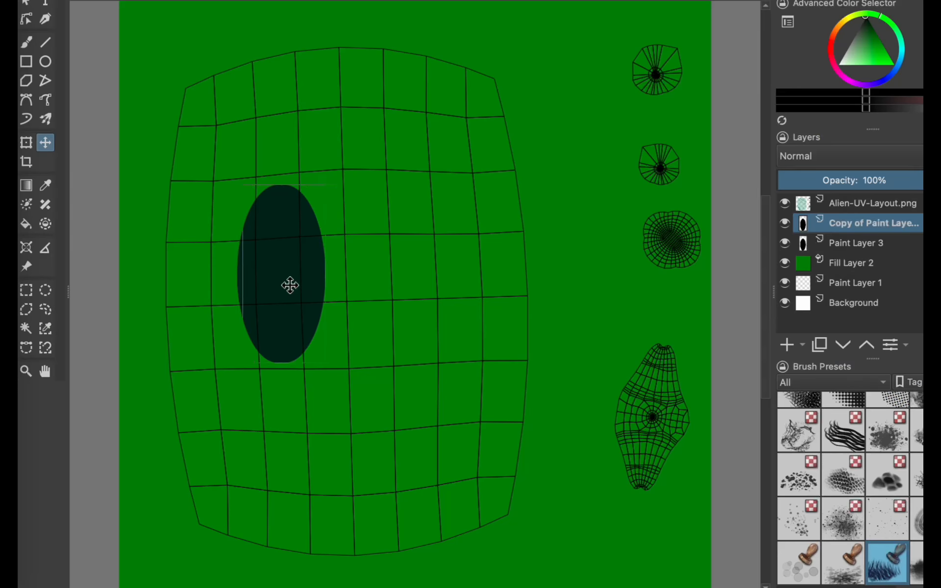
key("shift+Right")
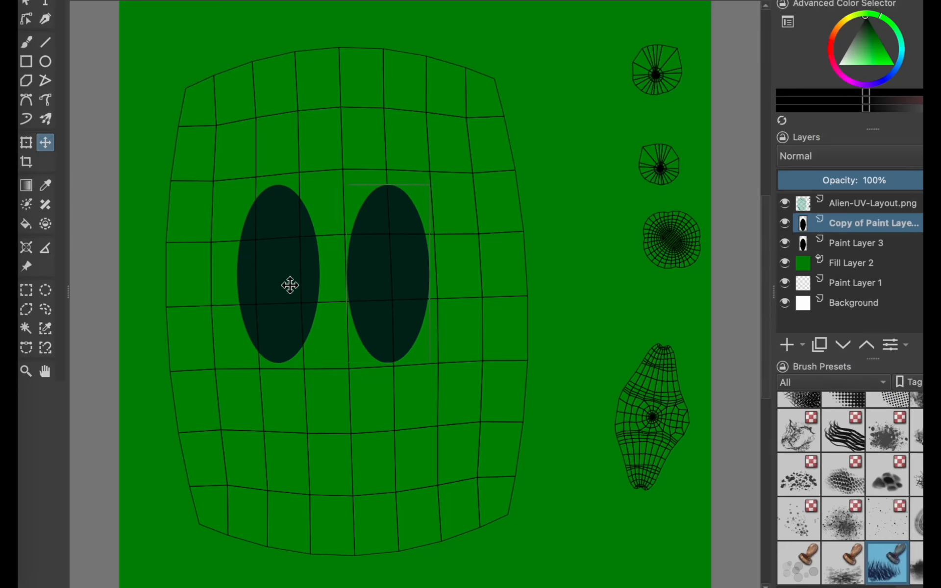
left_click(856, 243)
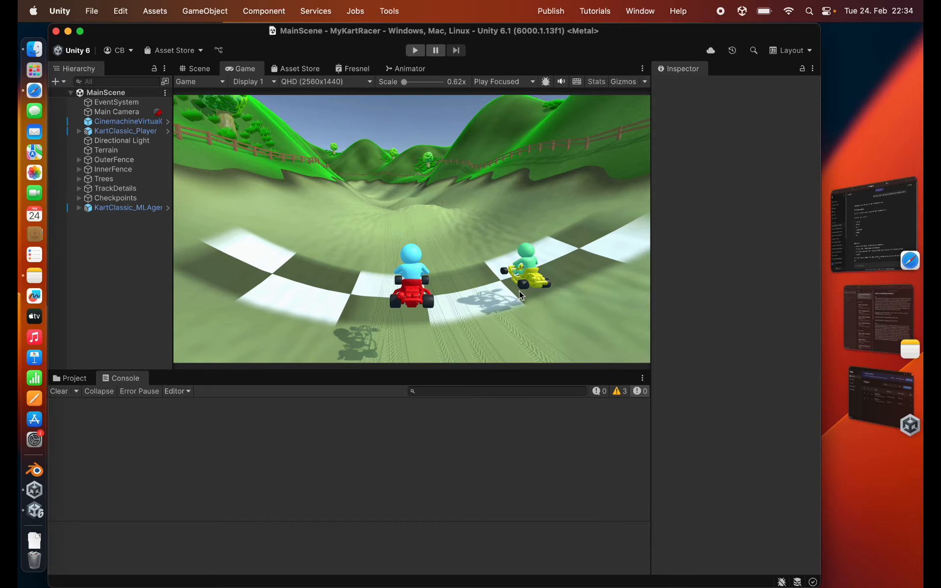
- In the Scene view, find the Player Animator reference in KartClassic_Player's Kart Player Animator script and select the referenced PlayerIdle object
left_click(196, 68)
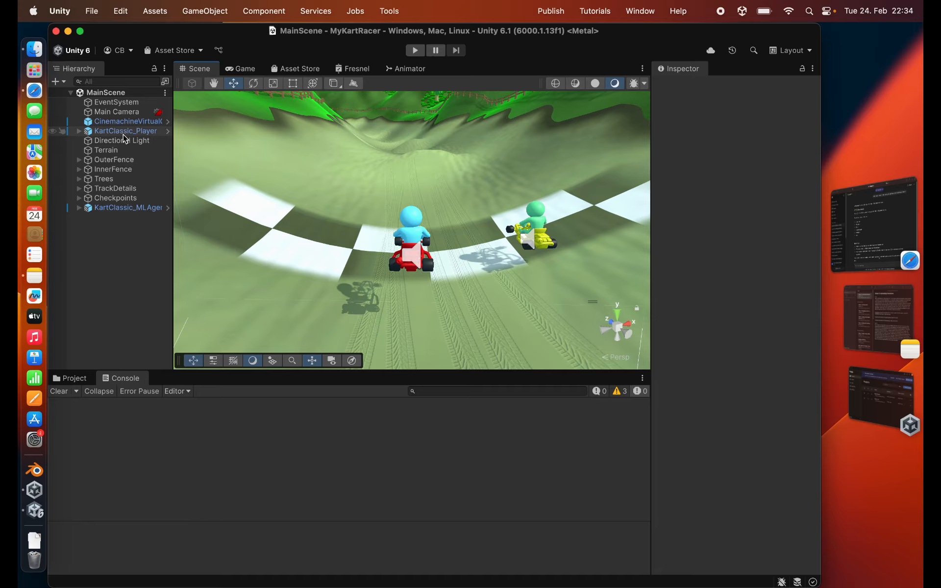
left_click(120, 133)
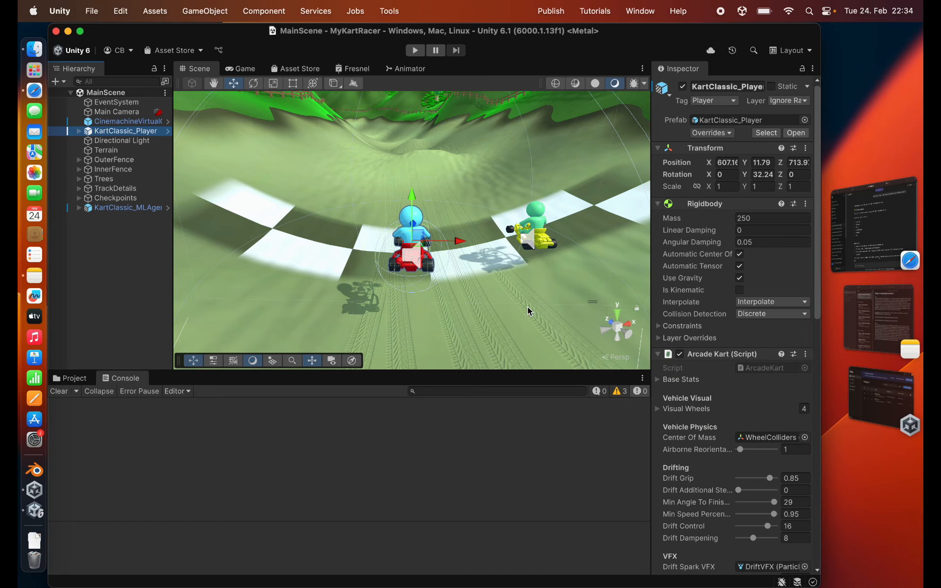
scroll(730, 425, "down", 15)
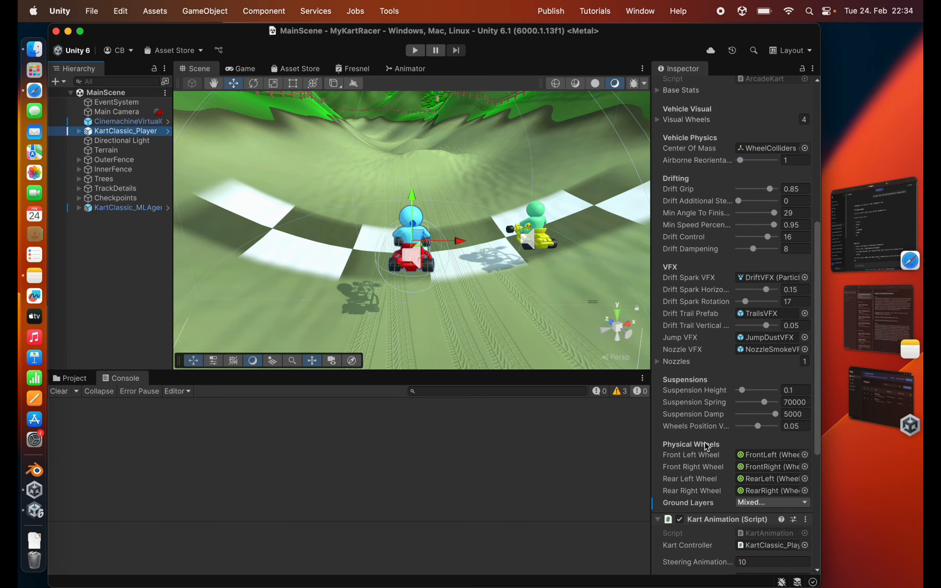
scroll(707, 447, "down", 5)
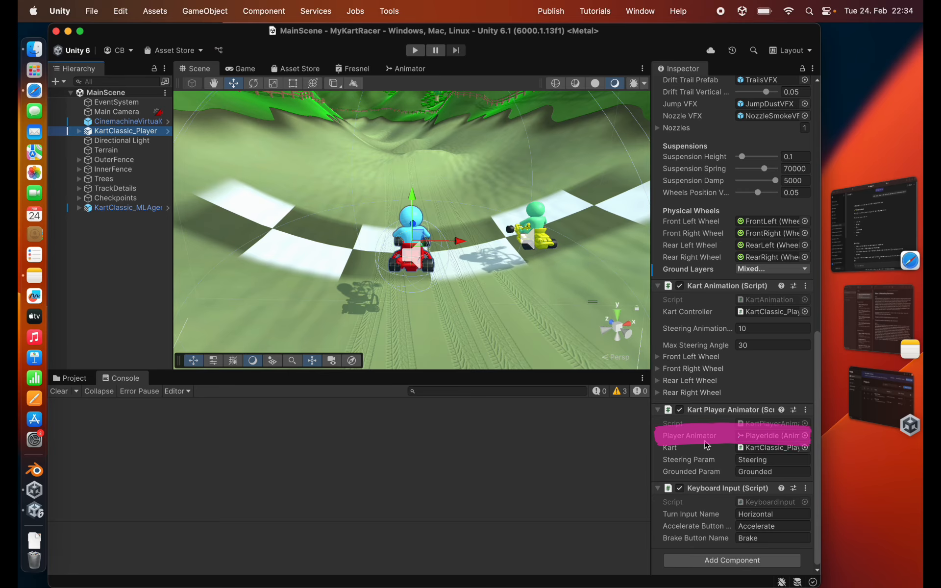
left_click(767, 436)
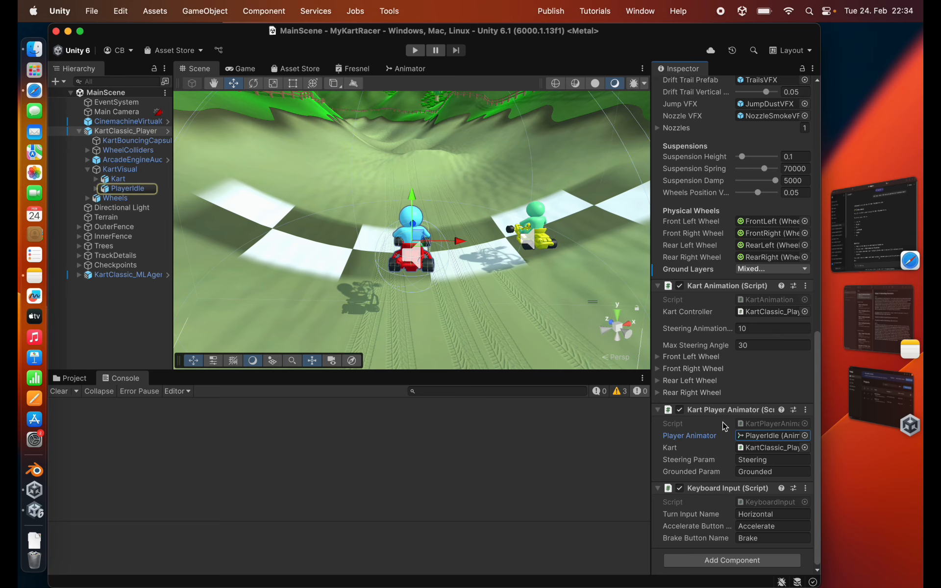
left_click(125, 189)
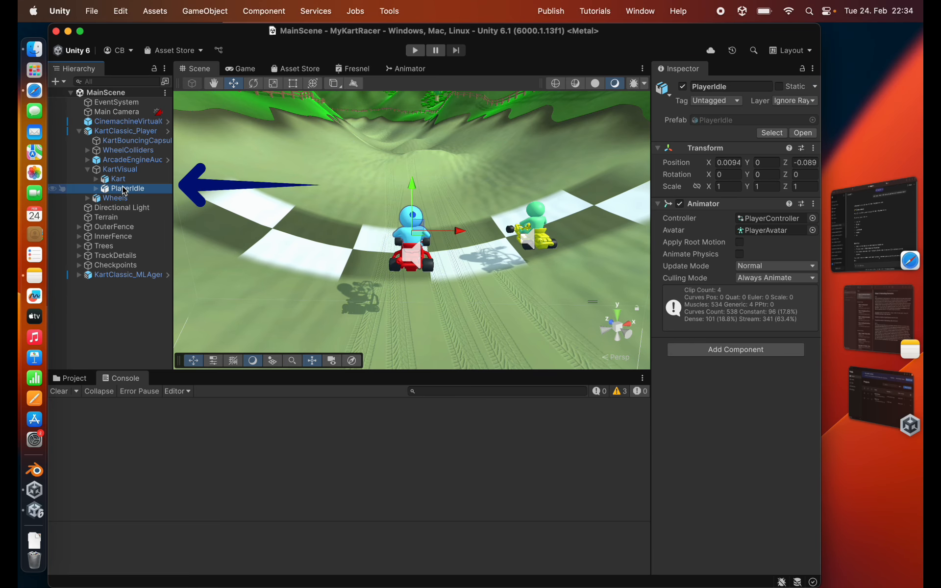
- Locate the Player model that contains PlayerIdle's avatar and copy its Player.FBX file into the HowTo models folder
left_click(756, 235)
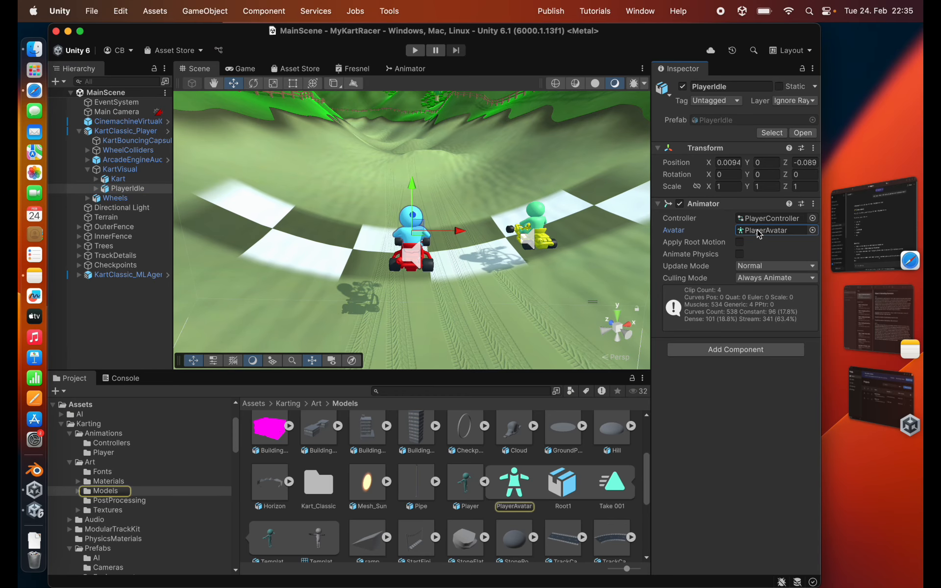
left_click(465, 485)
right_click(466, 486)
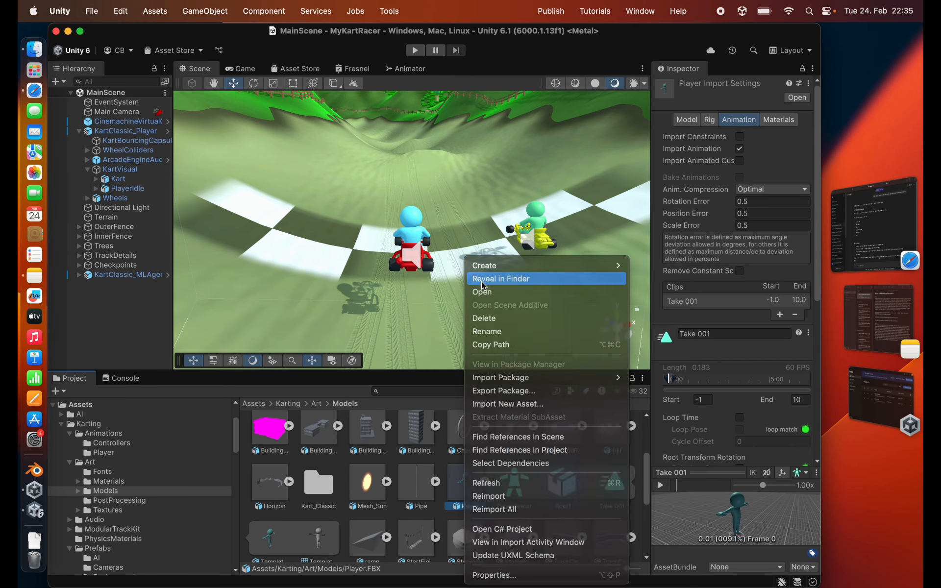
left_click(474, 277)
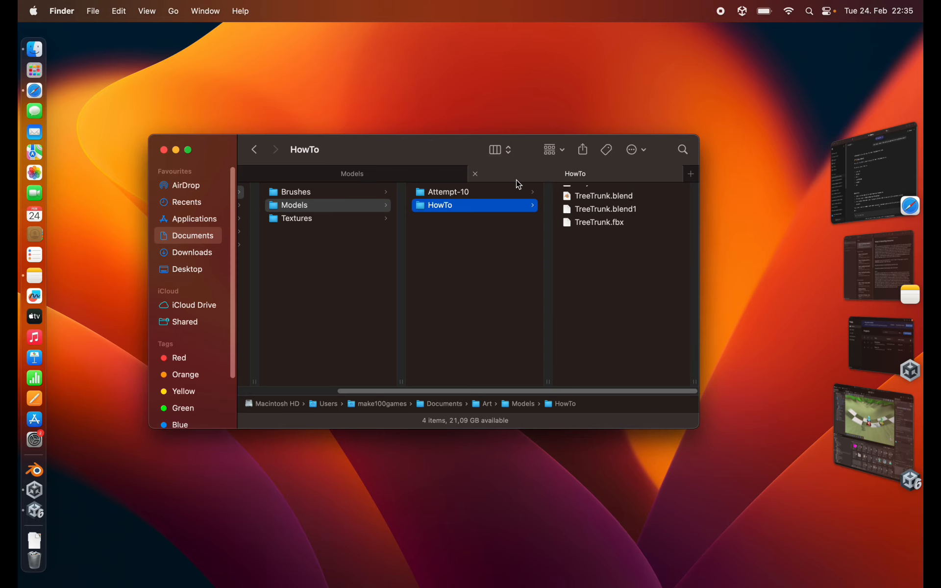
key("cmd+Tab")
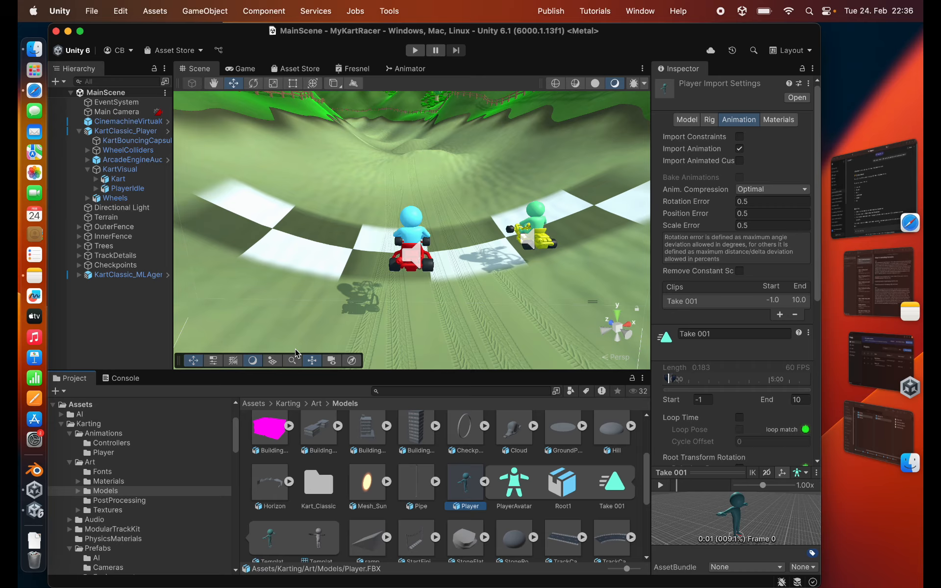
- Follow KartClassic_Player's Player Animator reference to PlayerIdle and open its PlayerController animator controller
left_click(125, 131)
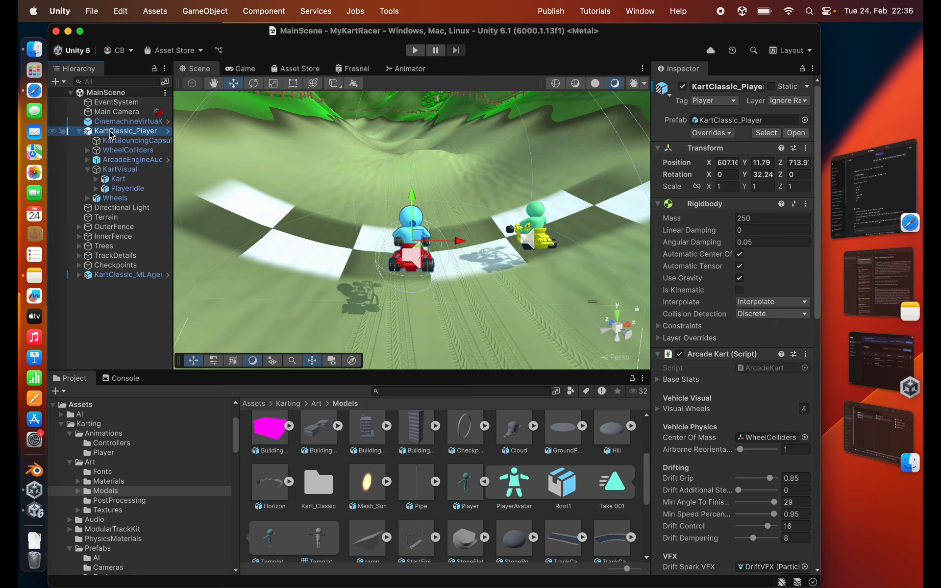
scroll(722, 467, "down", 10)
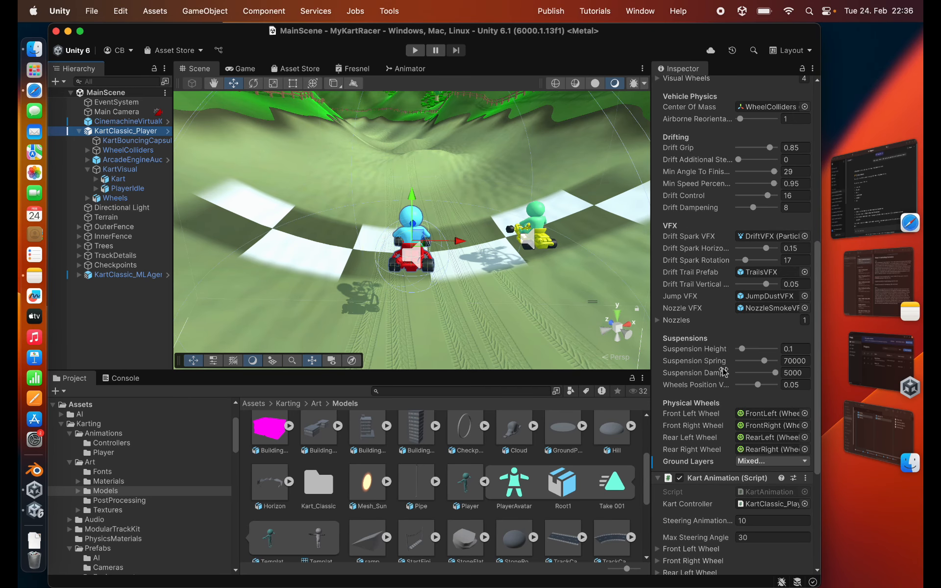
scroll(716, 354, "down", 1)
scroll(717, 354, "down", 5)
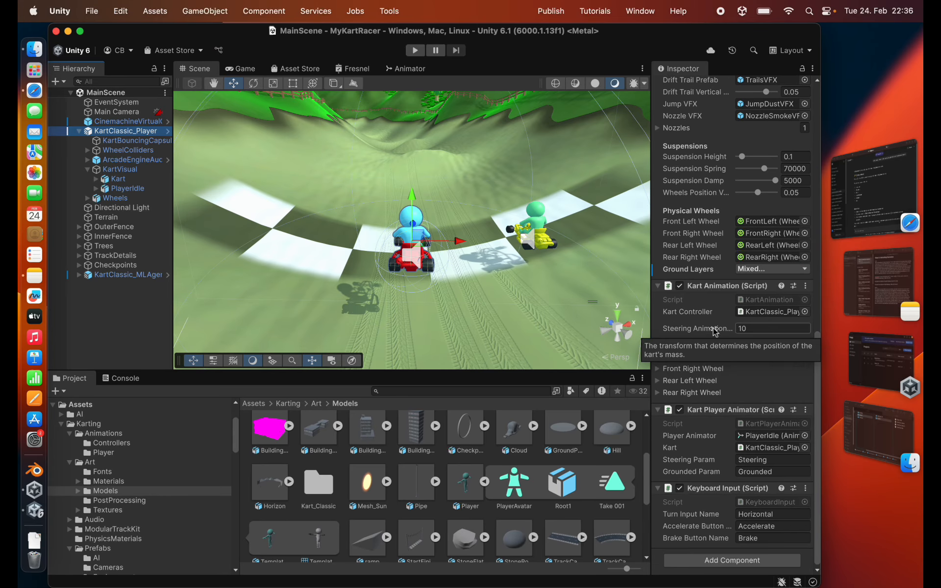
left_click(773, 436)
left_click(128, 189)
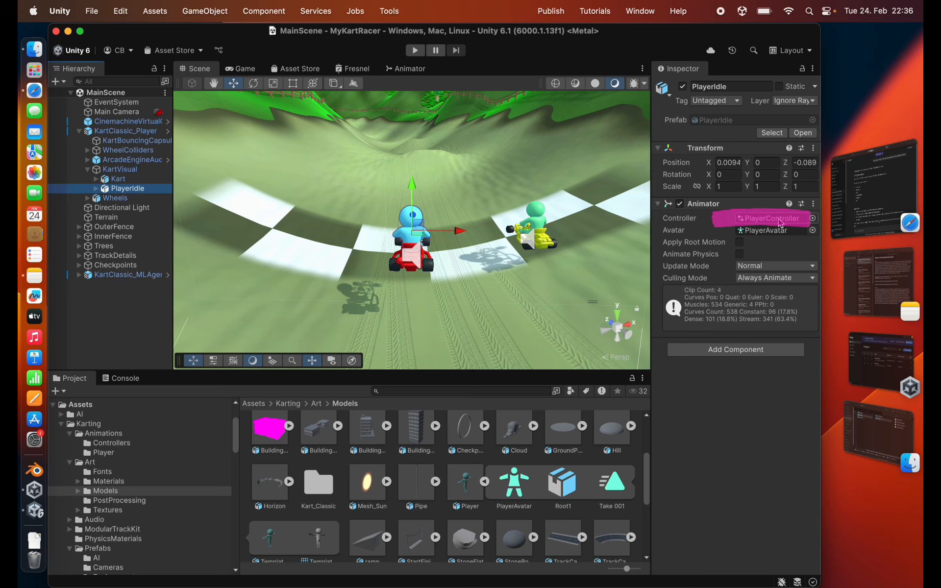
double_click(780, 220)
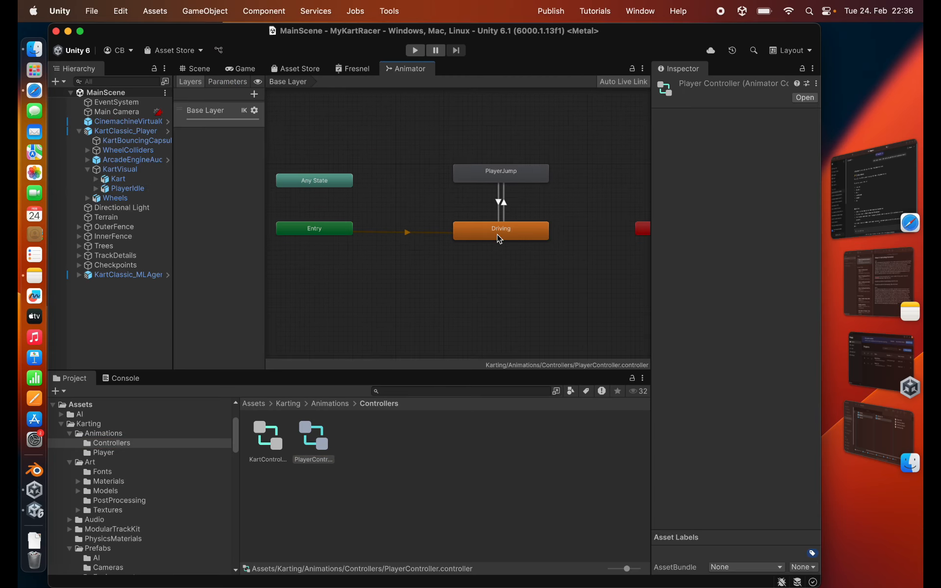
- Check the Driving state and locate the animation clip assigned to the PlayerJump state in the project
left_click(499, 239)
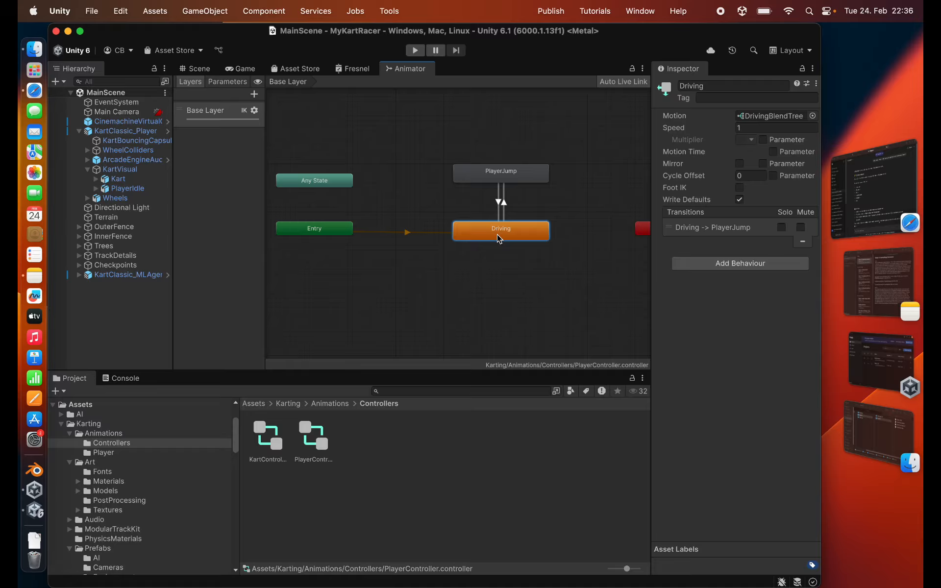
left_click(512, 176)
left_click(765, 116)
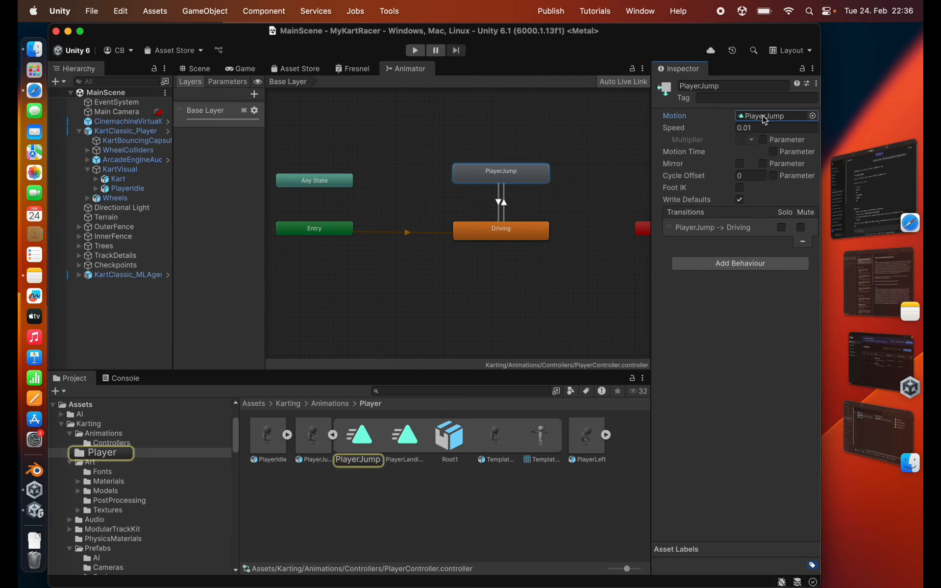
- Reveal PlayerJump.FBX in Finder, copy it into the HowTo models folder, and return to Unity
right_click(315, 440)
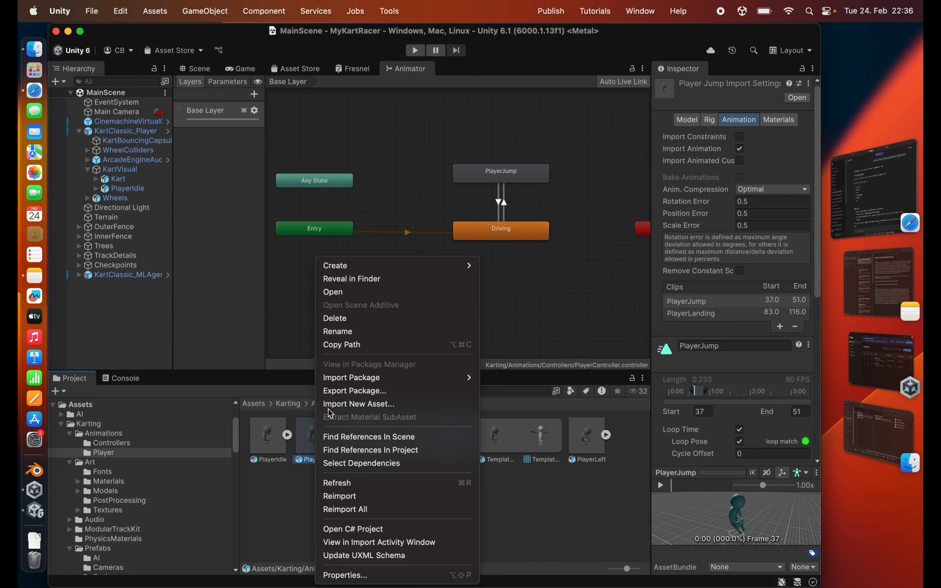
left_click(349, 279)
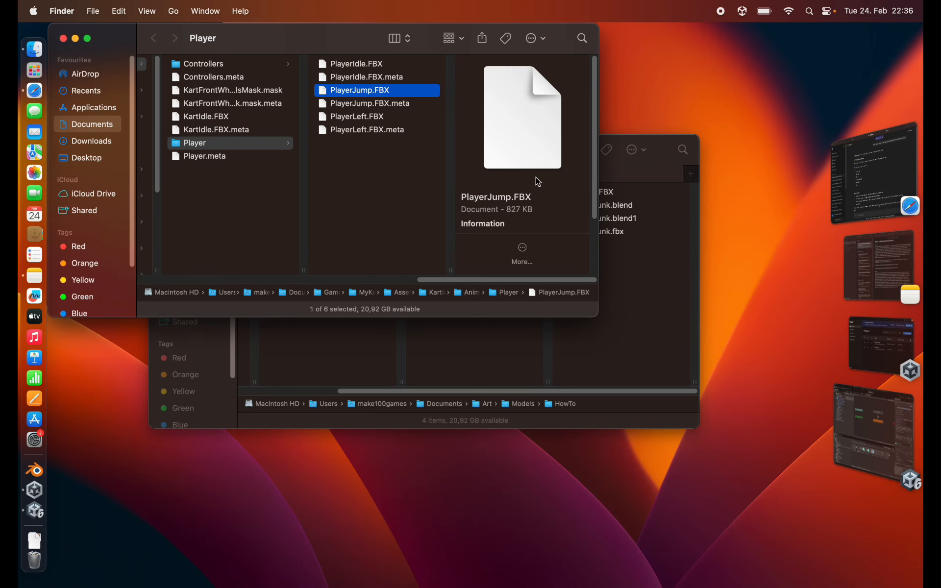
left_click(622, 145)
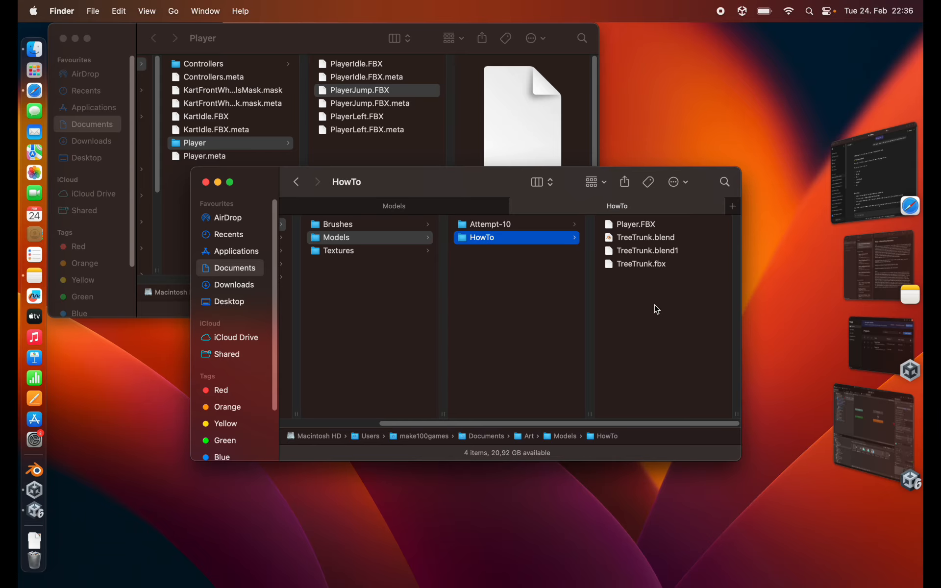
key("super+v")
left_click(869, 428)
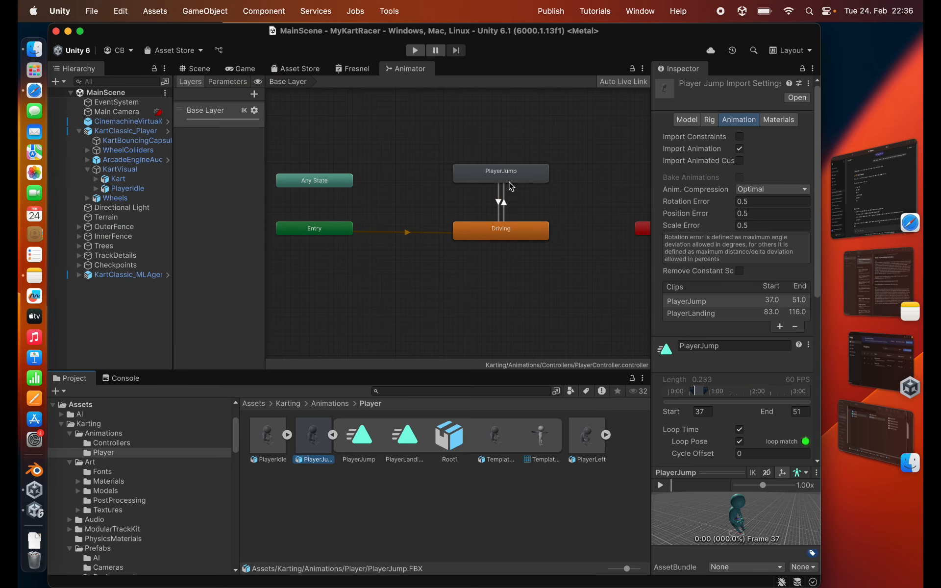
- Open the Driving state's DrivingBlendTree and locate its PlayerTurnLeft motion clip in the project
left_click(499, 233)
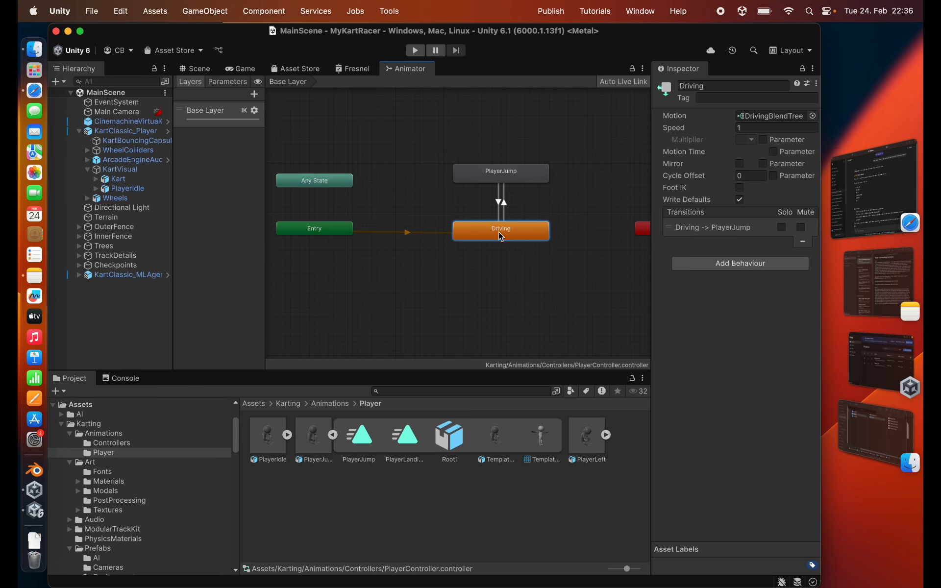
double_click(762, 116)
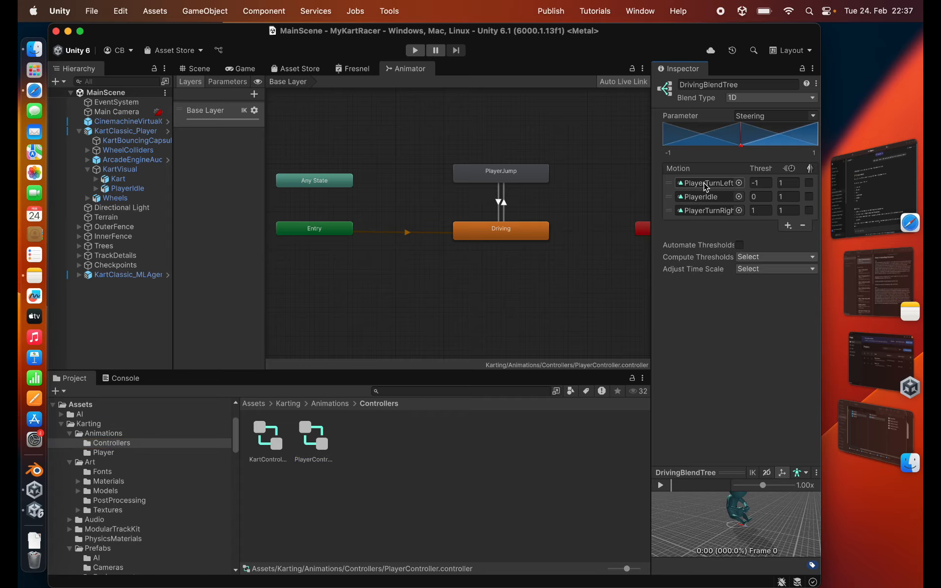
left_click(706, 185)
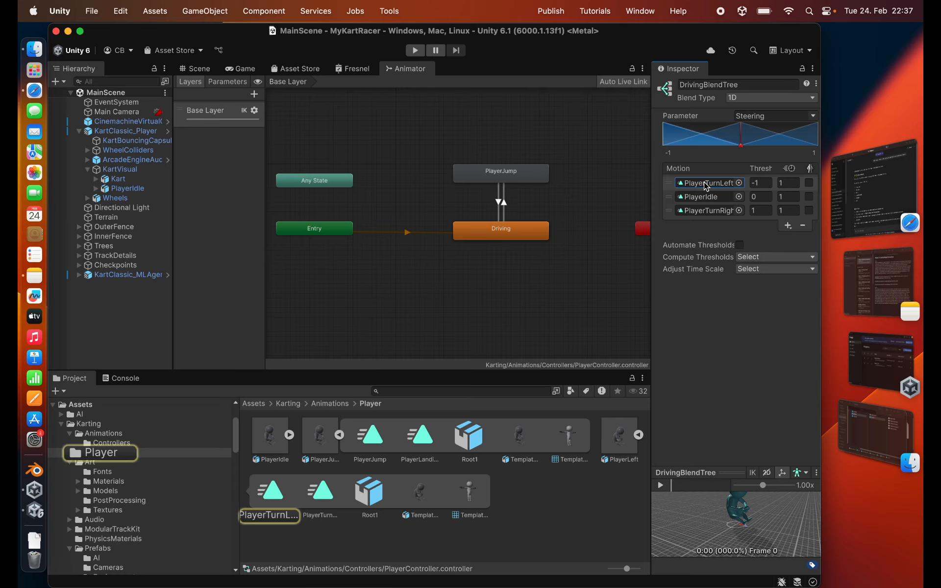
- Reveal PlayerLeft.FBX in Finder, copy it into the HowTo models folder, and return to Unity
left_click(619, 439)
right_click(619, 439)
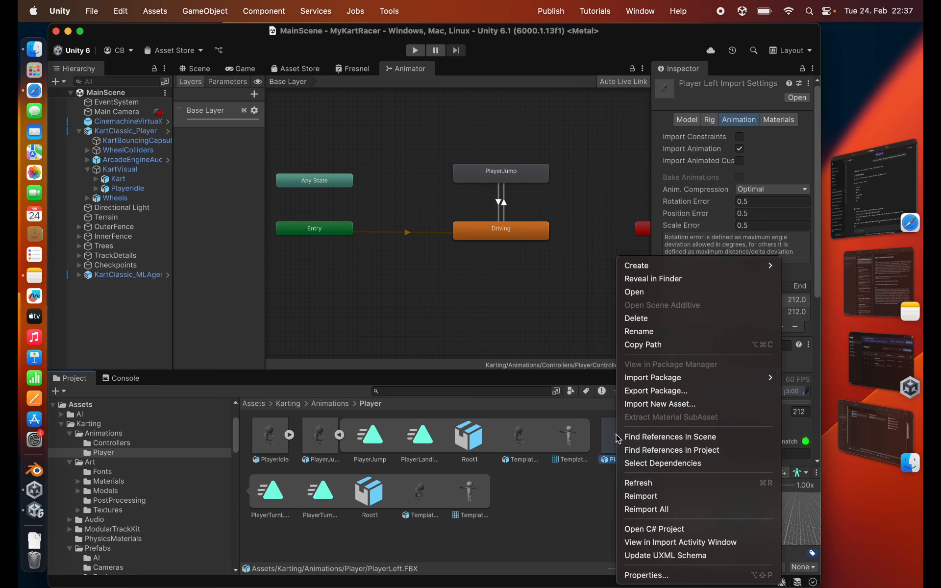
left_click(637, 279)
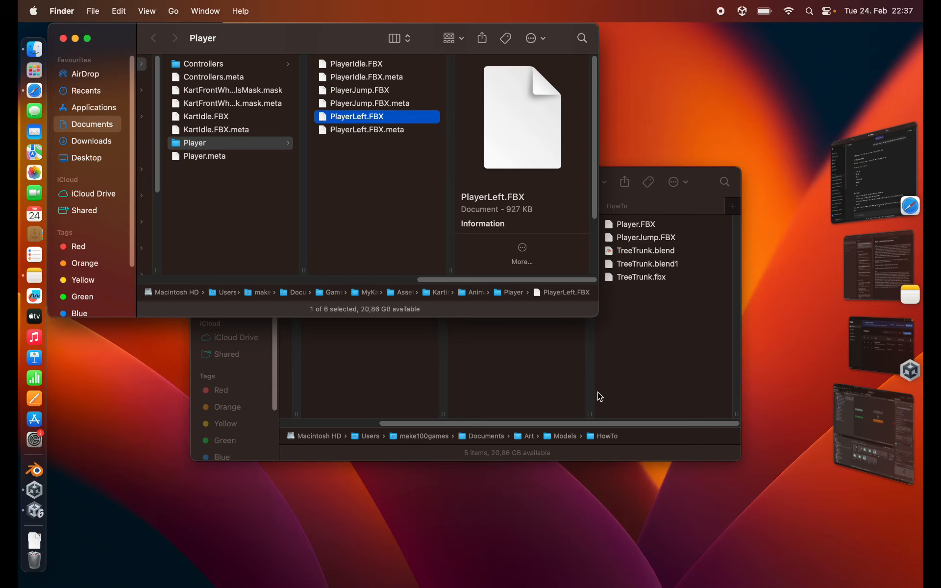
left_click(648, 389)
key("super+v")
key("super+Tab")
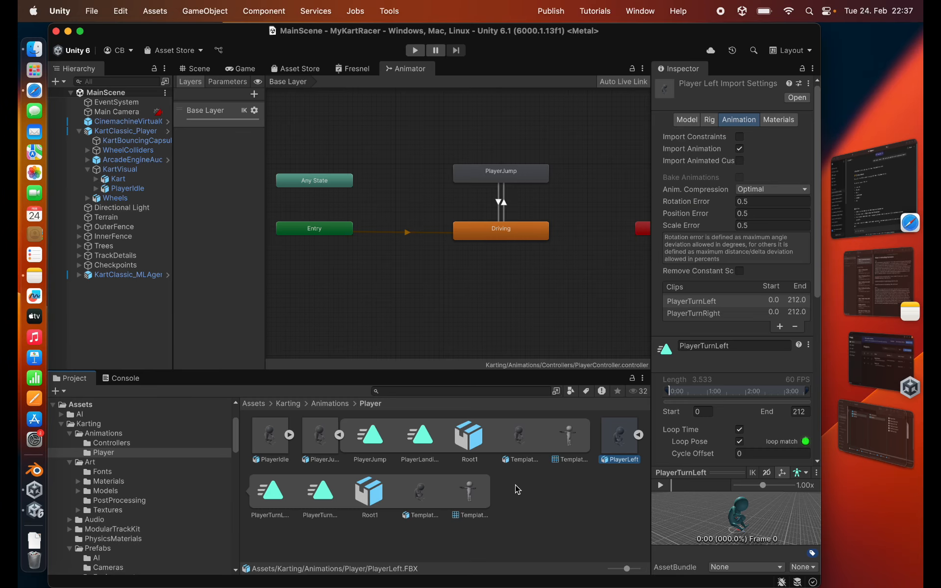
- Reveal PlayerIdle.FBX in Finder, copy it into the HowTo models folder, and return to Unity
left_click(320, 438)
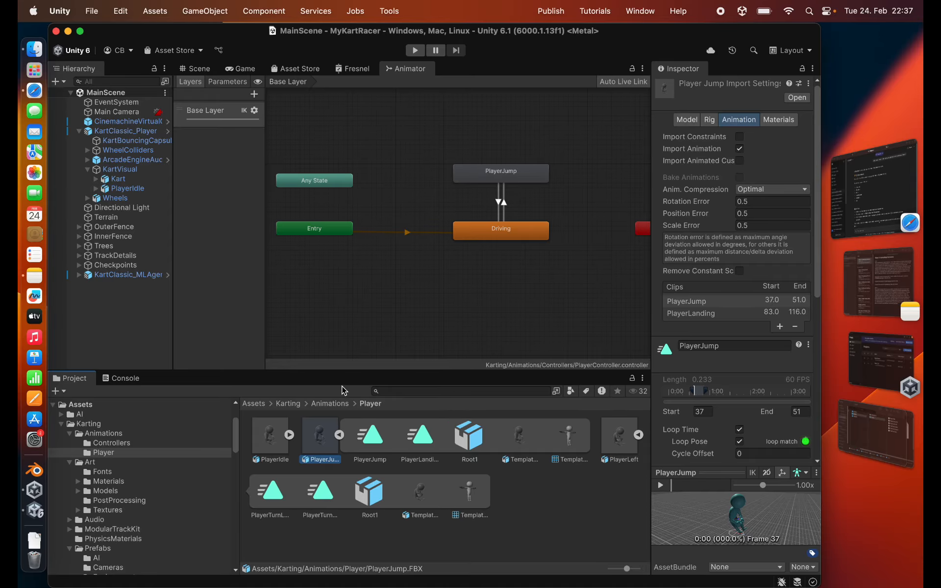
left_click(277, 439)
right_click(278, 438)
left_click(304, 277)
left_click(638, 359)
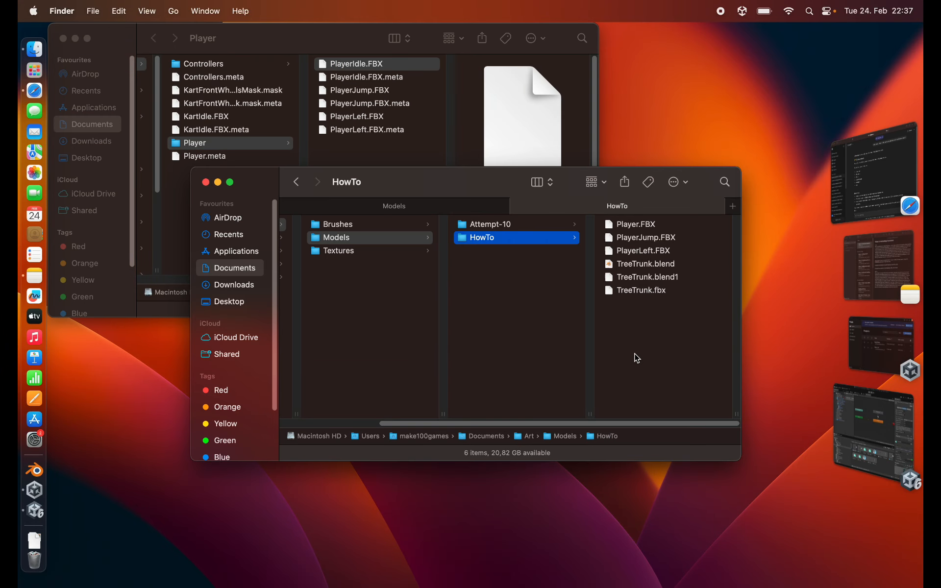
key("super+Tab")
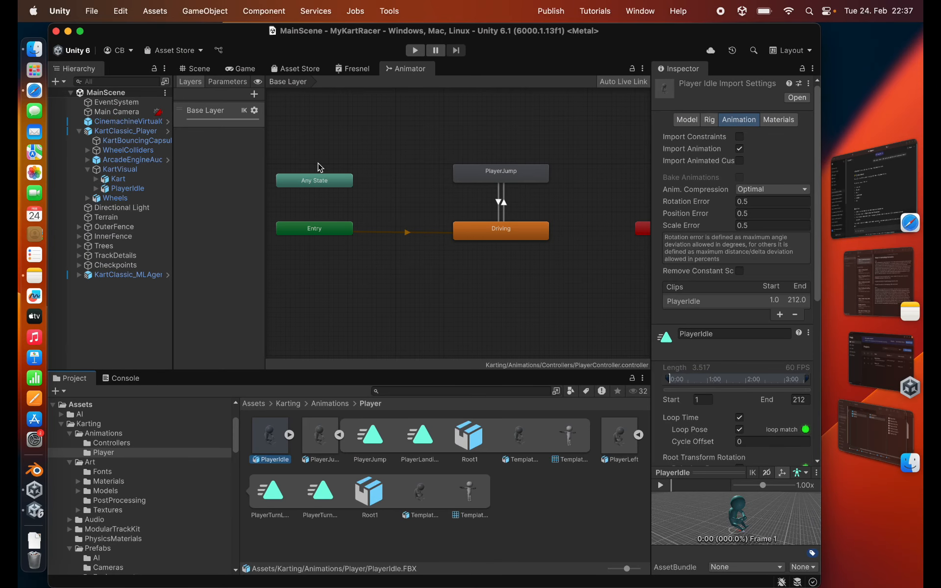
- Reopen the Driving state's DrivingBlendTree and check which source file holds the PlayerTurnLeft and PlayerTurnRight clips
left_click(480, 230)
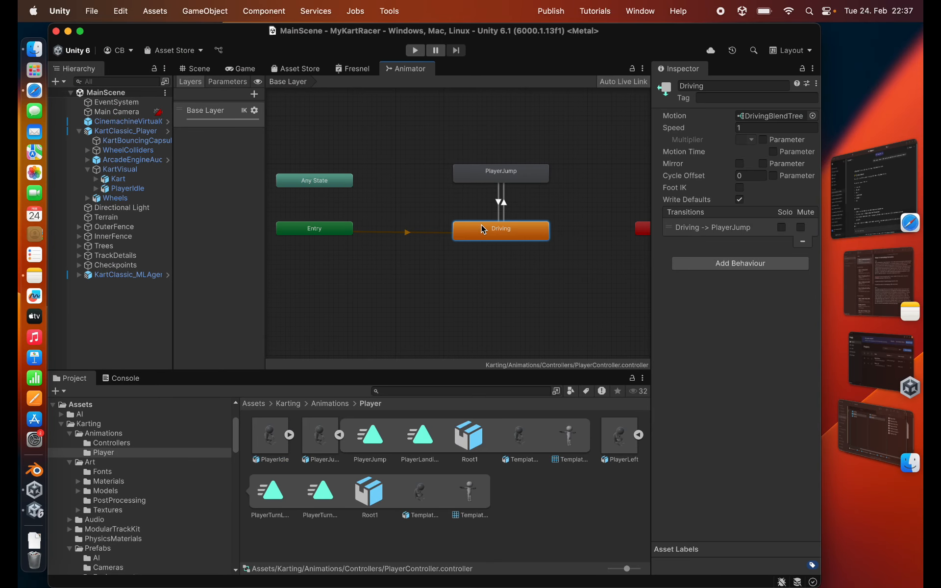
double_click(750, 116)
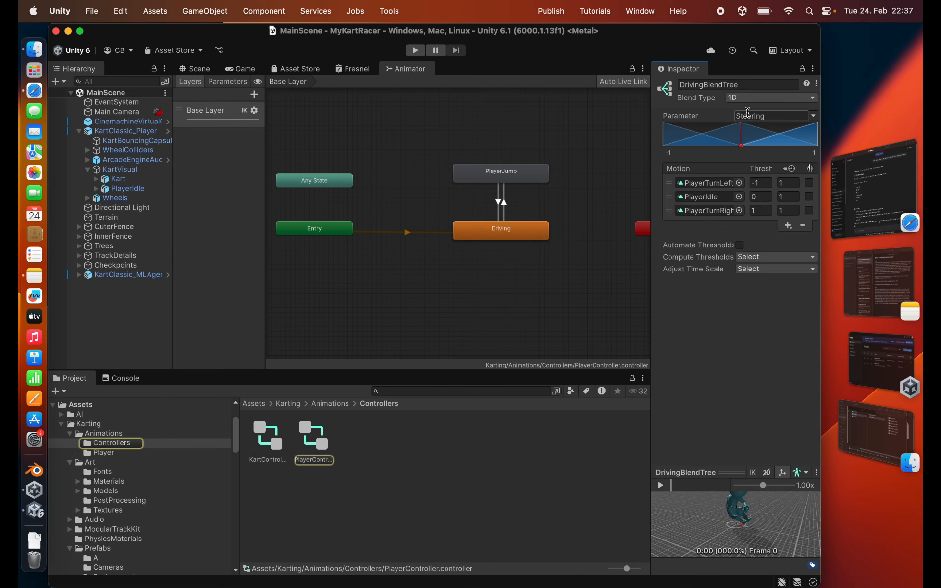
left_click(702, 184)
left_click(706, 211)
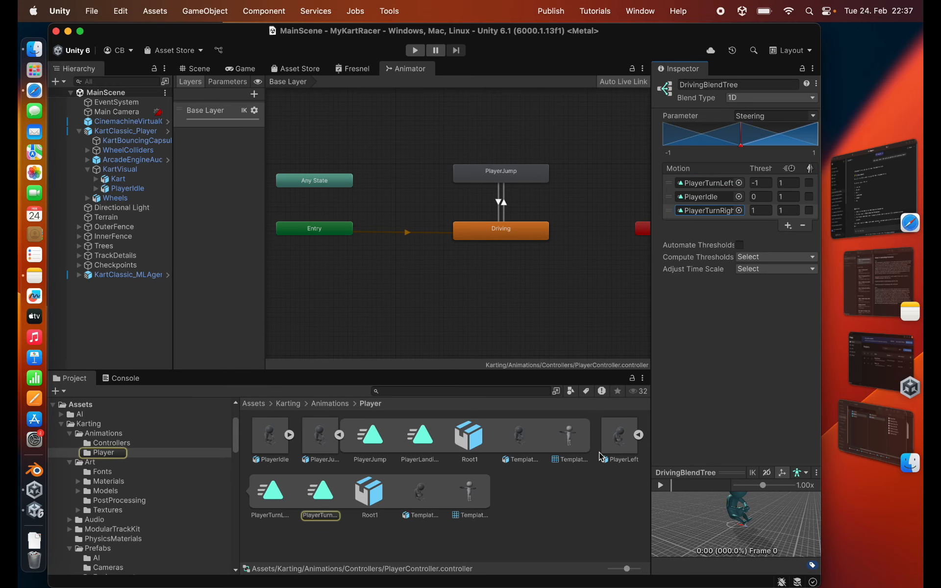
- Locate the blend tree's PlayerIdle clip in the project and check the copied FBX files in Finder's HowTo folder
left_click(706, 198)
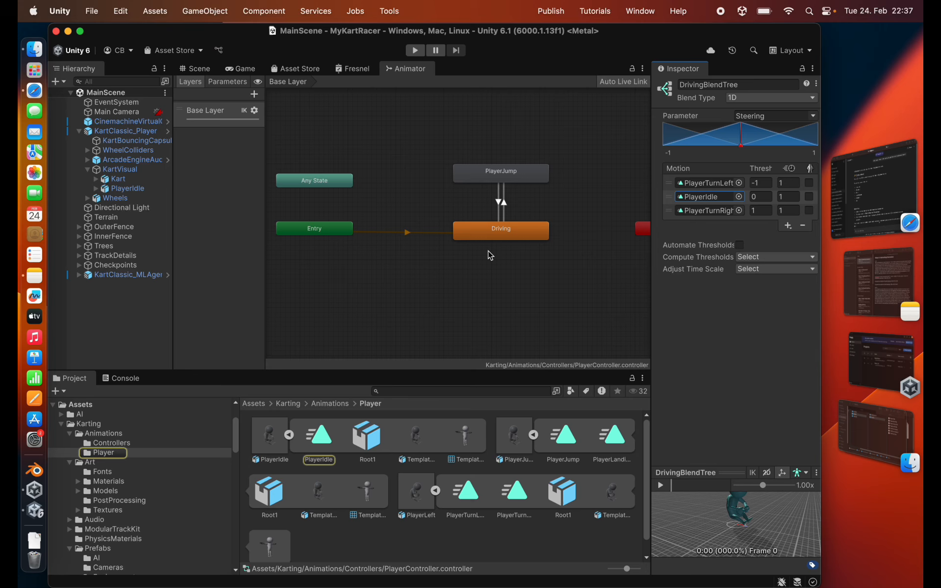
key("super+Tab")
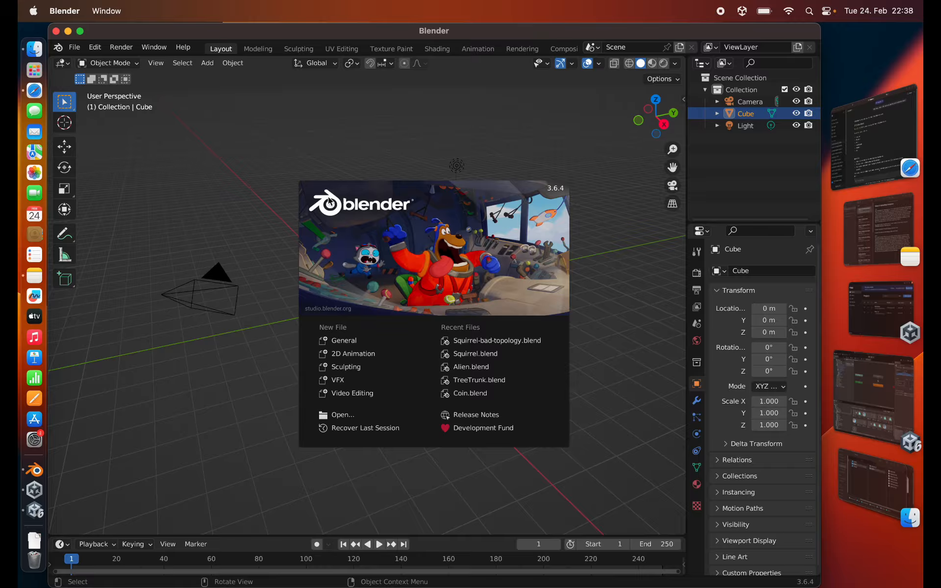
- Switch to Blender, delete the default cube and choose Player.FBX from the HowTo folder for FBX import
left_click(330, 201)
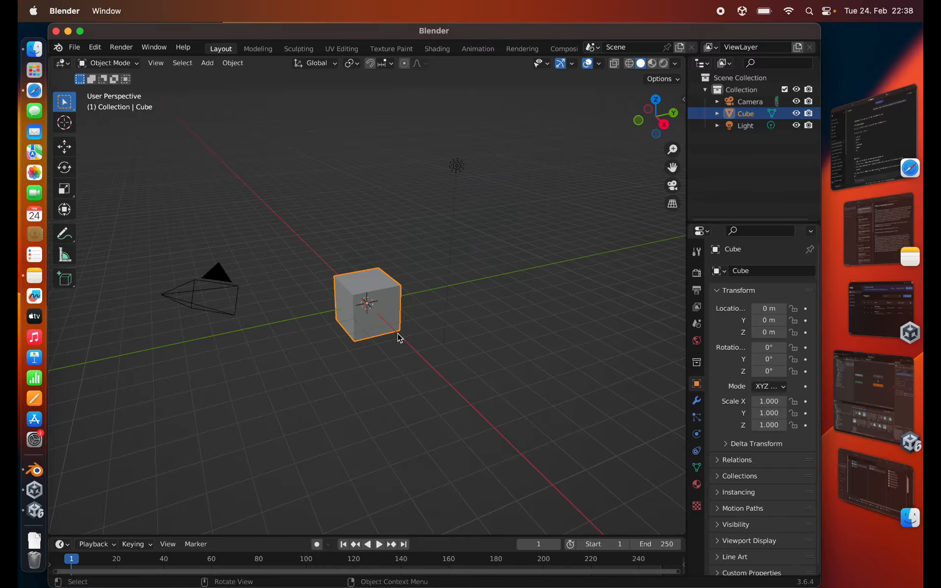
key("Delete")
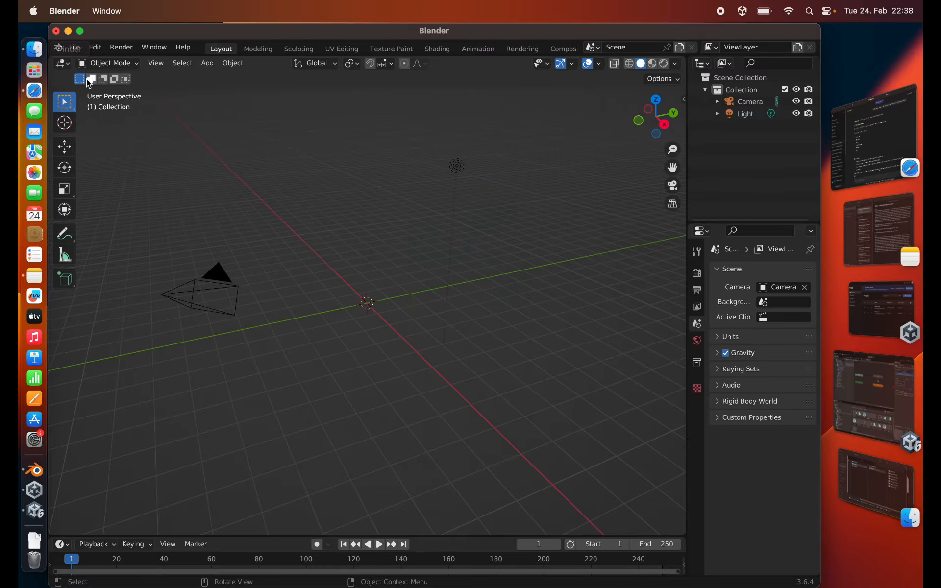
left_click(73, 47)
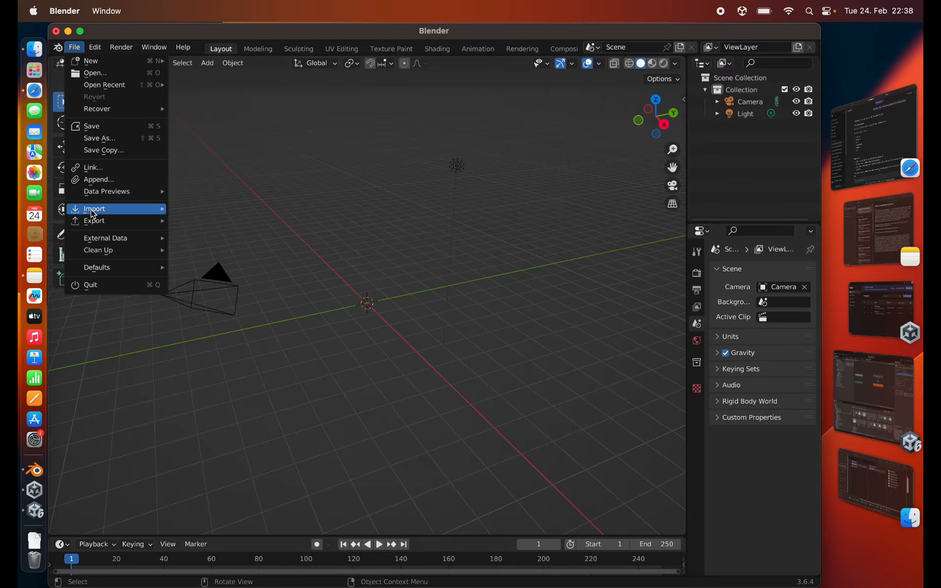
mouse_move(103, 209)
left_click(207, 341)
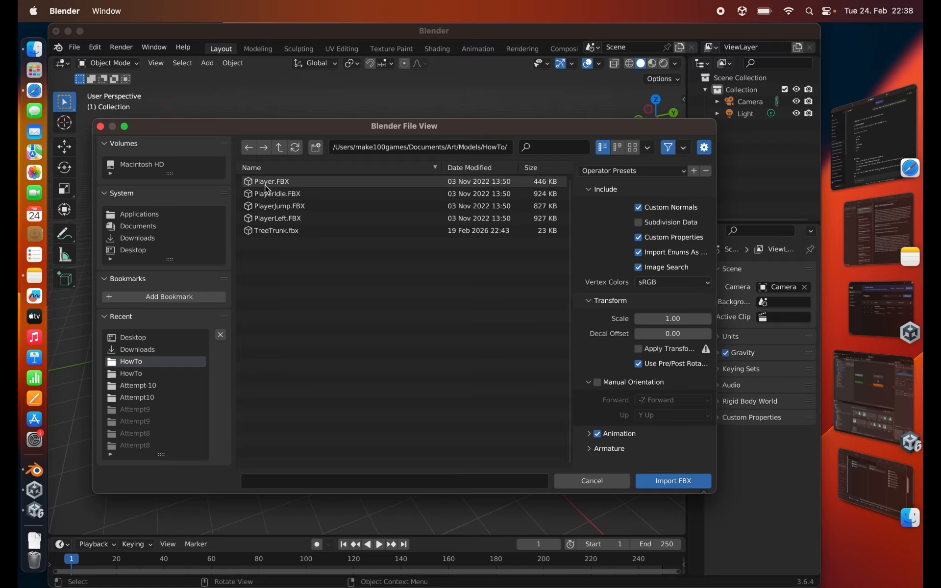
left_click(268, 185)
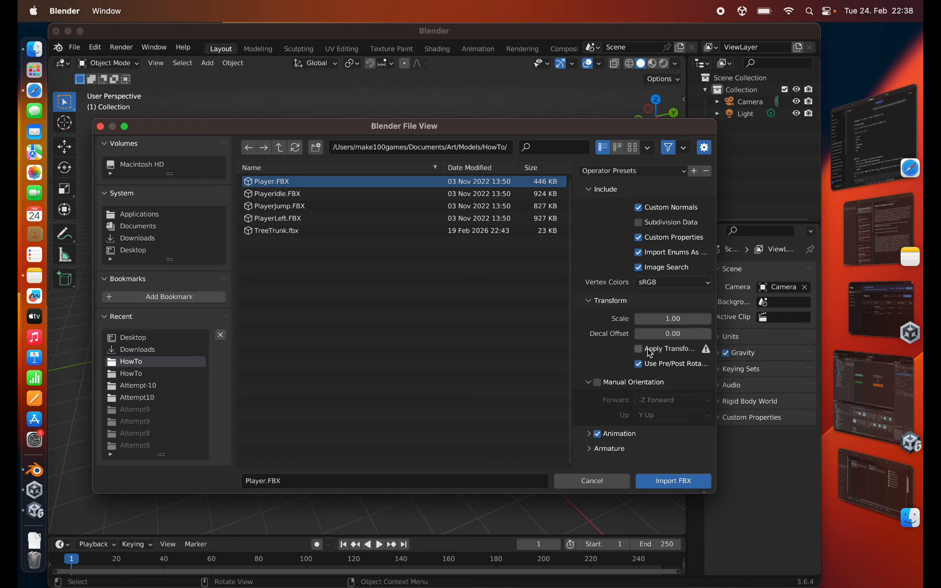
- Import Player.FBX with Animation disabled and Automatic Bone Orientation enabled
left_click(589, 434)
scroll(607, 378, "down", 1)
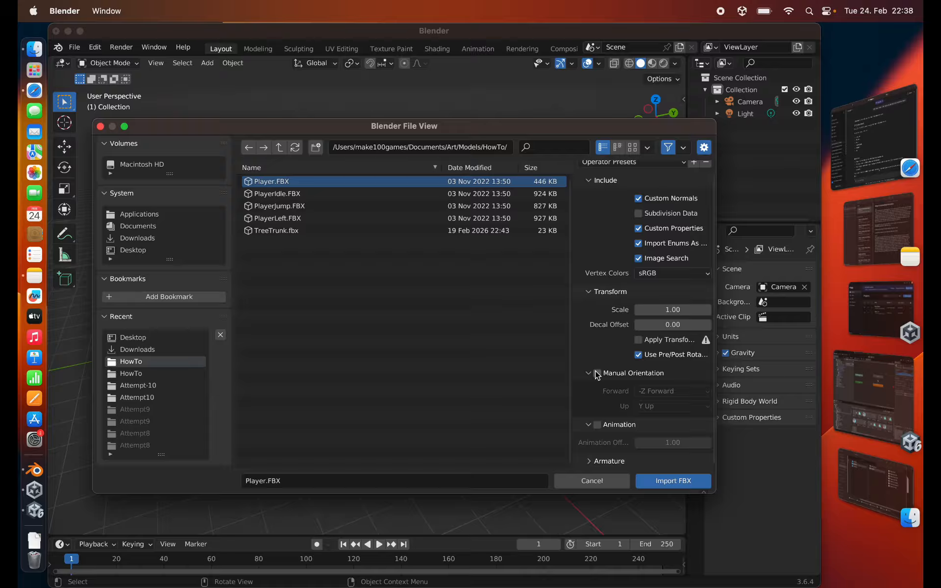
scroll(610, 387, "down", 4)
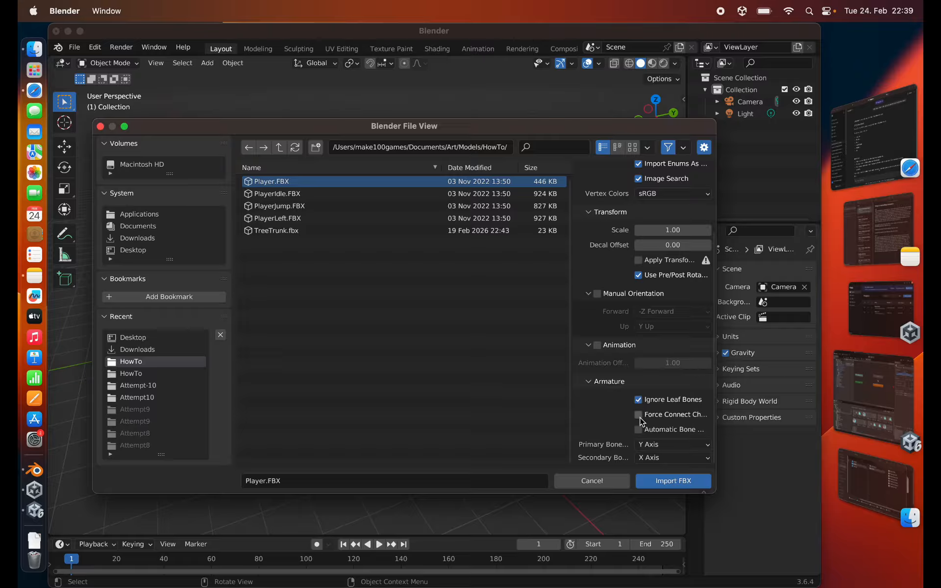
left_click(639, 430)
scroll(629, 325, "up", 5)
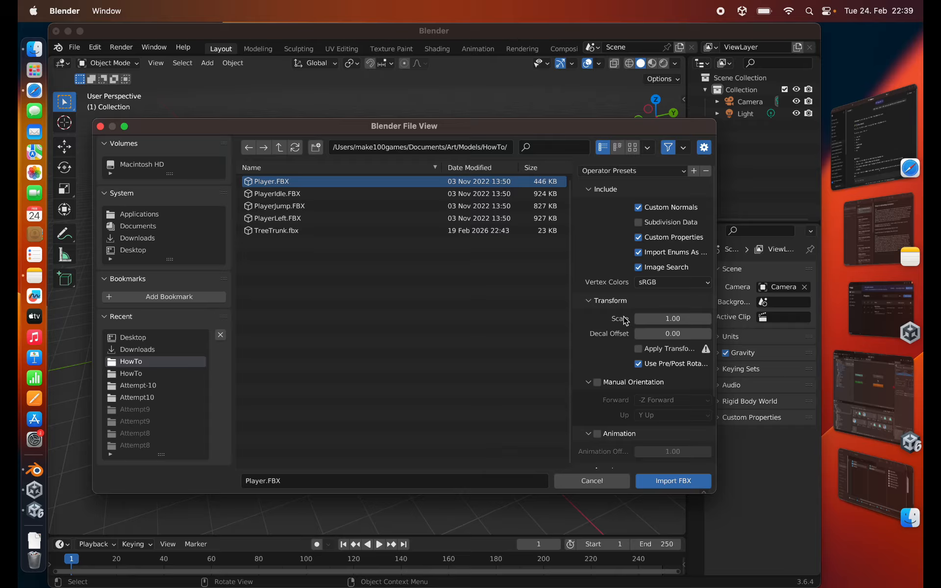
scroll(625, 321, "down", 5)
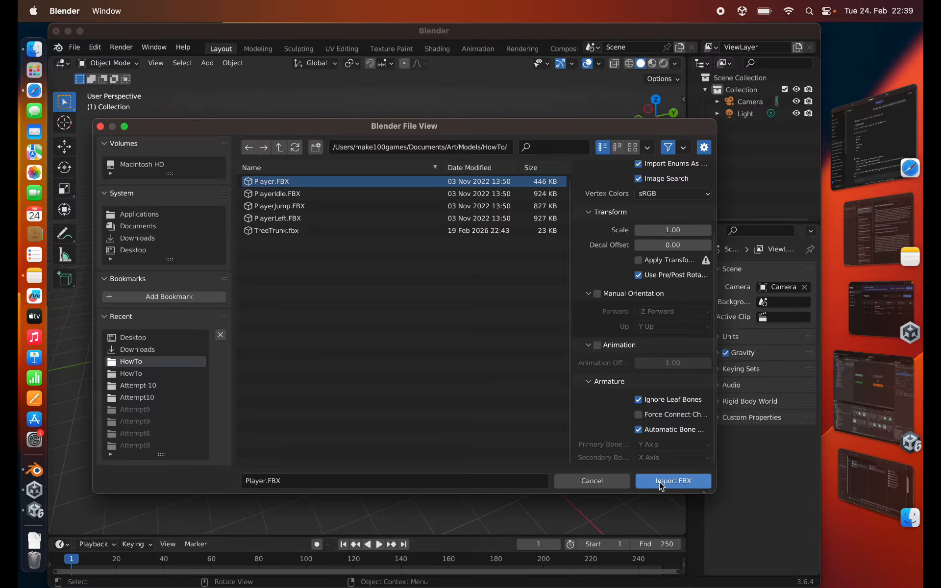
left_click(667, 481)
- View the imported character in wireframe shading and examine the skeleton inside its mesh
middle_click_drag(272, 245, 358, 242)
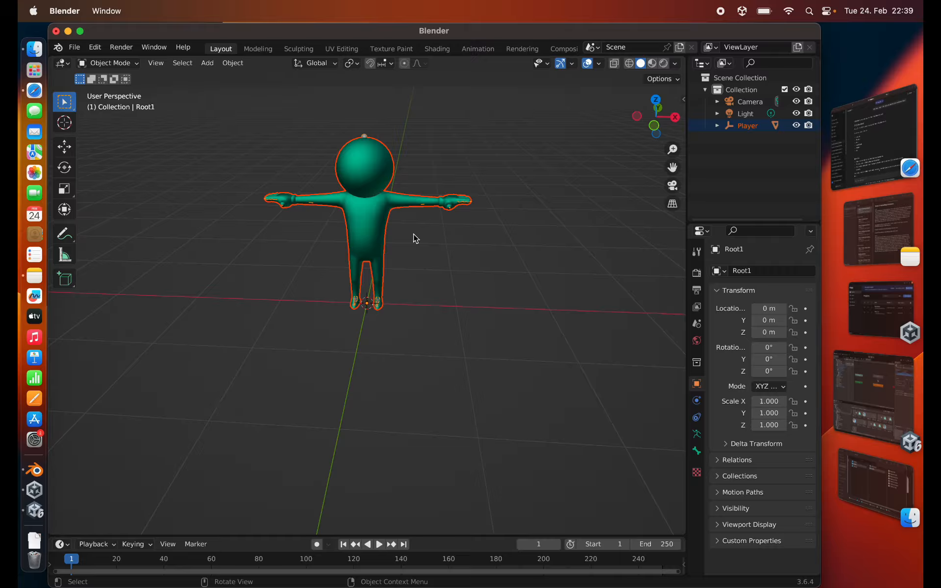
key("z")
left_click(316, 230)
middle_click_drag(309, 218, 324, 205)
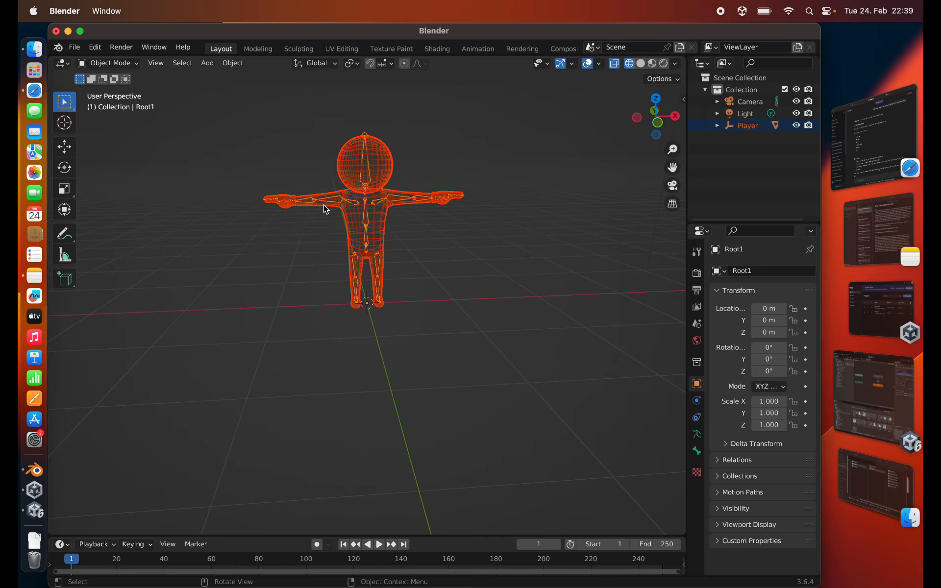
scroll(324, 204, "up", 5)
middle_click_drag(325, 140, 303, 284, "shift")
- Expand the Player hierarchy, select the Root1 armature and return the viewport to solid shading
left_click(718, 126)
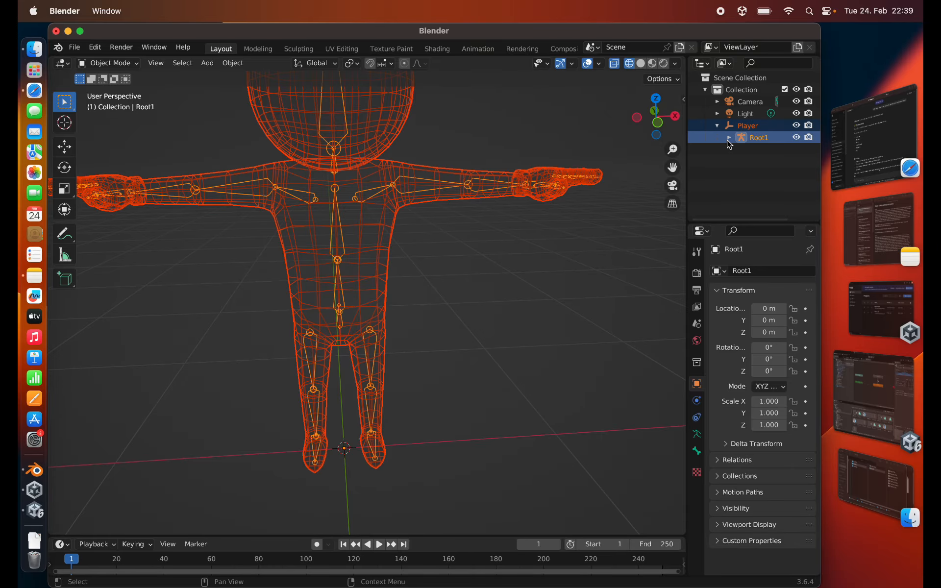
left_click(729, 138)
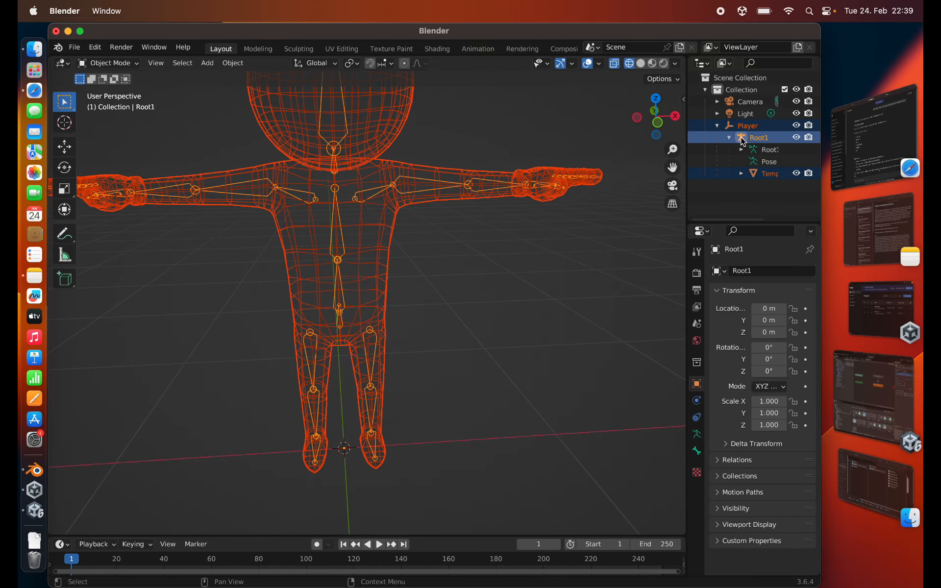
left_click(770, 150)
key("z")
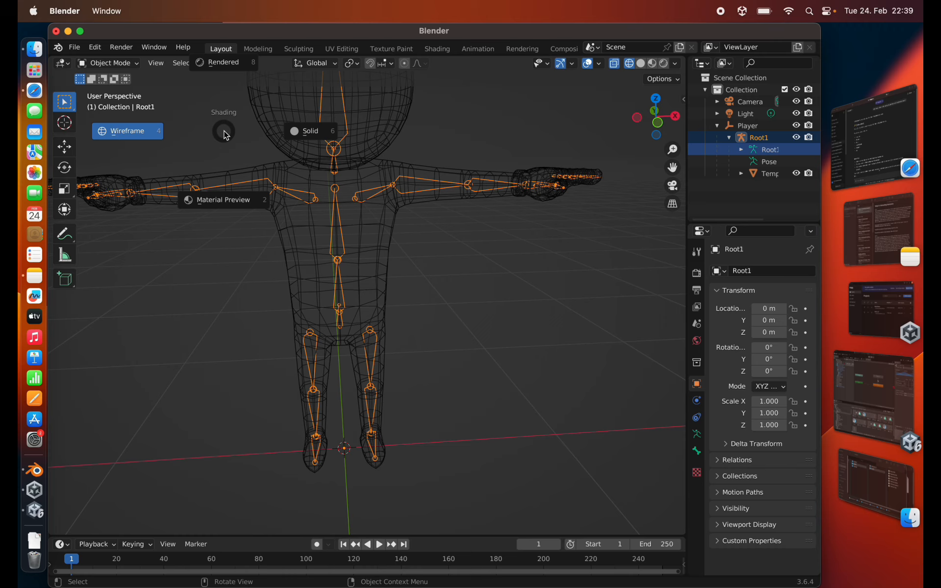
key("6")
- Put the Root1 armature in Pose Mode and display its bones In Front of the mesh
left_click(110, 63)
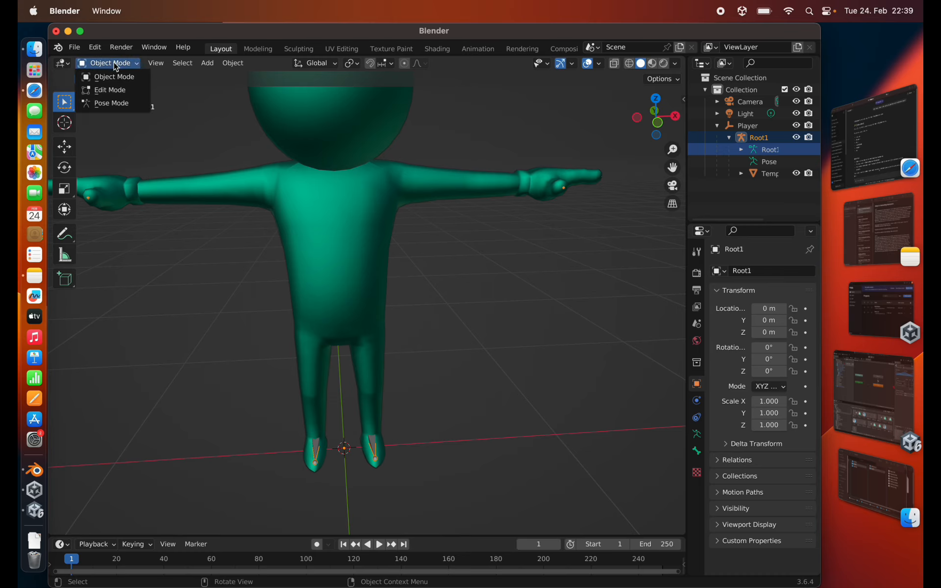
left_click(113, 103)
left_click(697, 432)
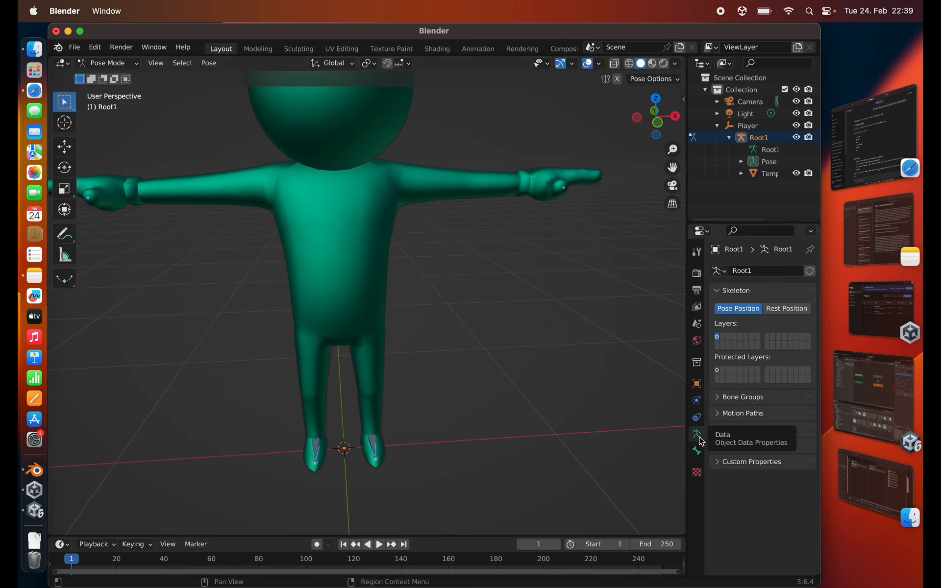
left_click(717, 430)
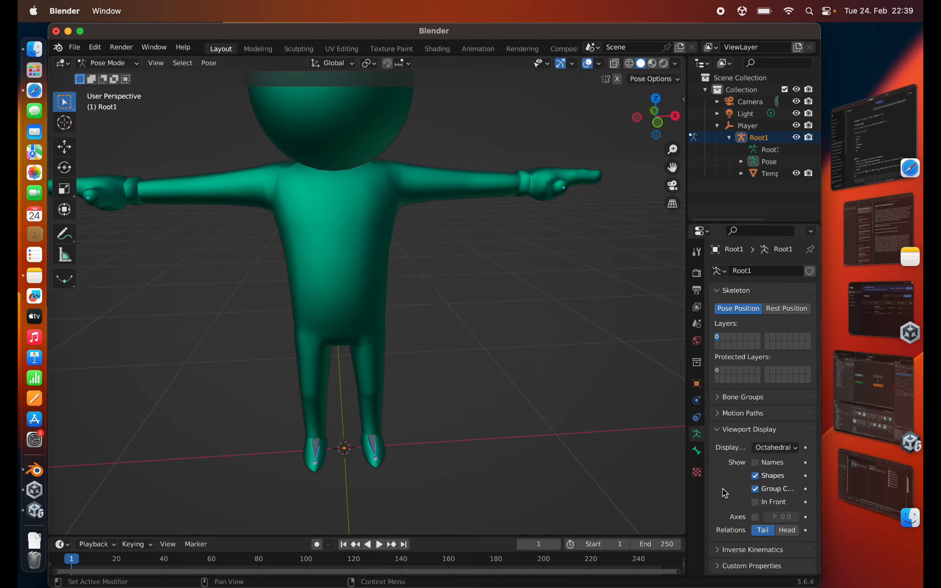
left_click(756, 502)
scroll(385, 234, "down", 5)
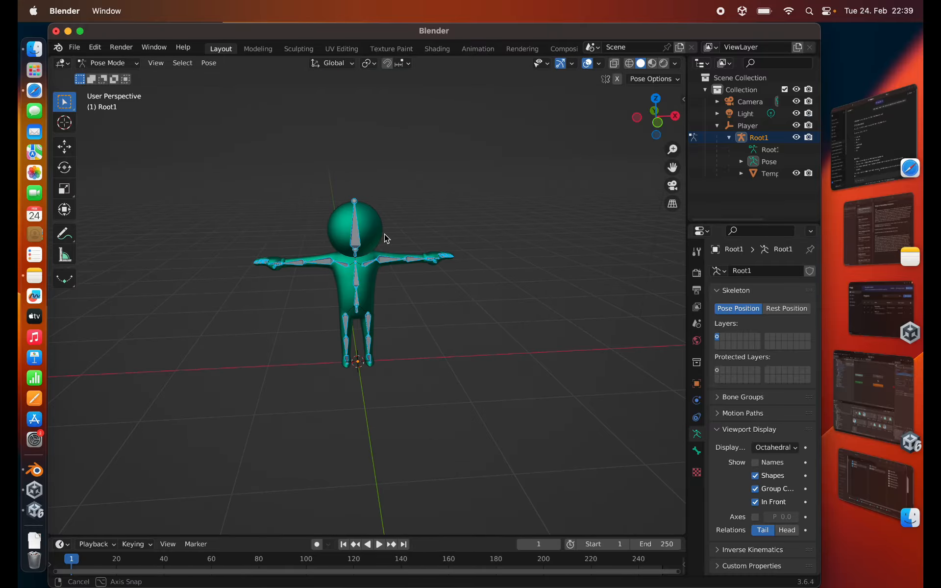
mouse_move(385, 233)
middle_mouse_down()
mouse_move(324, 235)
mouse_move(391, 239)
middle_mouse_up()
scroll(313, 237, "up", 6)
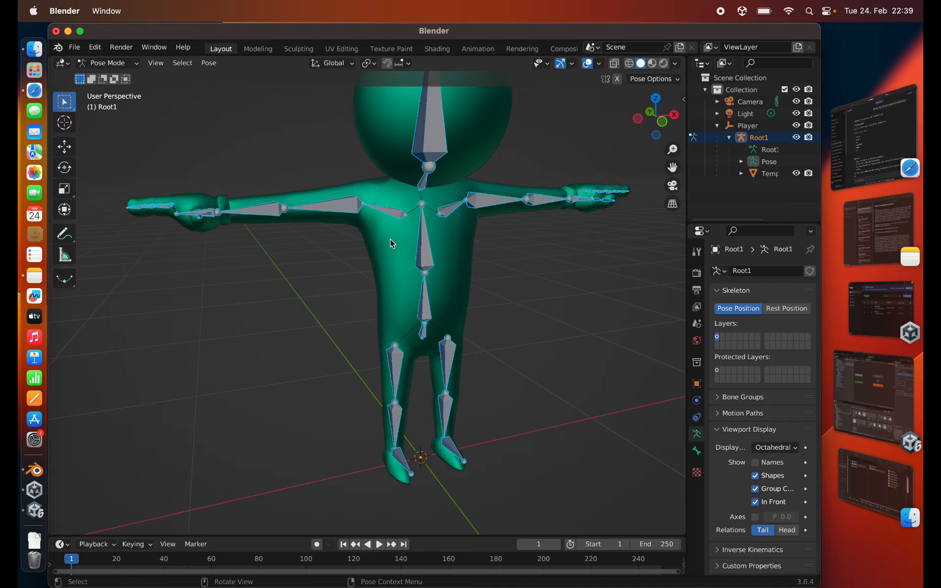
scroll(390, 239, "down", 4)
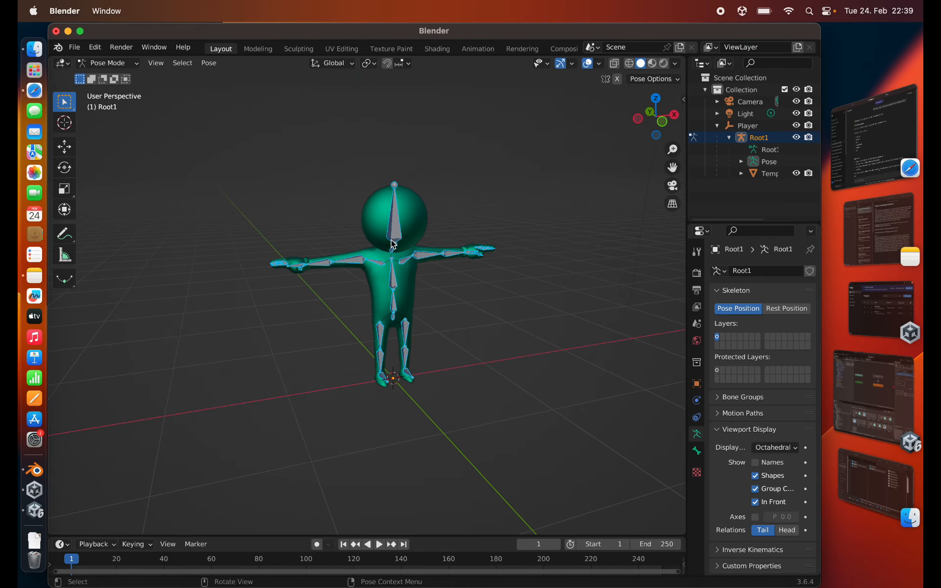
- Return to Object Mode, turn off In Front for the Root1 armature and collapse the Player hierarchy
left_click(119, 71)
left_click(113, 76)
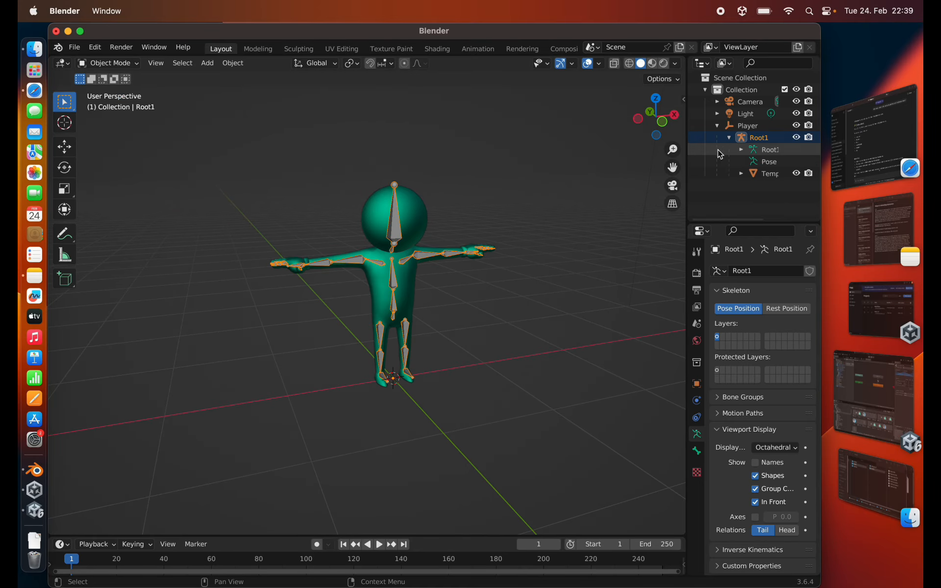
left_click(729, 138)
left_click(747, 126)
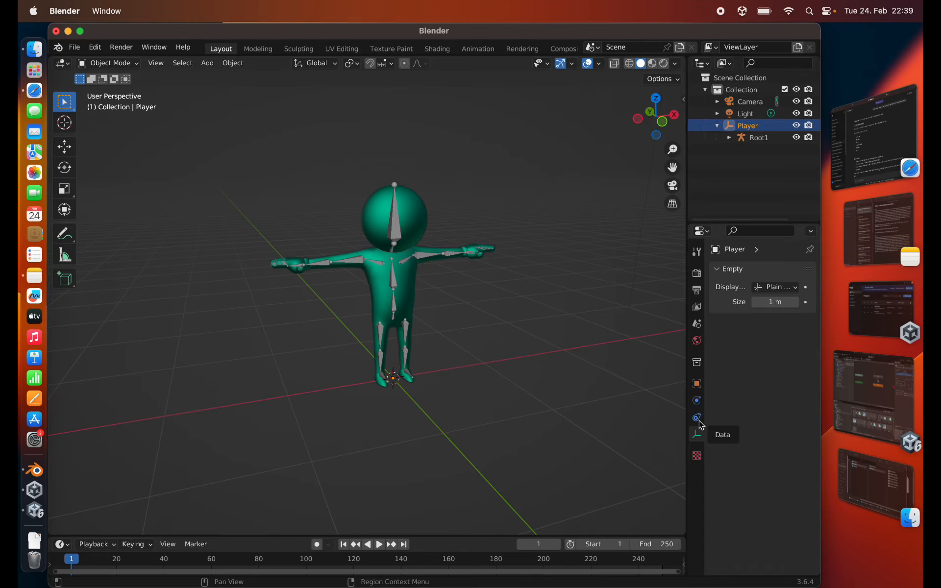
left_click(737, 138)
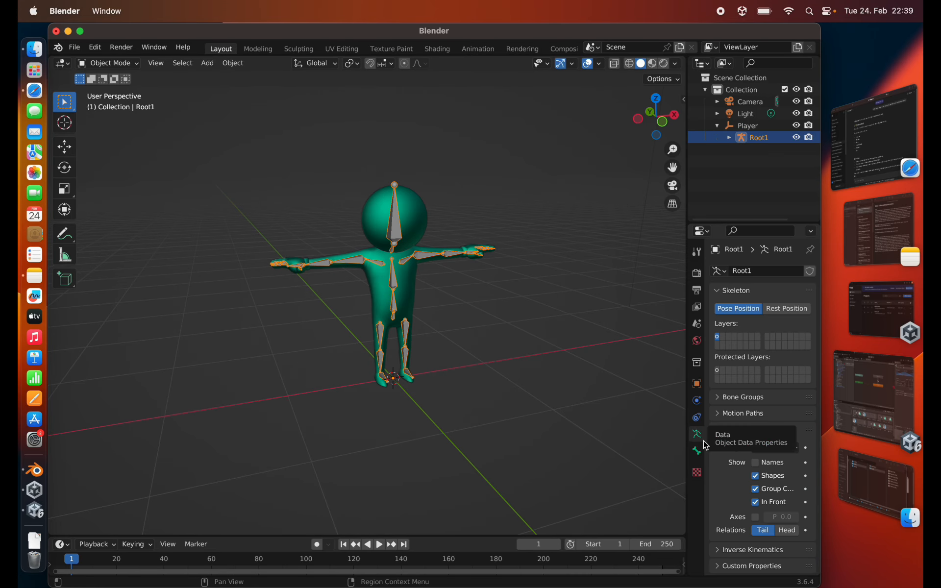
left_click(755, 503)
left_click(754, 128)
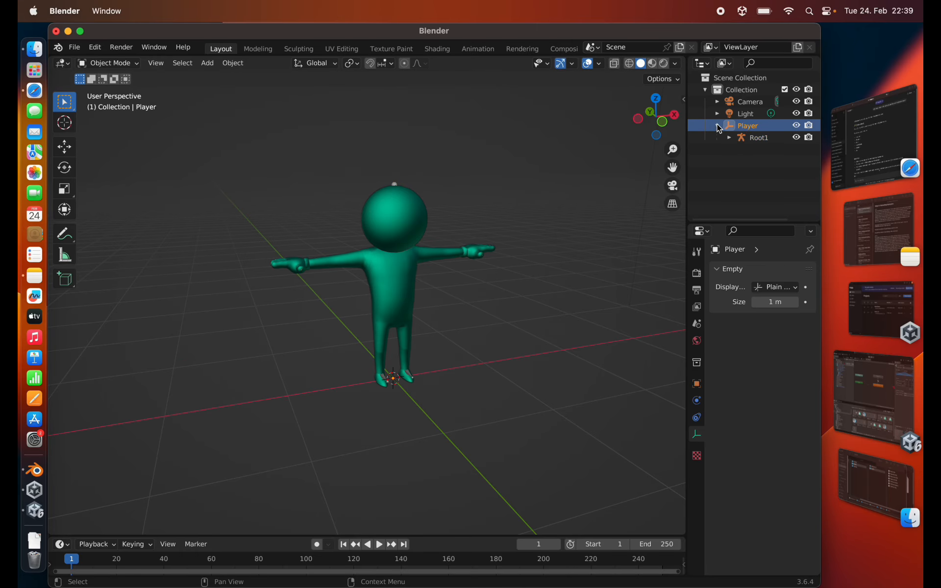
left_click(719, 126)
- Select the Template_Character mesh under Root1 and enter Edit Mode with its geometry deselected
scroll(380, 216, "up", 4)
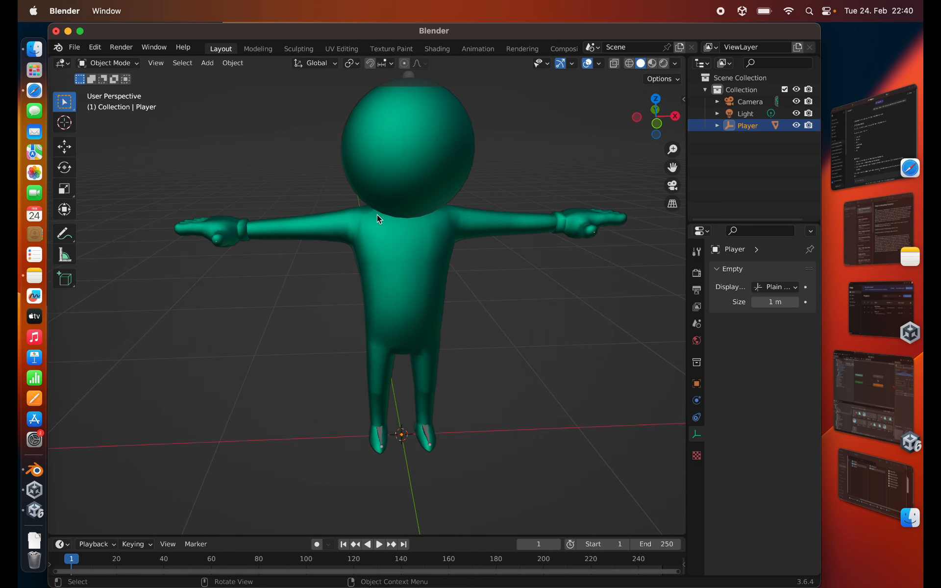
middle_click_drag(381, 182, 320, 209)
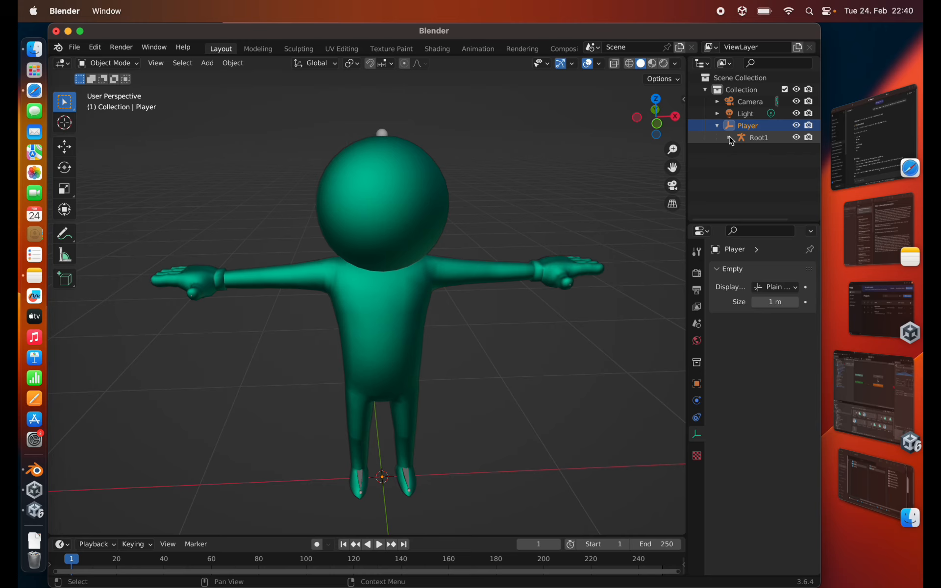
left_click(730, 139)
left_click(770, 173)
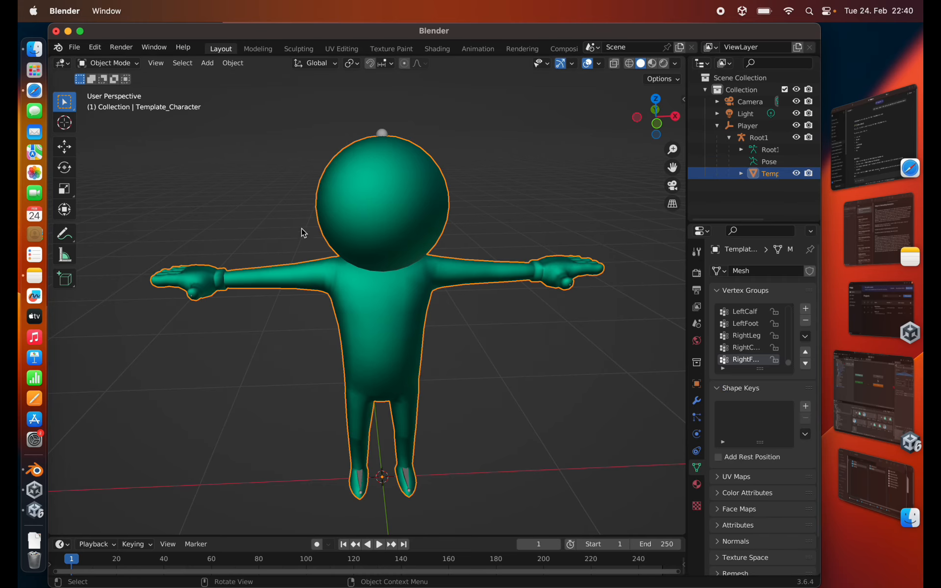
key("Tab")
scroll(354, 207, "up", 2)
key("alt+a")
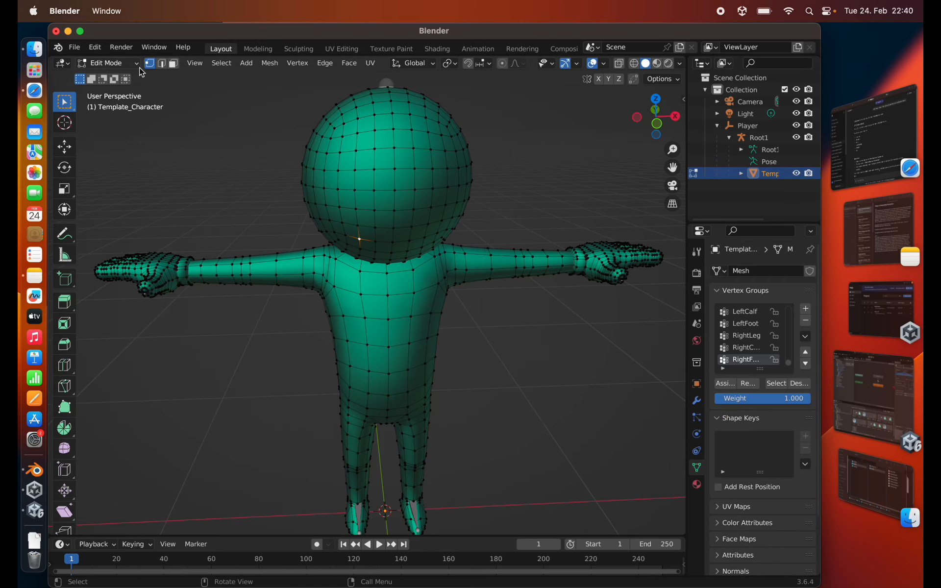
- Select all the faces of the character's head loop by loop in face selection mode
key("3")
left_click(364, 201)
left_click(396, 198, "alt")
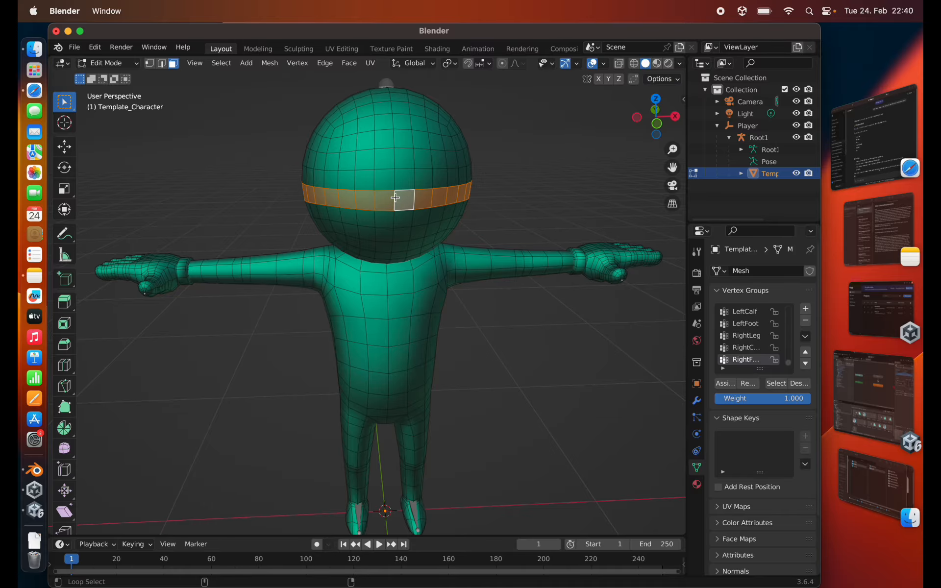
left_click(395, 179, "alt+shift")
left_click(392, 163, "alt+shift")
left_click(391, 139, "alt+shift")
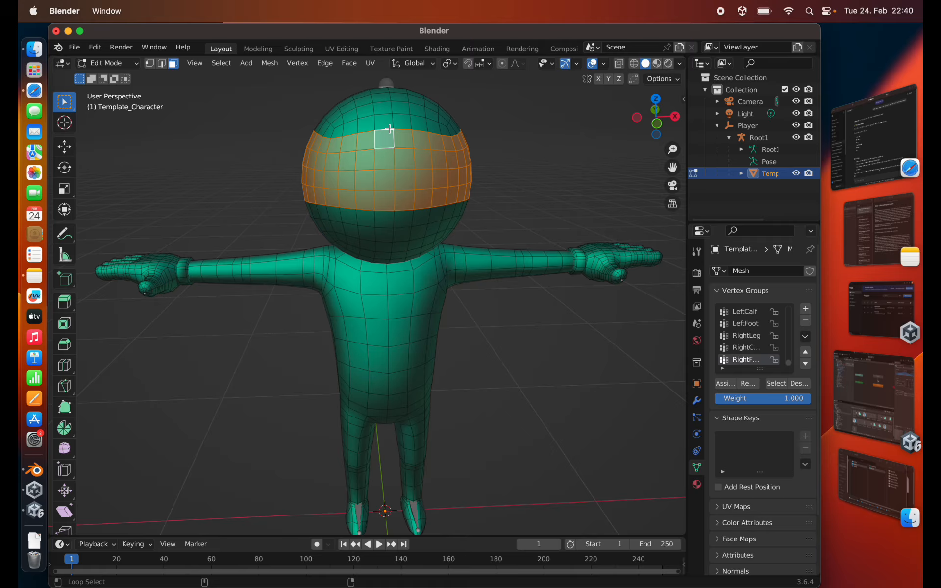
left_click(390, 123, "alt+shift")
left_click(380, 249, "alt+shift")
middle_click_drag(380, 248, 351, 242)
left_click(316, 166, "alt+shift")
scroll(351, 242, "down", 2)
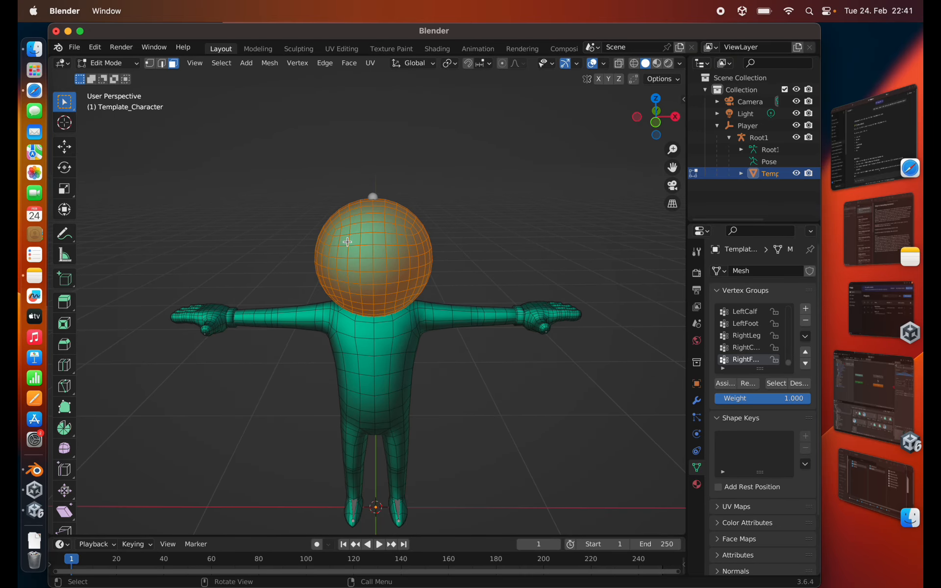
- Scale the selected head to about 1.5 times its height along Z and raise it so it sits on the shoulders
key("s")
key("z")
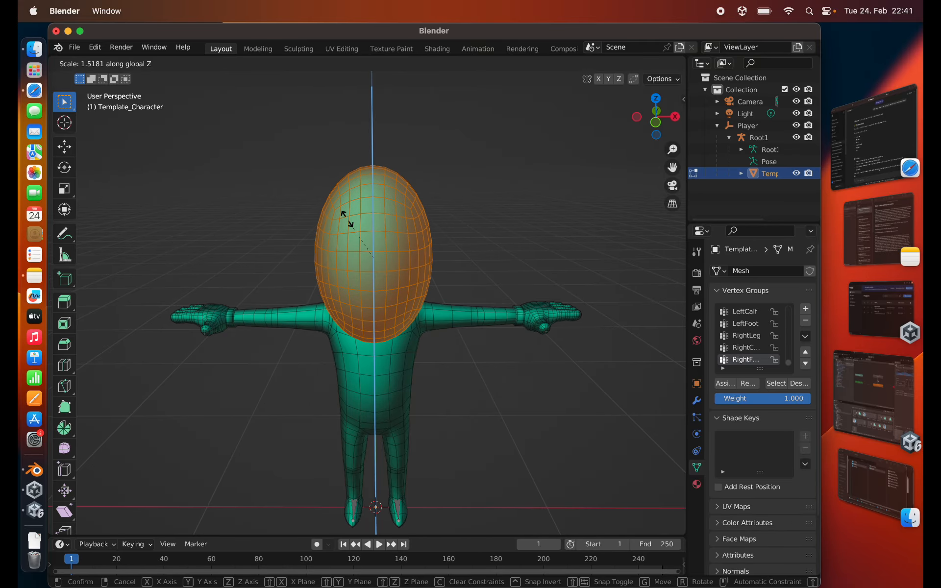
left_click(348, 219)
key("g")
key("z")
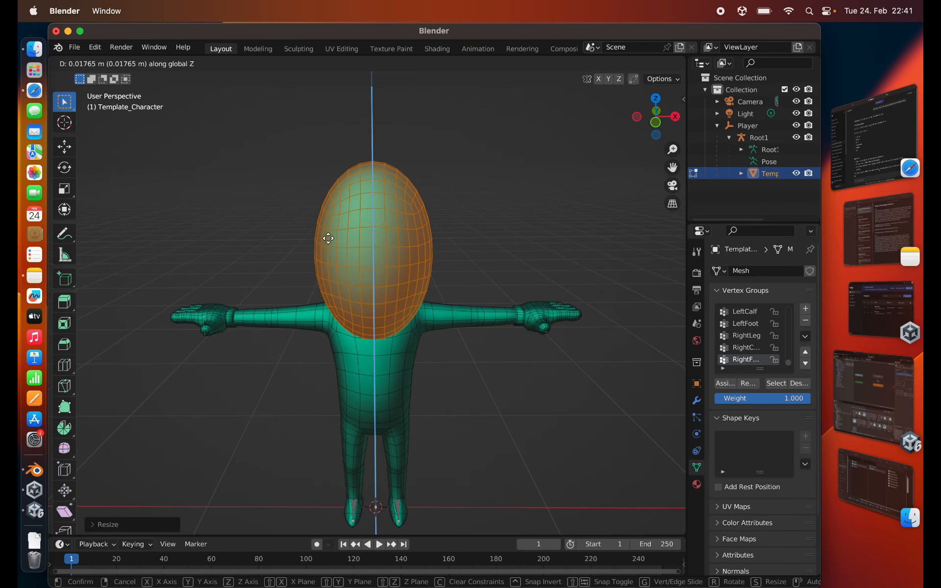
left_click(328, 219)
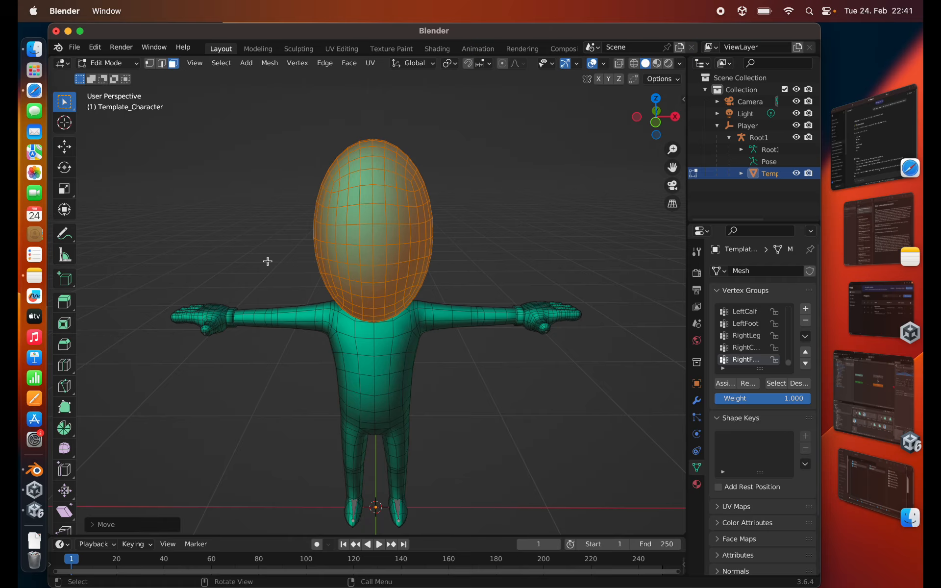
- In edge selection mode, select the edge loop framing the front of the face and mark it as a seam
middle_click_drag(266, 263, 435, 151)
scroll(355, 214, "up", 2)
left_click(335, 199)
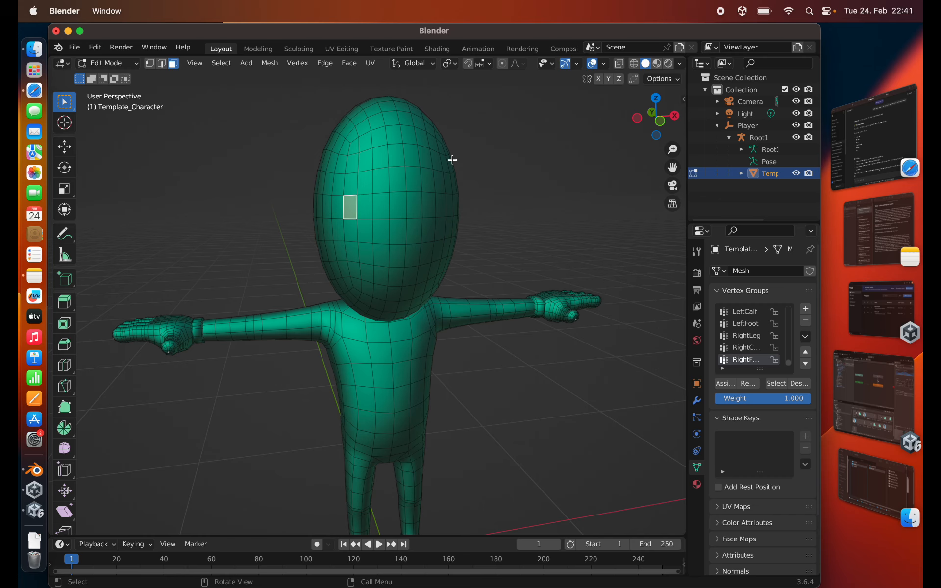
key("2")
middle_click_drag(382, 269, 366, 147)
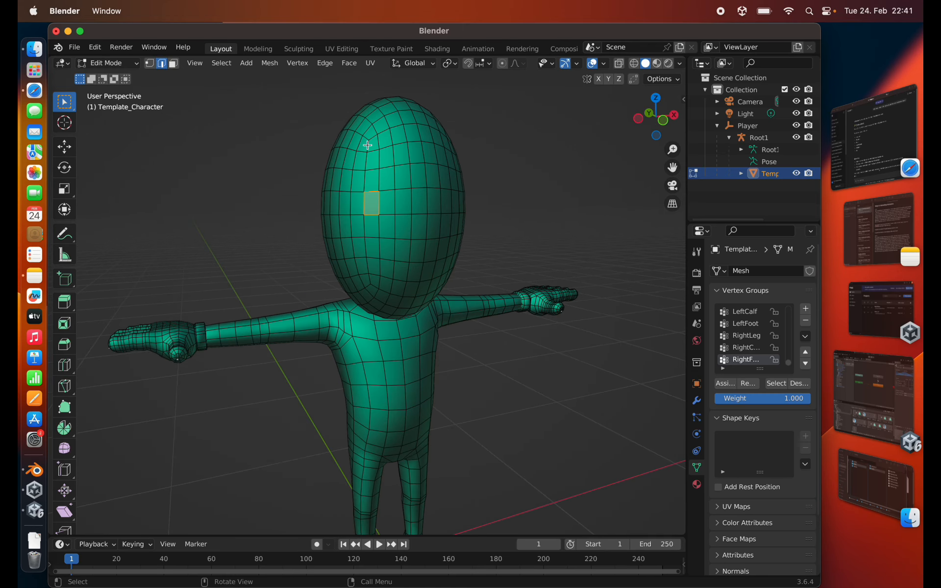
left_click(367, 146, "alt")
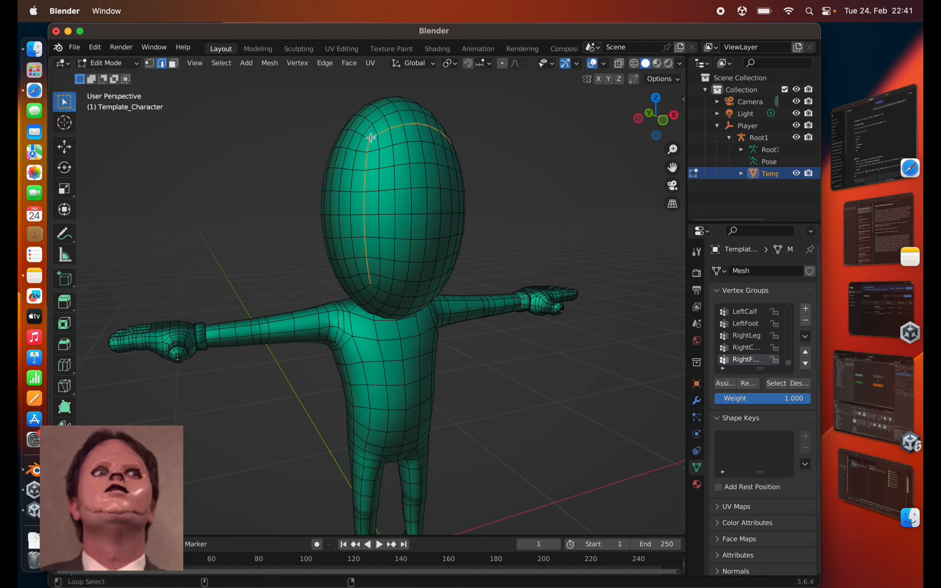
middle_click_drag(369, 191, 352, 150)
left_click(394, 147, "alt+shift")
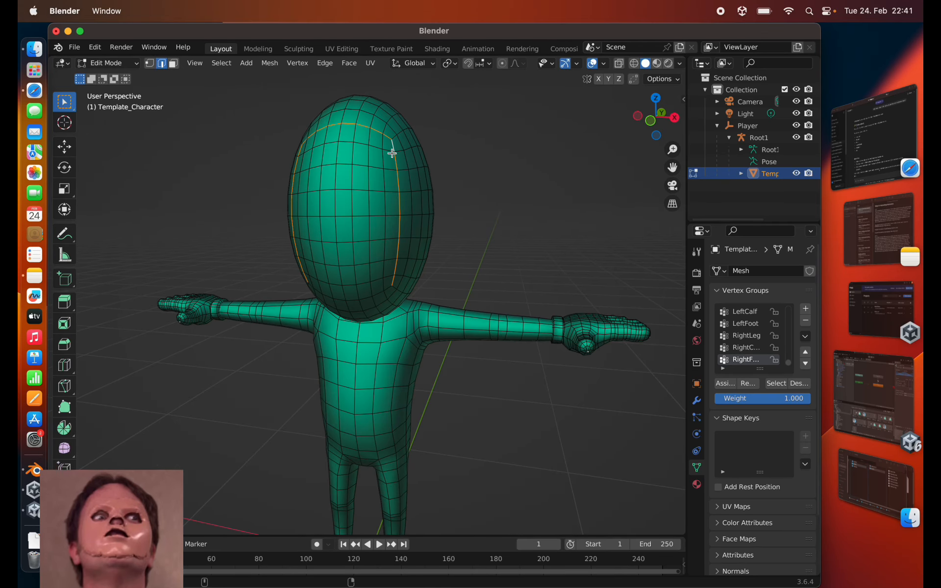
left_click(386, 288, "alt+shift")
middle_click_drag(308, 253, 345, 227)
key("F3")
type("mark")
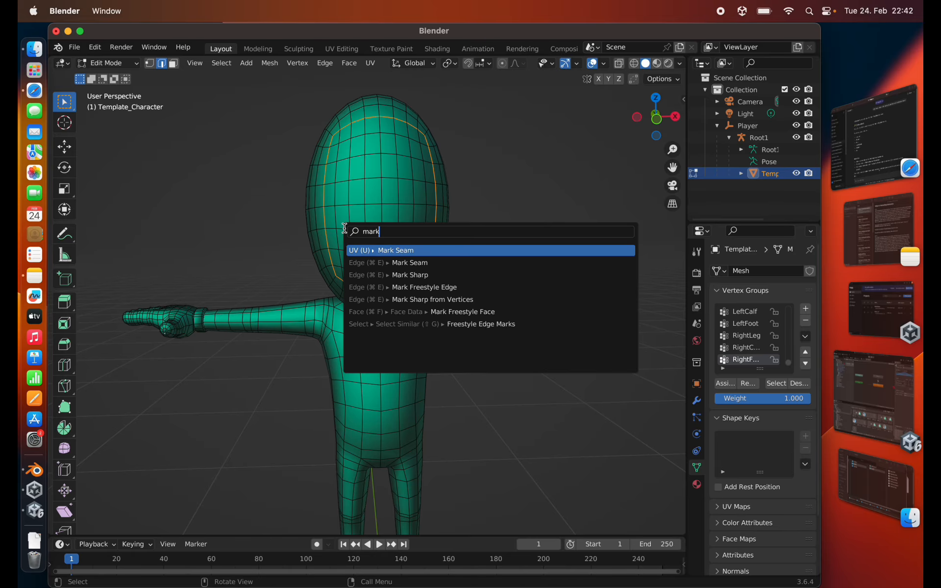
key("Return")
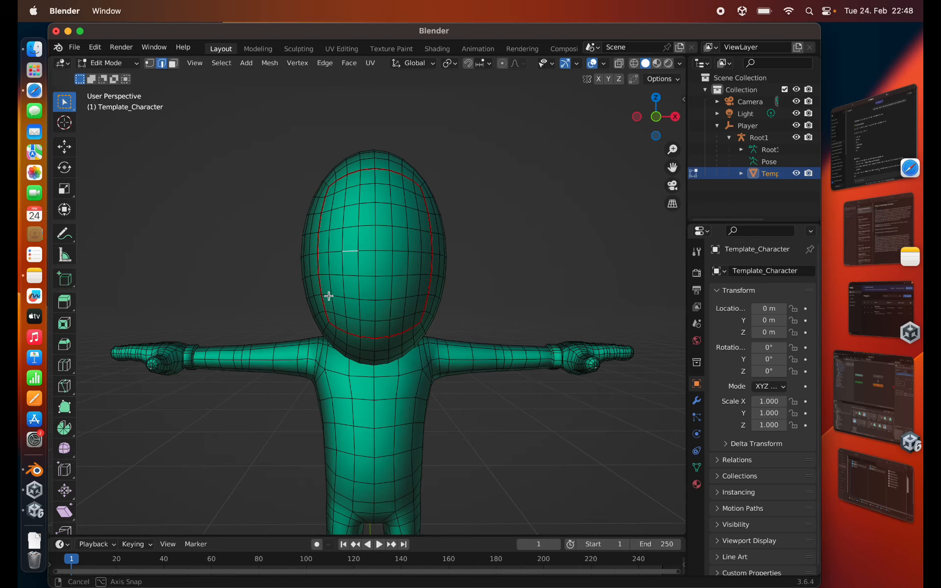
- Select the entire character mesh and split the 3D viewport to show a UV Editor beside it
middle_click_drag(328, 294, 354, 303)
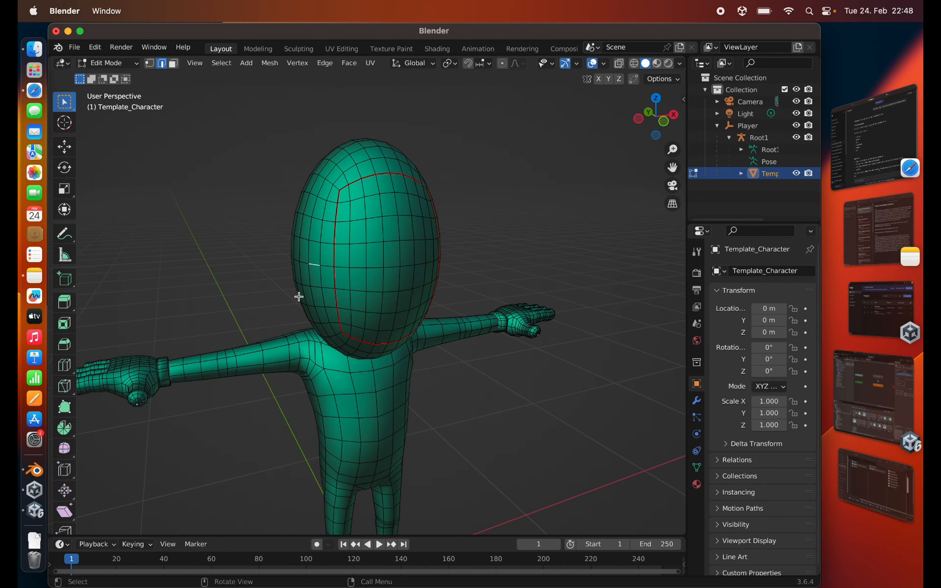
middle_click_drag(327, 358, 317, 356)
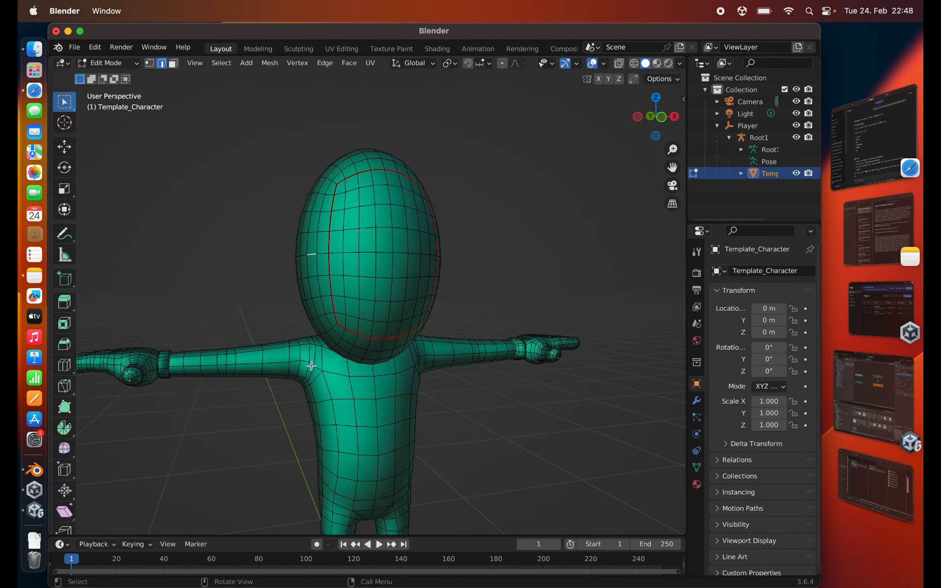
key("a")
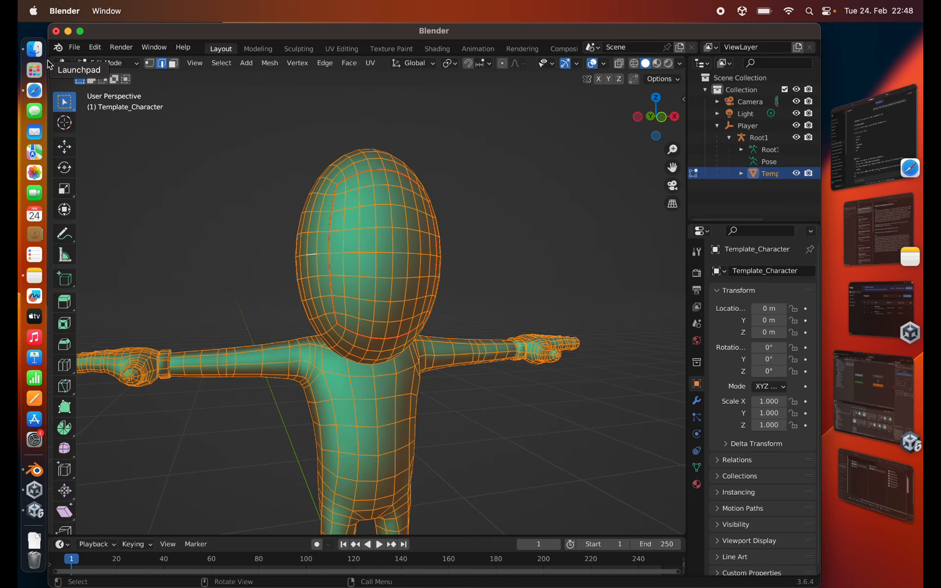
left_click_drag(53, 59, 297, 64)
left_click(64, 68)
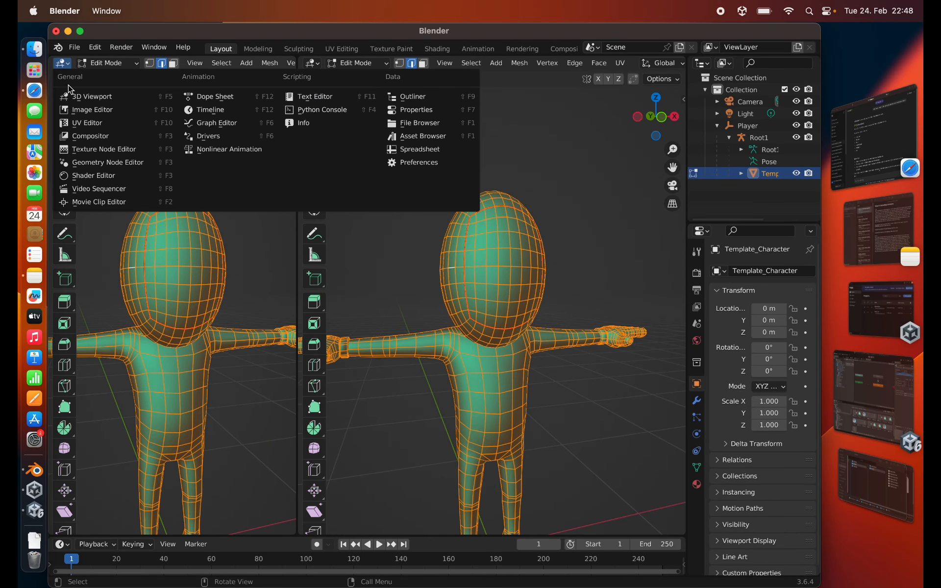
left_click(74, 116)
- Unwrap the selected mesh and turn on UV sync selection
key("u")
left_click(504, 336)
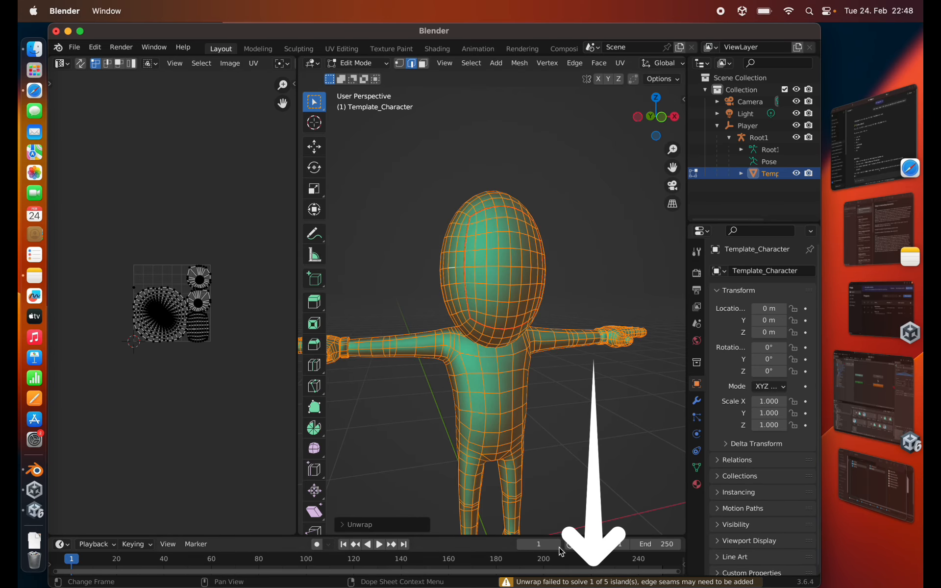
scroll(110, 112, "up", 5)
left_click(81, 64)
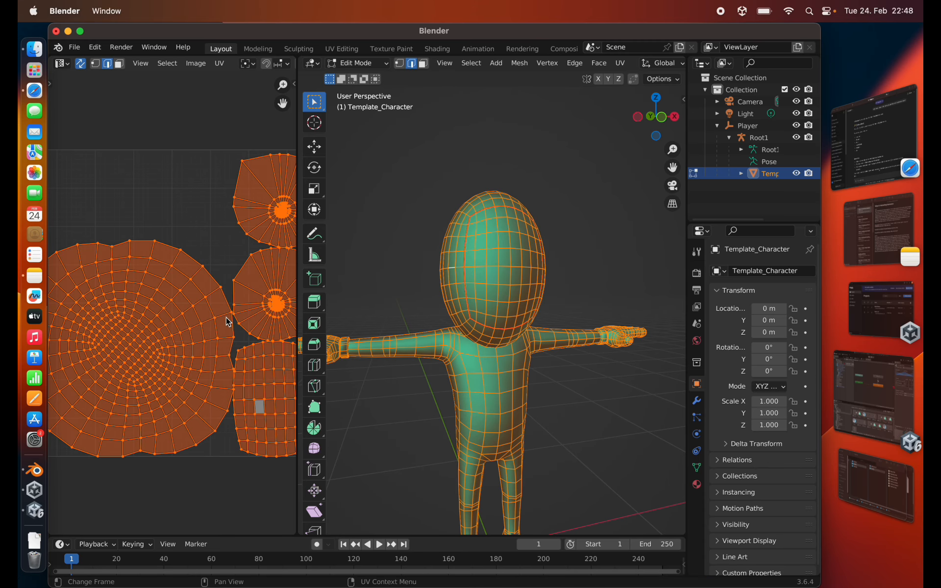
- Examine which body parts the unwrapped islands cover by selecting single faces in the UV layout and on the torso
key("alt+a")
key("3")
left_click(262, 377)
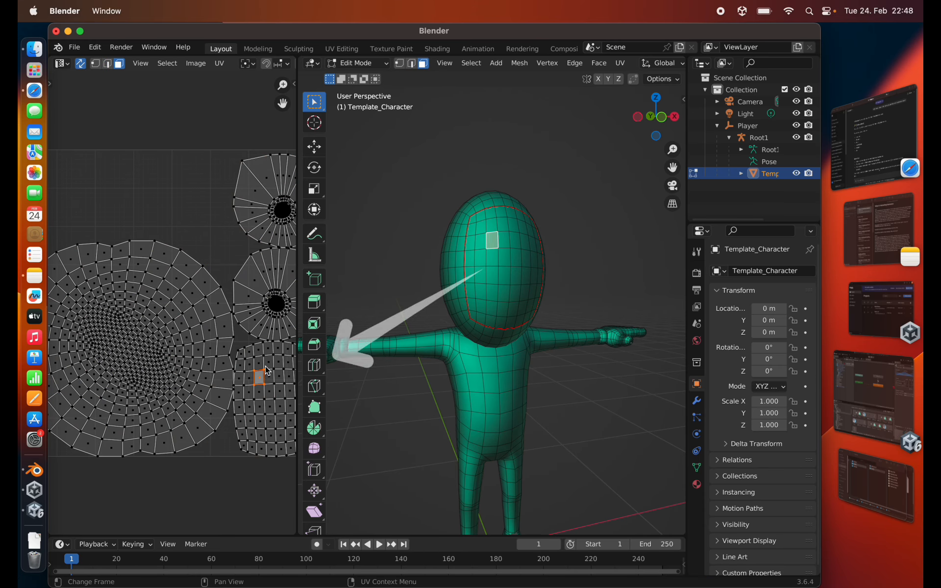
left_click(260, 391)
left_click(149, 342)
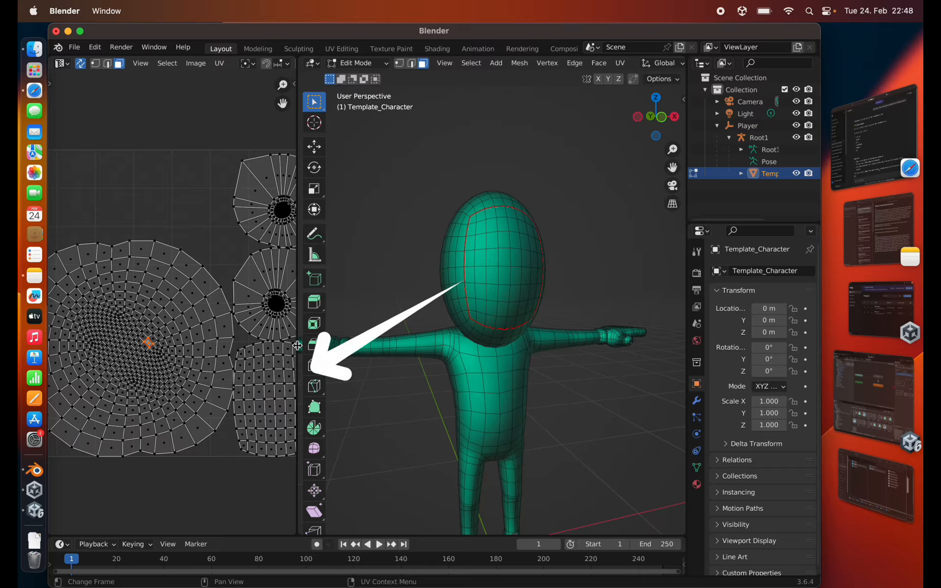
left_click(490, 402)
scroll(441, 378, "up", 4)
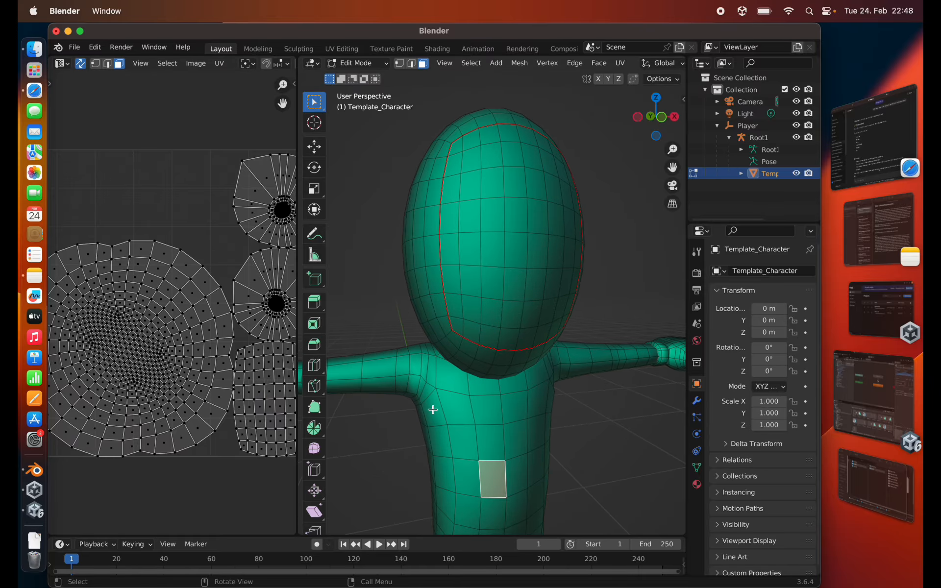
middle_click_drag(481, 428, 452, 399)
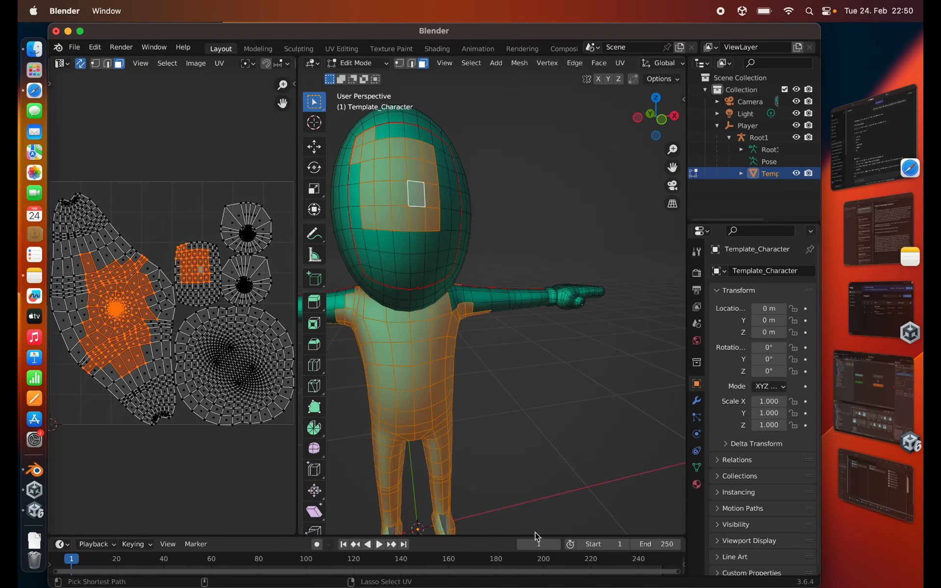
middle_click_drag(487, 431, 402, 358)
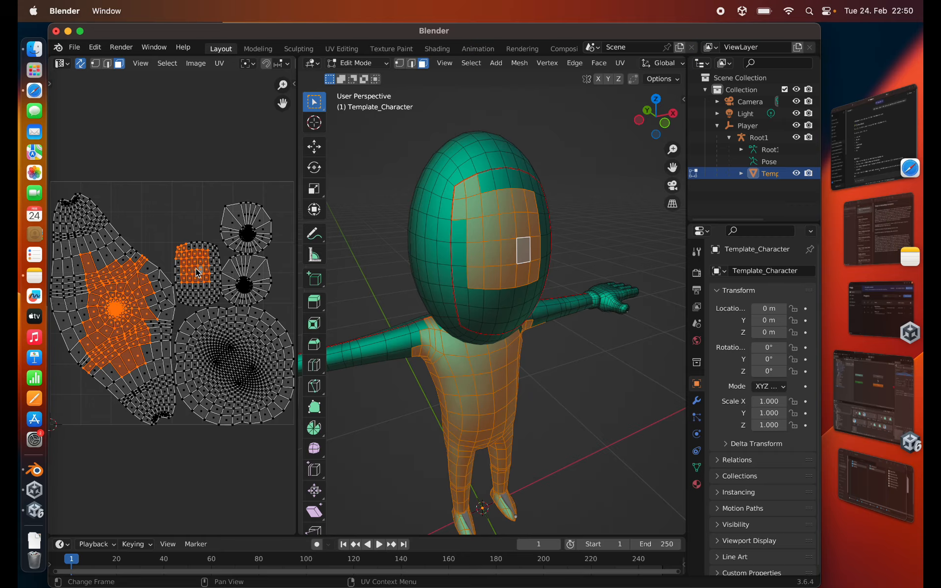
- Check the re-unwrapped layout by selecting individual faces in the face island, the elongated island and the large round island
left_click(190, 301)
left_click(194, 284)
left_click(196, 270)
left_click(100, 276)
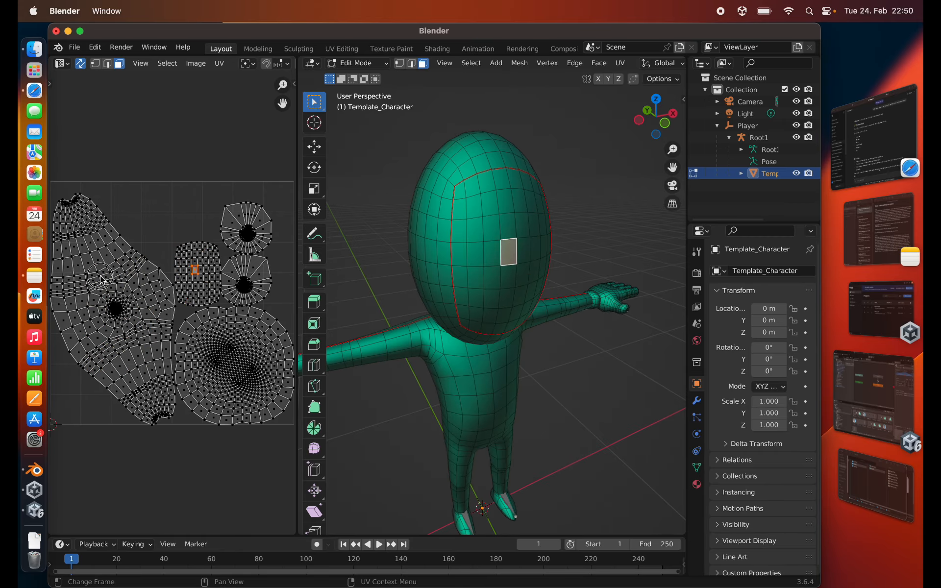
left_click(142, 301)
left_click(197, 351)
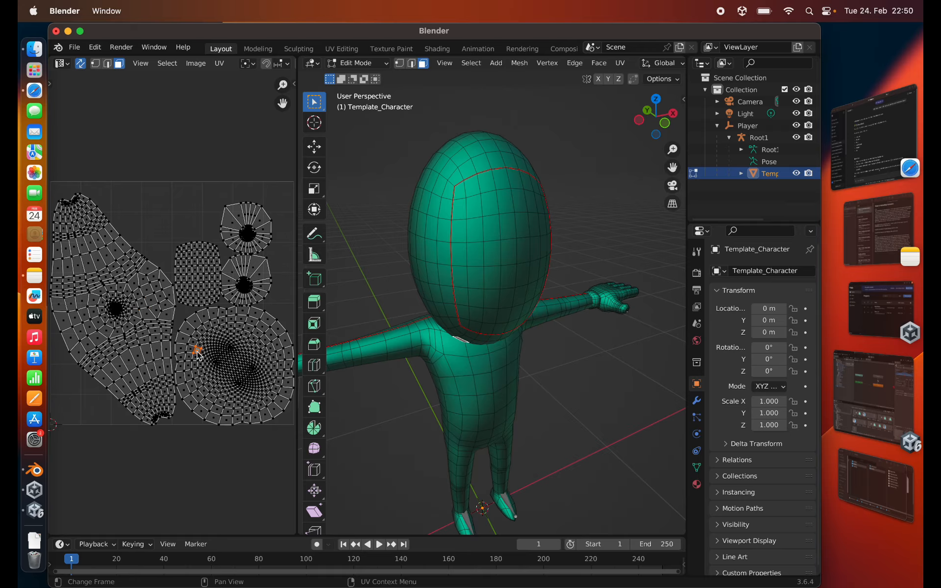
left_click(232, 367)
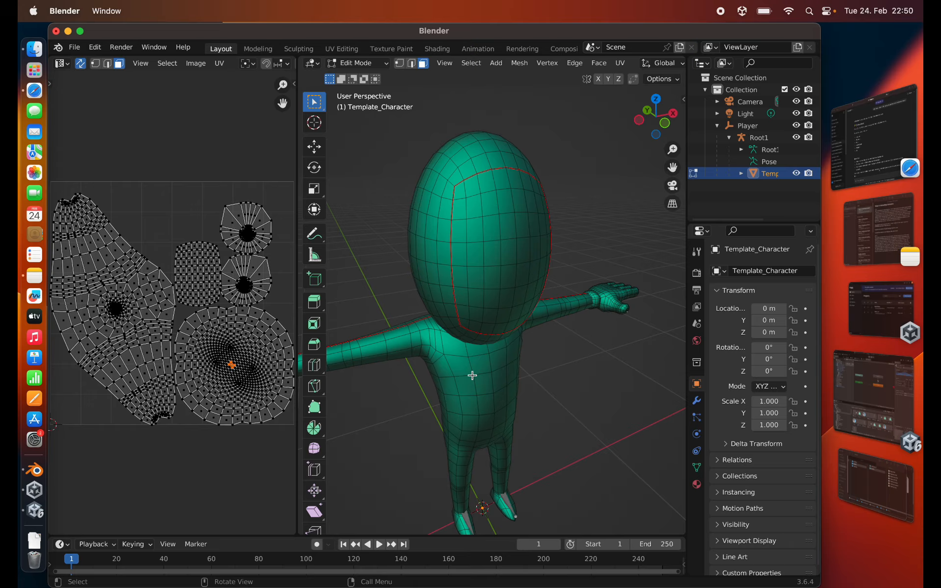
- Turn off UV sync selection, select the whole mesh and move the face's UV island above the UV square using island selection
middle_click_drag(197, 305, 225, 304)
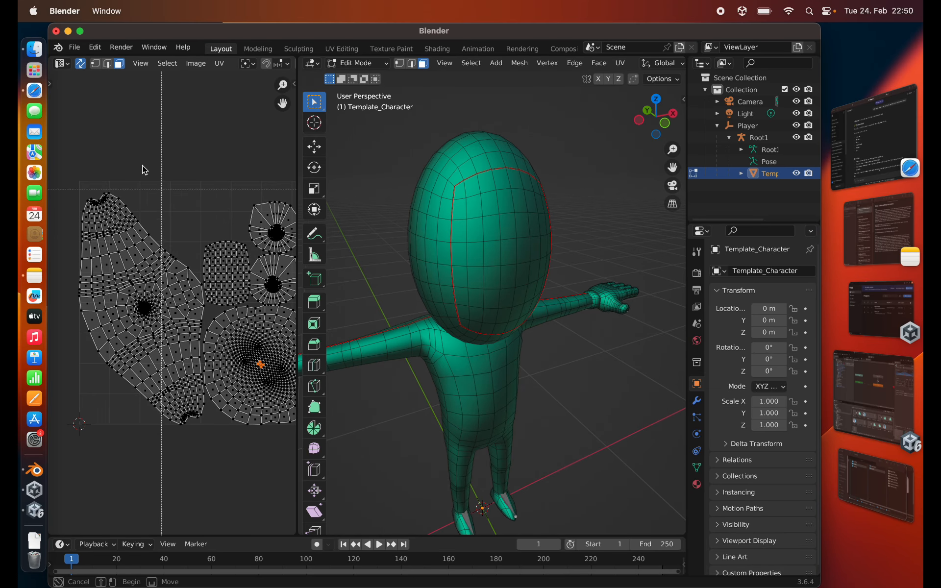
left_click(81, 65)
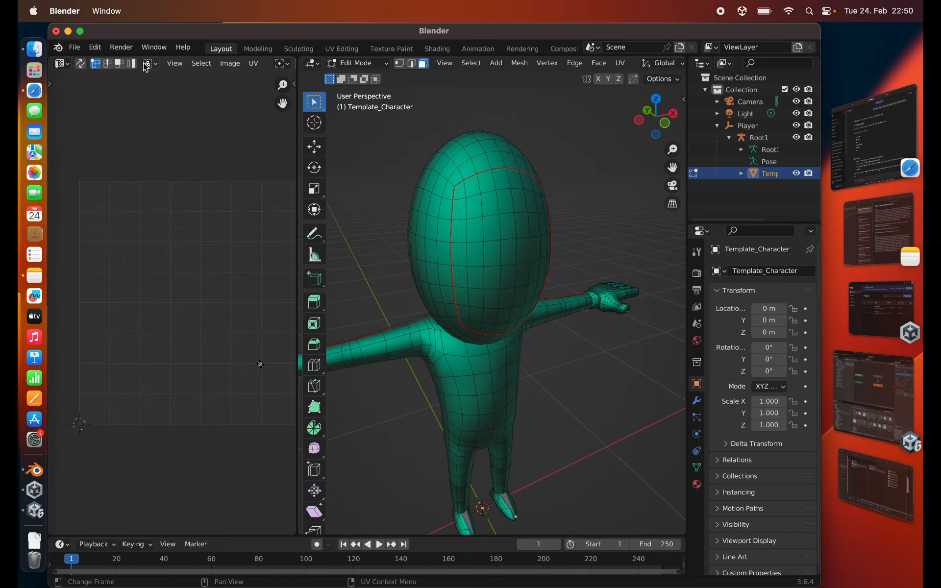
key("a")
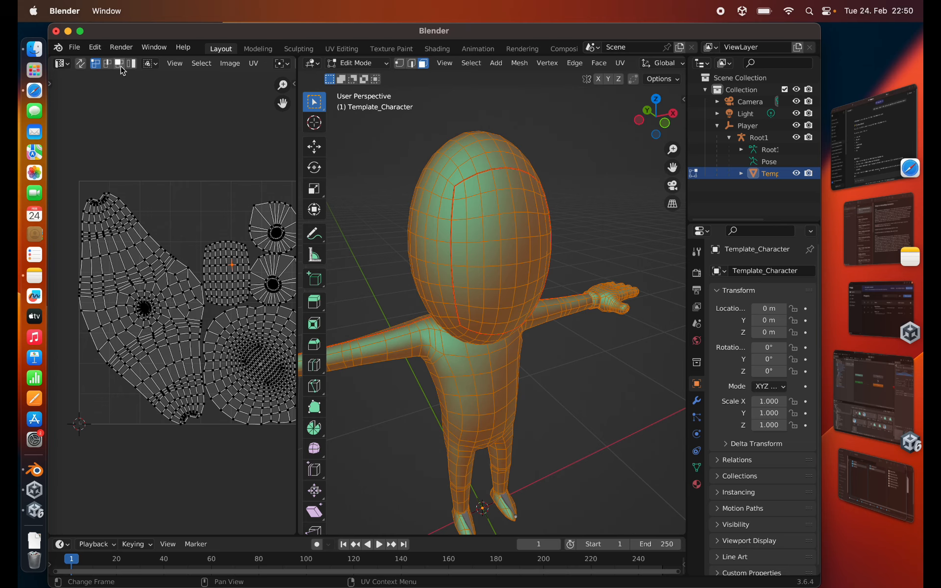
key("g")
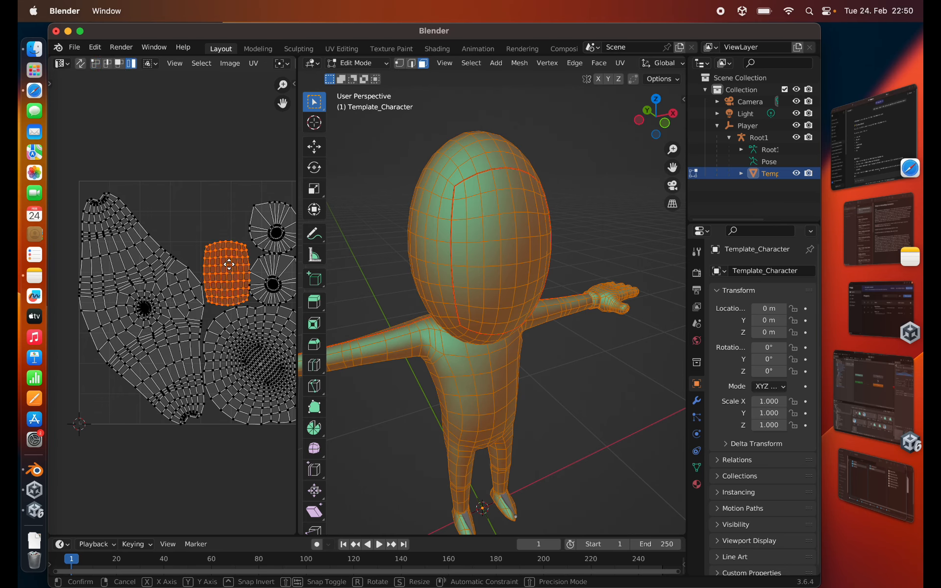
left_click(191, 121)
- Shrink the large elongated UV island and move it to the lower-left corner of the UV square
left_click(173, 314)
key("s")
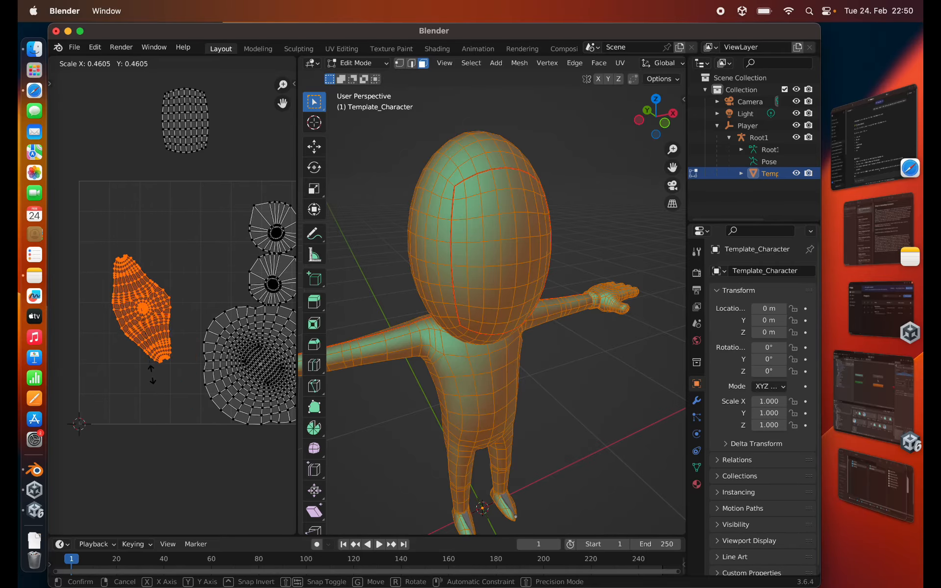
left_click(143, 353)
key("g")
left_click(114, 422)
- Scale down the large round UV island and place it beside the elongated one at the square's lower edge
left_click(242, 384)
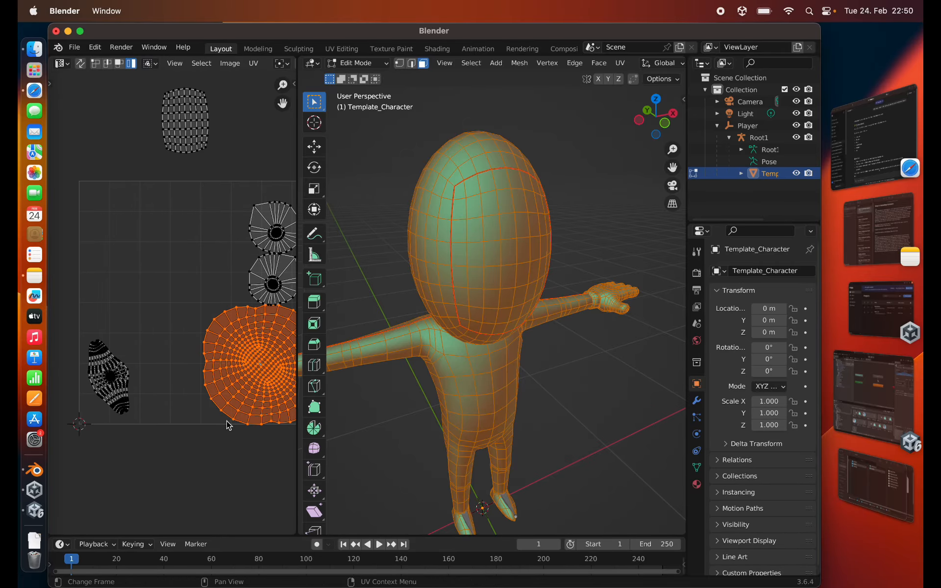
key("s")
left_click(240, 405)
key("g")
left_click(156, 433)
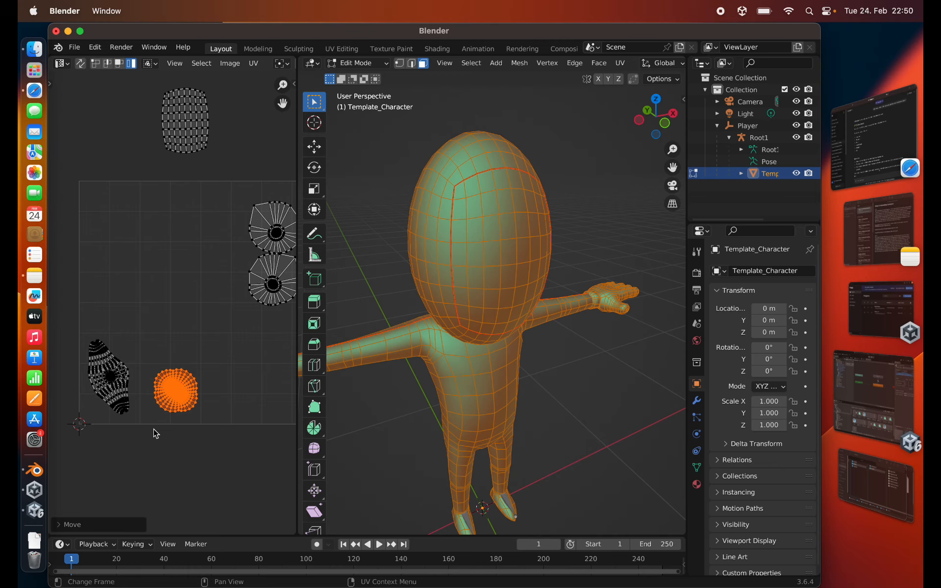
- Shrink the lower of the two small round UV islands and add it to the row along the bottom edge
left_click(269, 296)
key("g")
left_click(246, 403)
key("s")
left_click(239, 423)
key("g")
left_click(214, 435)
- Shrink the remaining small round UV island into the bottom row and reduce the densely meshed round island further
left_click(273, 236)
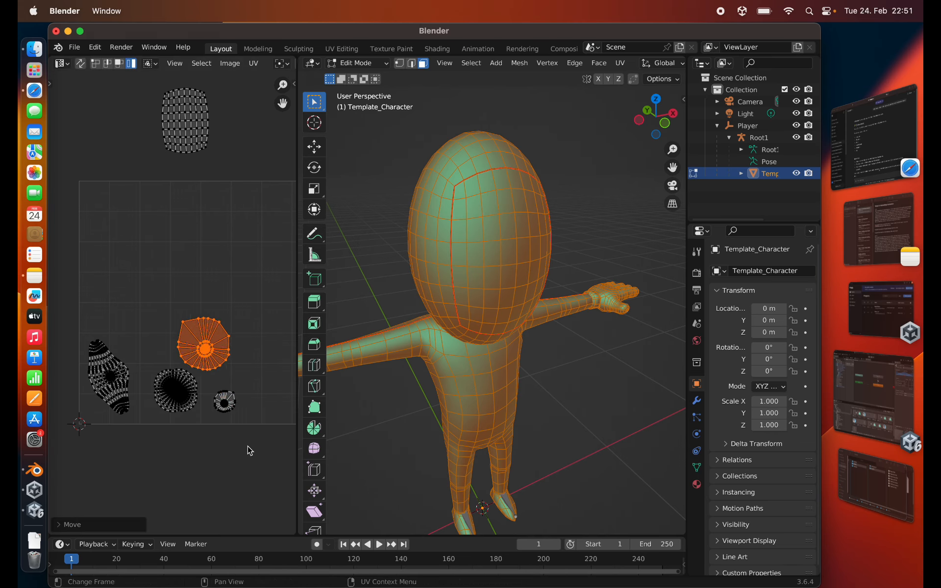
left_click(160, 408)
key("s")
key("g")
- Rotate the elongated UV island to lie horizontally and place it at the start of the bottom row
left_click(93, 411)
key("g")
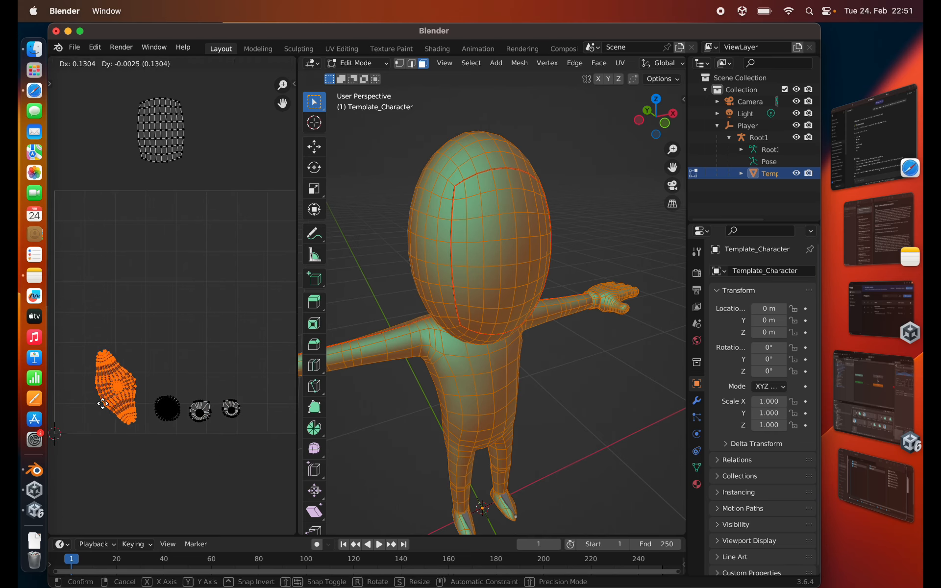
key("r")
left_click(170, 407)
- Move the face's UV island back into the UV square and enlarge it to fill most of the space
key("g")
left_click(161, 422)
left_click(172, 113)
key("g")
left_click(162, 226)
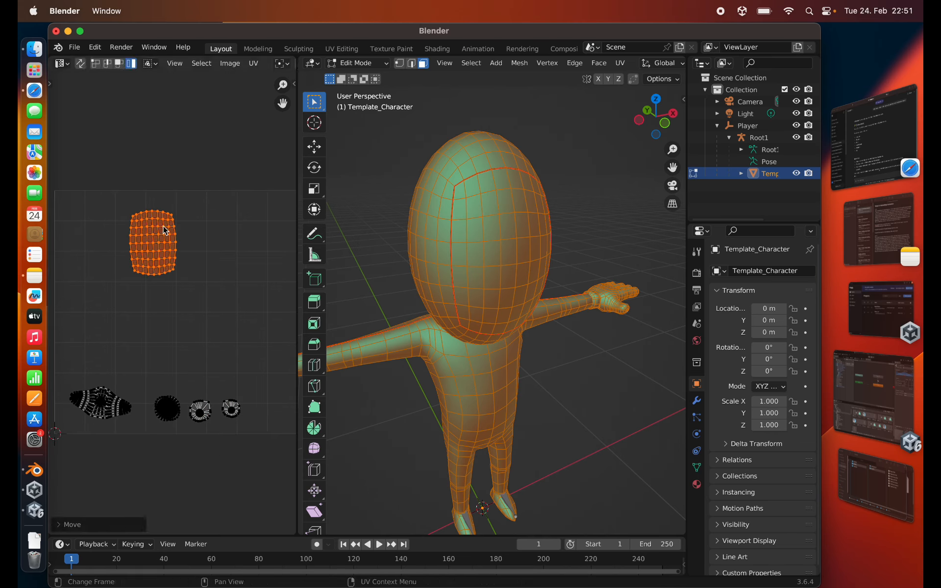
key("s")
left_click(157, 265)
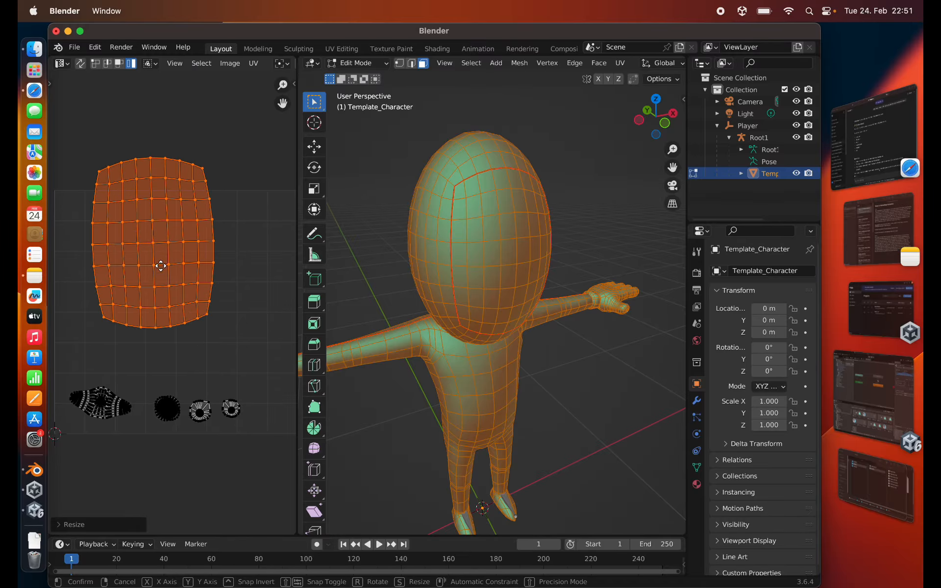
key("g")
left_click(226, 377)
- Stack the four small UV islands in a column along the UV square's right edge, rotating the elongated one upright
left_click(195, 416)
key("g")
left_click(225, 414)
left_click(160, 414)
left_click(95, 409)
key("r")
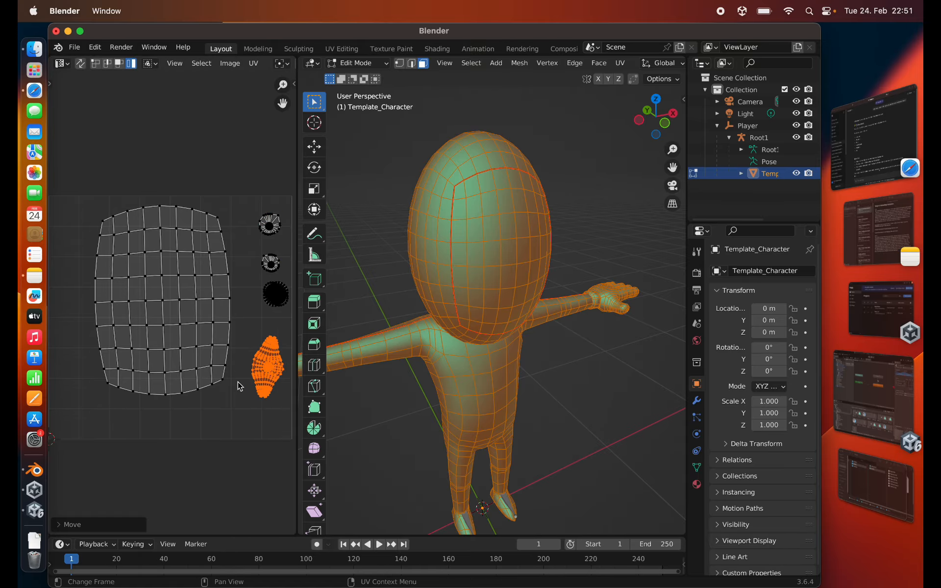
- Adjust the size and position of the elongated UV island and enlarge the face's UV island within the UV square
key("s")
key("g")
left_click(201, 425)
key("s")
left_click(197, 415)
left_click(168, 228)
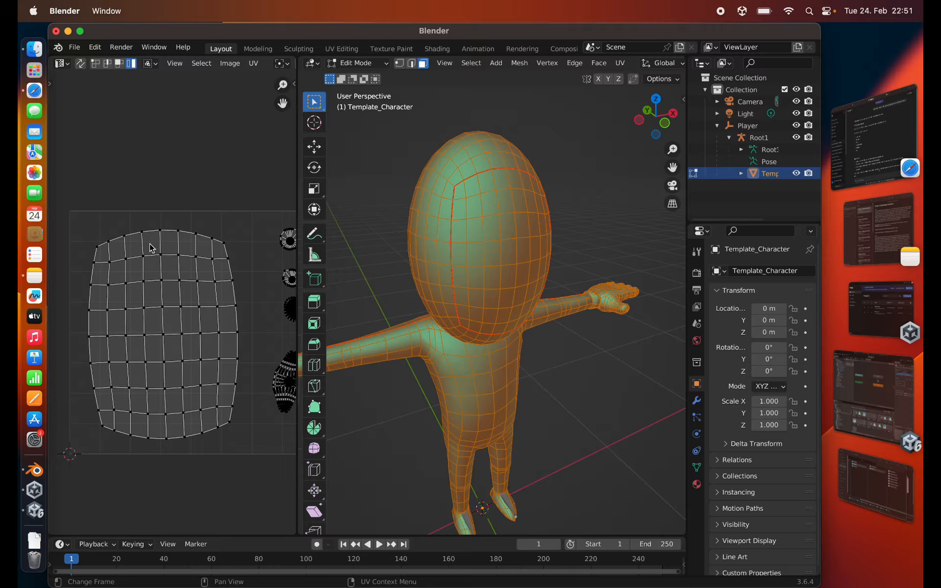
left_click(152, 248)
- Turn on UV sync selection and select single faces near the top of the face island to locate them on the head
left_click(80, 63)
left_click(186, 270)
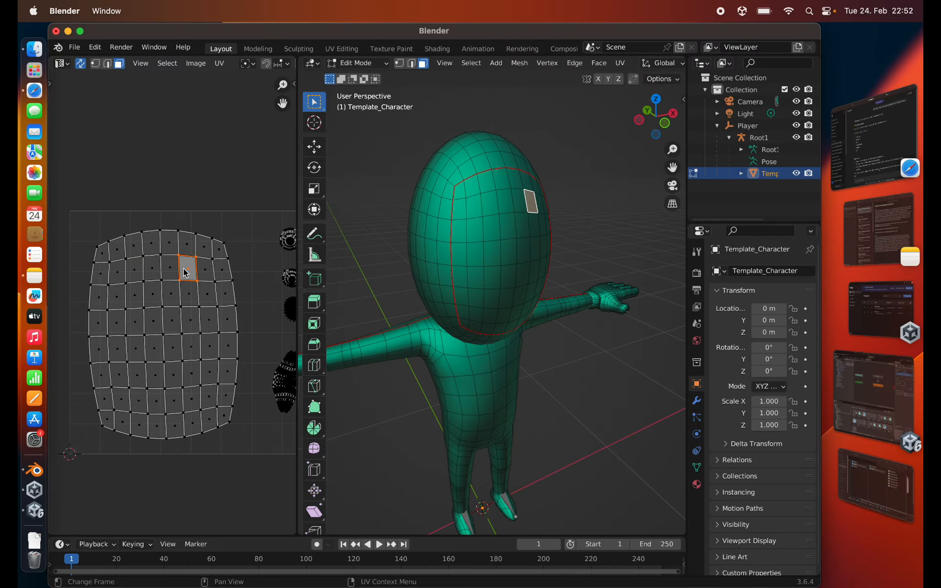
left_click(169, 273)
left_click(150, 279)
scroll(235, 230, "down", 1)
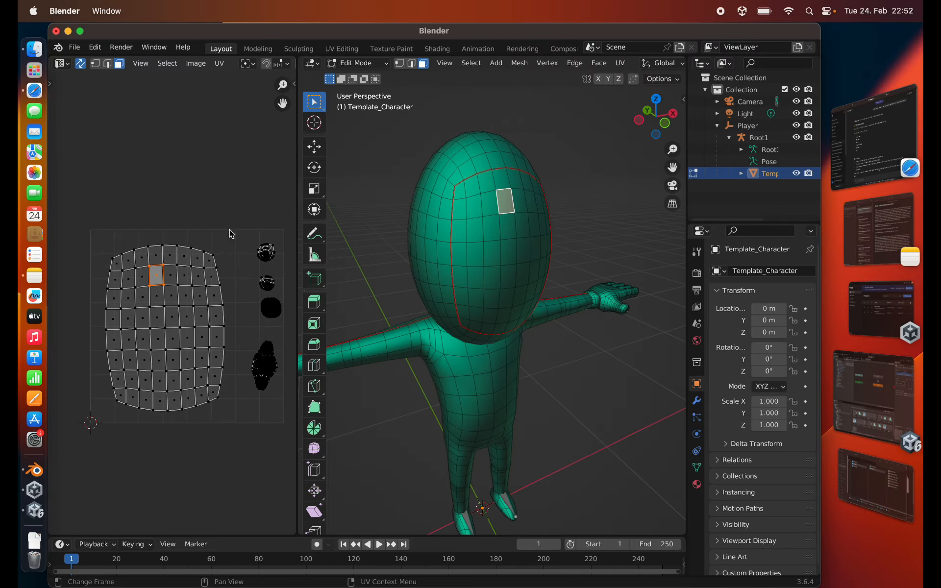
scroll(164, 304, "down", 1)
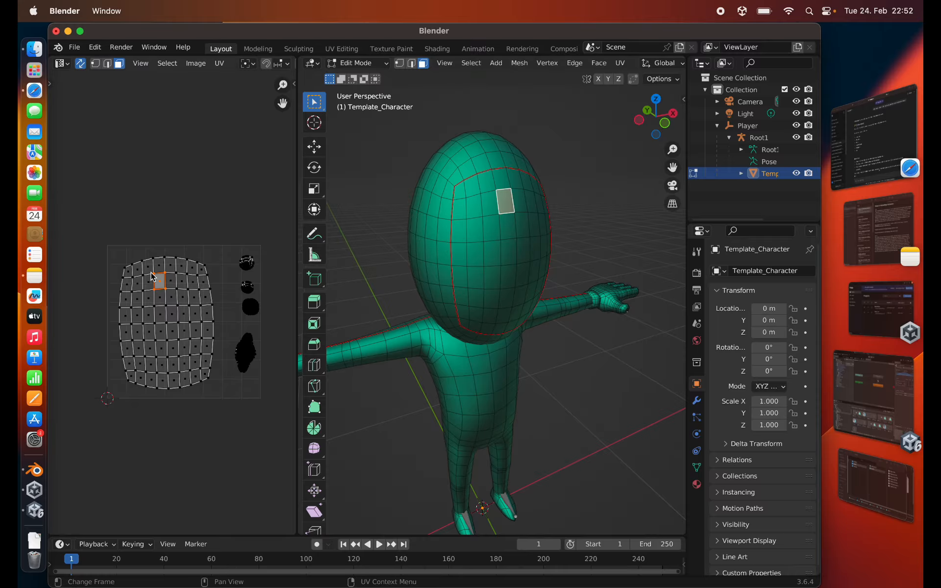
- Select all UV islands and export the UV layout as Alien-UV-Layout.png at 1024 × 1024
key("a")
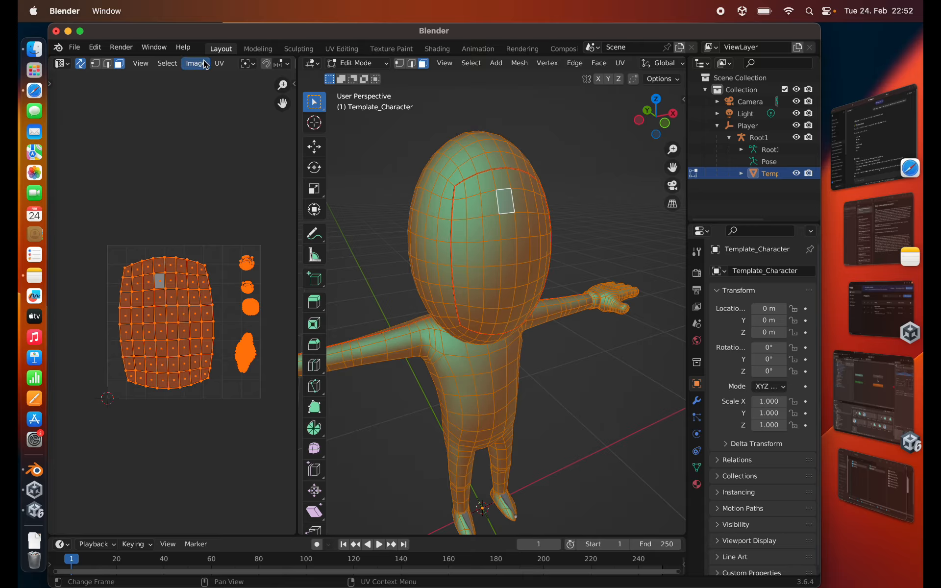
left_click(219, 64)
left_click(249, 419)
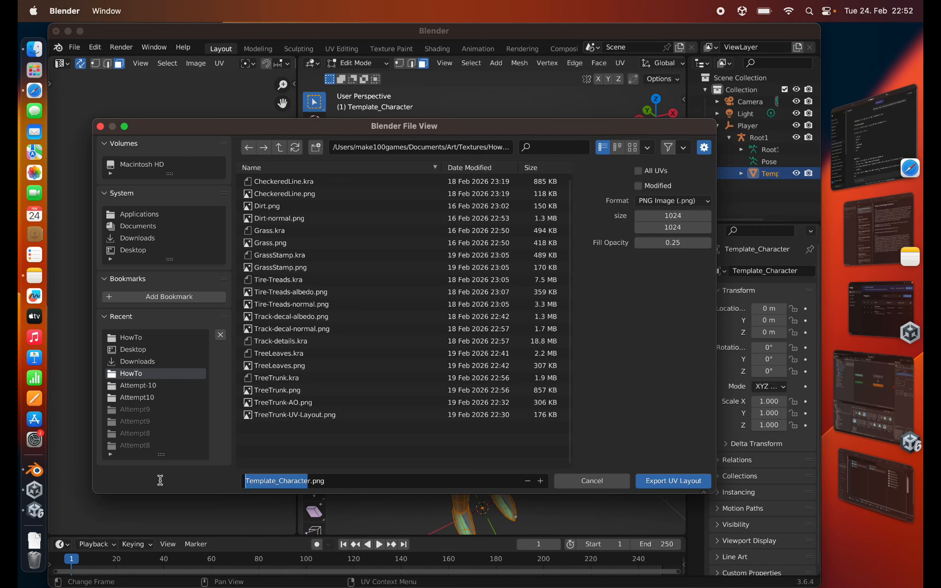
type("Ar")
type("ien-UV-L")
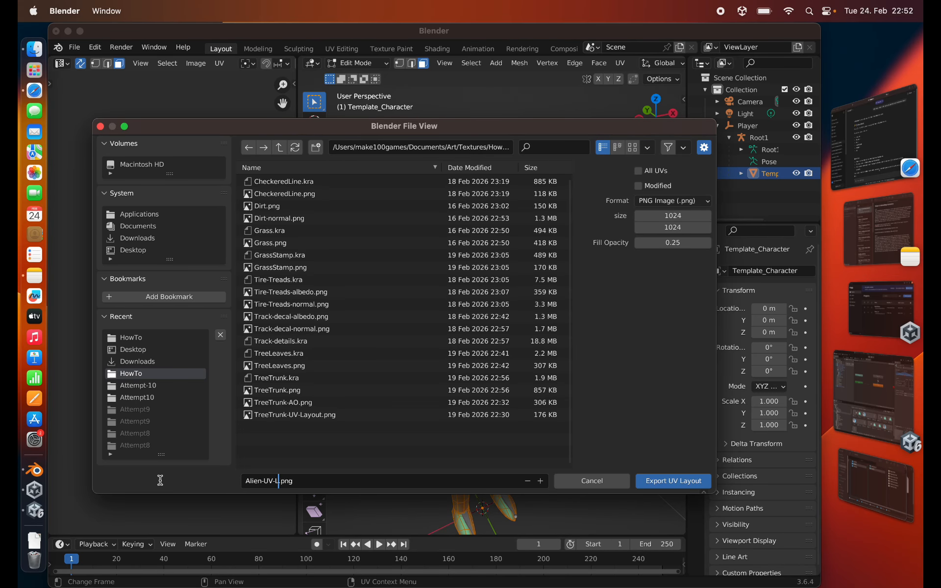
type("ayout")
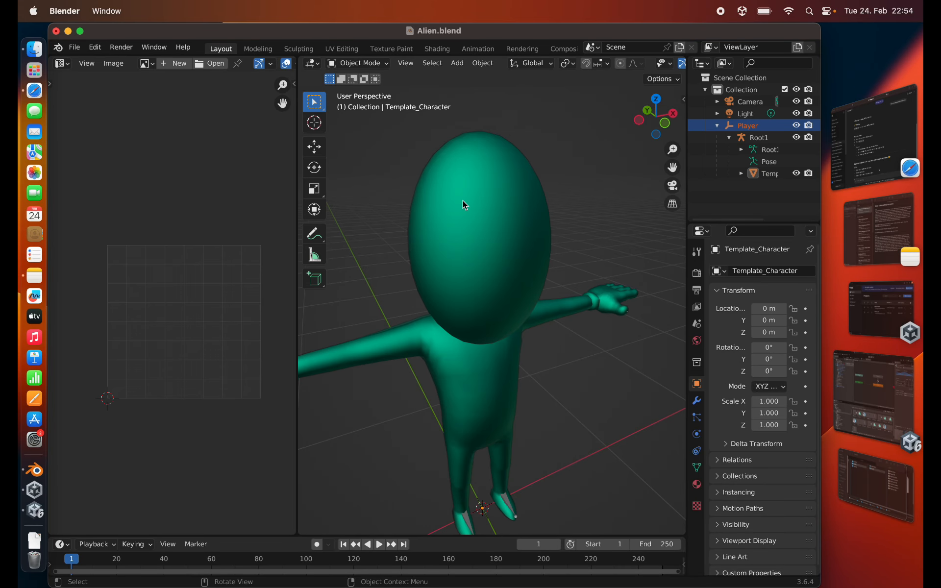
- Apply all transforms to the Player object and start an FBX export
key("ctrl+a")
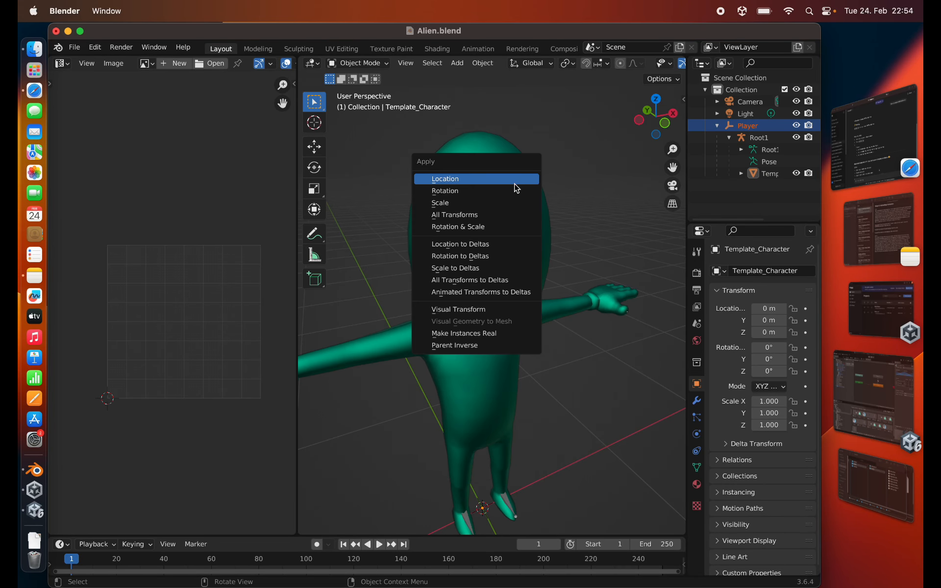
left_click(513, 216)
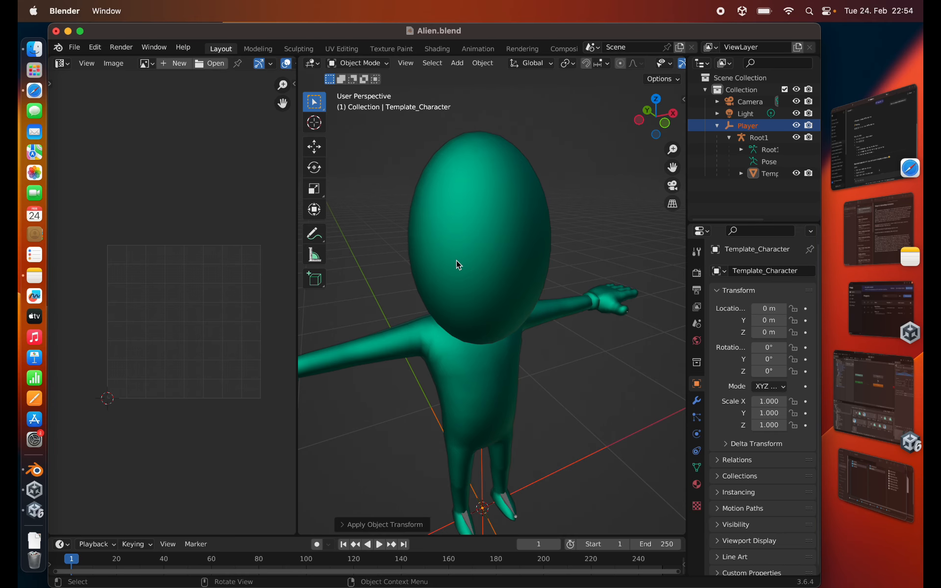
left_click(73, 49)
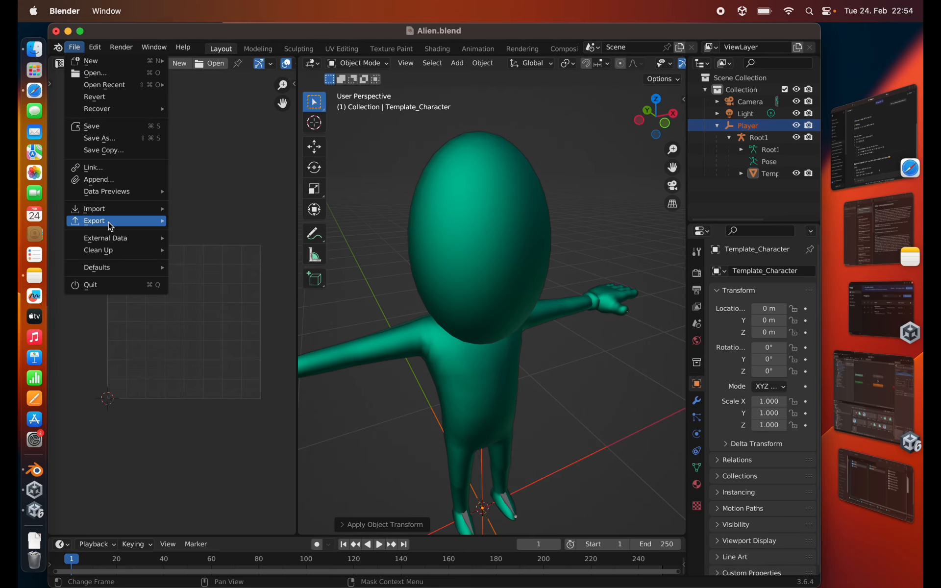
mouse_move(159, 221)
left_click(224, 340)
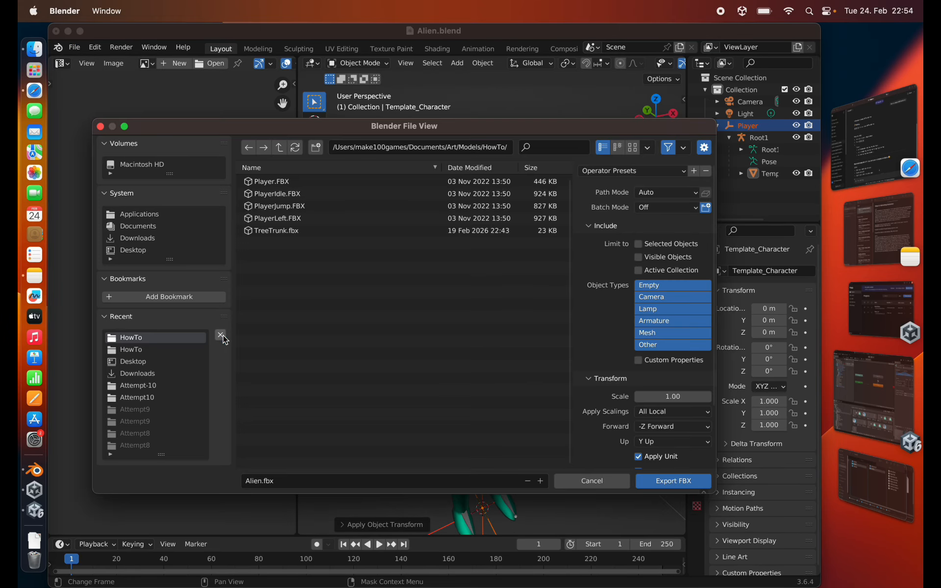
- Limit the Alien.fbx export to Empty, Armature and Mesh objects and enable Apply Transform
left_click(647, 288)
left_click(655, 320, "shift")
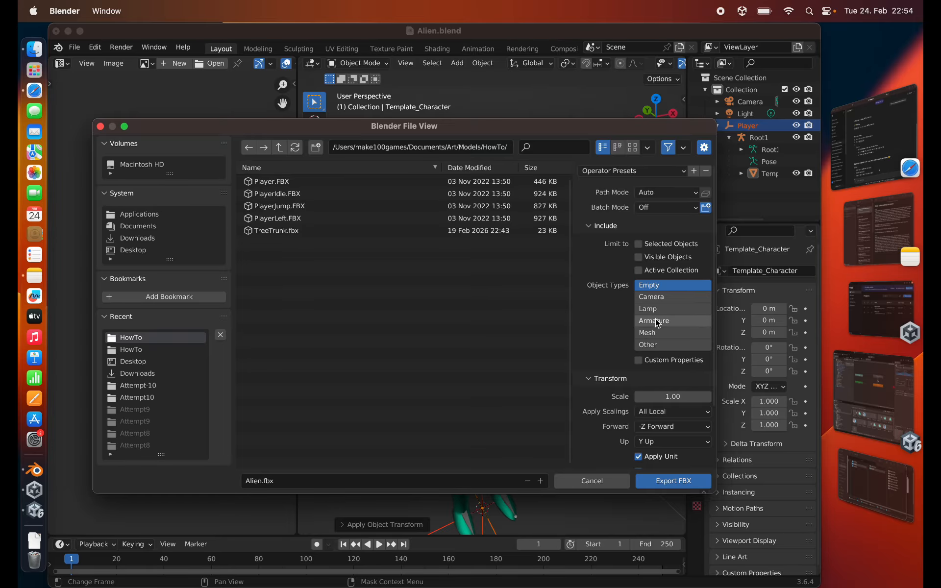
left_click(655, 333, "shift")
scroll(593, 367, "down", 3)
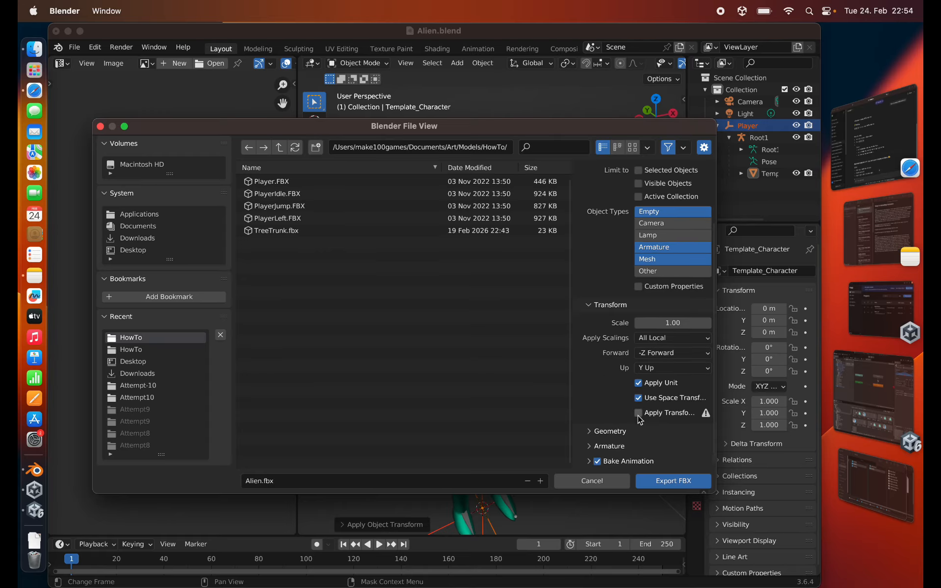
left_click(639, 415)
- Disable Add Leaf Bones and Bake Animation, export the character as Alien.fbx, and save the Blender file
left_click(590, 431)
scroll(587, 417, "down", 4)
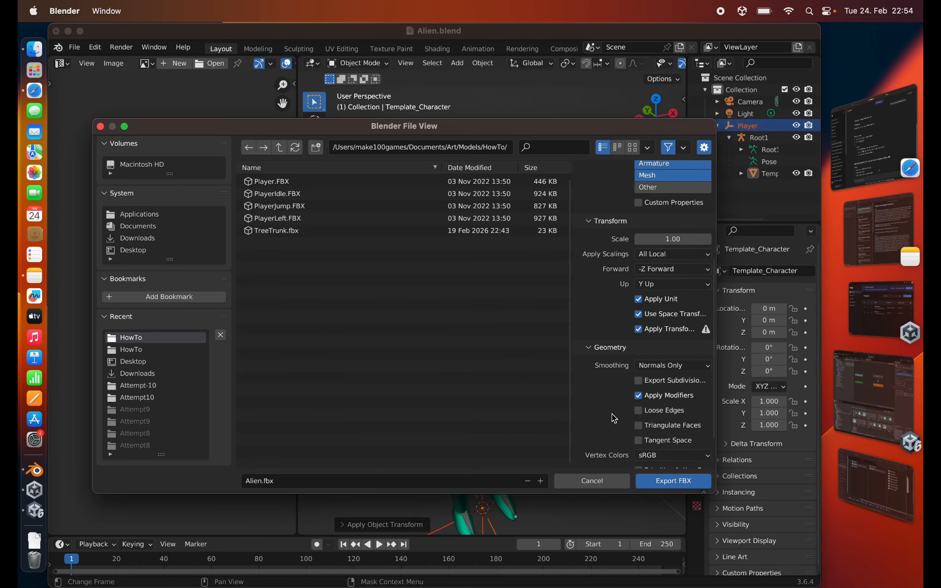
scroll(605, 417, "down", 2)
left_click(588, 445)
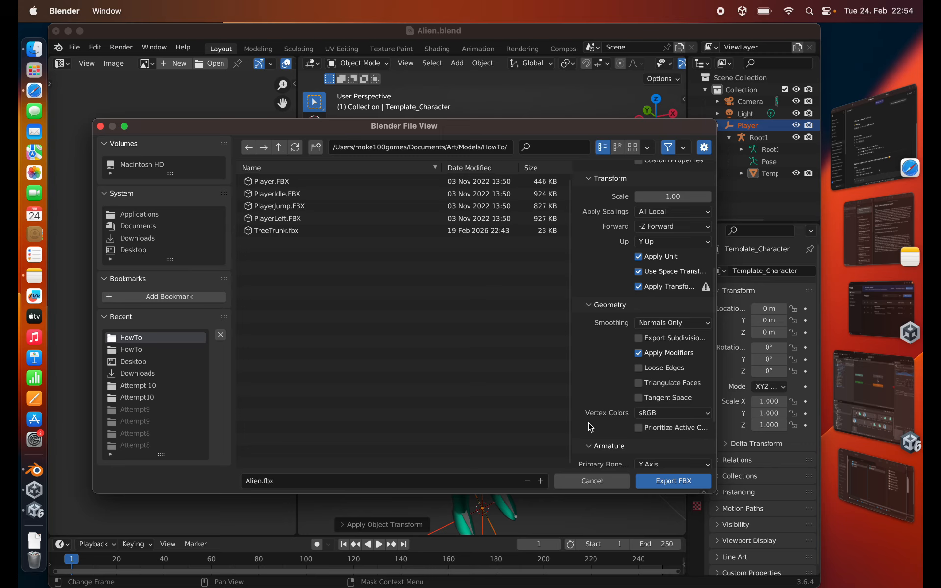
scroll(588, 417, "down", 4)
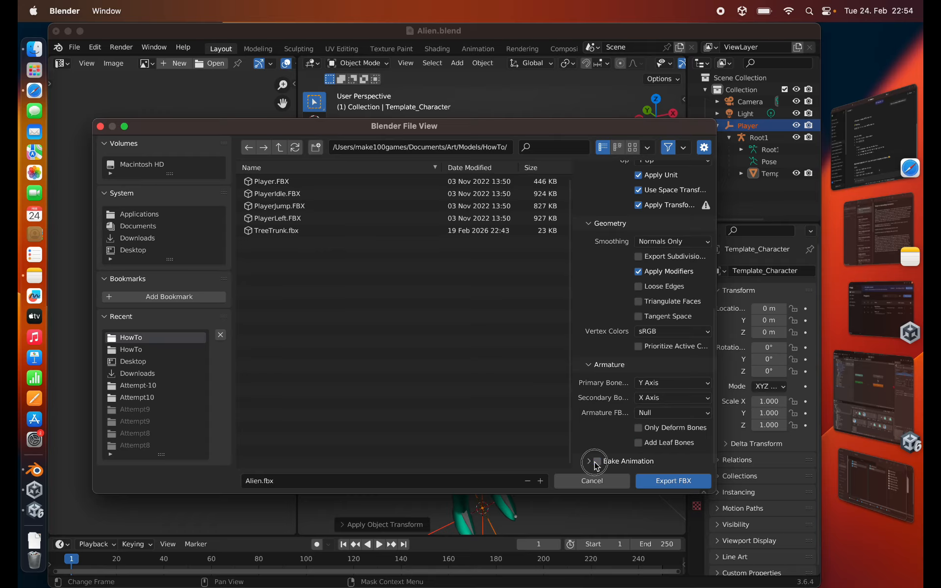
left_click(597, 462)
left_click(672, 482)
key("super+s")
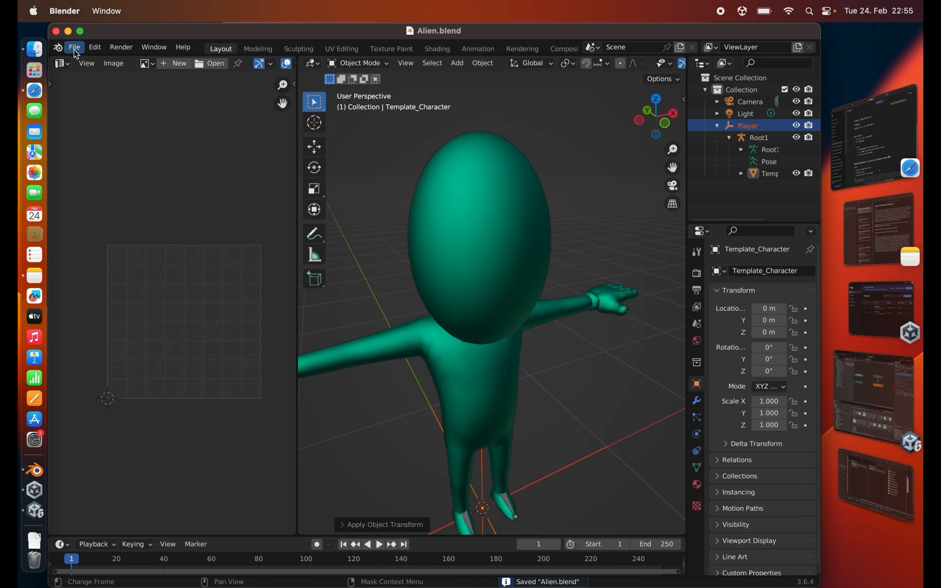
- Start a new General scene and delete the default cube
left_click(74, 47)
mouse_move(81, 63)
left_click(196, 62)
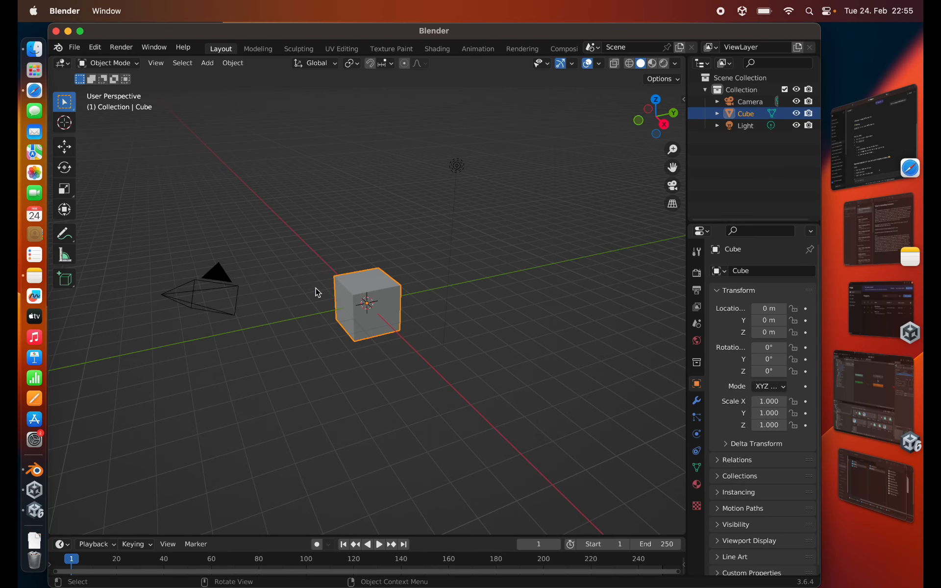
key("Delete")
- Import PlayerIdle.FBX with Automatic Bone Orientation and Ignore Leaf Bones enabled
left_click(75, 48)
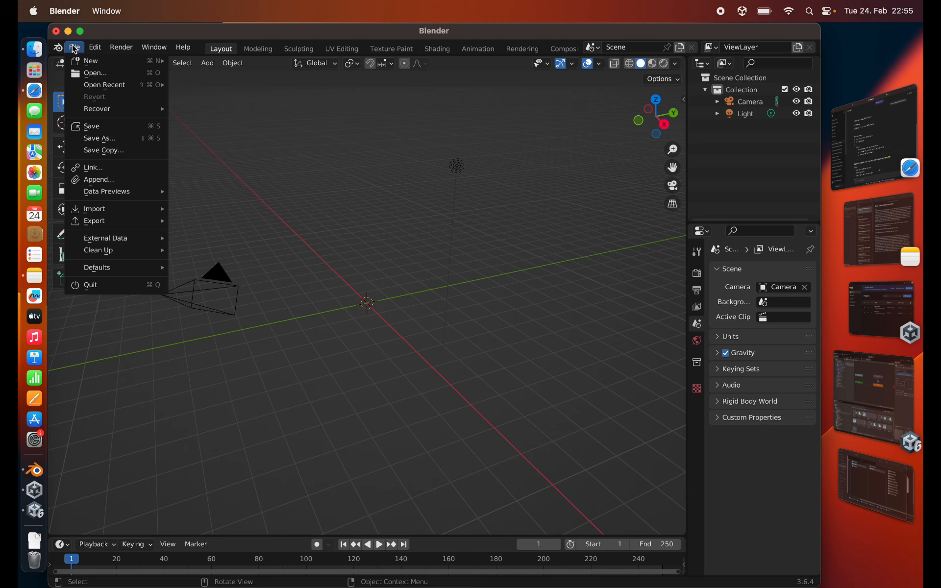
mouse_move(99, 211)
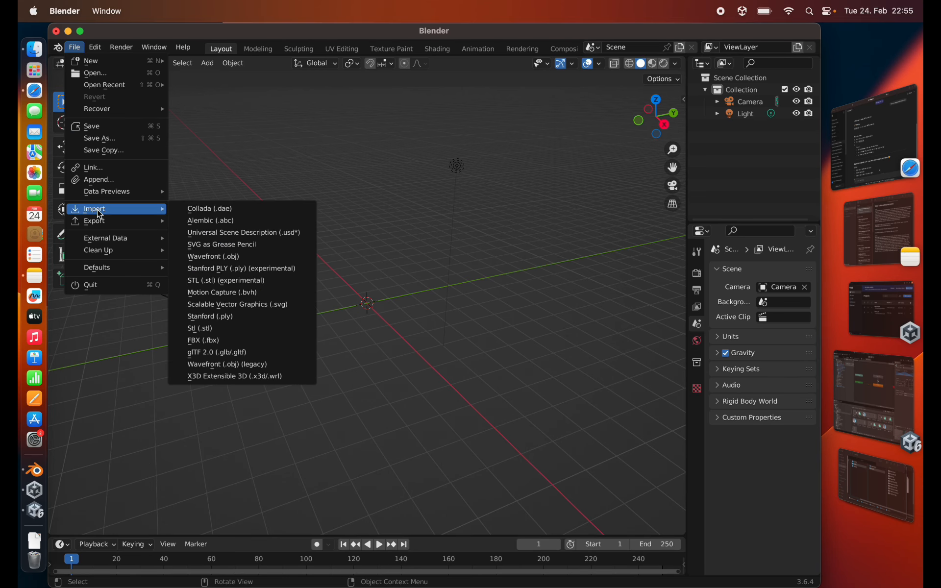
left_click(224, 343)
left_click(263, 206)
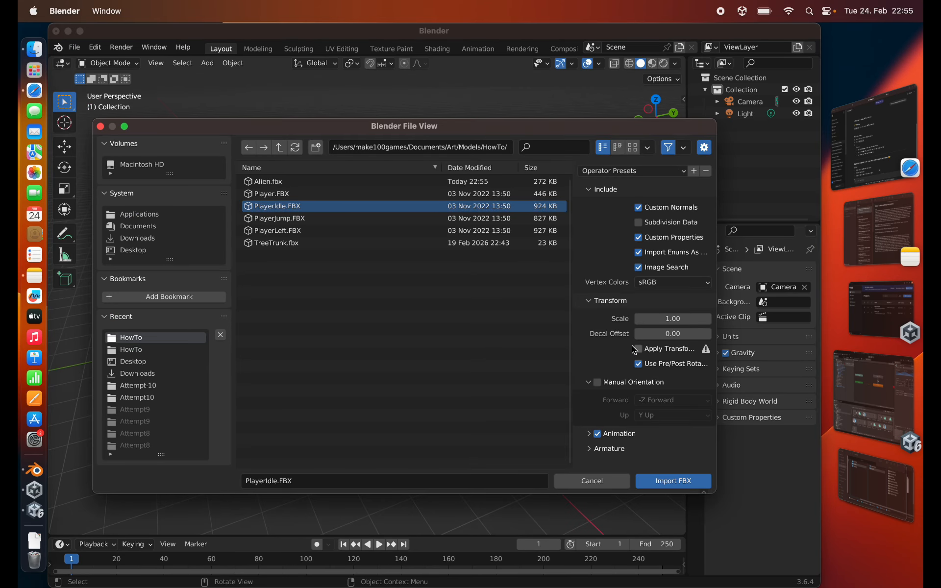
left_click(589, 434)
scroll(579, 378, "down", 1)
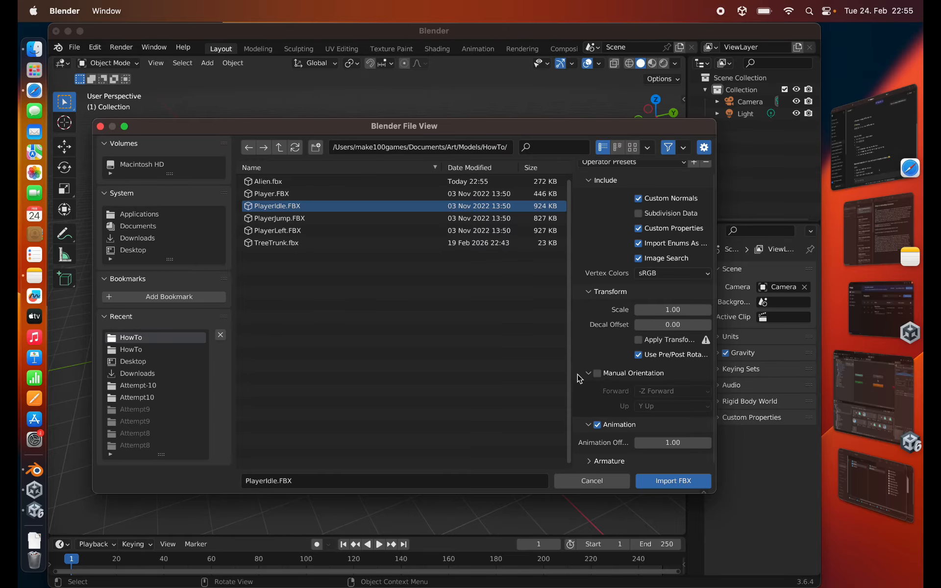
left_click(588, 461)
scroll(592, 365, "down", 5)
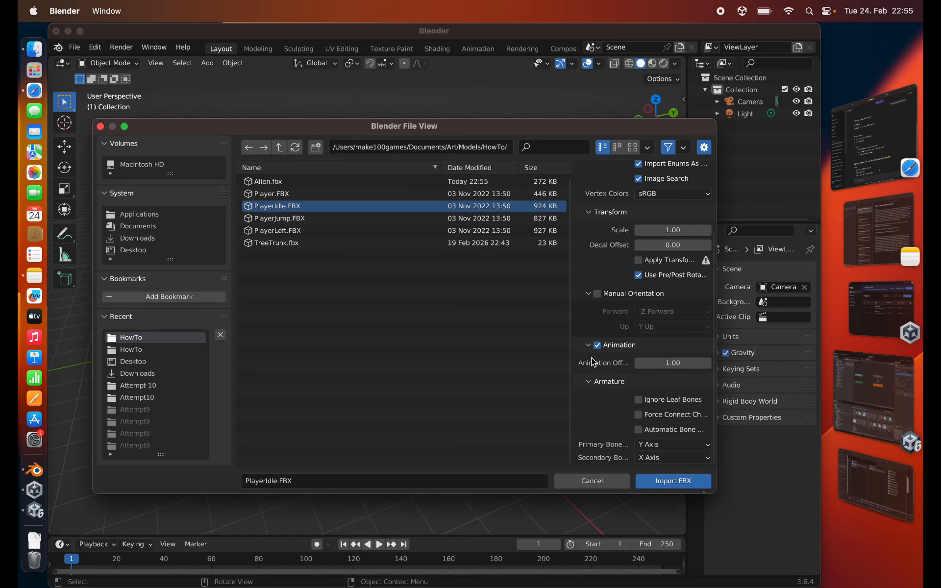
left_click(637, 430)
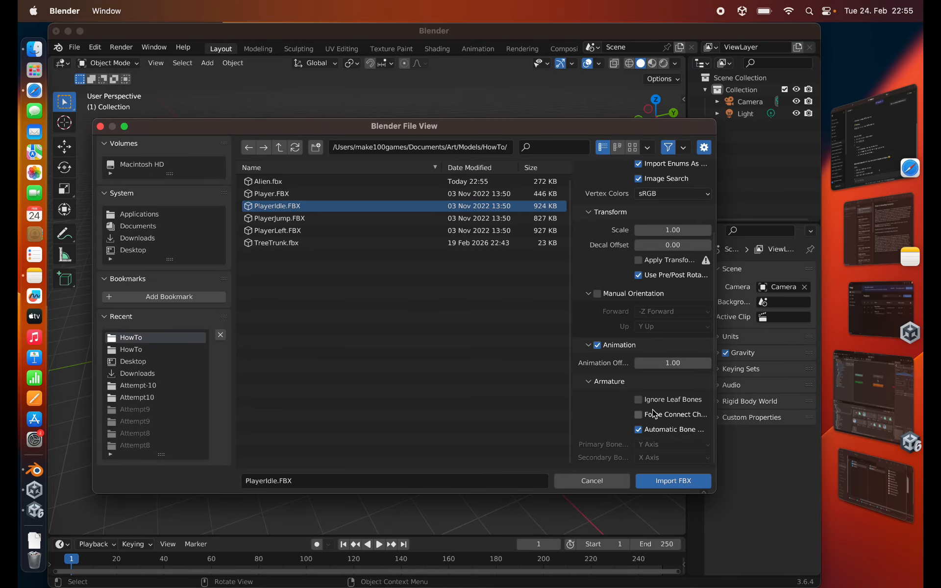
left_click(638, 400)
left_click(672, 481)
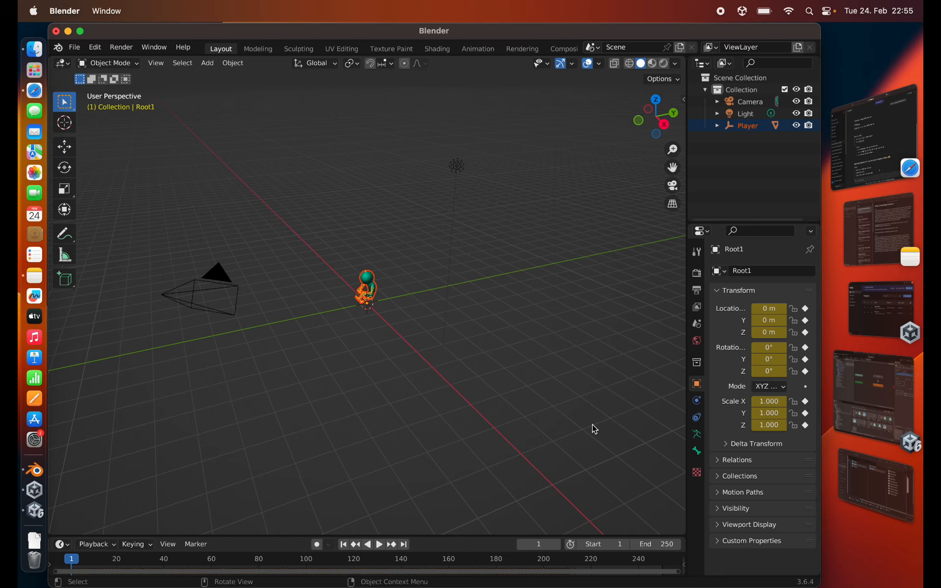
- Start an FBX export of the idle character and name the file Alien-Idle.fbx
left_click(74, 52)
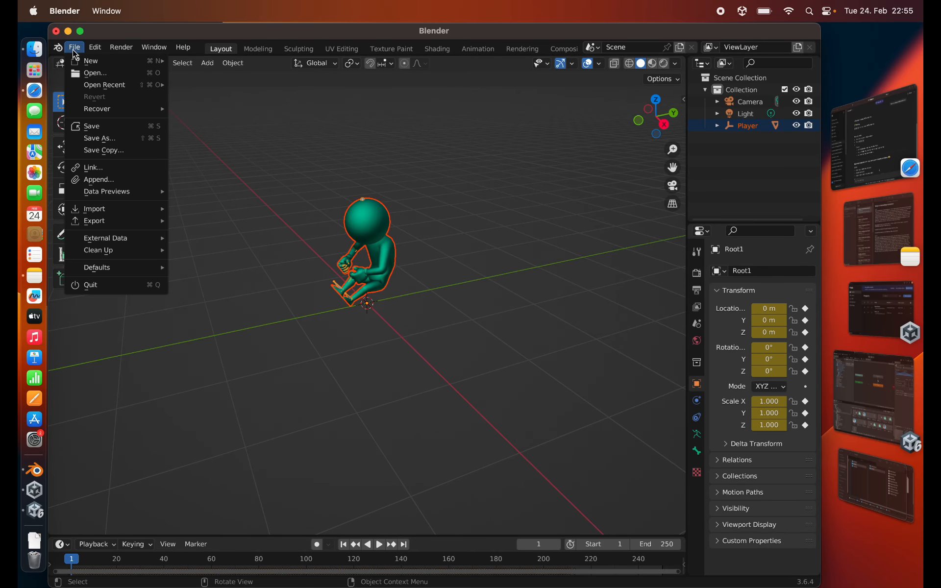
mouse_move(100, 223)
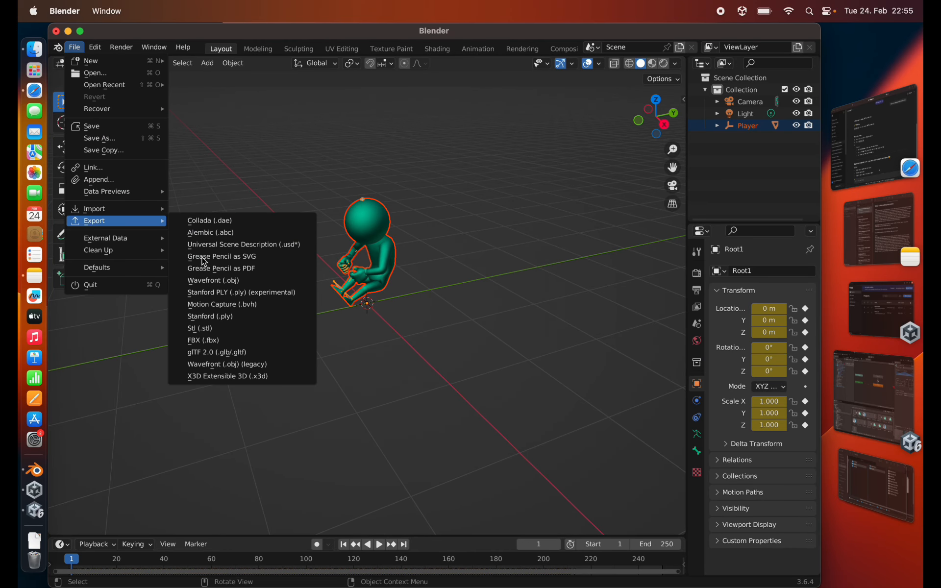
left_click(217, 341)
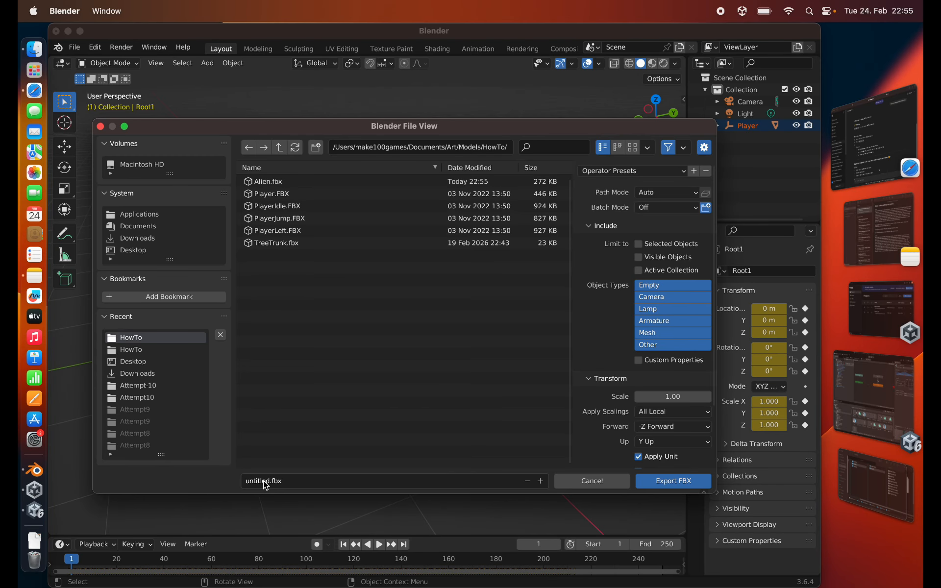
left_click(263, 481)
type("Alien-Idle")
- Limit the Alien-Idle.fbx export to Empty, Armature and Mesh objects and enable Apply Transform
left_click(657, 288)
left_click(654, 321, "shift")
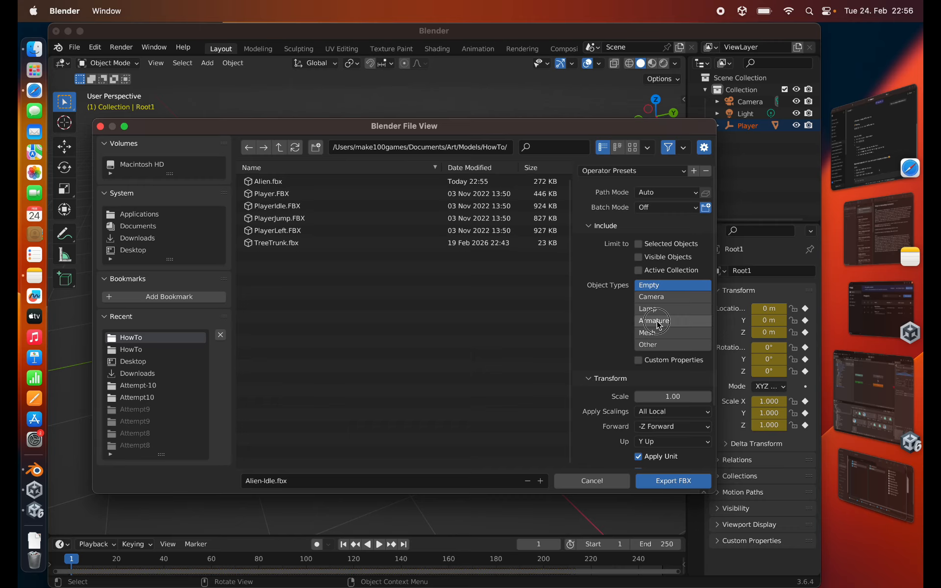
left_click(648, 333, "shift")
scroll(632, 329, "down", 4)
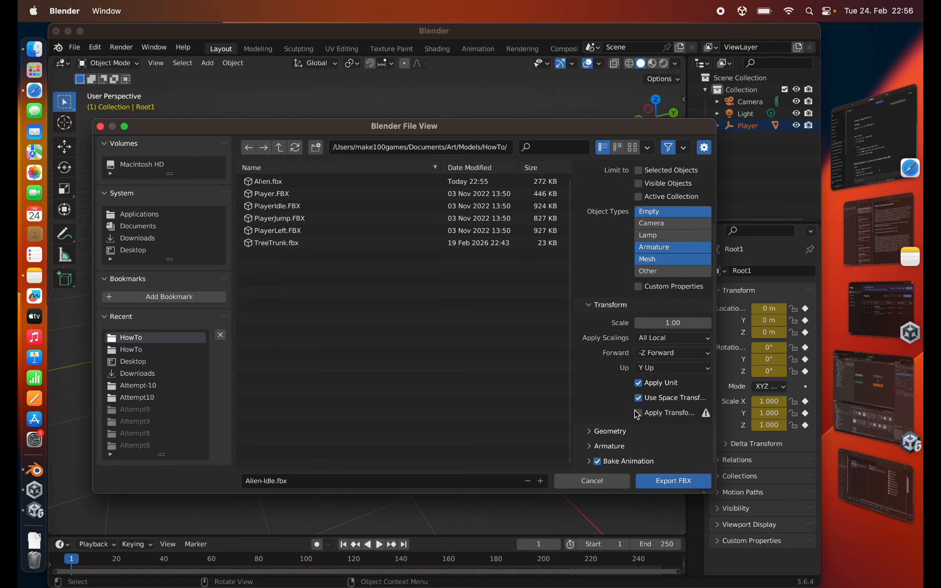
left_click(589, 431)
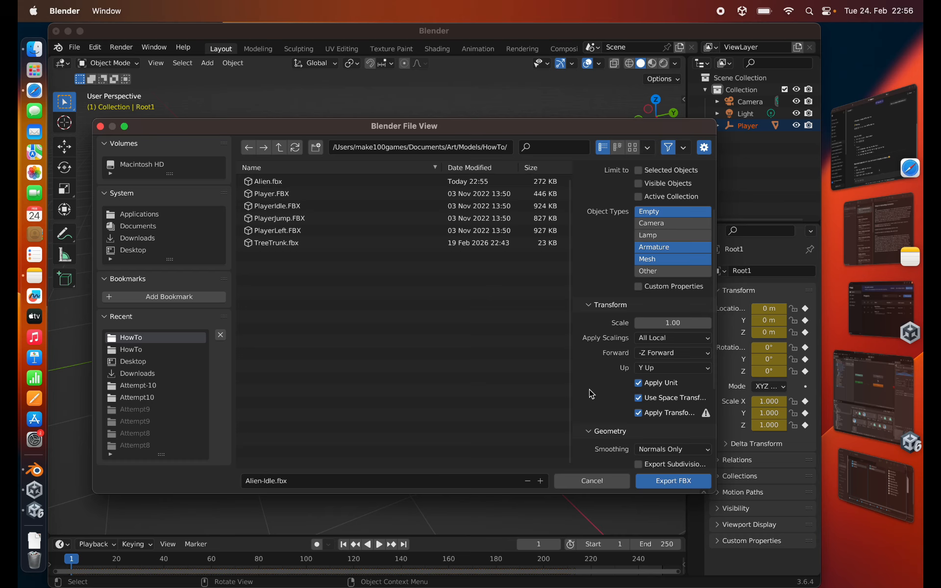
- Export Alien-Idle.fbx with Add Leaf Bones off and Apply Modifiers and Bake Animation on
scroll(589, 389, "down", 4)
scroll(593, 392, "down", 2)
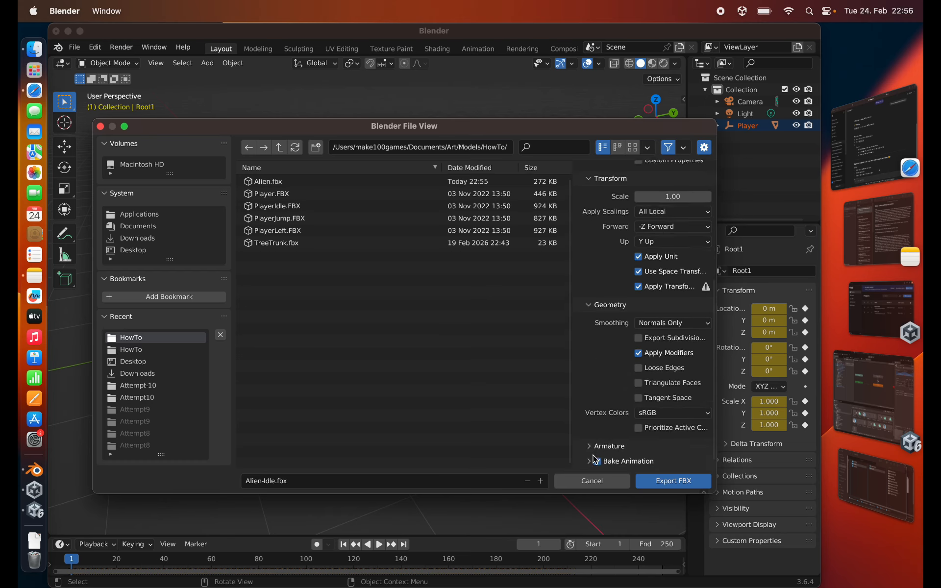
left_click(590, 446)
scroll(592, 442, "down", 4)
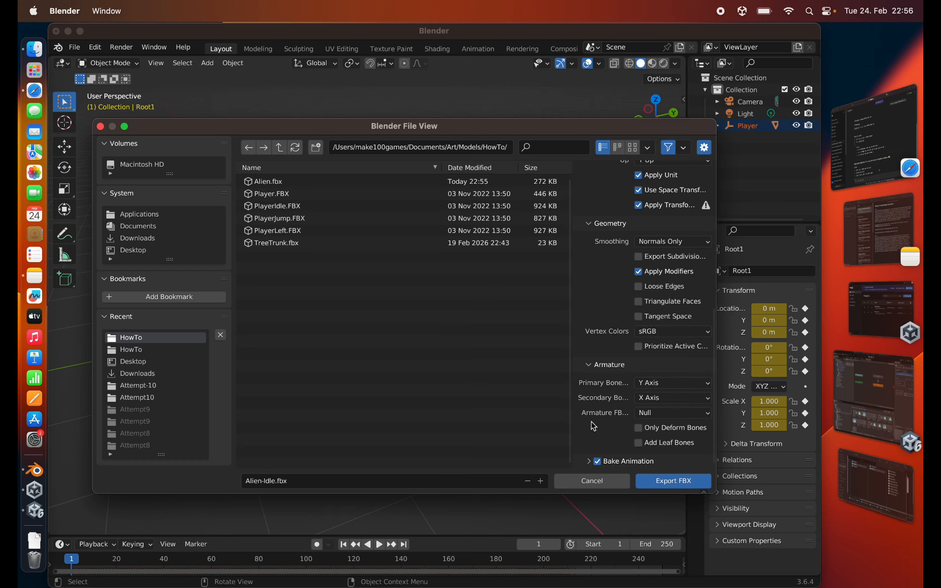
left_click(589, 462)
scroll(581, 399, "down", 5)
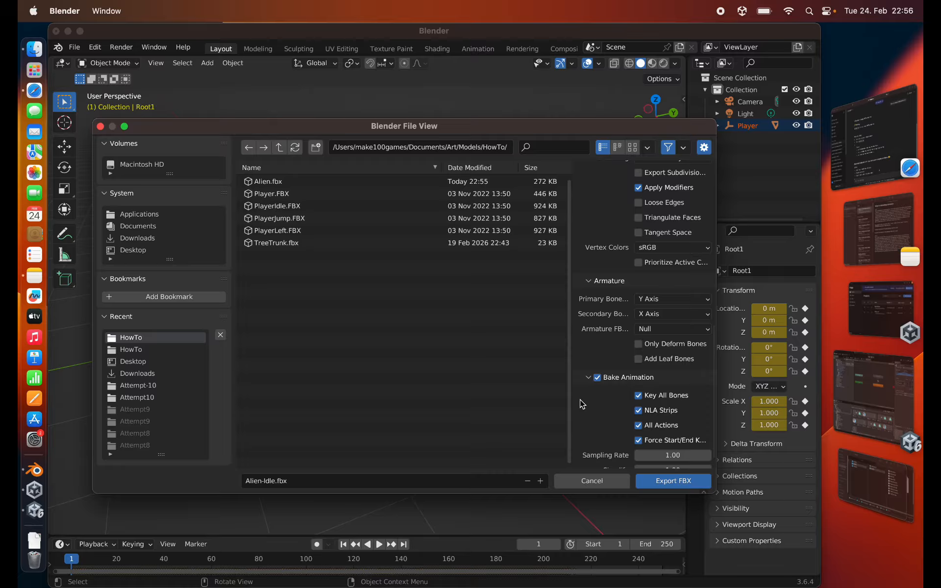
left_click(660, 483)
- Start a fresh General scene for the jump animation and delete its default cube
left_click(74, 47)
mouse_move(98, 59)
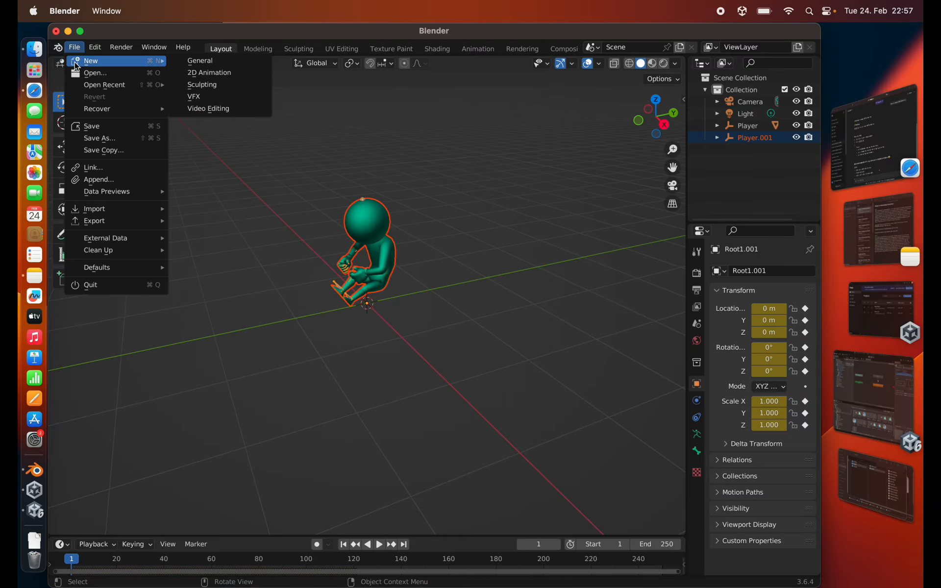
left_click(206, 62)
left_click(374, 337)
key("Delete")
- Import PlayerJump.FBX with Ignore Leaf Bones and Automatic Bone Orientation enabled
left_click(74, 47)
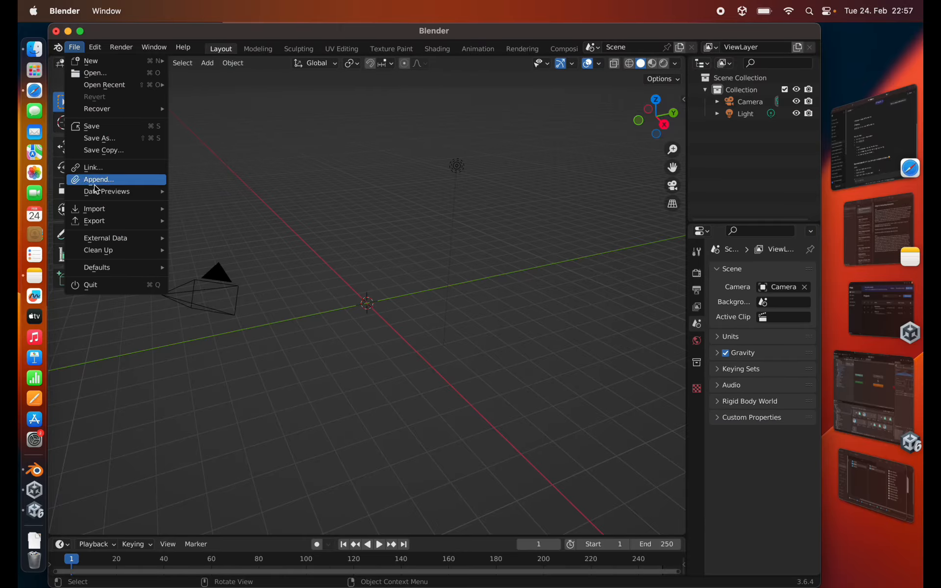
mouse_move(123, 209)
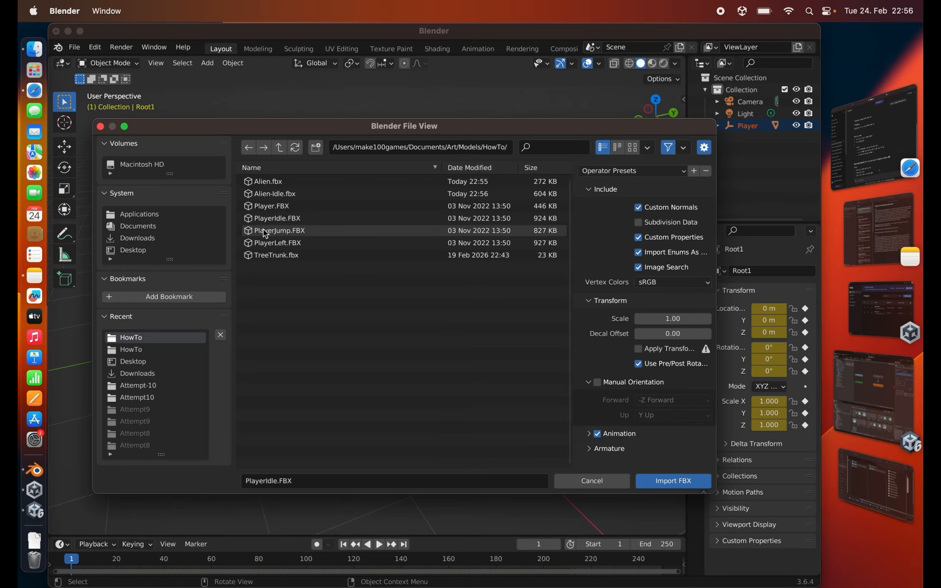
left_click(265, 232)
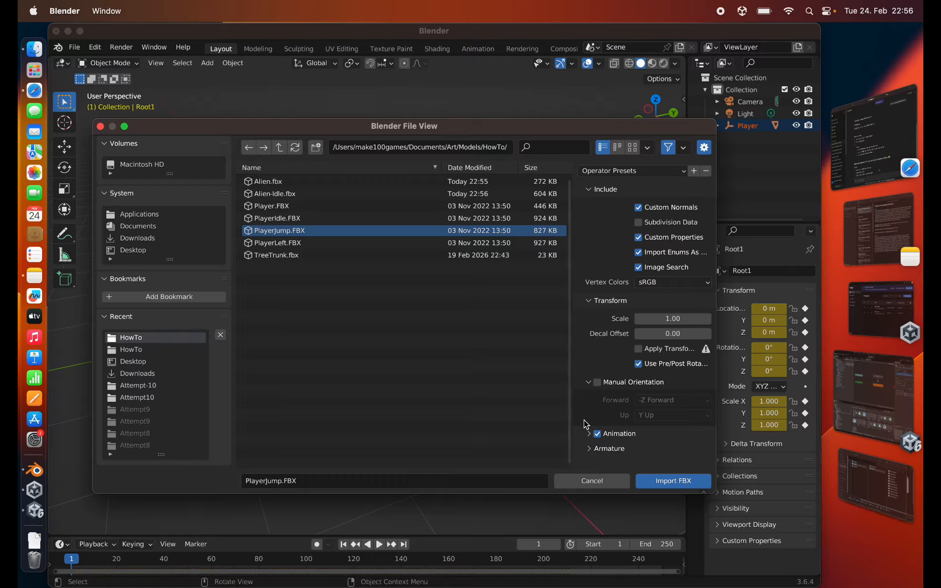
left_click(588, 434)
scroll(583, 404, "down", 1)
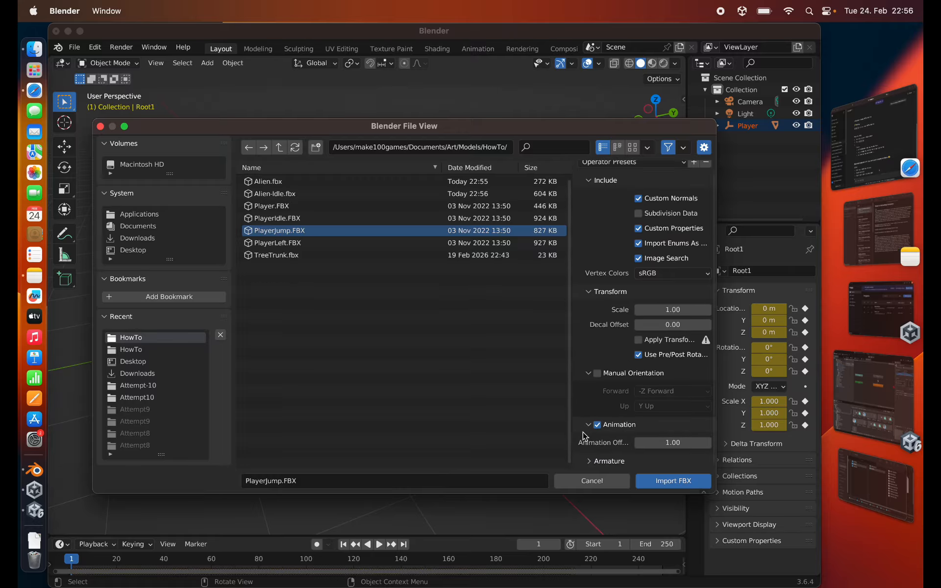
left_click(589, 459)
scroll(584, 421, "down", 4)
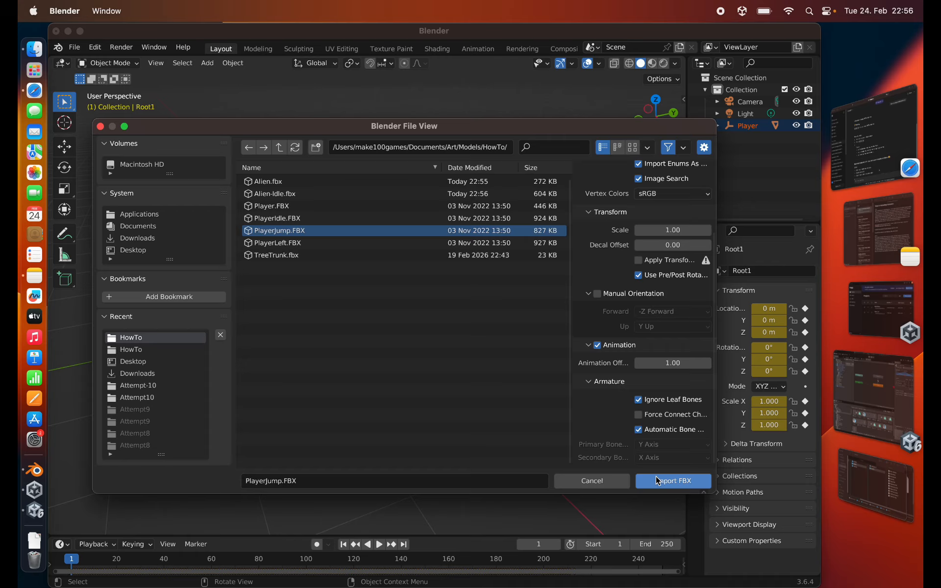
left_click(673, 481)
- Start an FBX export of the jump character and name the file Alien-Jump.fbx
left_click(74, 48)
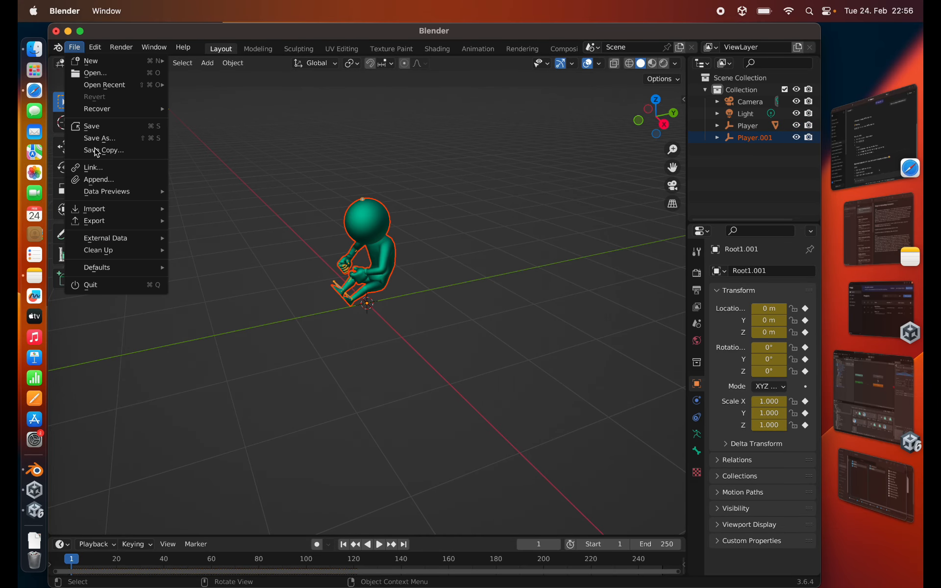
mouse_move(133, 221)
left_click(222, 339)
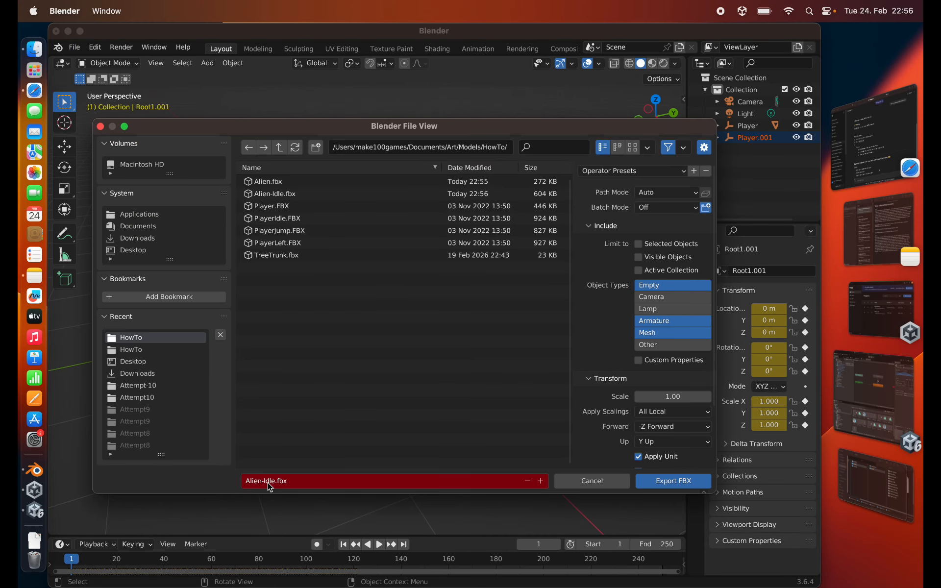
double_click(270, 482)
key("BackSpace")
type("Jump")
- Export Alien-Jump.fbx with Apply Transform, Apply Modifiers and Bake Animation on and Add Leaf Bones off
scroll(613, 416, "down", 4)
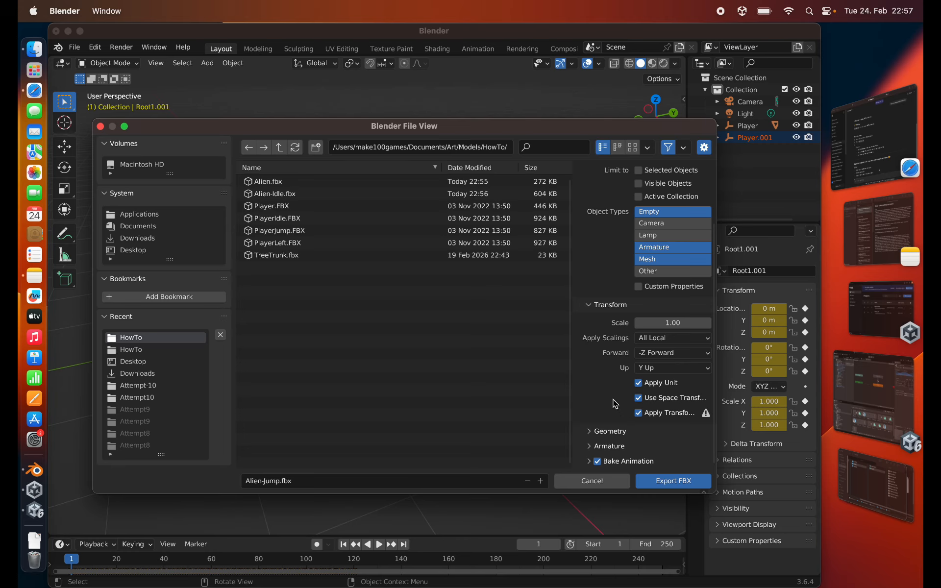
left_click(604, 431)
scroll(598, 427, "down", 5)
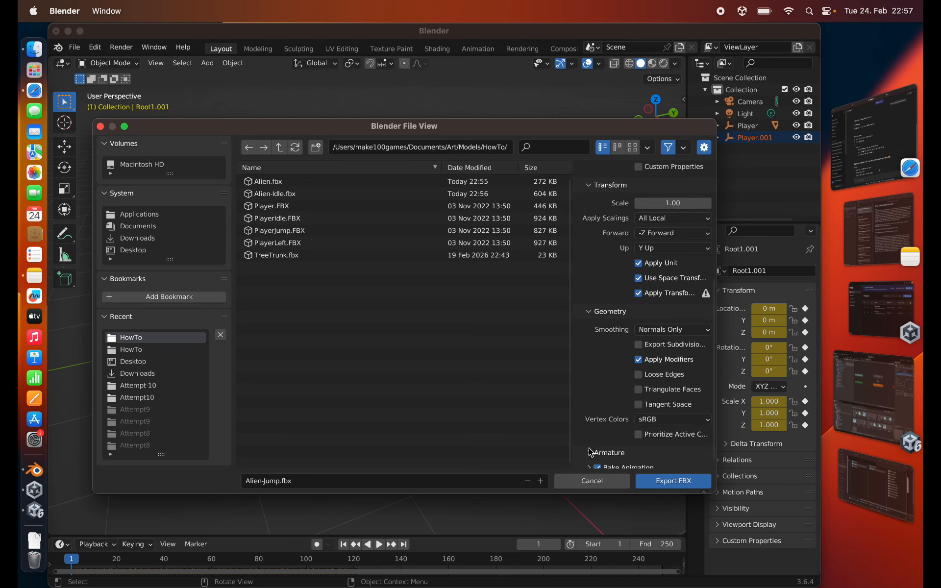
left_click(592, 453)
scroll(596, 393, "down", 4)
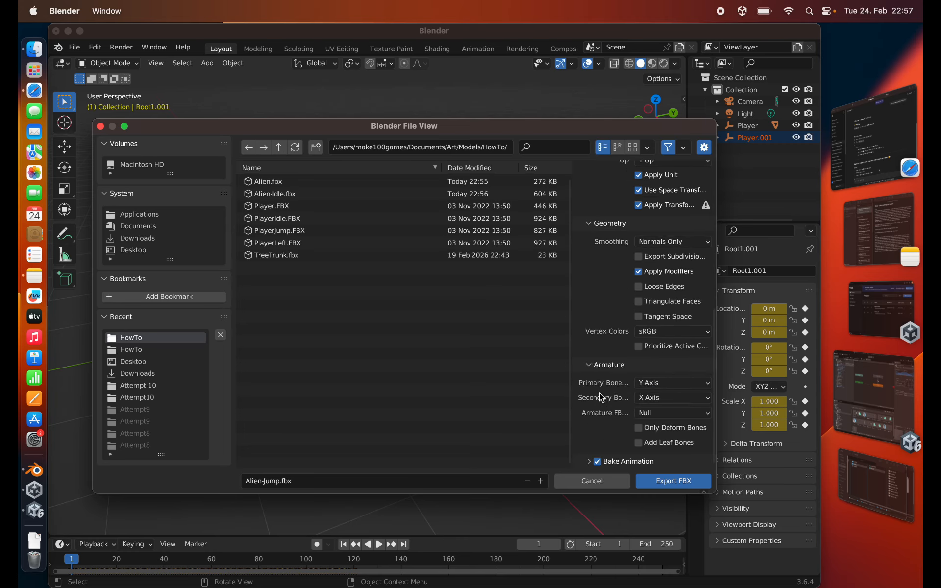
left_click(594, 462)
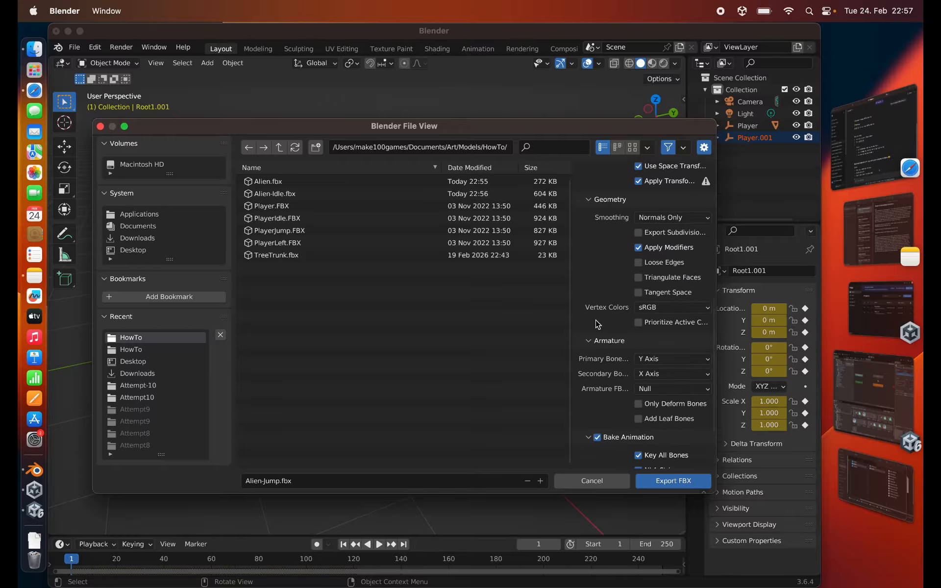
scroll(596, 442, "down", 4)
left_click(666, 484)
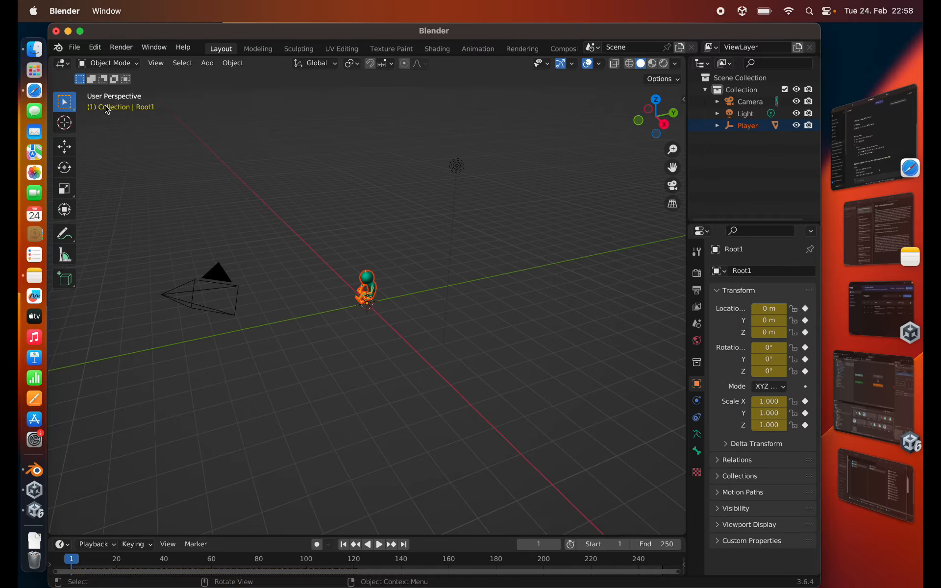
- Start another new General scene for the left-turn animation and delete the default cube
left_click(75, 48)
mouse_move(113, 61)
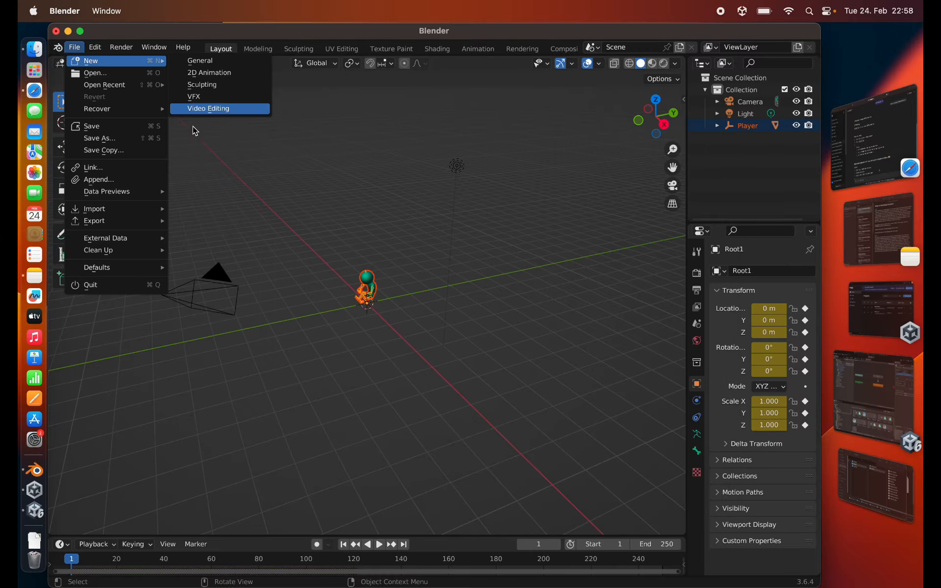
left_click(210, 61)
key("Delete")
- Import PlayerLeft.FBX with Automatic Bone Orientation and Ignore Leaf Bones enabled
left_click(75, 47)
mouse_move(147, 208)
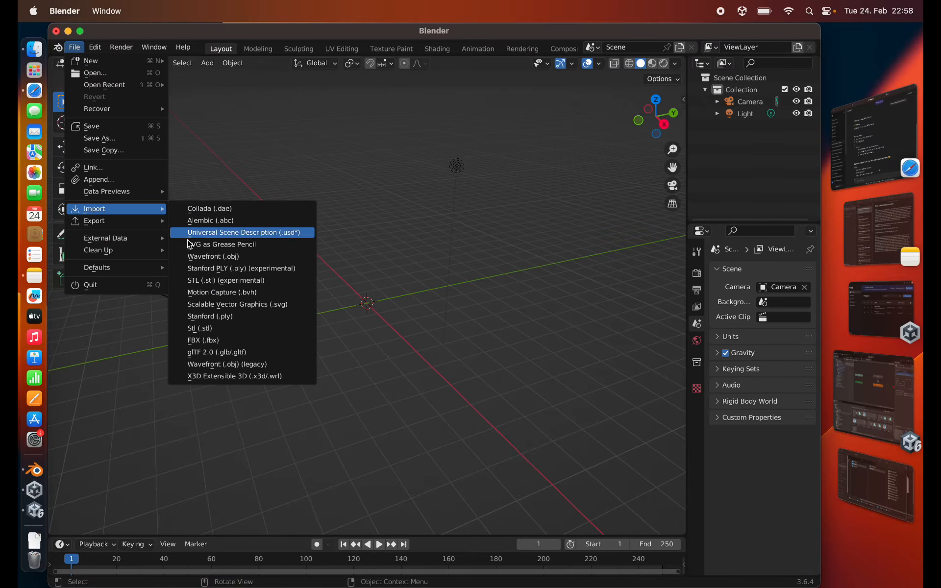
left_click(198, 340)
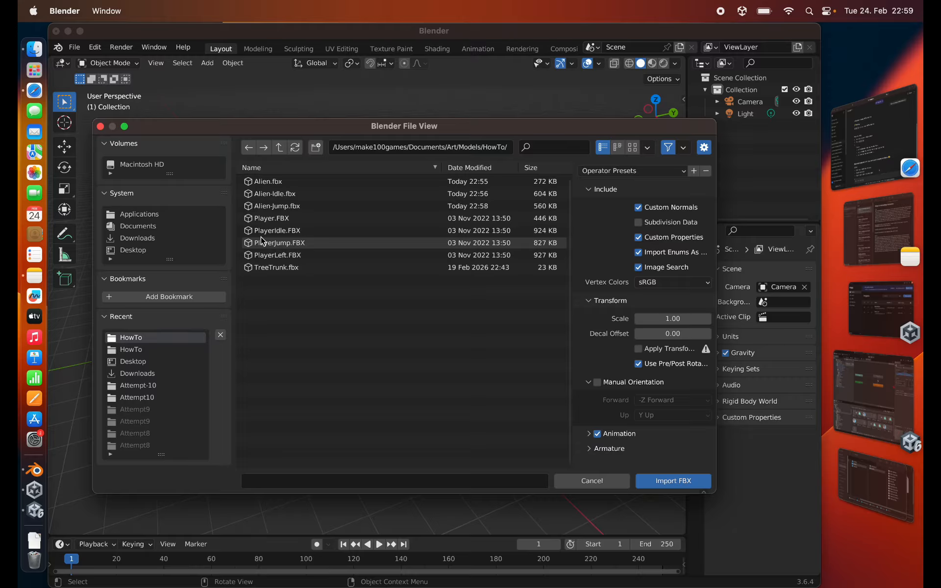
left_click(265, 254)
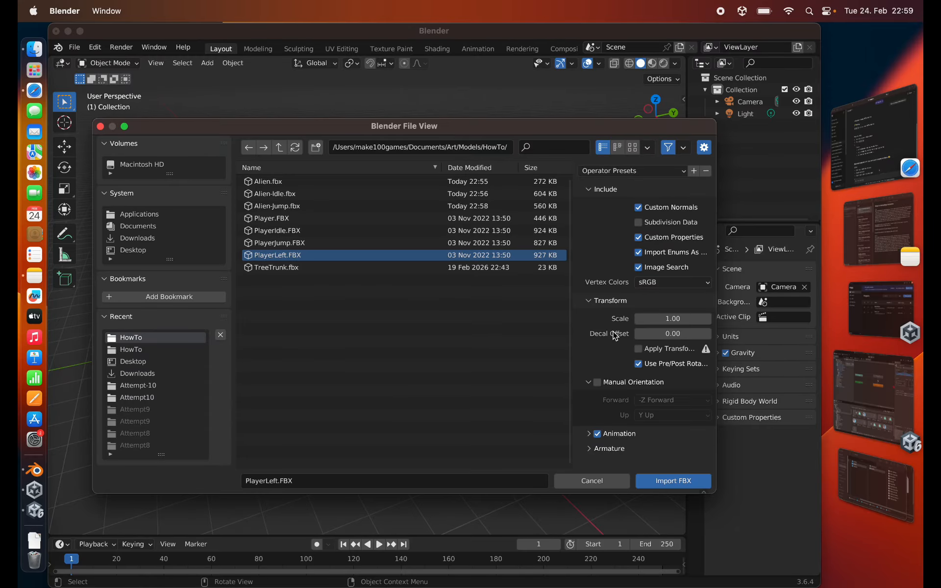
left_click(589, 433)
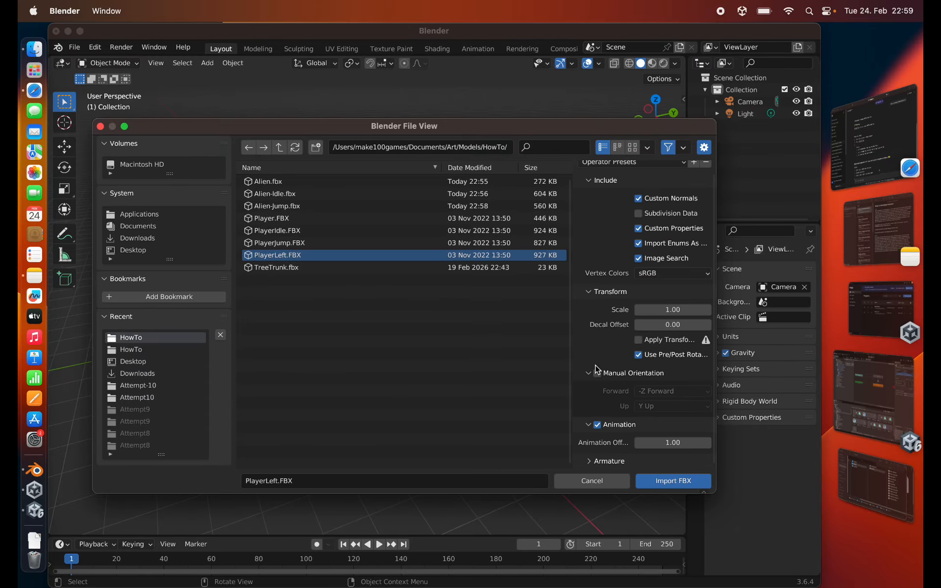
left_click(589, 461)
scroll(591, 456, "down", 4)
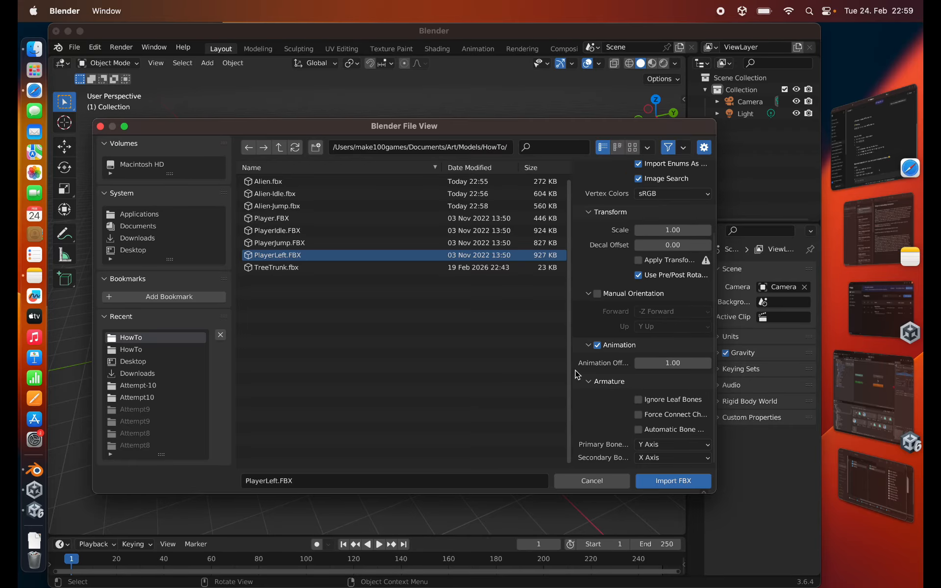
left_click(640, 430)
left_click(638, 400)
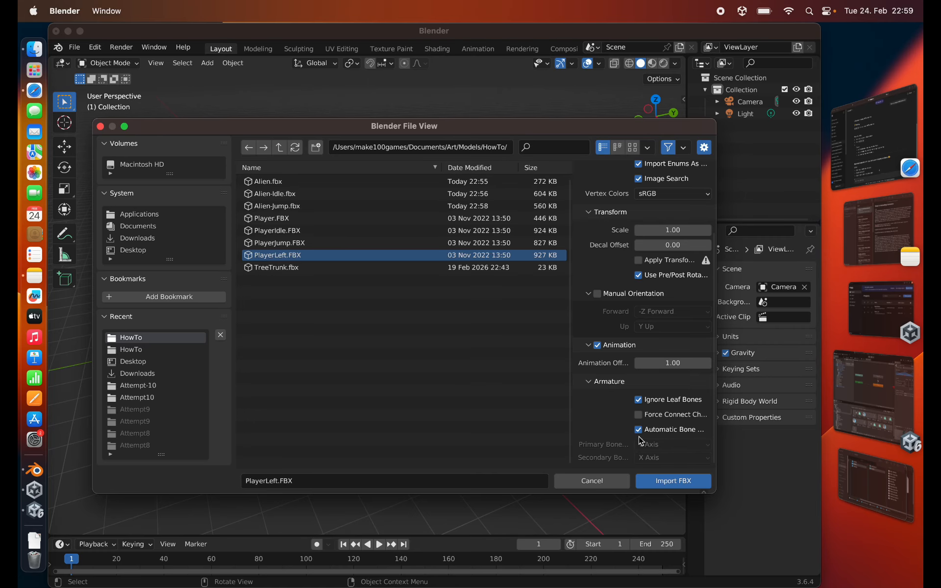
left_click(661, 485)
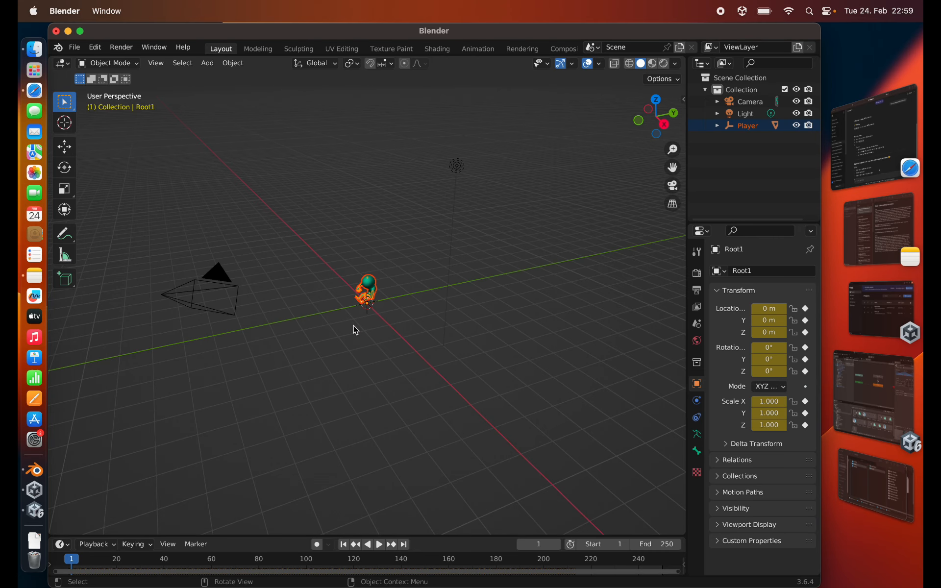
- Start an FBX export of the left-turn character and name the file Alien-Left.fbx
left_click(74, 48)
mouse_move(104, 227)
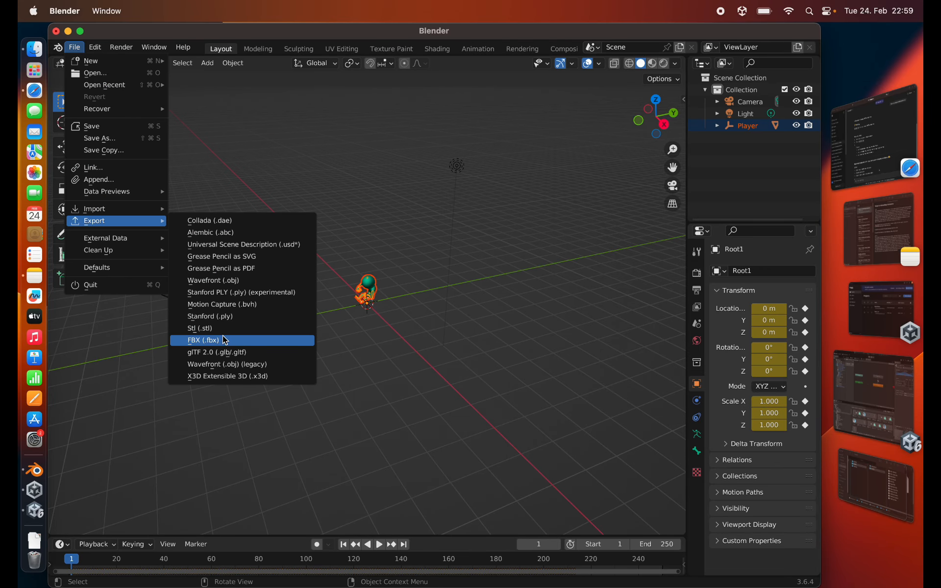
left_click(204, 340)
left_click(271, 207)
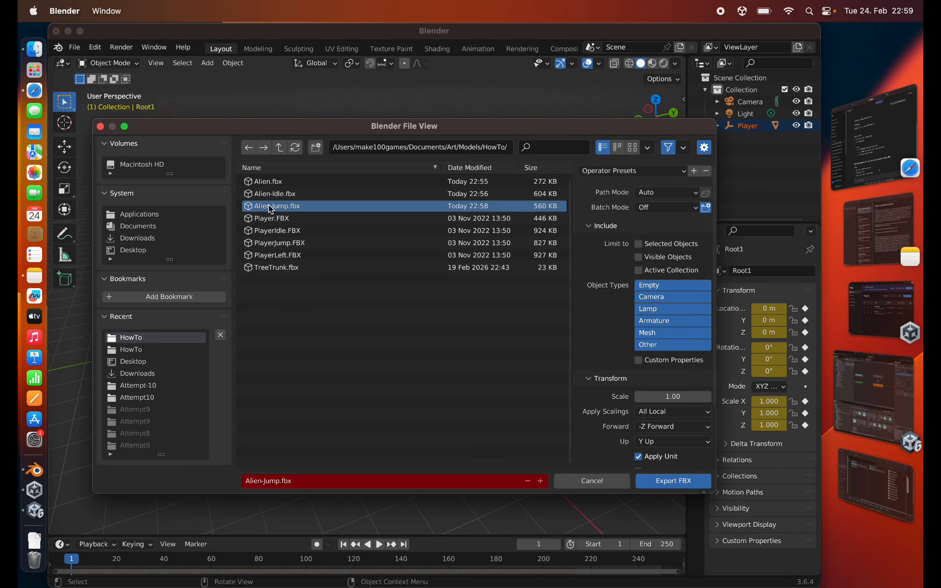
left_click(275, 481)
key("BackSpace")
key("BackSpace")
key("BackSpace")
key("BackSpace")
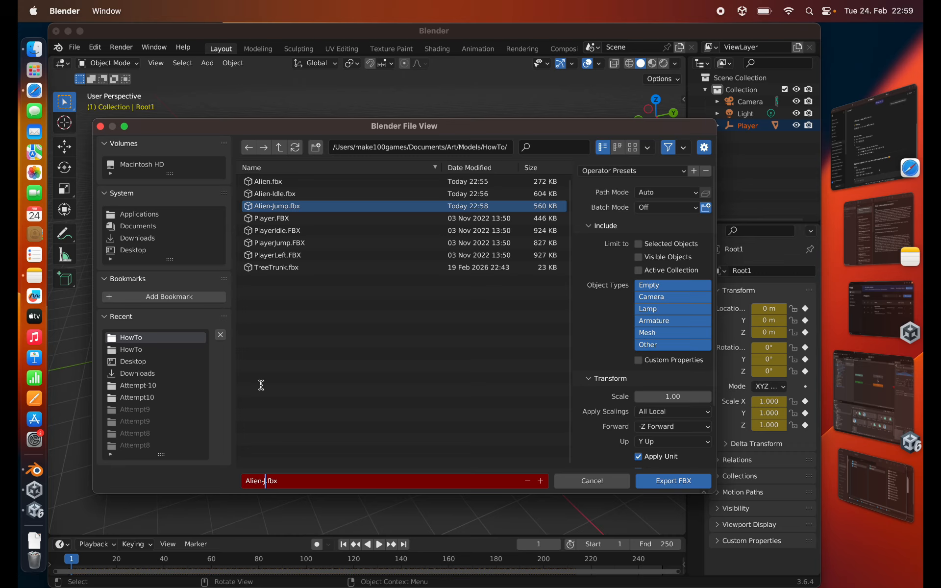
type("Left")
- Limit the Alien-Left.fbx export to Empty, Armature and Mesh objects and enable Apply Transform
left_click(652, 286)
left_click(654, 322, "shift")
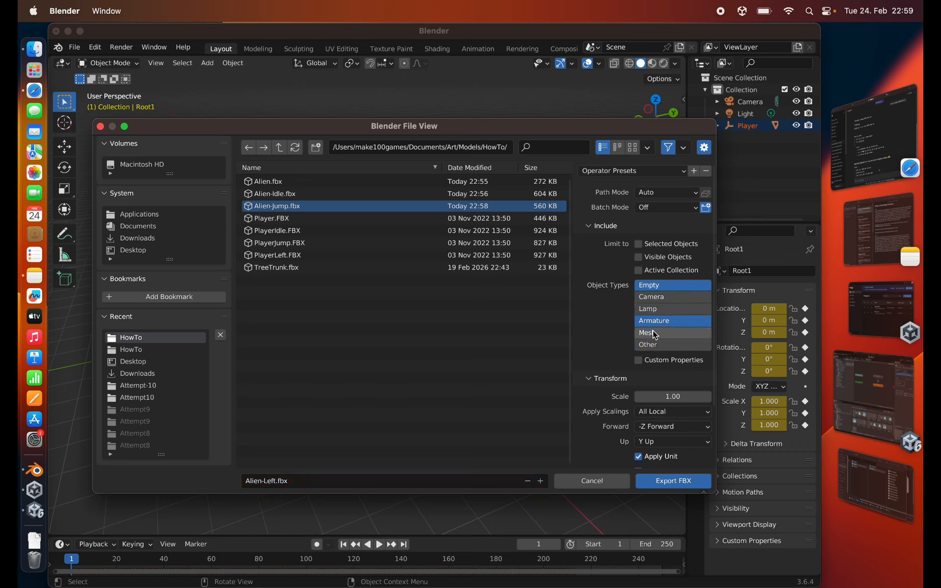
left_click(653, 331, "shift")
scroll(610, 385, "down", 4)
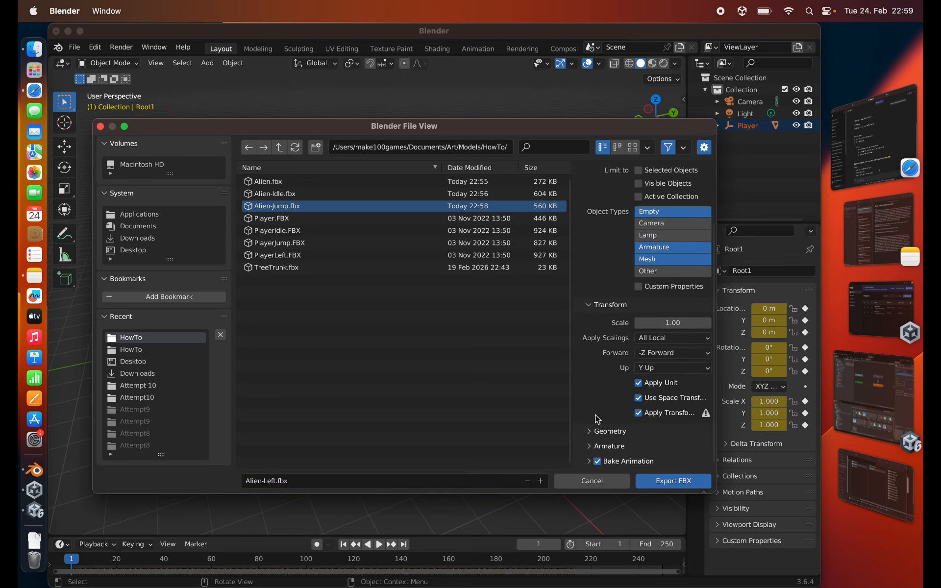
- Turn off Add Leaf Bones, keep Bake Animation on, and export Alien-Left.fbx
left_click(596, 432)
scroll(588, 416, "down", 6)
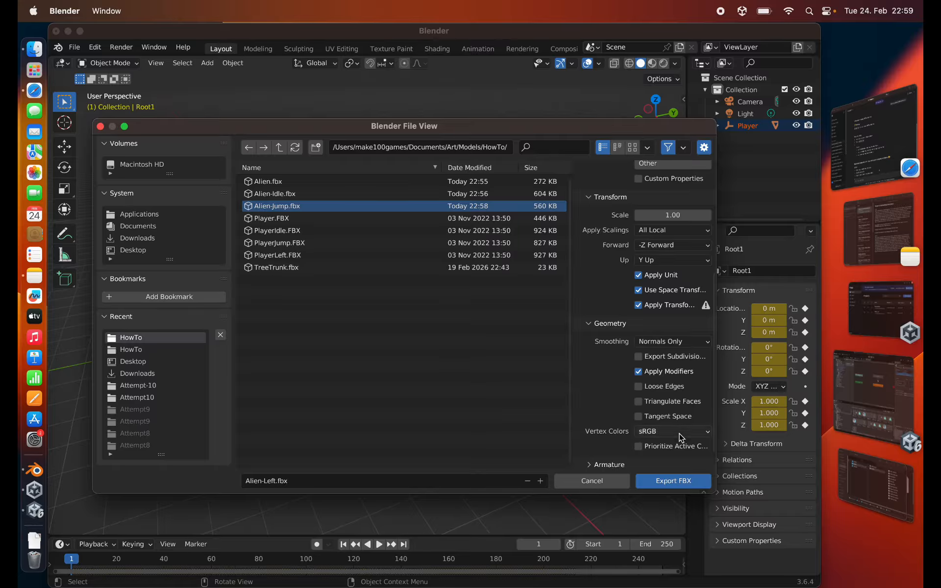
scroll(686, 423, "down", 1)
left_click(588, 446)
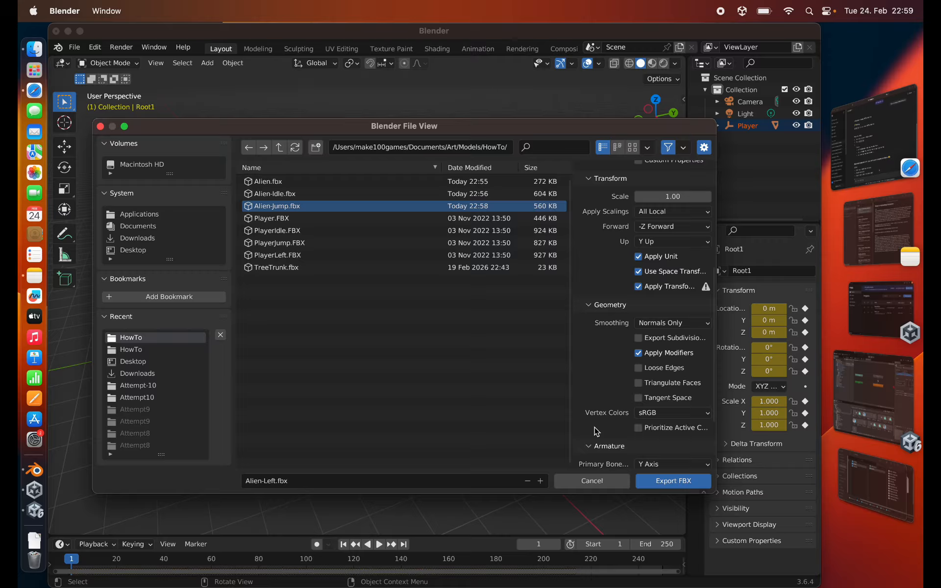
scroll(588, 446, "down", 4)
left_click(638, 443)
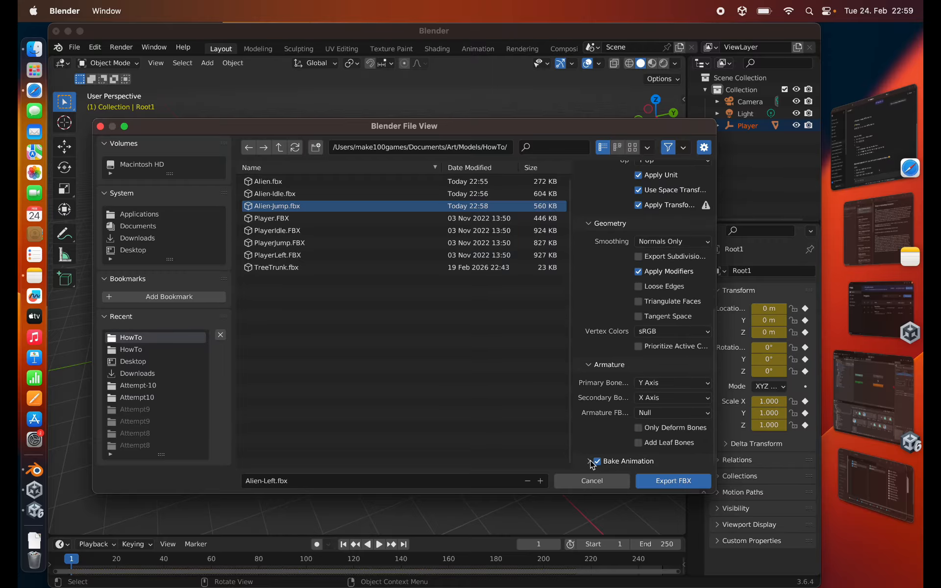
left_click(588, 462)
scroll(601, 382, "down", 5)
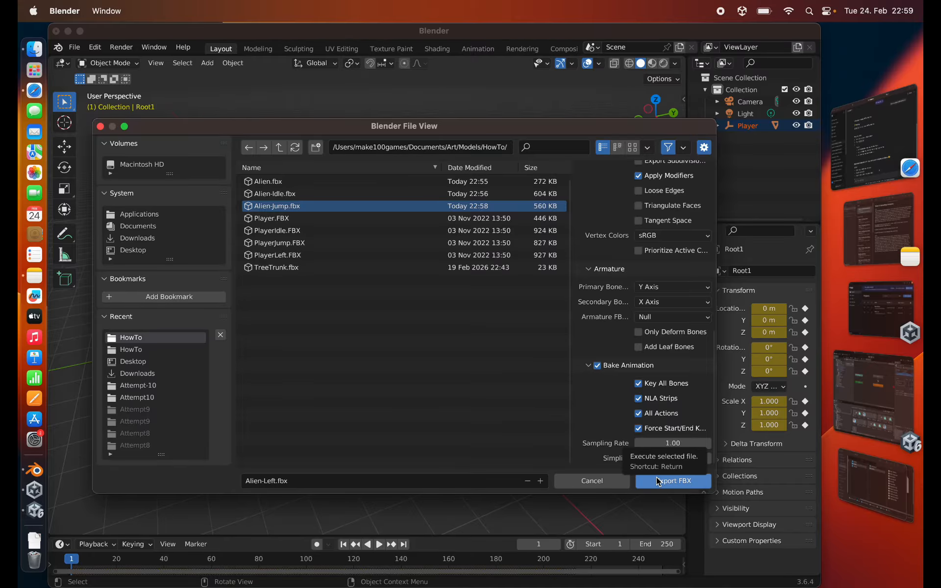
left_click(659, 482)
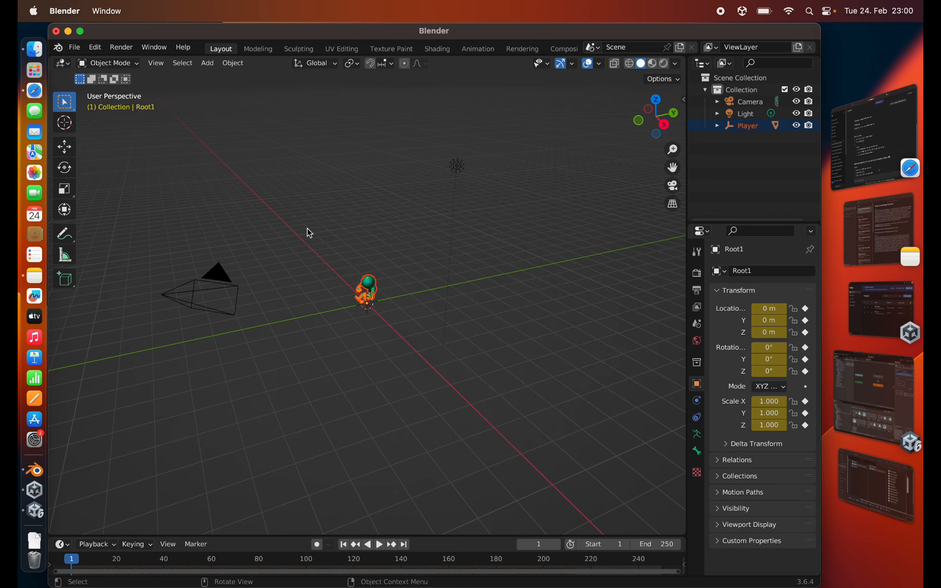
- Close Blender without saving the untitled scene and return to the Unity project
left_click(56, 32)
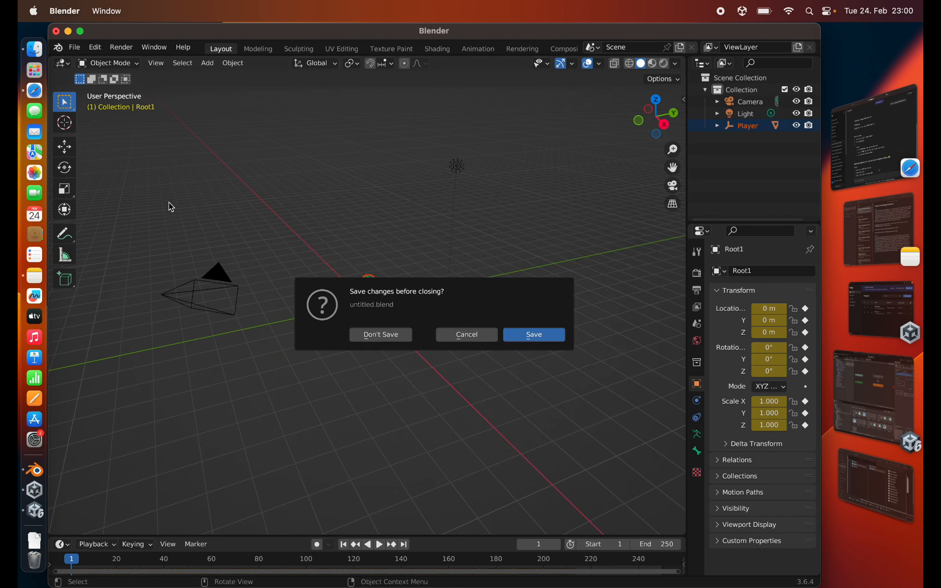
left_click(378, 336)
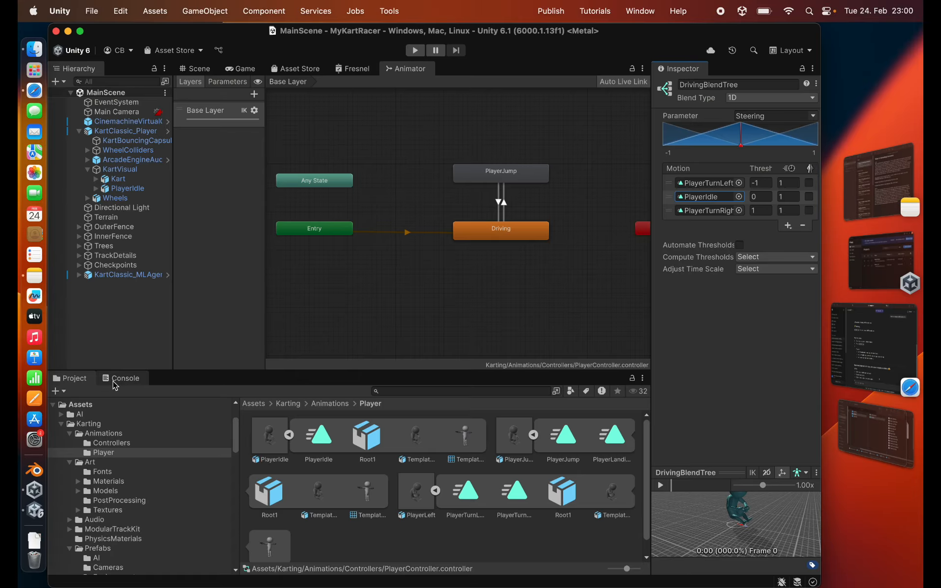
- Show the contents of the project's Assets > Models folder and collapse the Karting folder
scroll(81, 431, "up", 1)
left_click(77, 407)
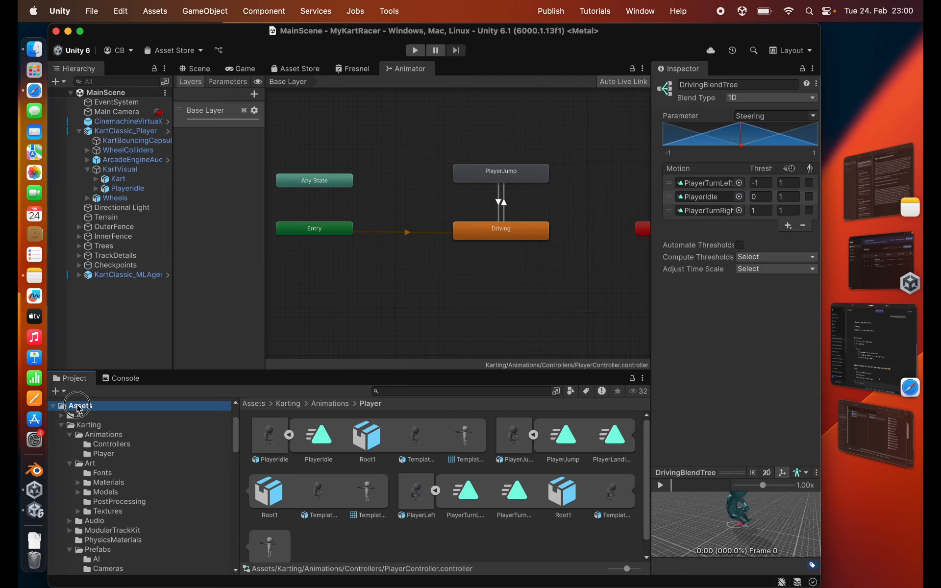
left_click(62, 426)
left_click(89, 464)
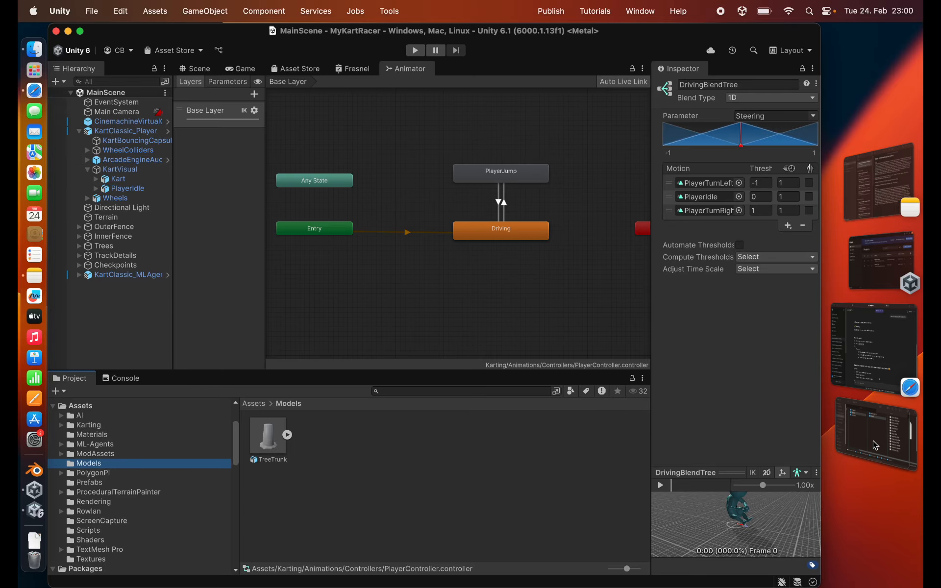
- Switch to the Finder HowTo folder and import Alien-Idle.fbx, Alien-Jump.fbx, Alien-Left.fbx and Alien.fbx into Unity's Models folder
left_click_drag(874, 446, 403, 164)
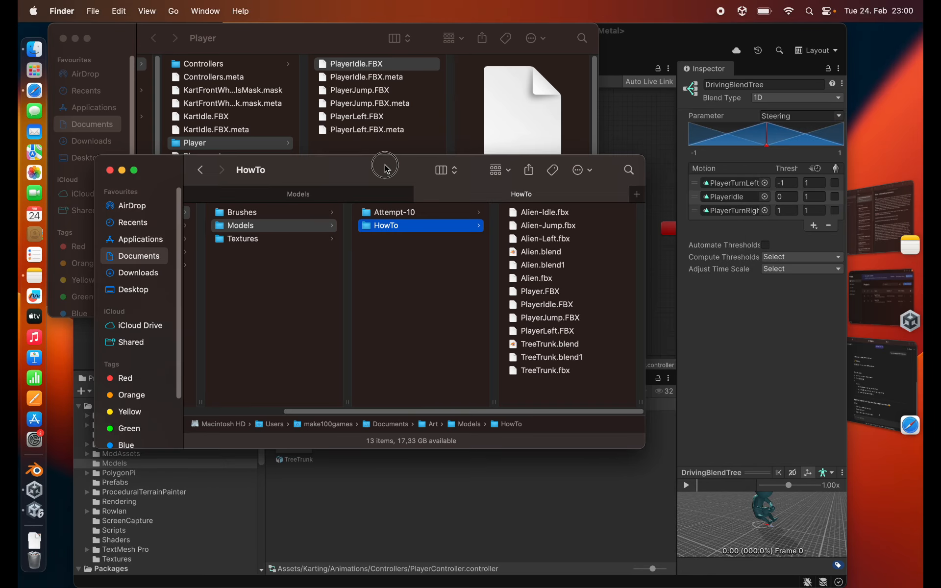
left_click(551, 214)
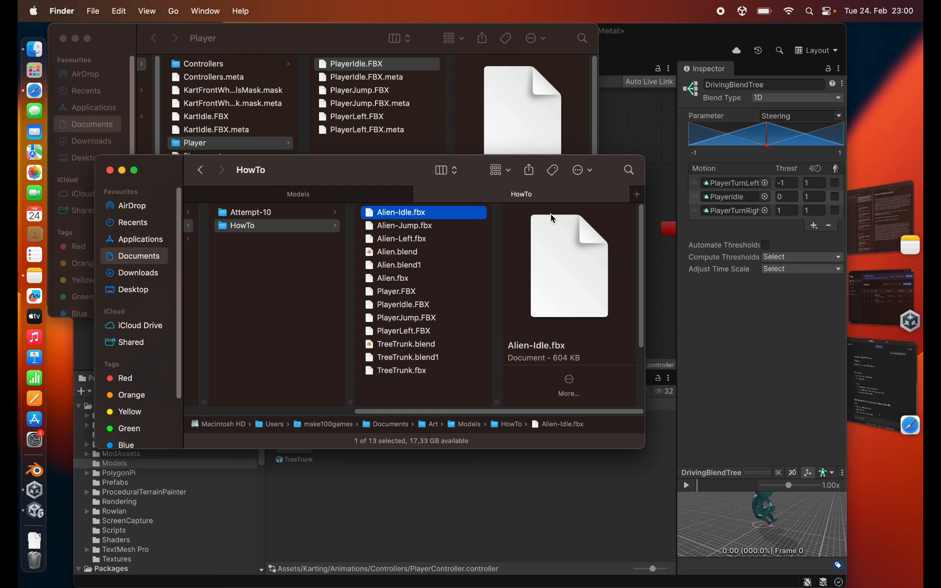
left_click(424, 225, "shift")
left_click(400, 239, "shift")
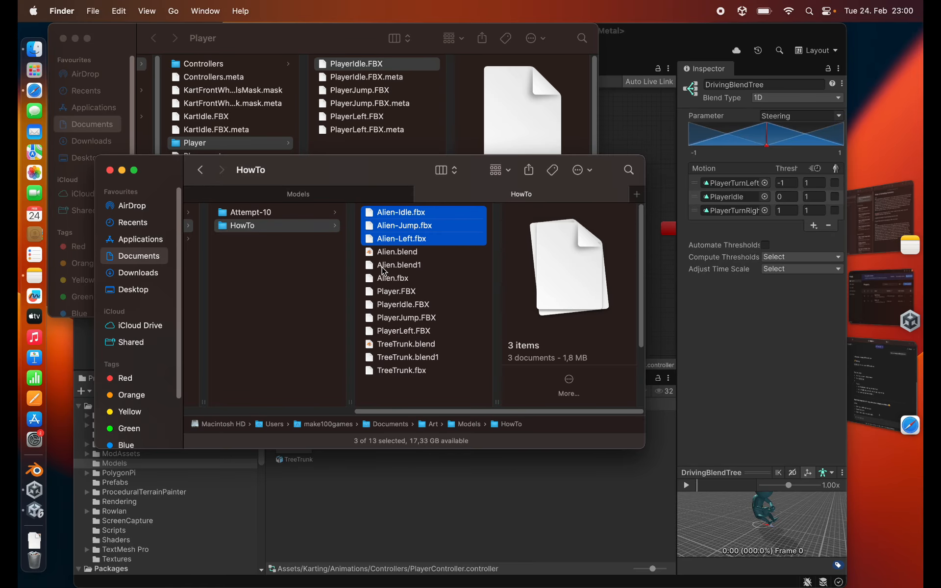
left_click(390, 279, "super")
left_click_drag(393, 285, 387, 510)
- Set the Alien model's rig to the Humanoid animation type with the avatar created from this model, and apply it
left_click(296, 450)
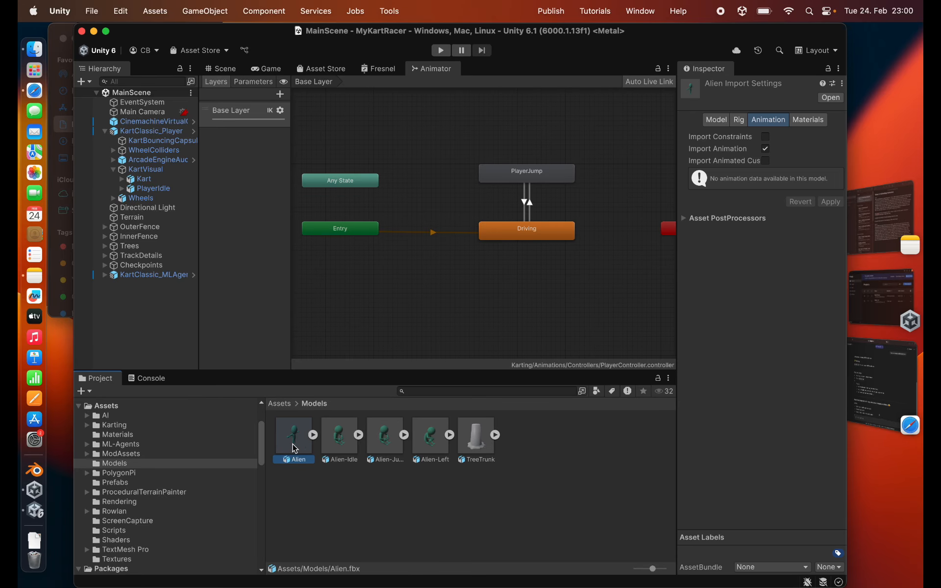
left_click(312, 436)
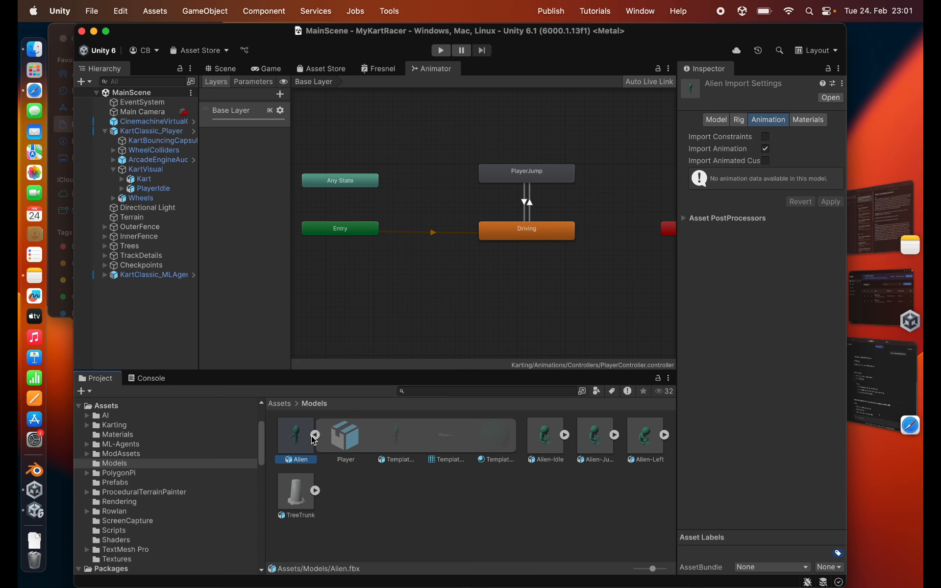
left_click(740, 121)
left_click(780, 138)
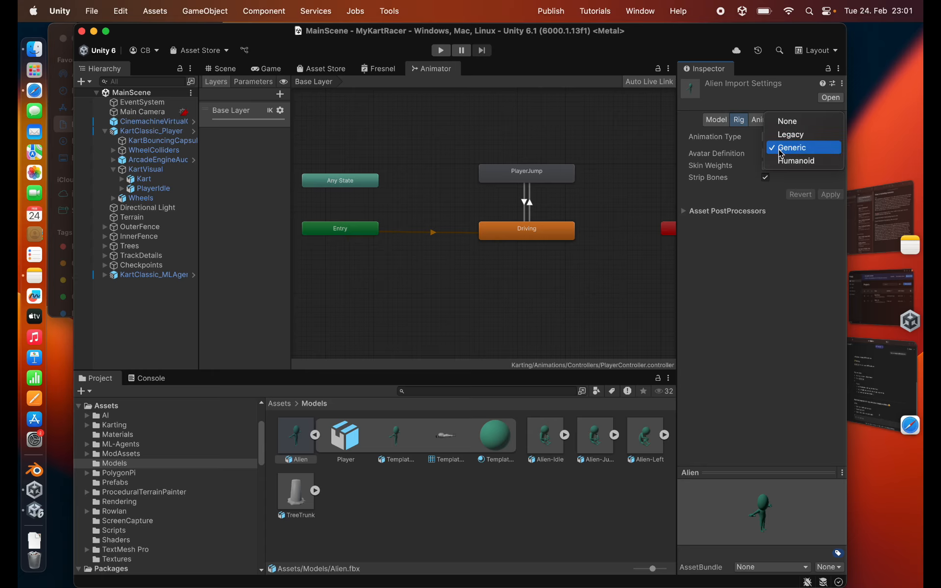
left_click(795, 161)
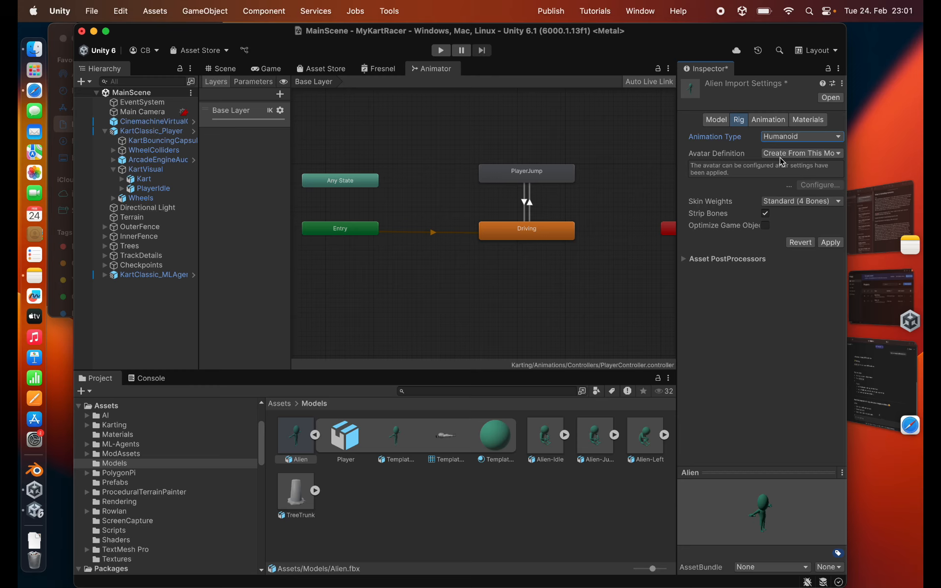
left_click(831, 242)
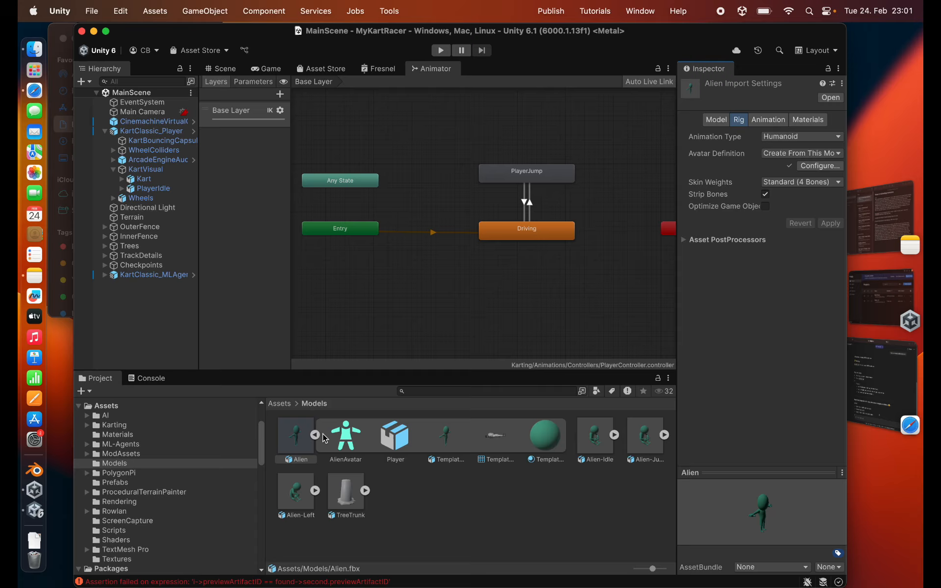
- Set the Alien-Idle rig to Humanoid, copying its avatar from AlienAvatar, and apply the import settings
left_click(593, 438)
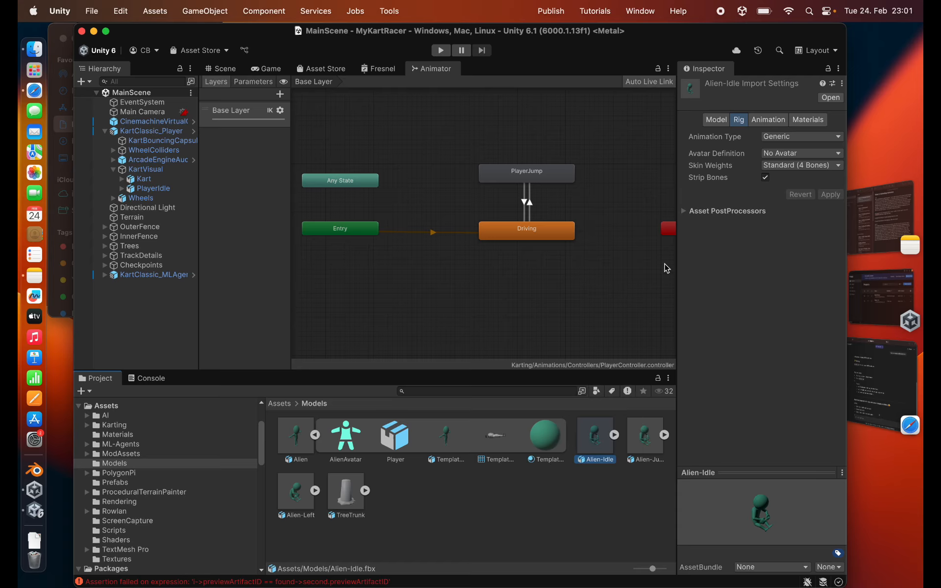
left_click(779, 137)
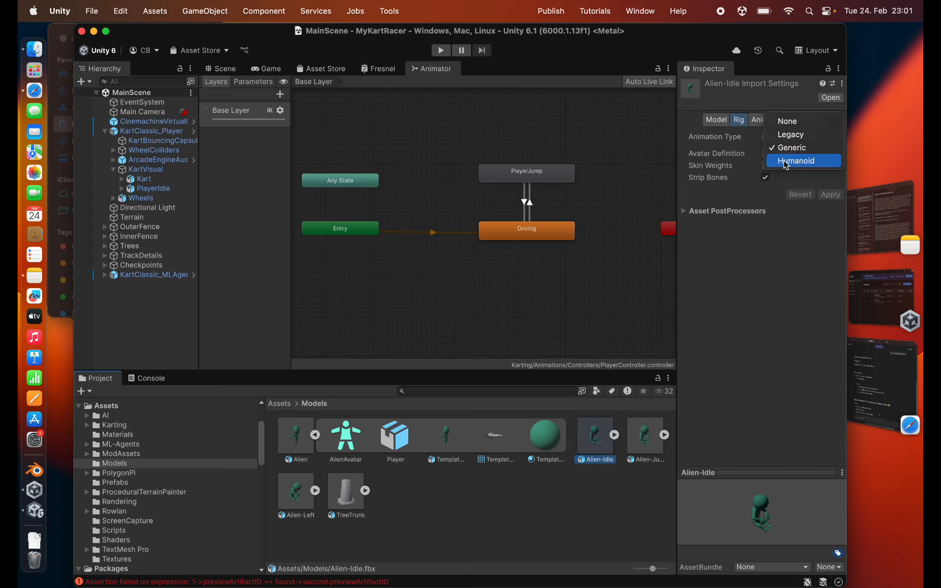
left_click(786, 161)
left_click(781, 156)
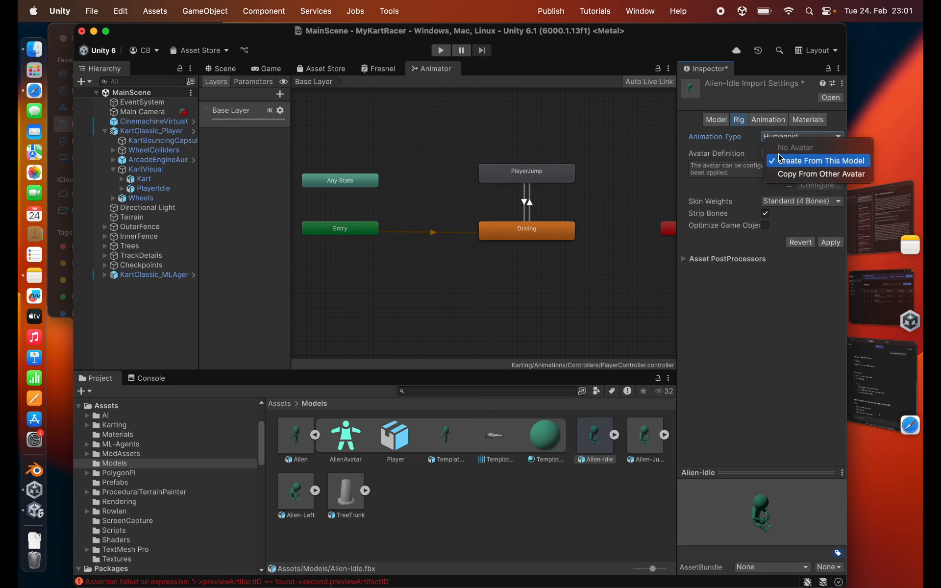
left_click(786, 178)
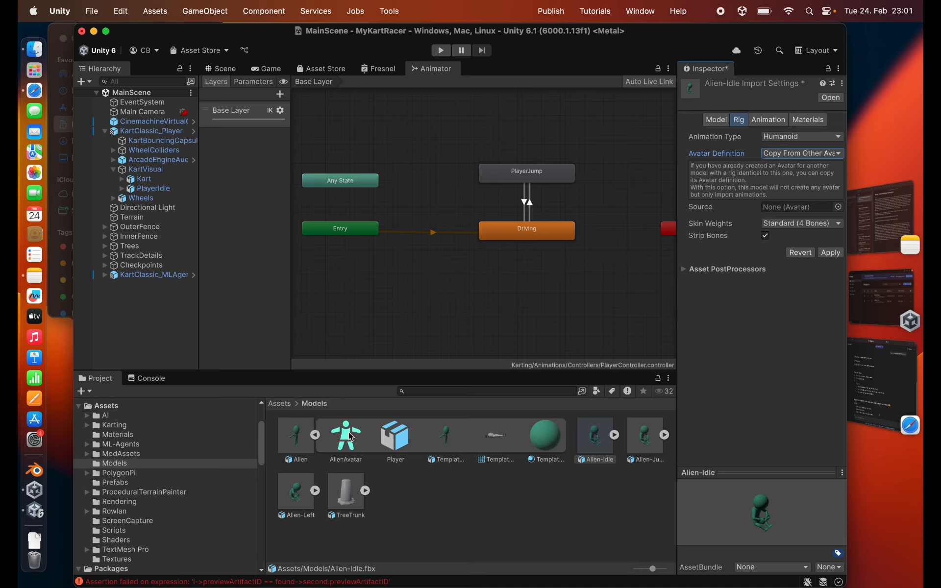
left_click_drag(346, 437, 782, 206)
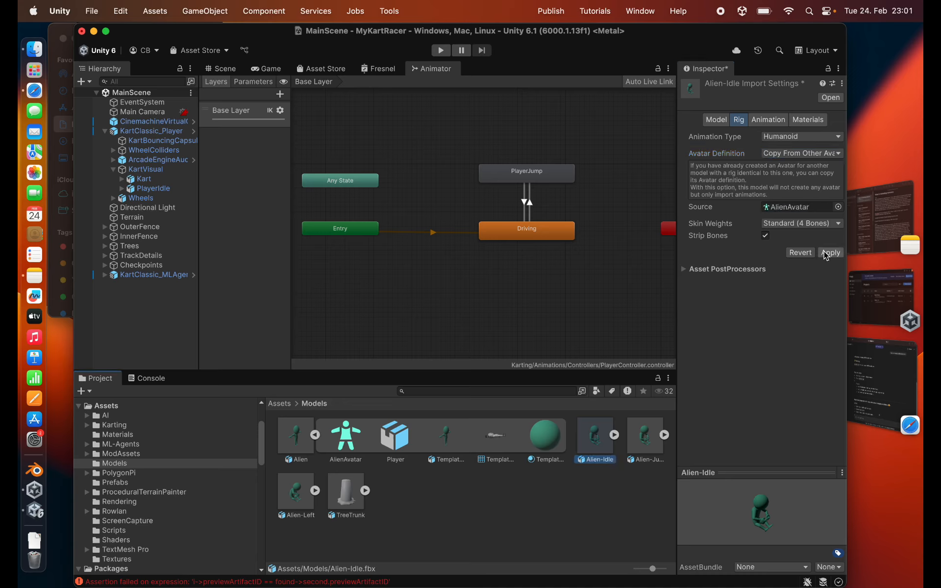
left_click(830, 253)
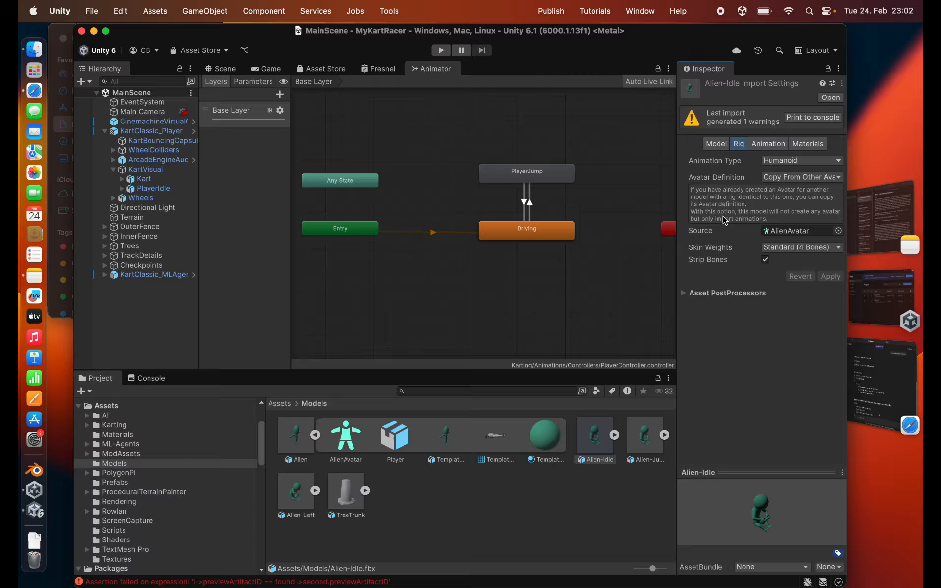
- Play back the Alien-Idle animation clip in the preview and examine the motion from another angle
left_click(684, 293)
left_click(684, 295)
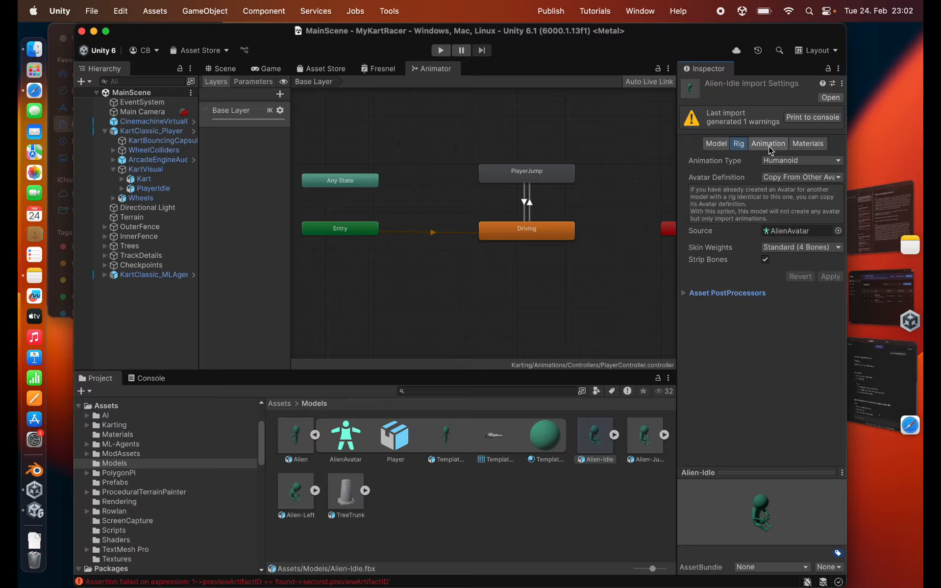
left_click(768, 144)
scroll(744, 377, "down", 2)
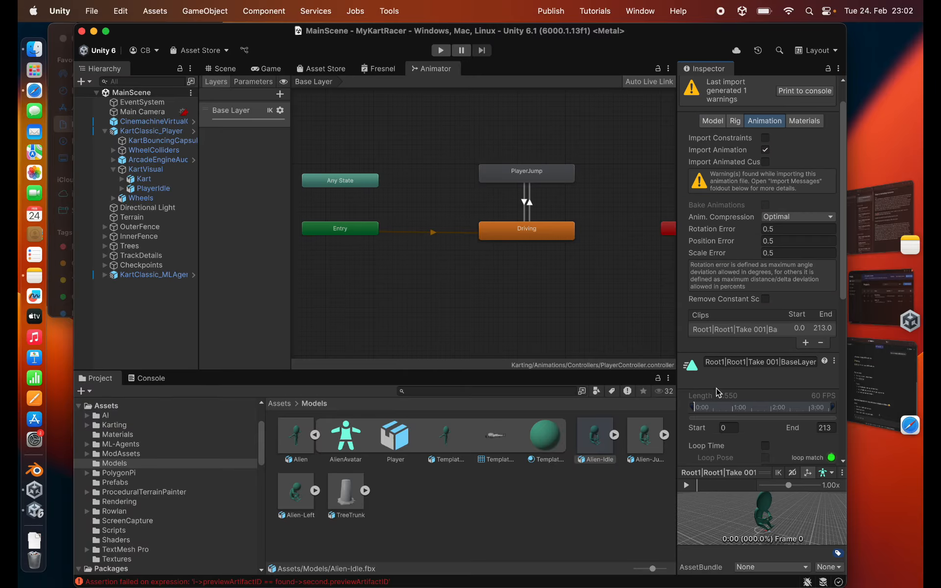
left_click(687, 485)
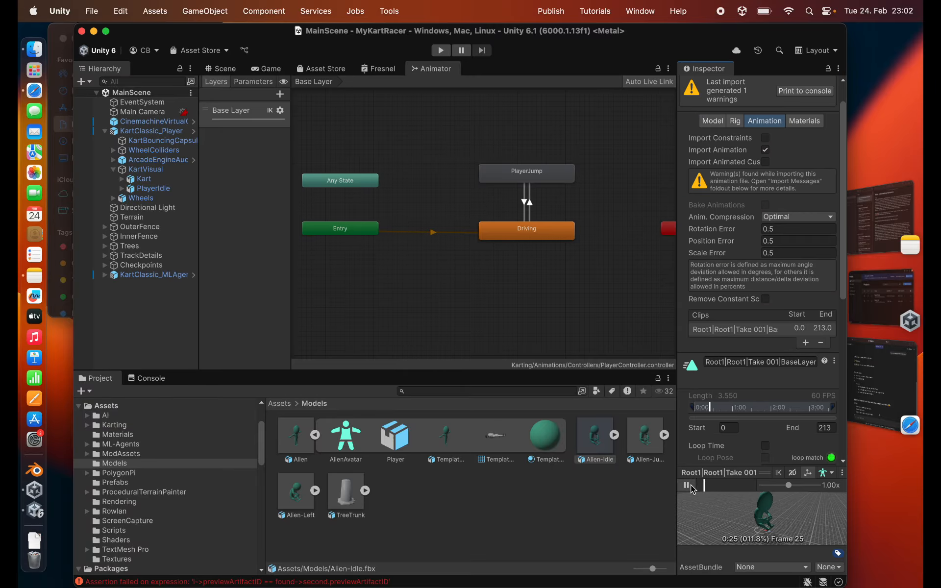
left_click_drag(705, 515, 758, 536)
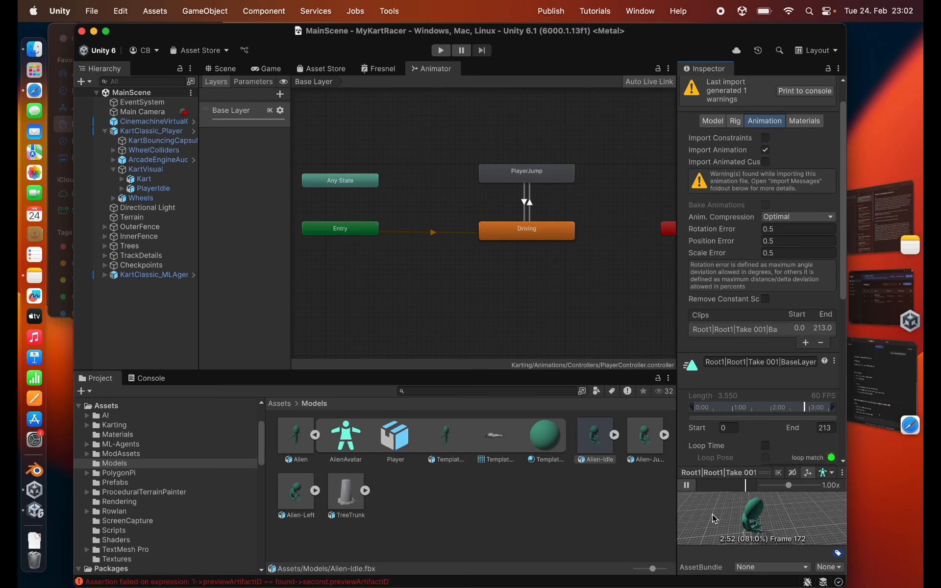
left_click(687, 485)
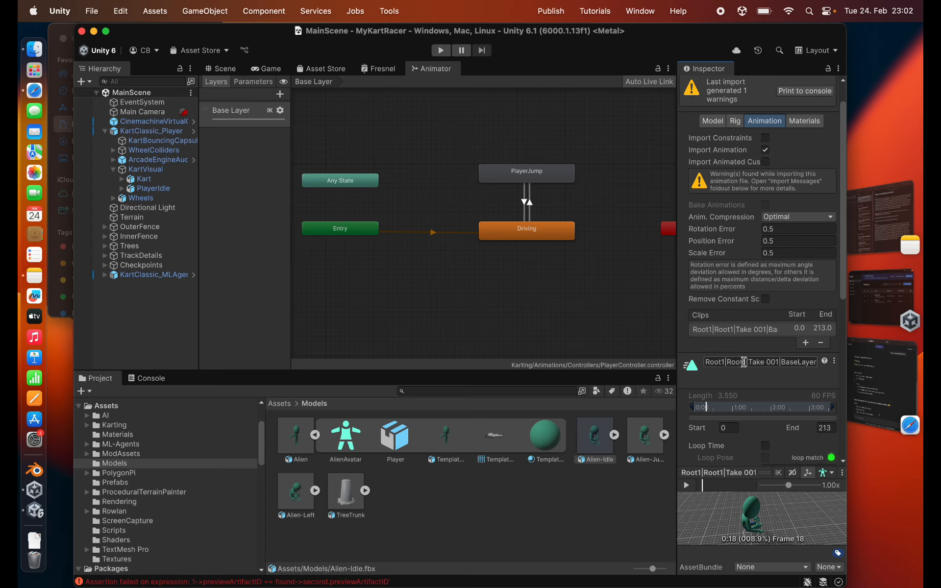
- Rename the Alien-Idle animation clip to Idle, apply the change, and expand the asset's contents
left_click(745, 362)
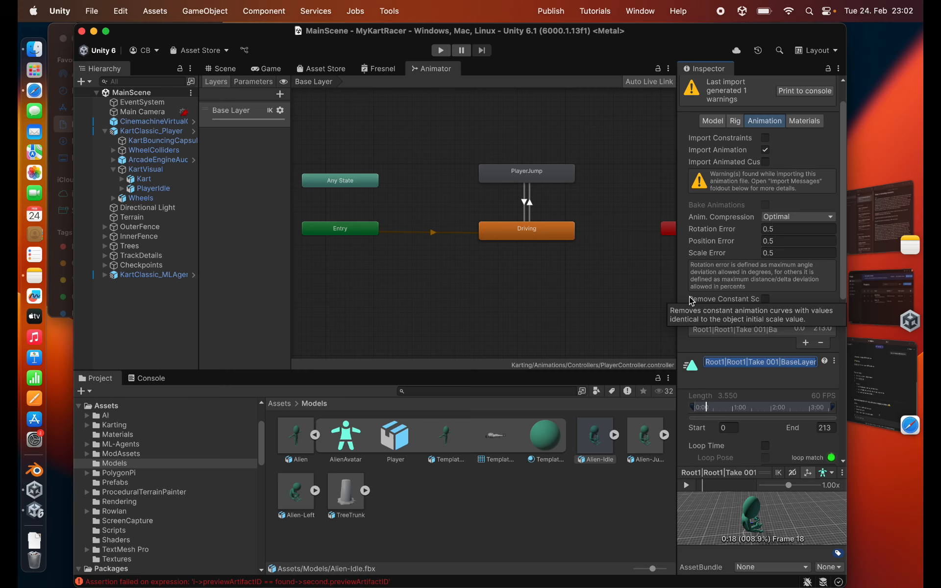
type("Idle")
key("Return")
scroll(759, 363, "down", 10)
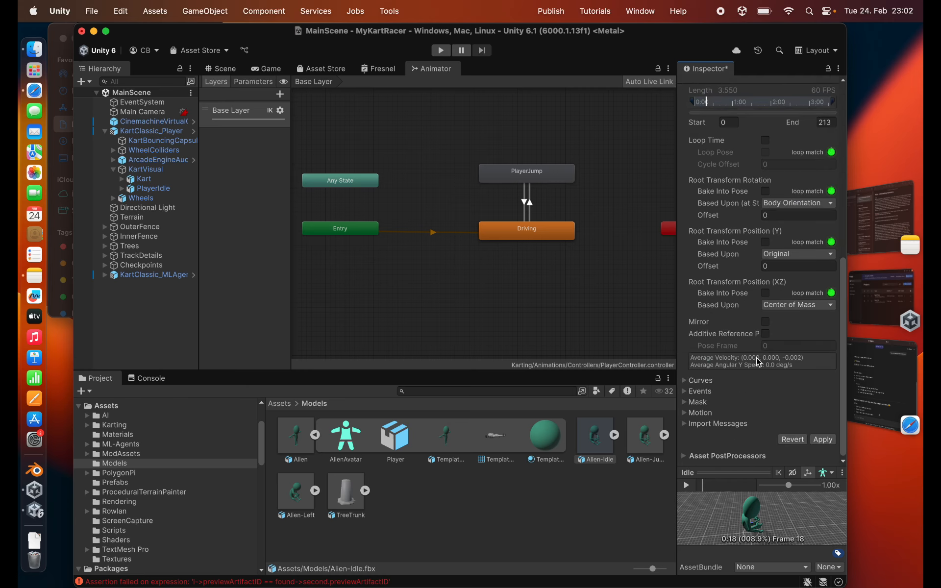
left_click(824, 440)
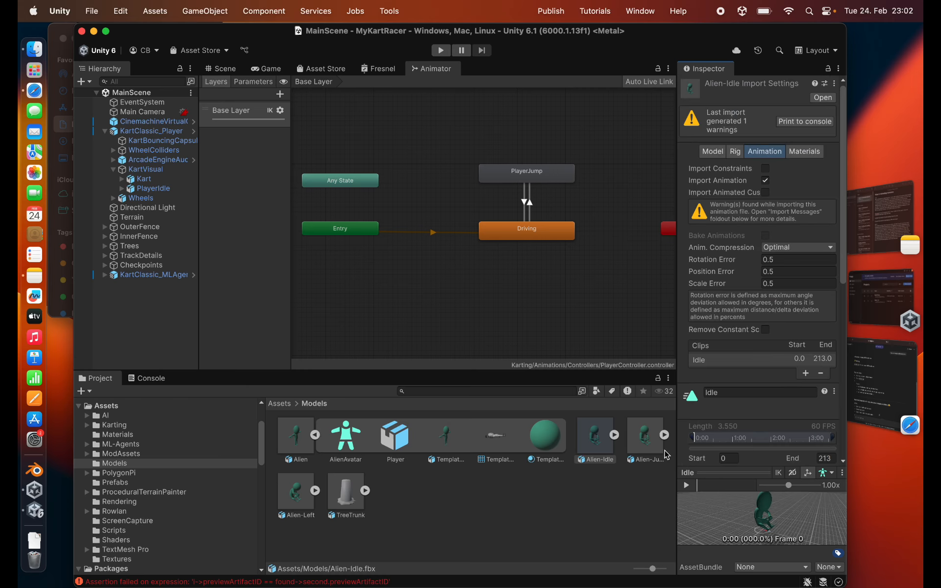
left_click(614, 435)
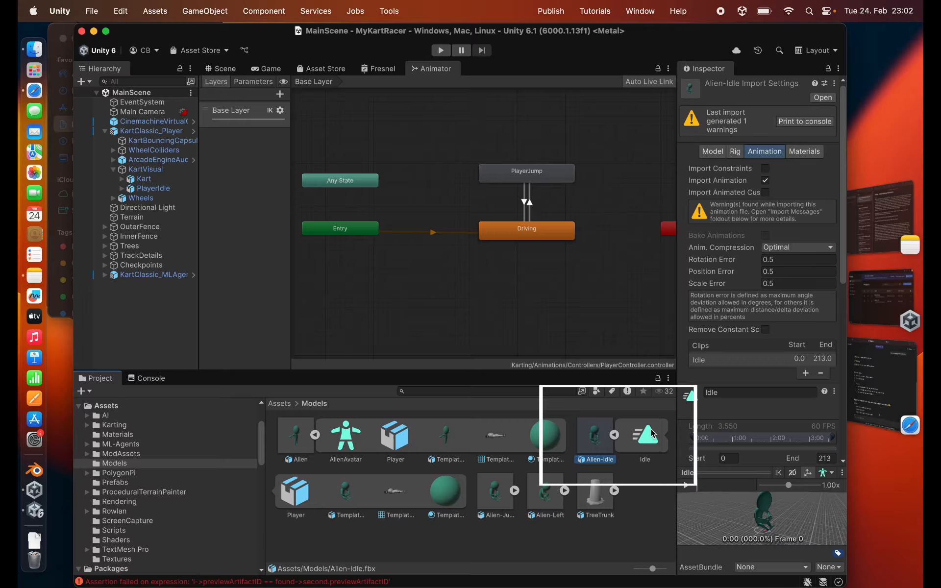
- Set the Alien-Jump rig to Humanoid, copying its avatar from AlienAvatar, and apply the import settings
left_click(494, 495)
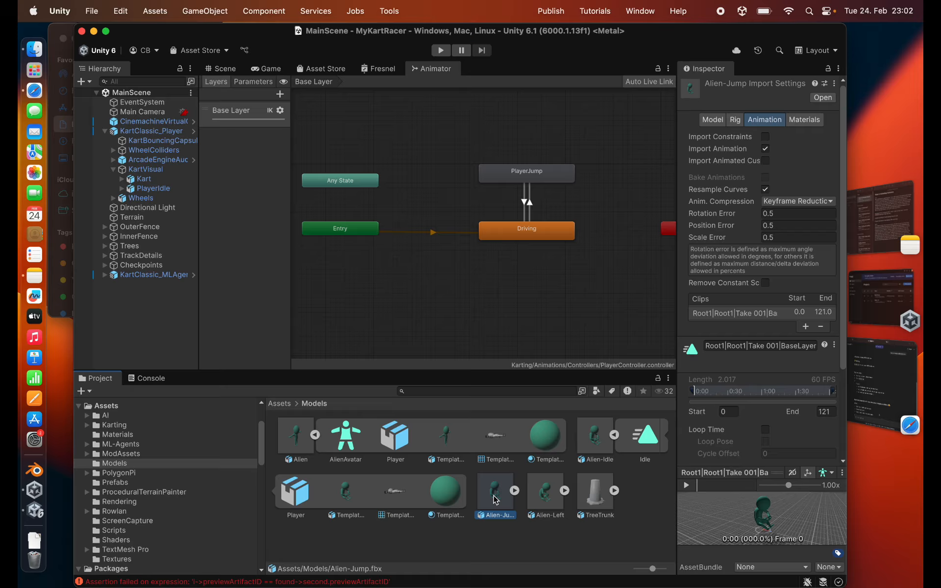
left_click(741, 121)
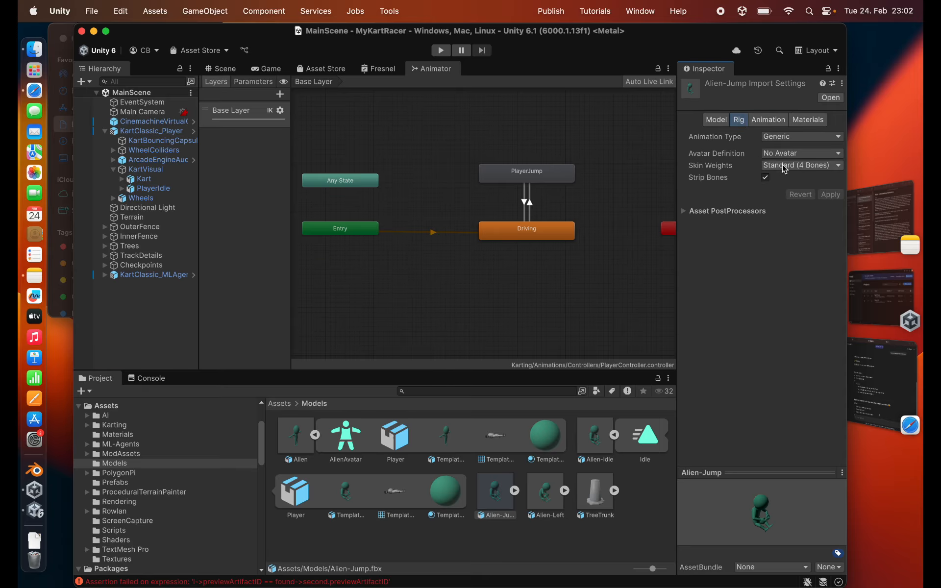
left_click(791, 138)
left_click(797, 161)
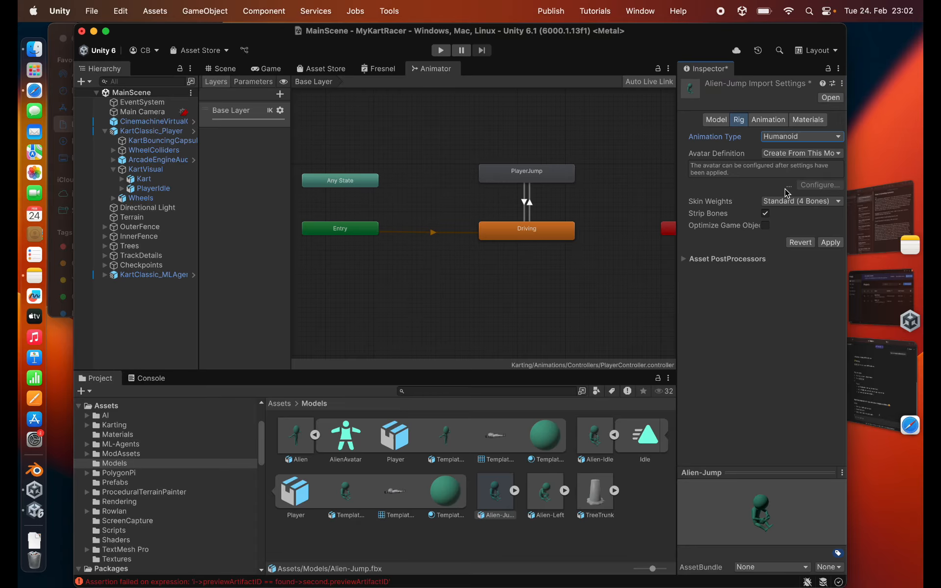
left_click(803, 153)
left_click(804, 174)
left_click_drag(347, 436, 779, 208)
left_click(831, 253)
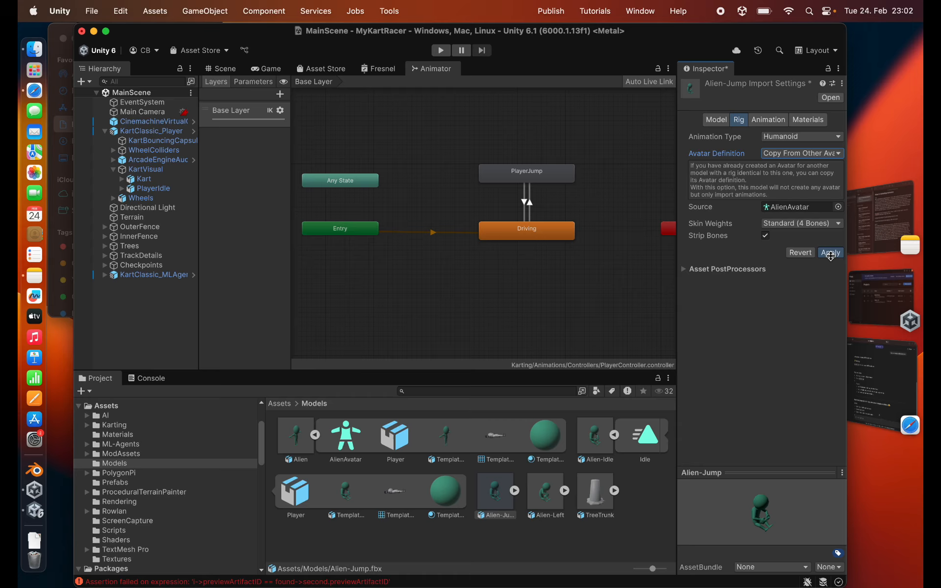
- Preview the Alien-Jump animation clip, rename it to Jump, and apply the change
left_click(765, 121)
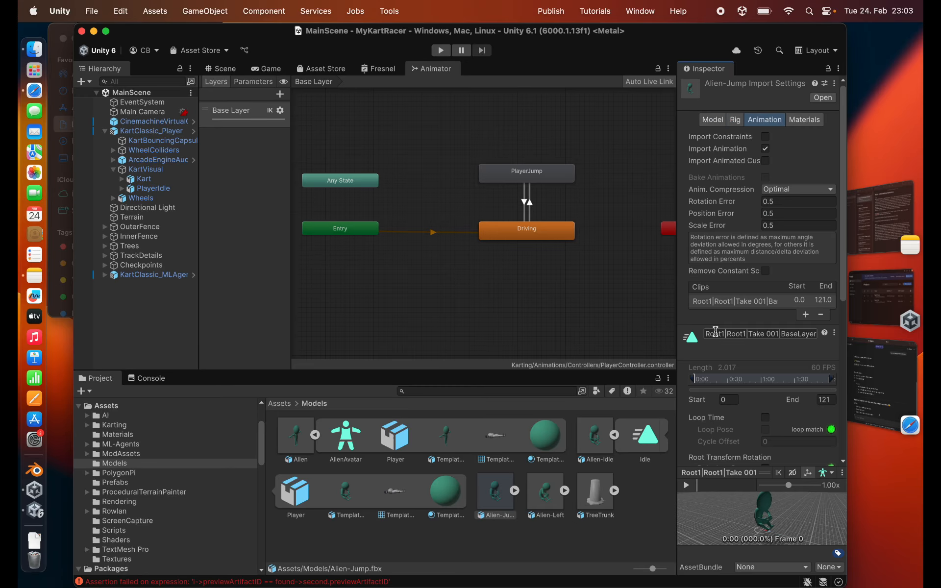
left_click(693, 485)
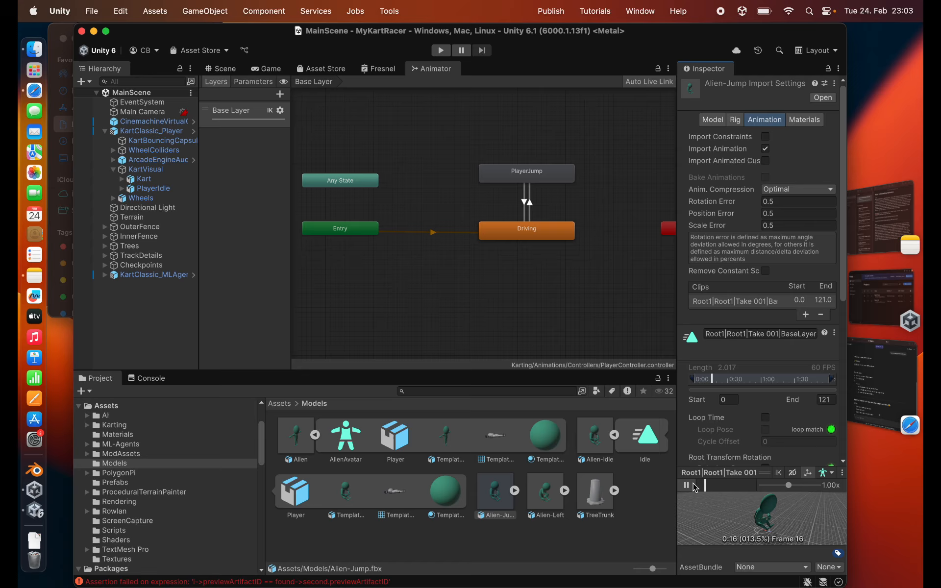
left_click(741, 334)
type("Jump")
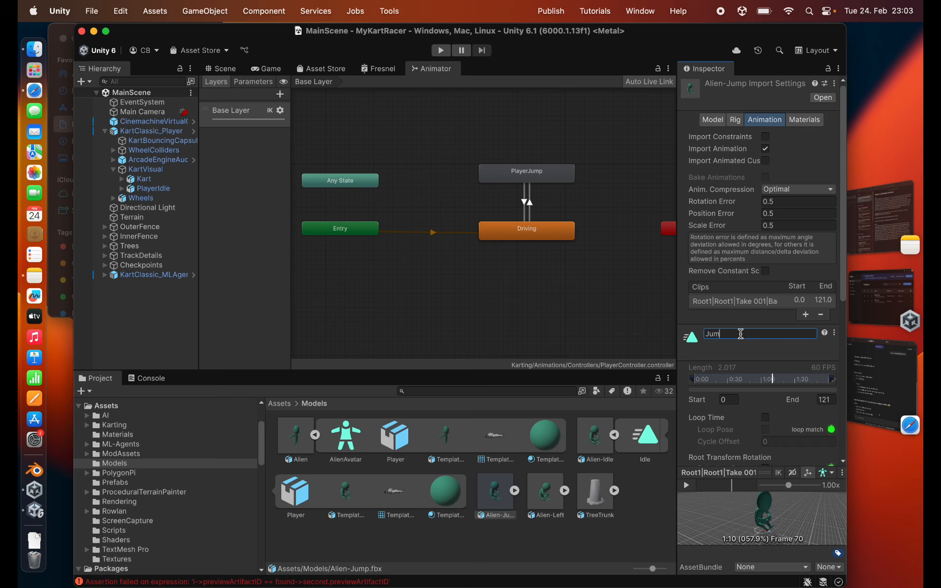
scroll(759, 402, "down", 10)
left_click(816, 439)
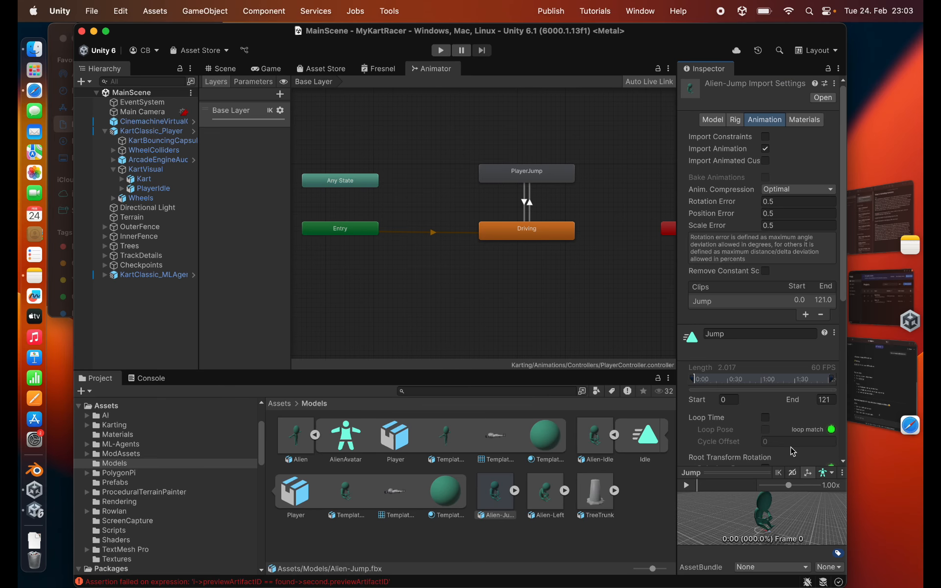
- Set the Alien-Left rig to Humanoid, copying its avatar from AlienAvatar, and apply the import settings
left_click(554, 494)
left_click(564, 490)
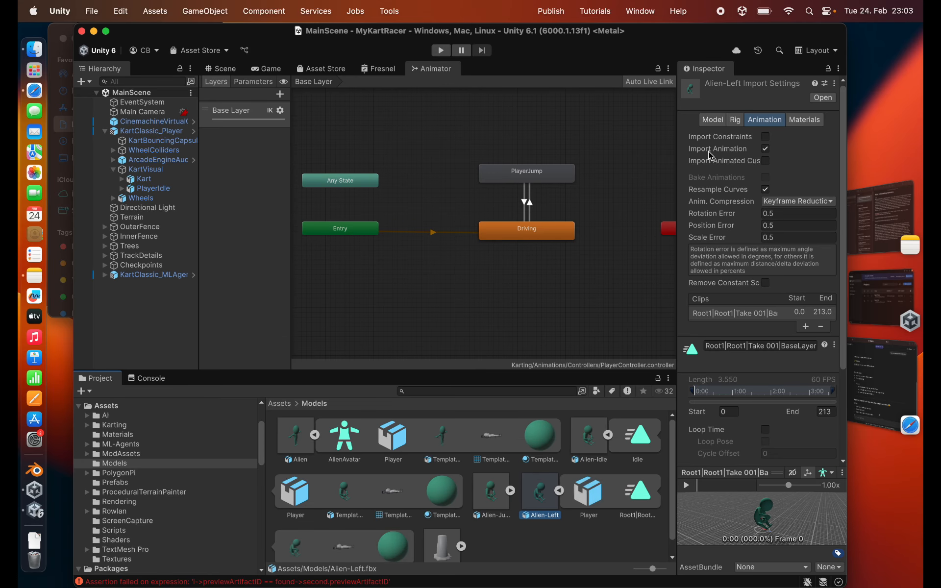
left_click(735, 121)
left_click(775, 142)
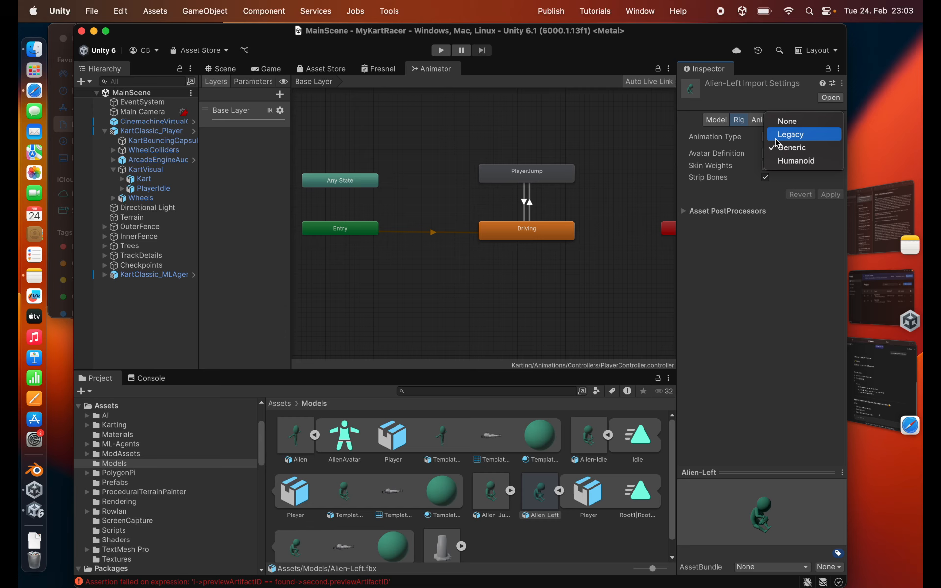
left_click(797, 160)
left_click(803, 154)
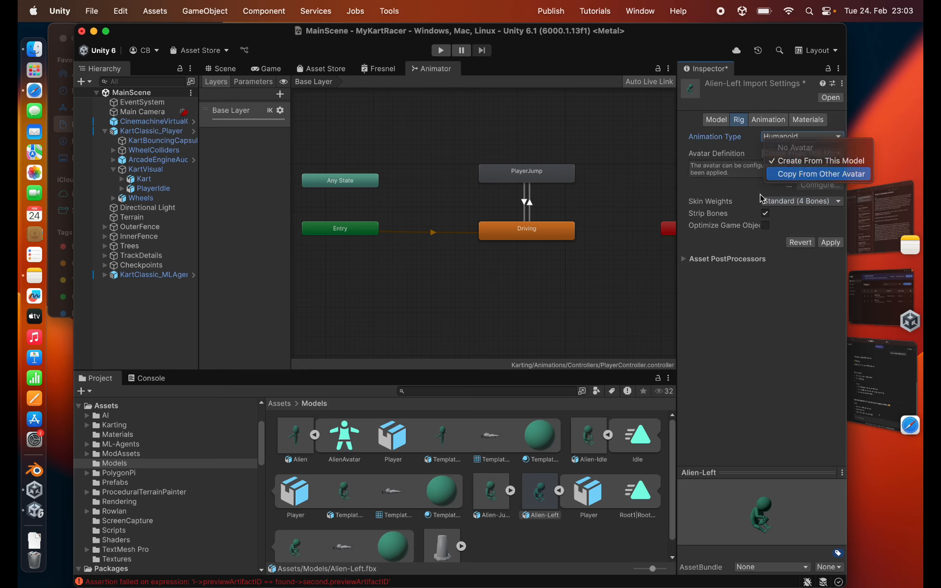
left_click(814, 172)
left_click_drag(344, 436, 782, 210)
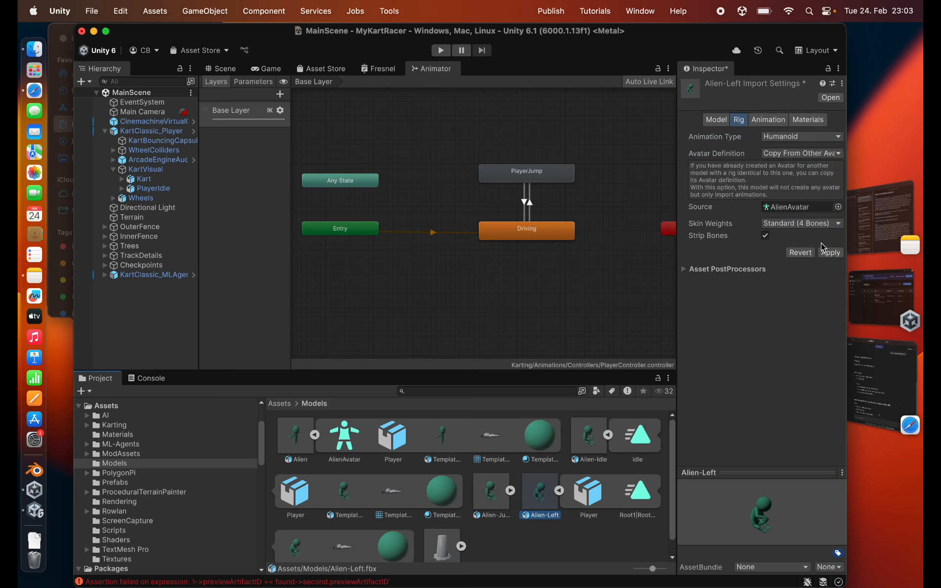
left_click(832, 253)
- Play back the Alien-Left animation clip in the preview and view the motion from a slightly different angle
left_click(765, 151)
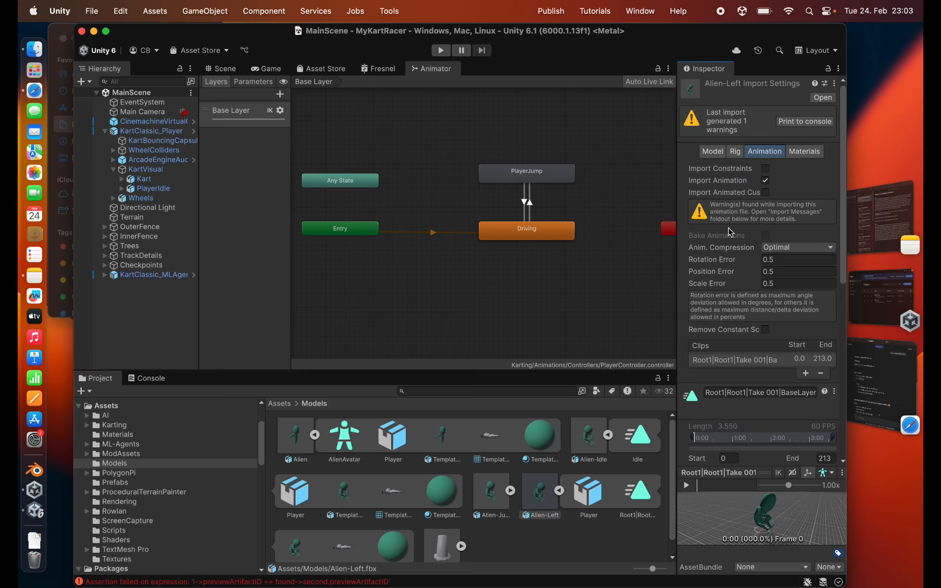
scroll(737, 395, "down", 4)
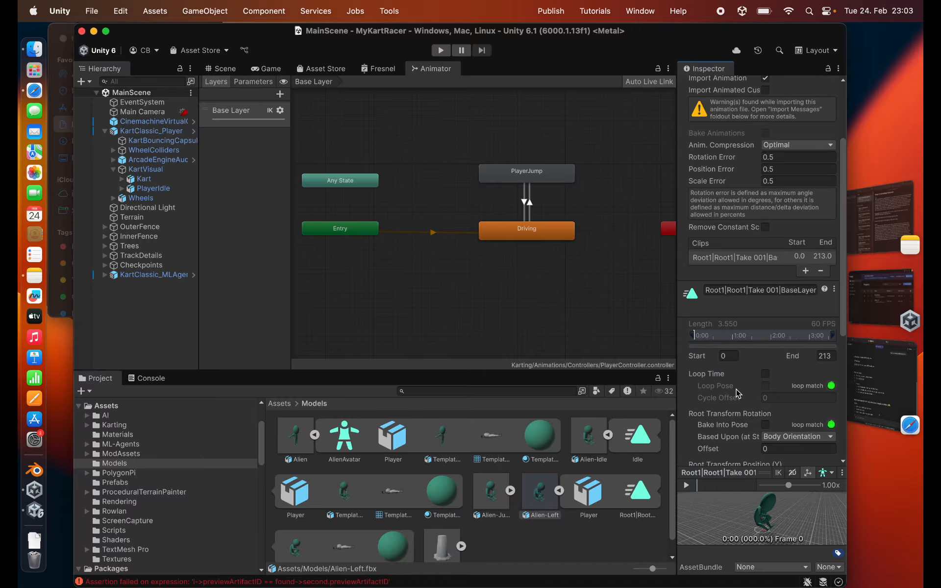
left_click(687, 485)
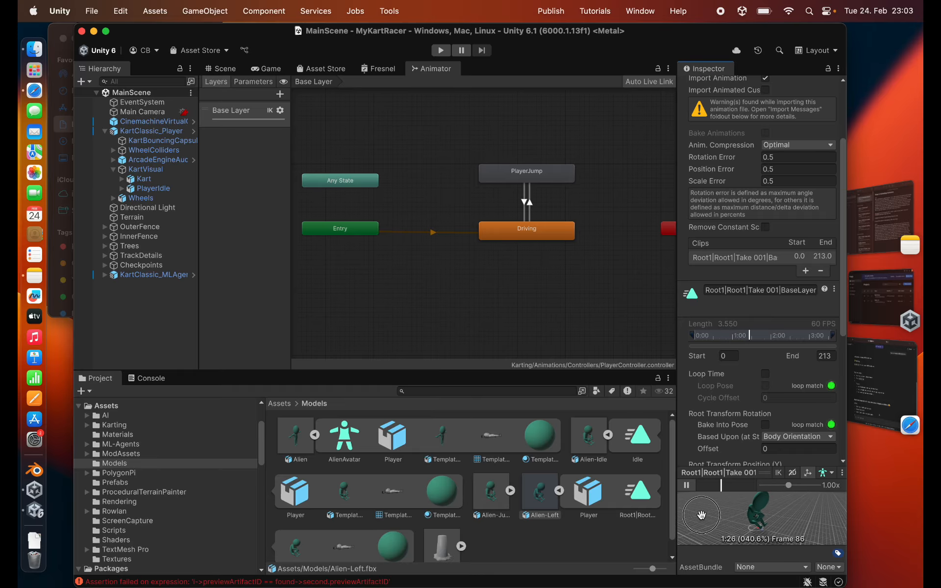
mouse_move(702, 515)
left_mouse_down()
mouse_move(693, 533)
mouse_move(700, 518)
left_mouse_up()
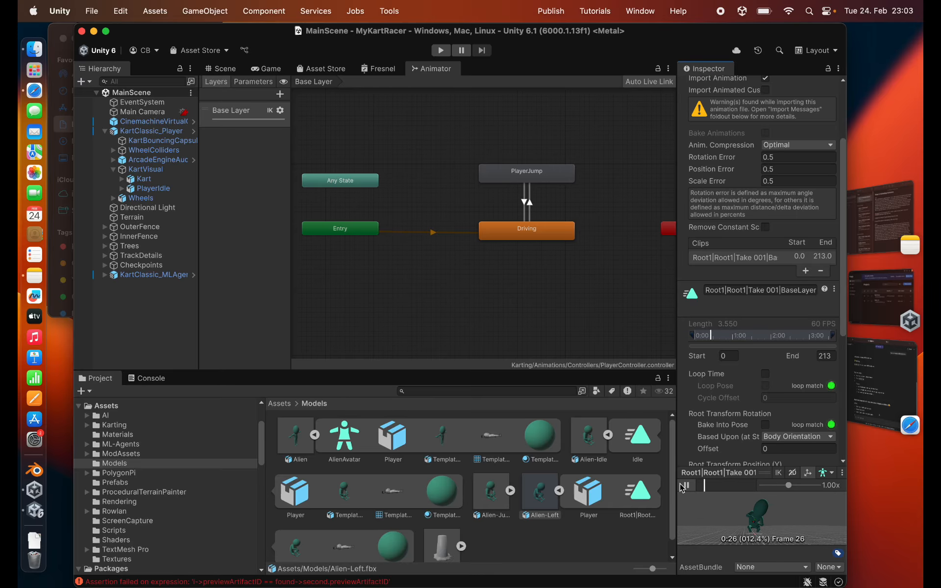
left_click(687, 485)
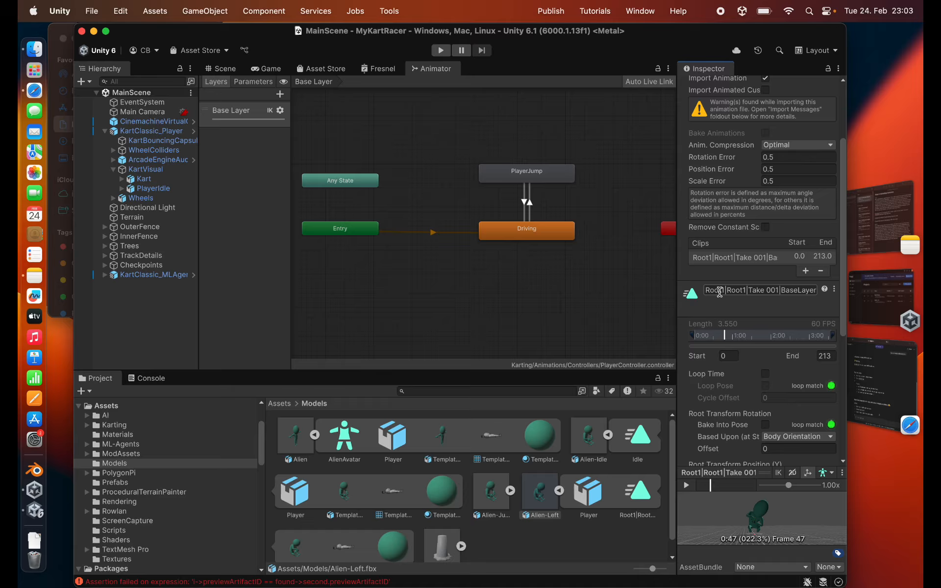
- Rename the Alien-Left animation clip to TurnLeft and apply the change
left_click(719, 292)
type("TurnLeft")
scroll(757, 337, "down", 5)
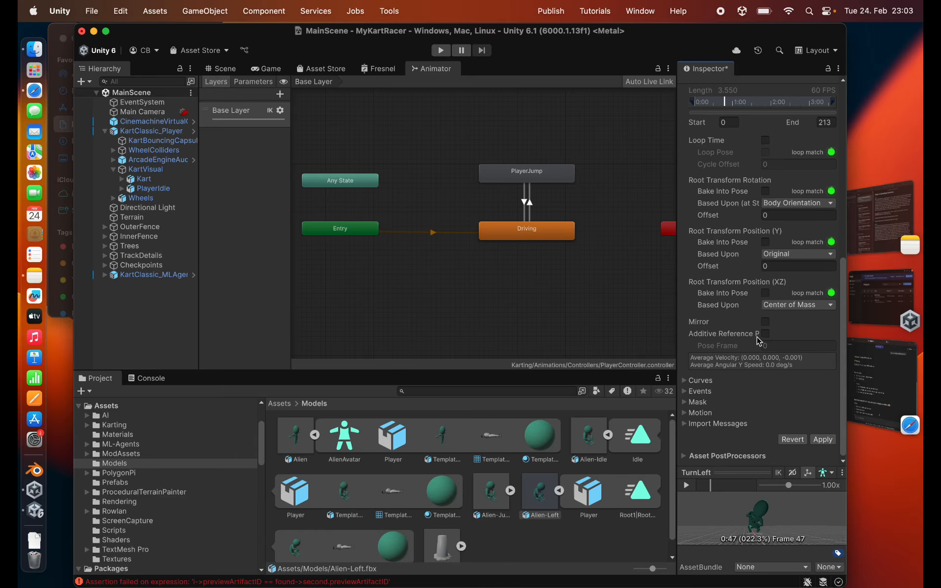
left_click(822, 443)
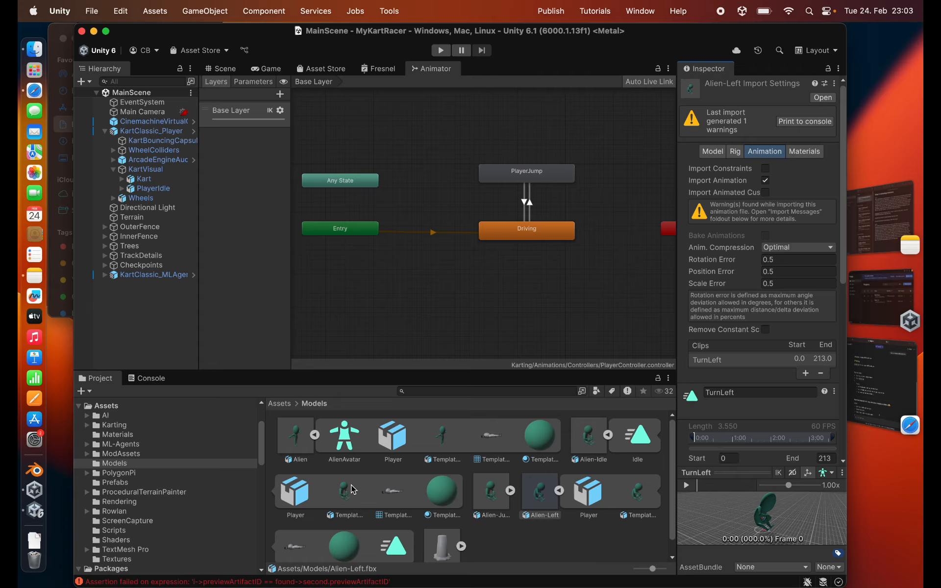
- Add a second animation clip to the Alien-Left import settings and name it TurnRight
left_click(736, 151)
left_click(765, 151)
scroll(717, 410, "down", 2)
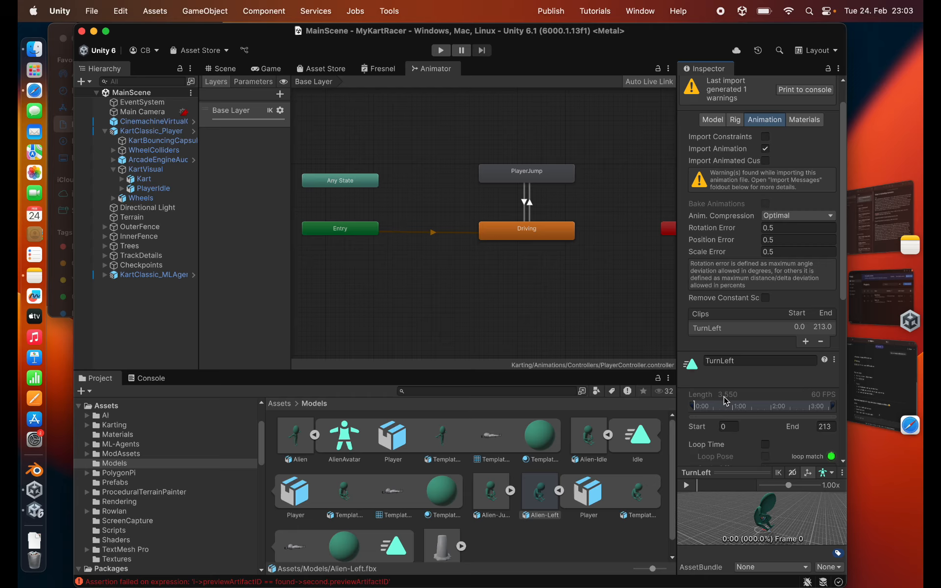
left_click(806, 342)
left_click(741, 342)
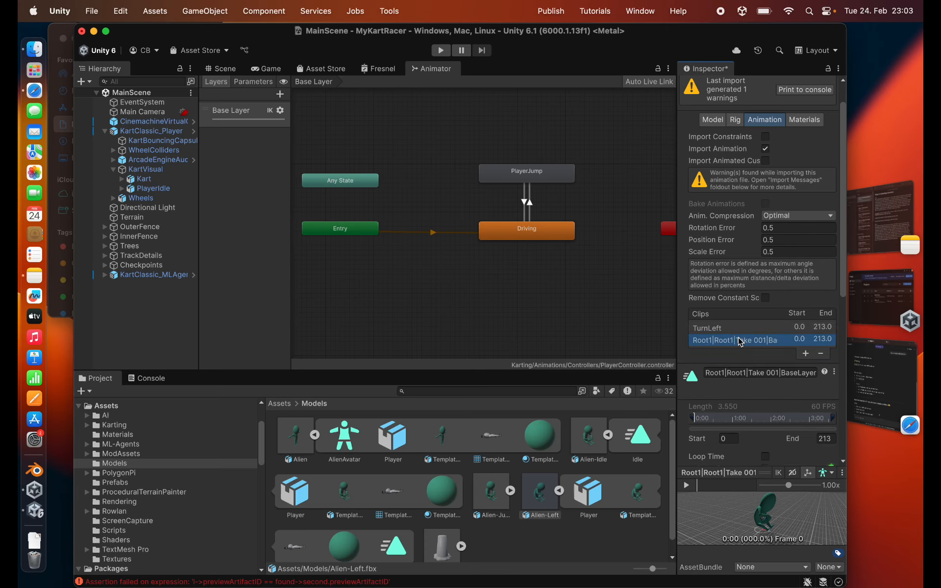
left_click(737, 368)
key("BackSpace")
type("TurnRigh")
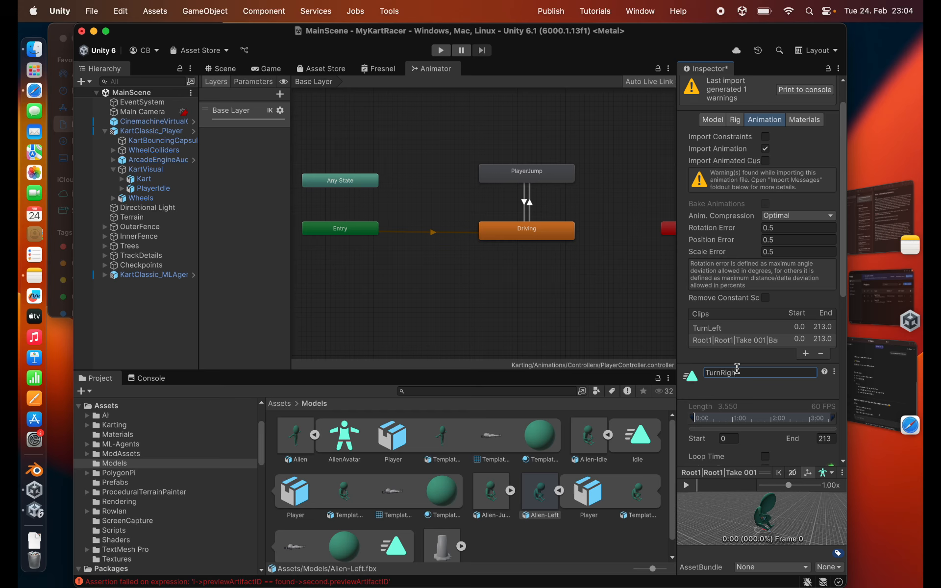
type("t")
- Enable mirroring on the TurnRight clip and play back its preview to check the turn direction
scroll(730, 371, "down", 8)
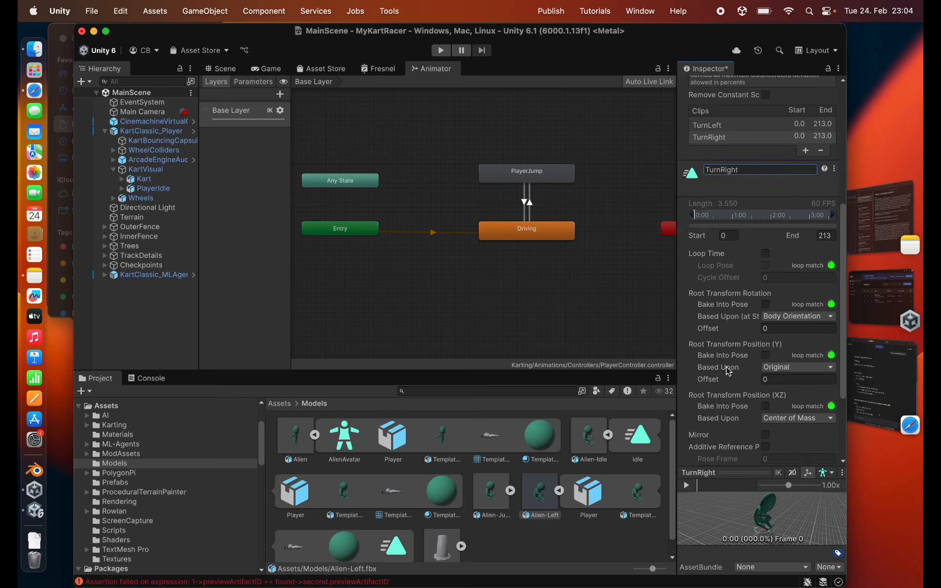
scroll(729, 372, "down", 2)
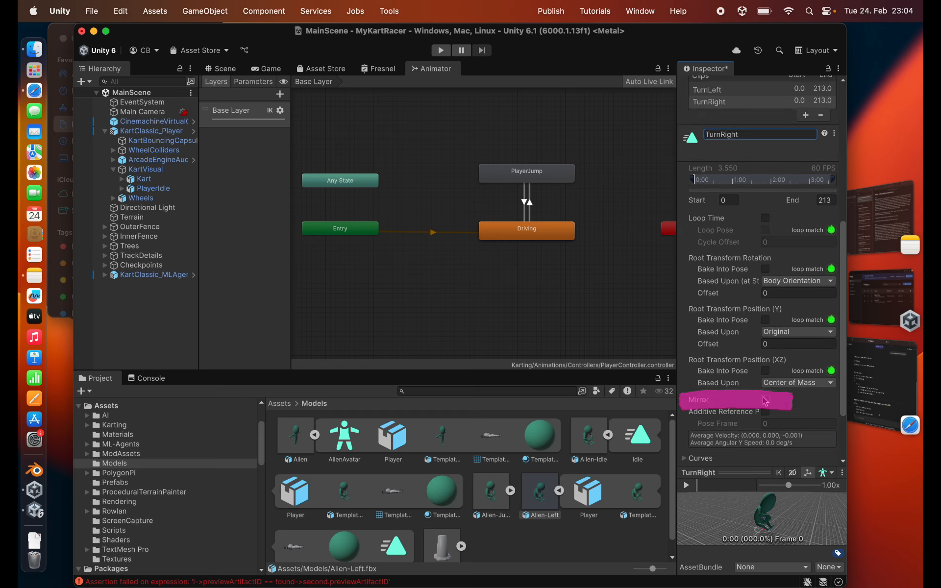
left_click(766, 400)
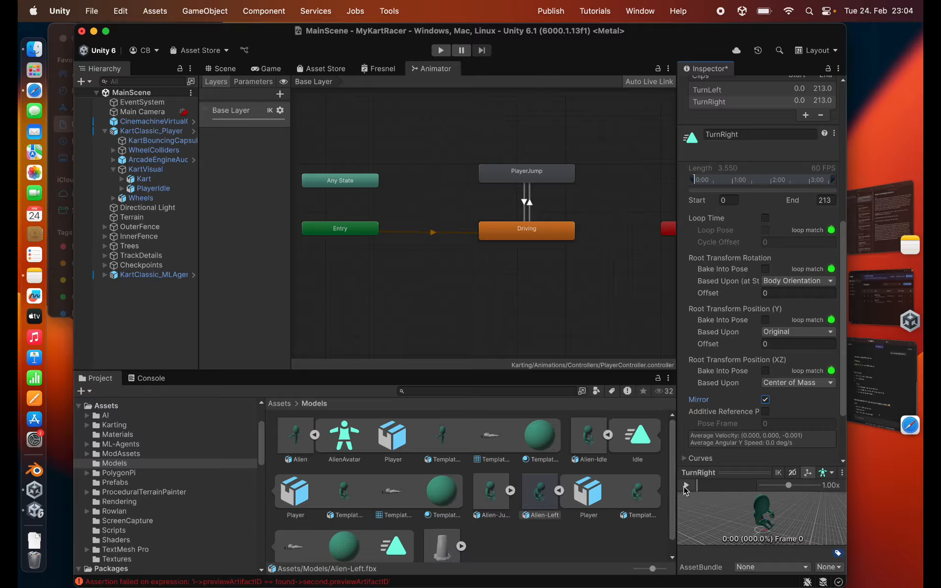
left_click(686, 487)
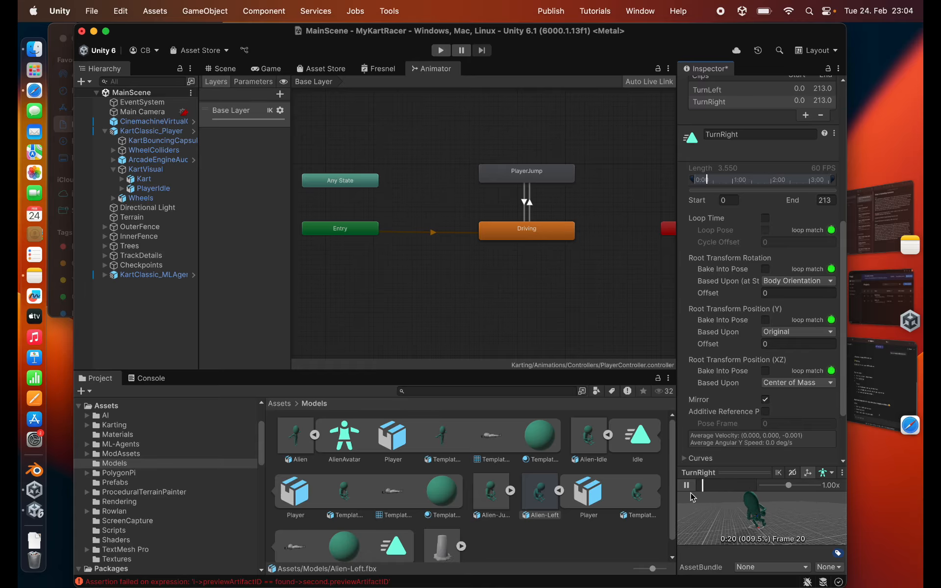
scroll(760, 294, "up", 5)
left_click(739, 143)
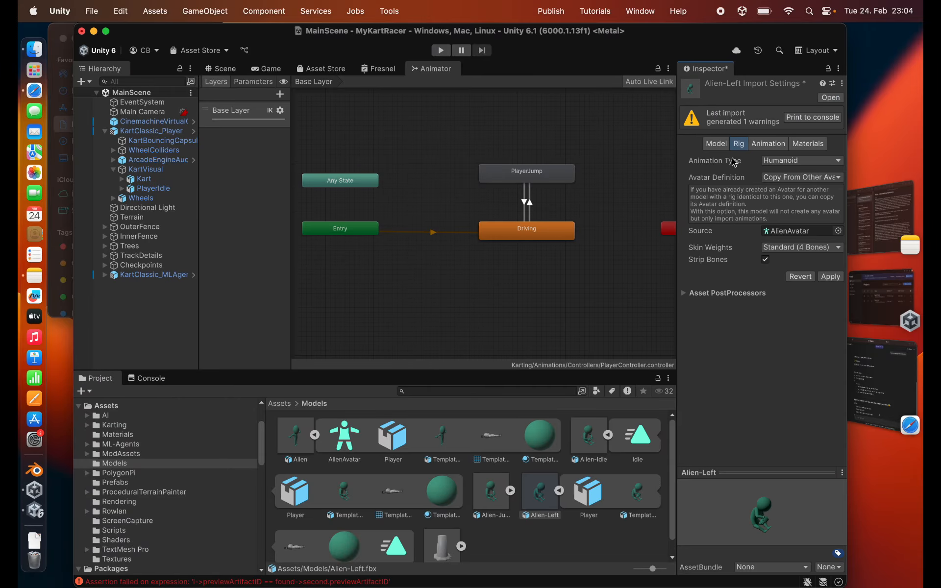
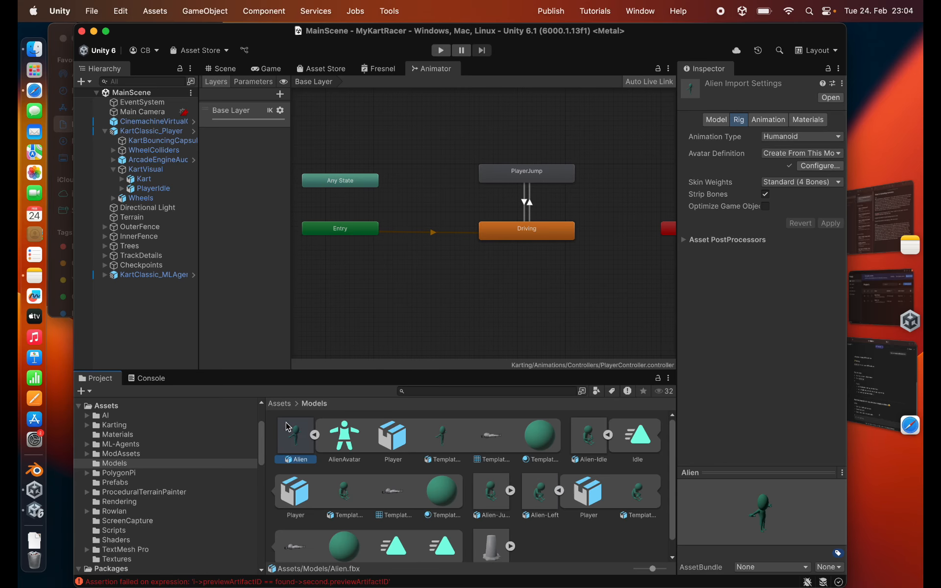
- Inspect the humanoid bone mapping in the Alien model's avatar configuration and return to the main scene
left_click(819, 168)
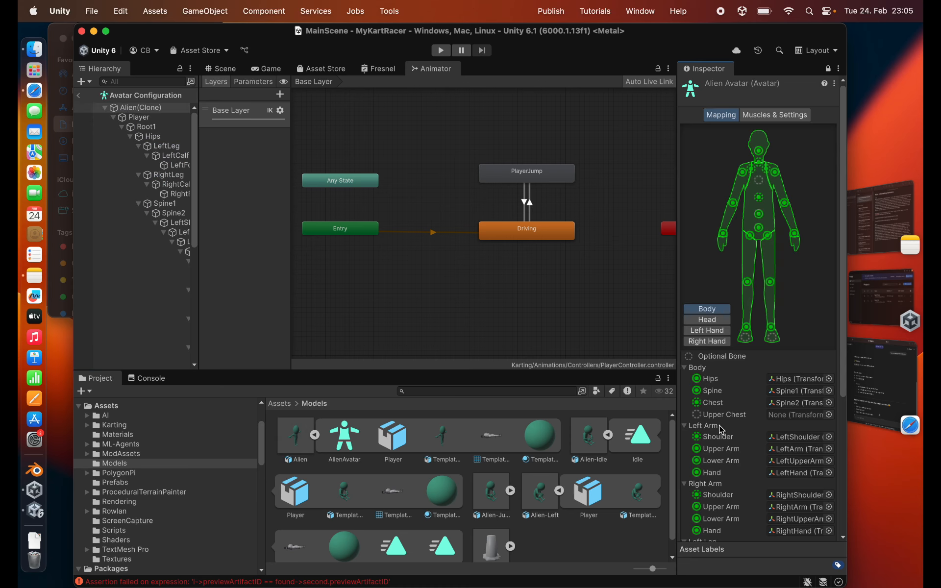
scroll(719, 431, "down", 5)
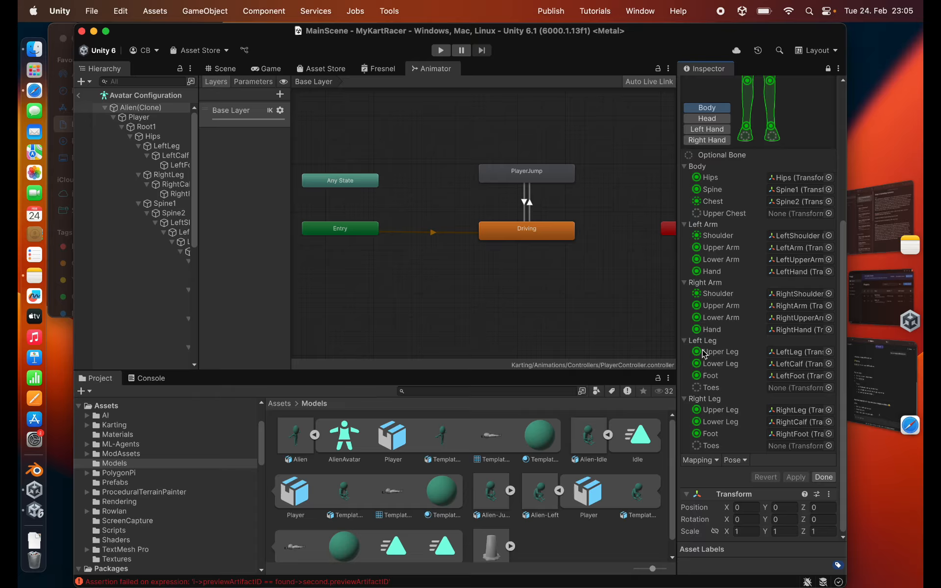
scroll(710, 365, "up", 5)
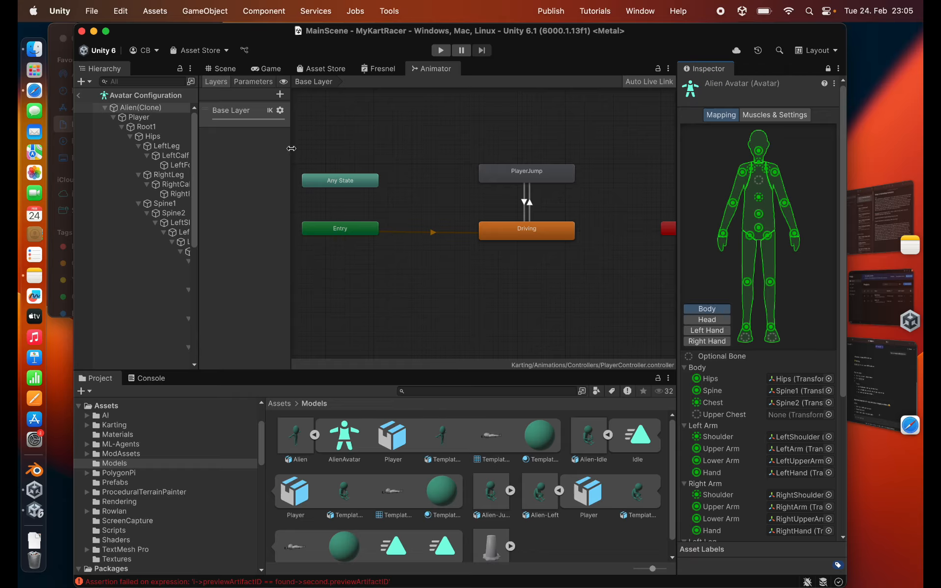
left_click_drag(291, 148, 366, 150)
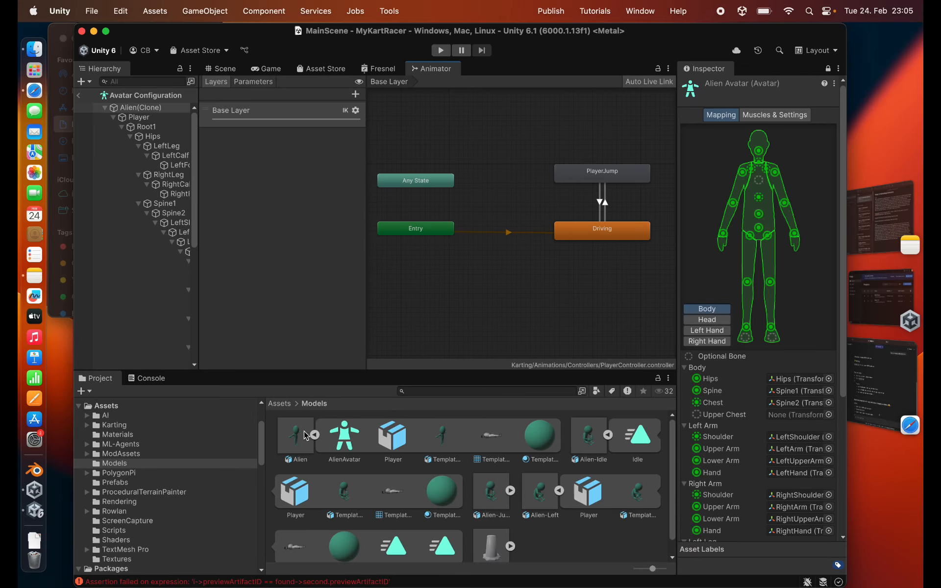
left_click(79, 95)
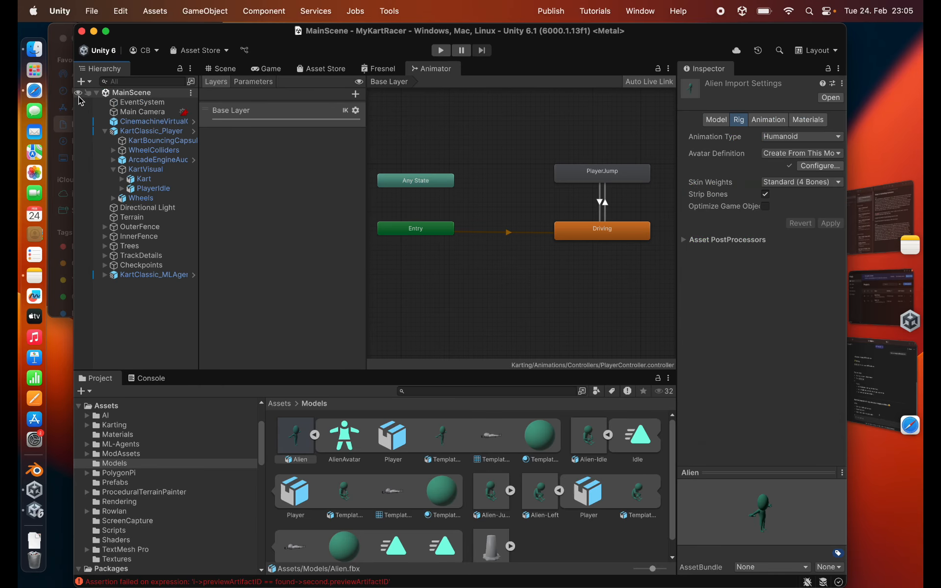
- Place the Alien model in the scene and parent it under KartVisual of KartClassic_Player
left_click(222, 68)
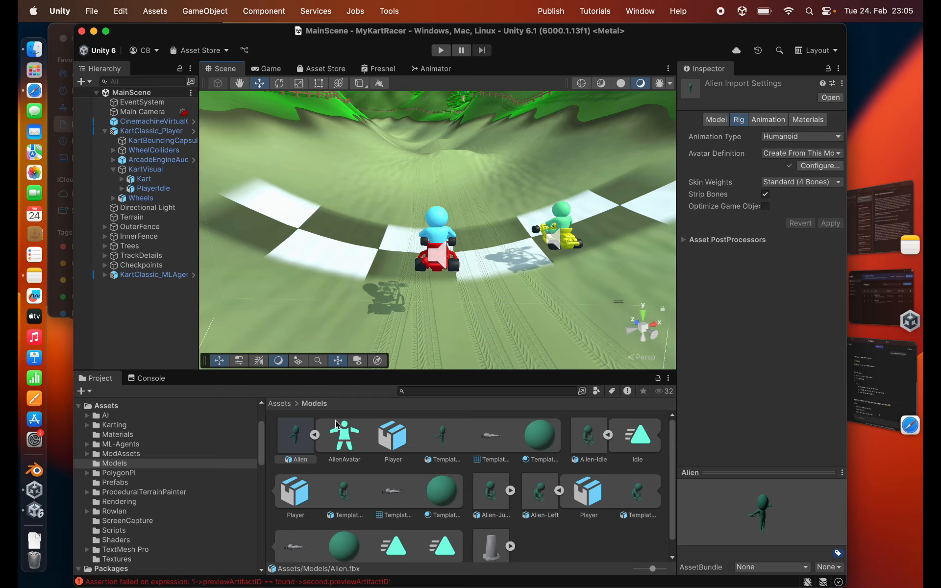
left_click_drag(290, 446, 322, 253)
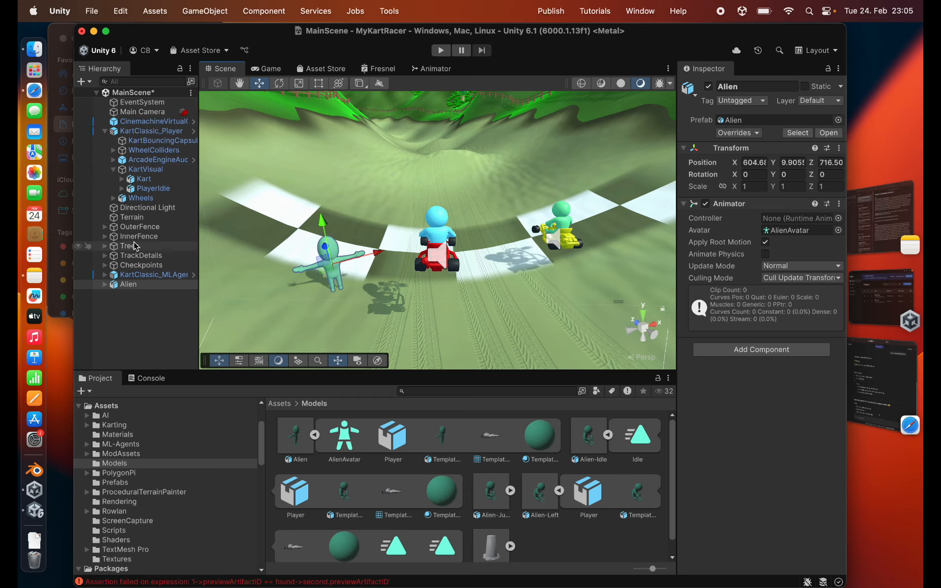
left_click_drag(126, 284, 145, 170)
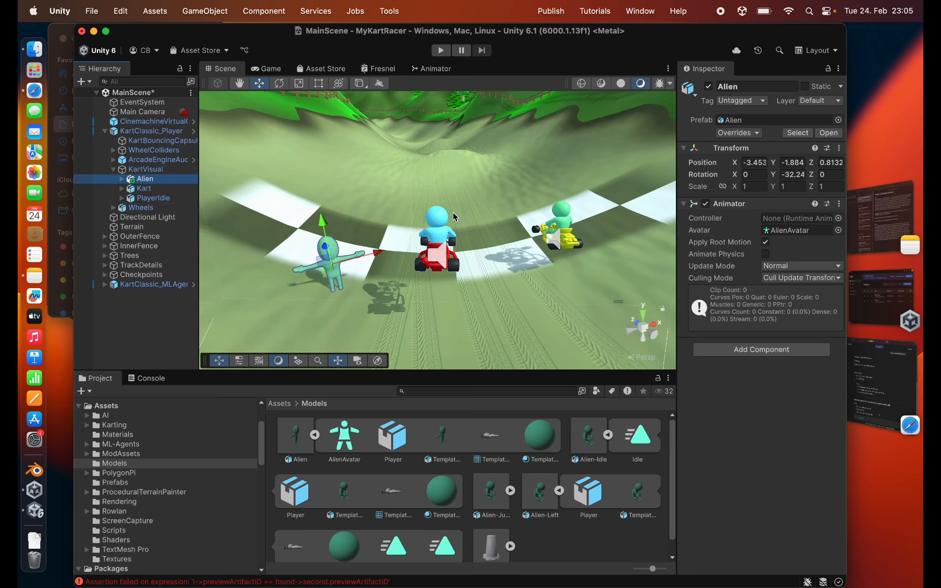
- Compare with PlayerIdle's transform, and set Alien's position to 0, 0, 0 and its Y rotation to 0
left_click(123, 198)
left_click(151, 198)
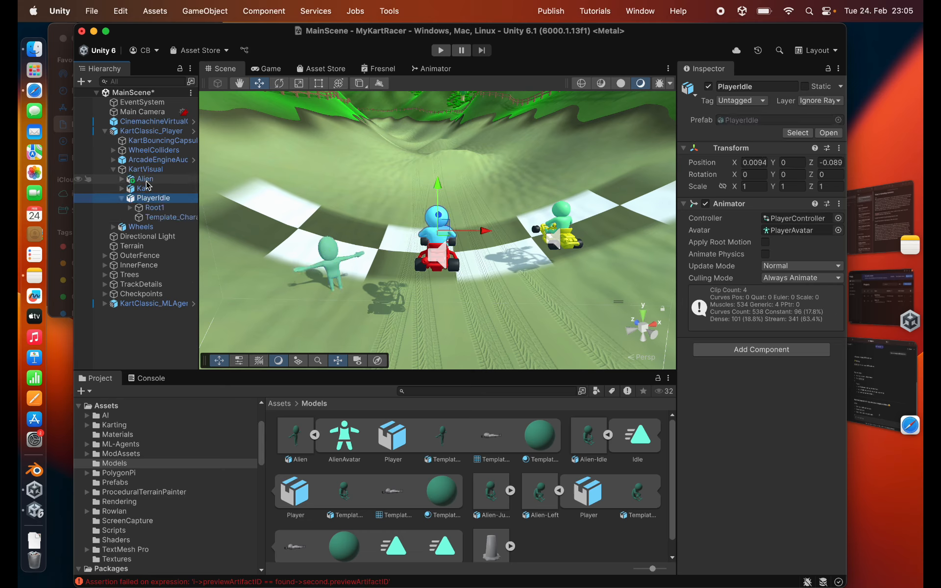
left_click(145, 179)
left_click(750, 163)
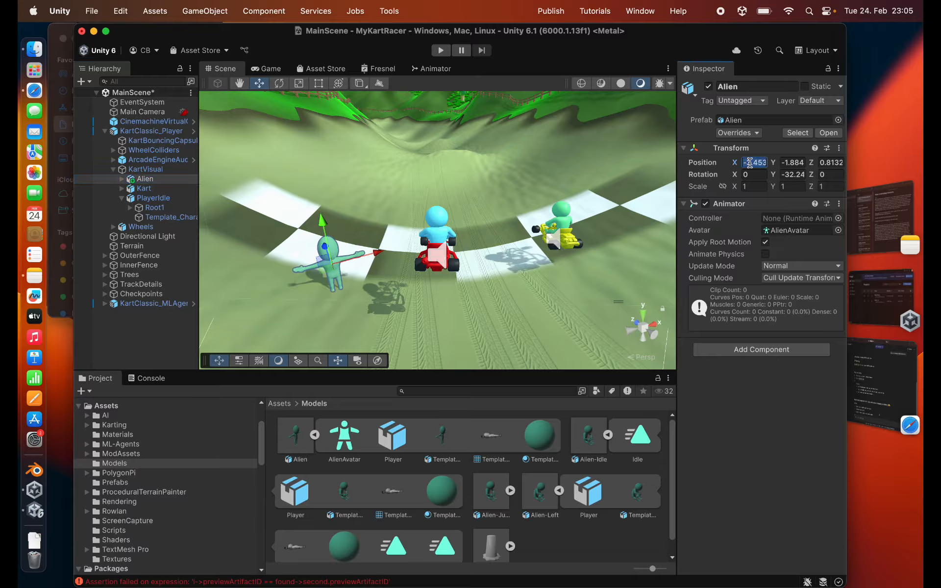
type("0")
key("Tab")
type("0")
key("Tab")
type("0")
key("Tab")
key("Tab")
type("0")
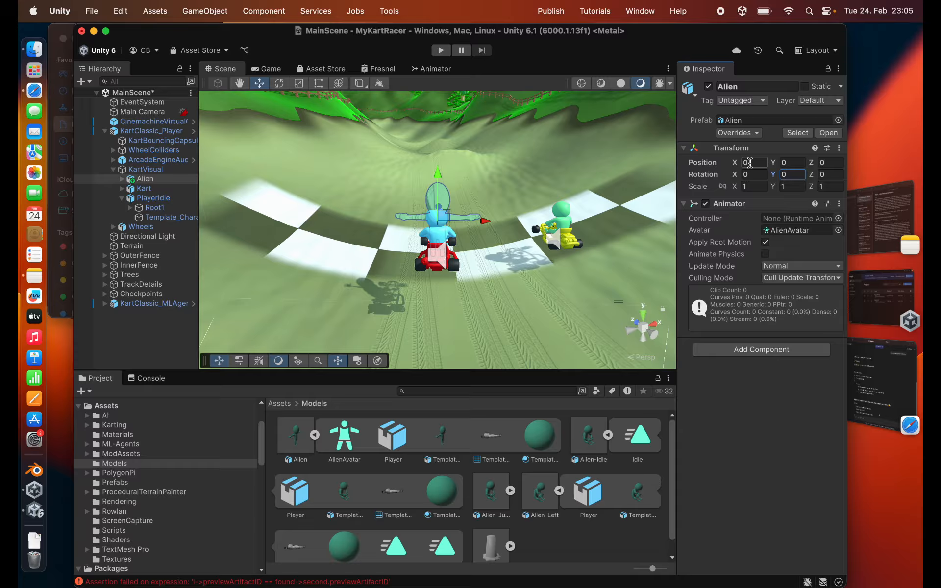
mouse_move(387, 250)
left_mouse_down("alt")
mouse_move(603, 227)
mouse_move(369, 235)
mouse_move(319, 297)
mouse_move(385, 212)
mouse_move(391, 246)
left_mouse_up("alt")
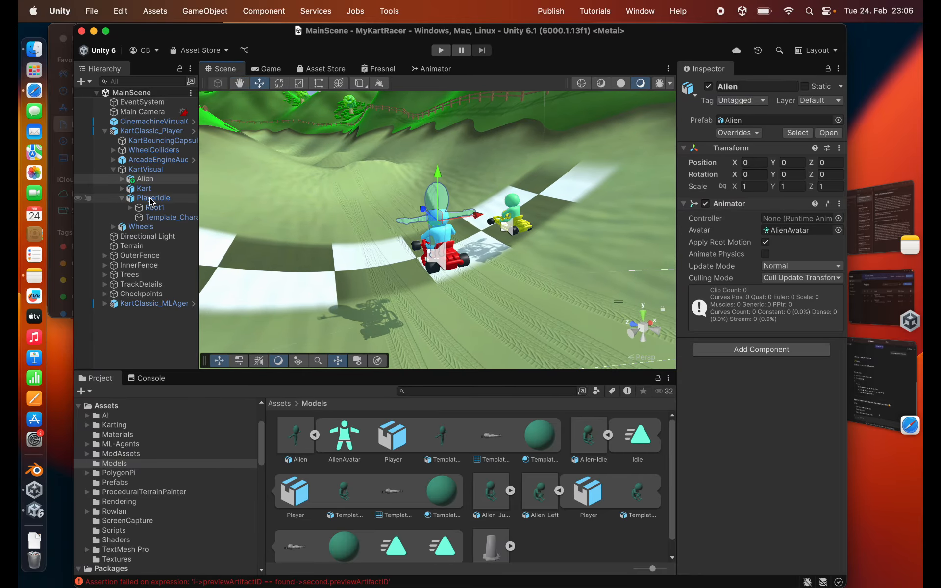
- Examine the Kart Player Animator component on KartClassic_Player and locate the object its Player Animator field references
left_click(147, 132)
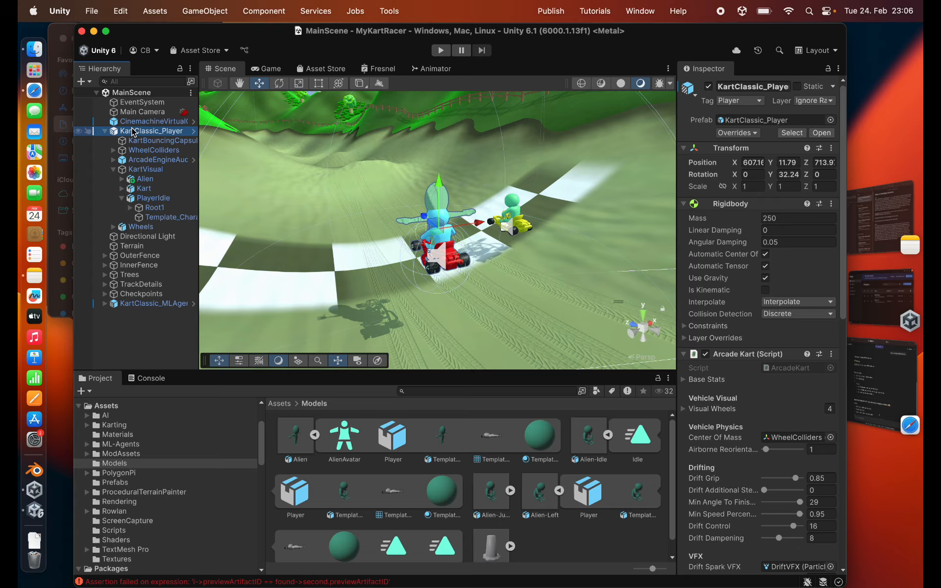
scroll(745, 424, "down", 5)
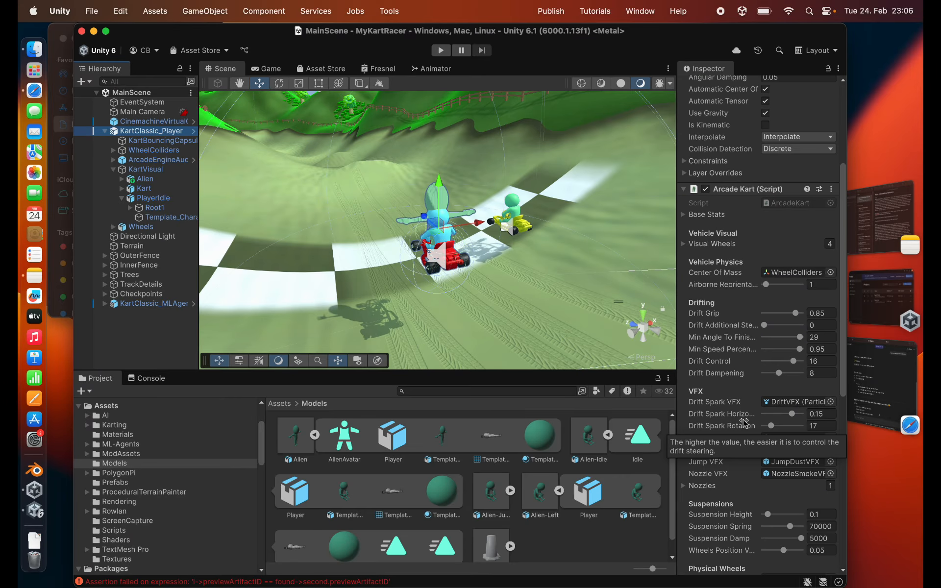
scroll(745, 424, "down", 8)
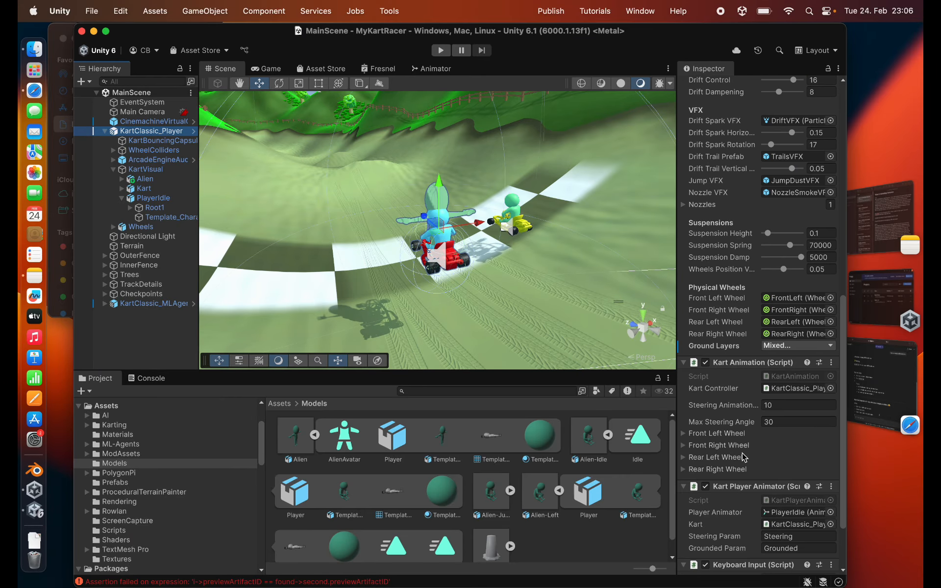
scroll(745, 456, "down", 2)
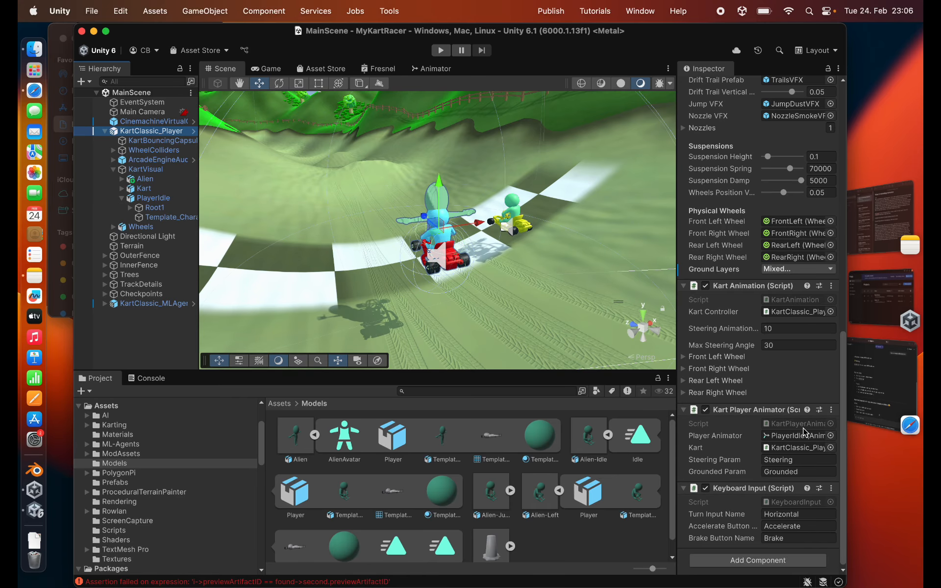
left_click(791, 441)
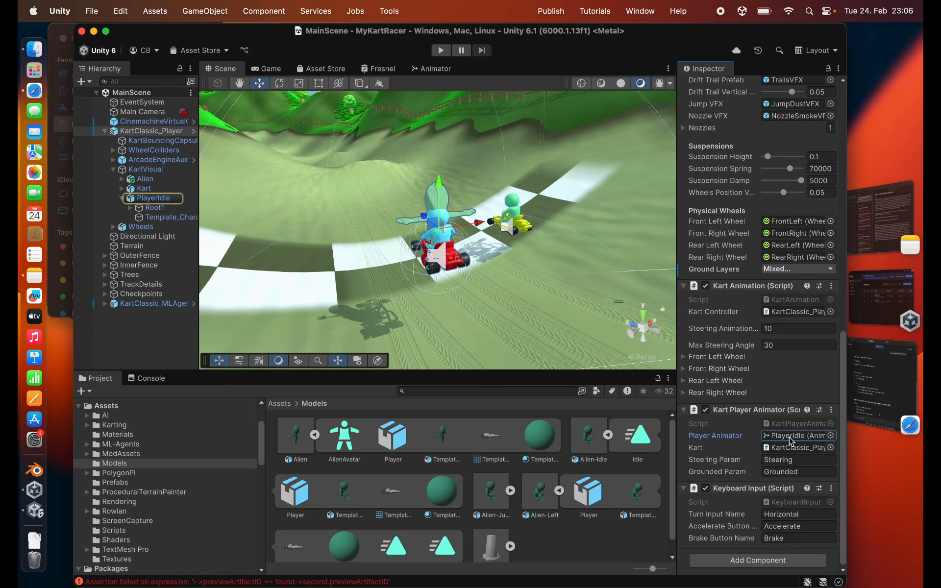
- Locate the PlayerController asset used by PlayerIdle's Animator and reveal it in Finder
left_click(155, 198)
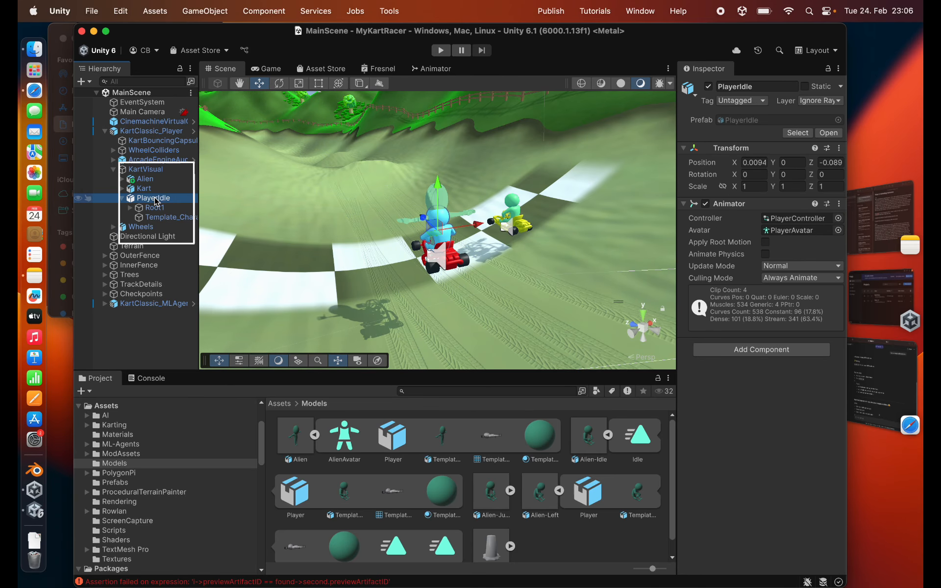
left_click(795, 219)
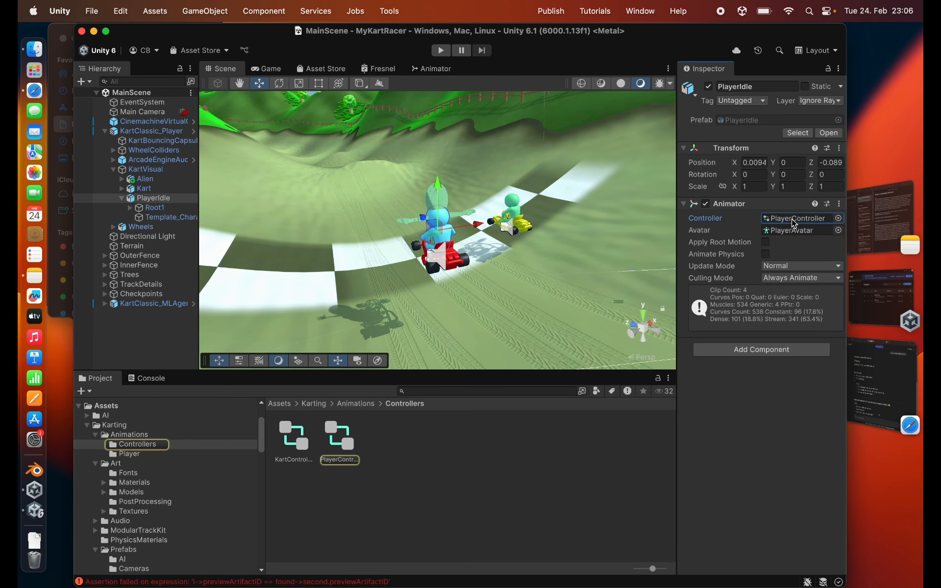
left_click(342, 441)
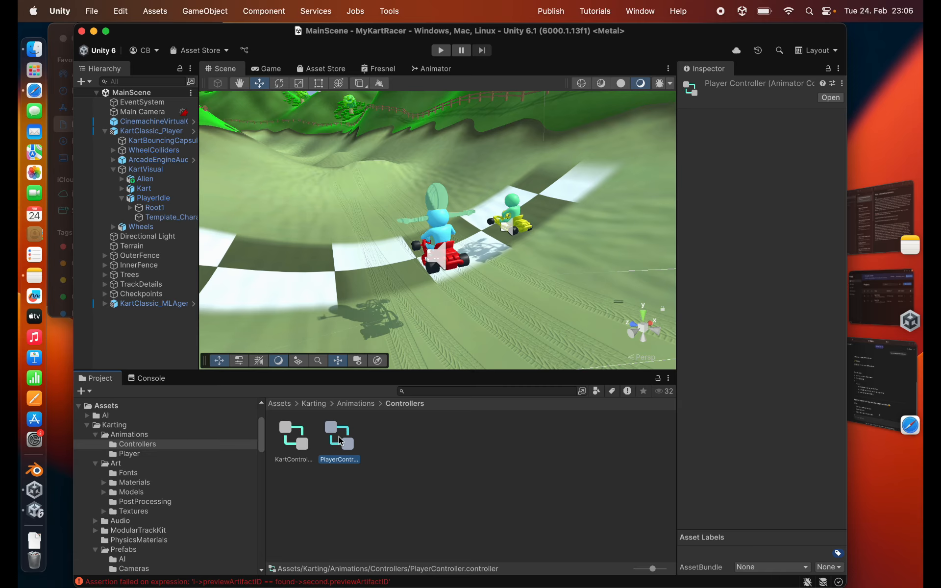
right_click(342, 440)
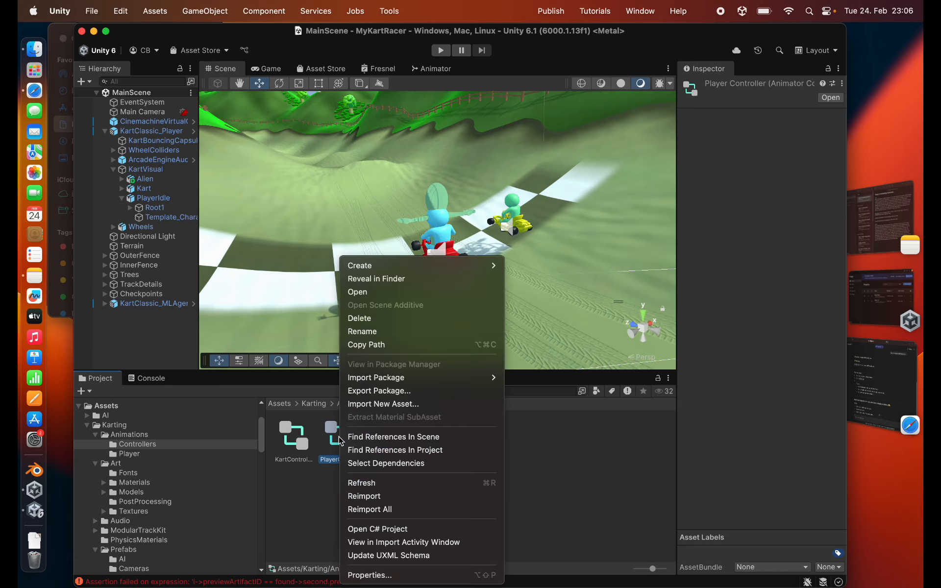
left_click(358, 279)
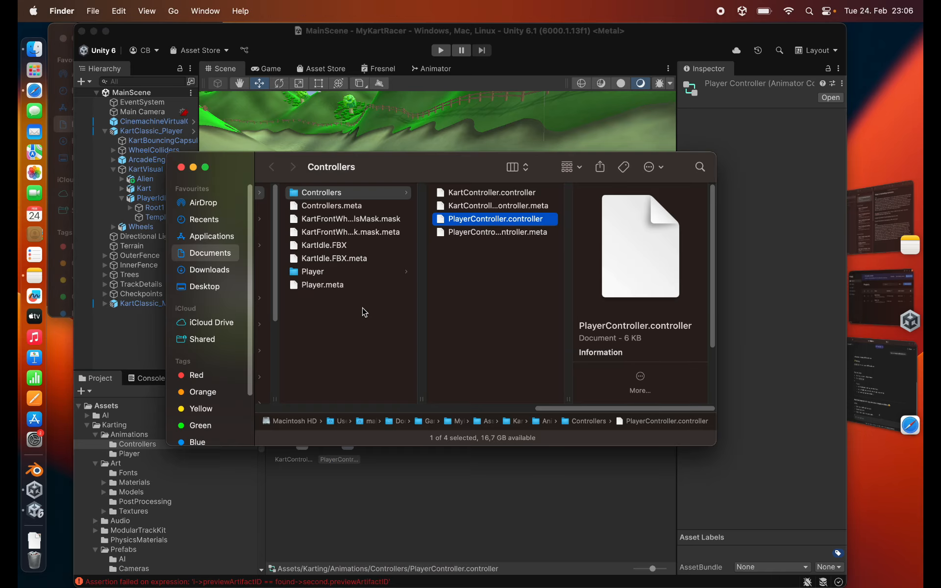
- Create a folder named Animation in the project's Assets folder and paste a copy of PlayerController.controller into it
scroll(363, 251, "left", 10)
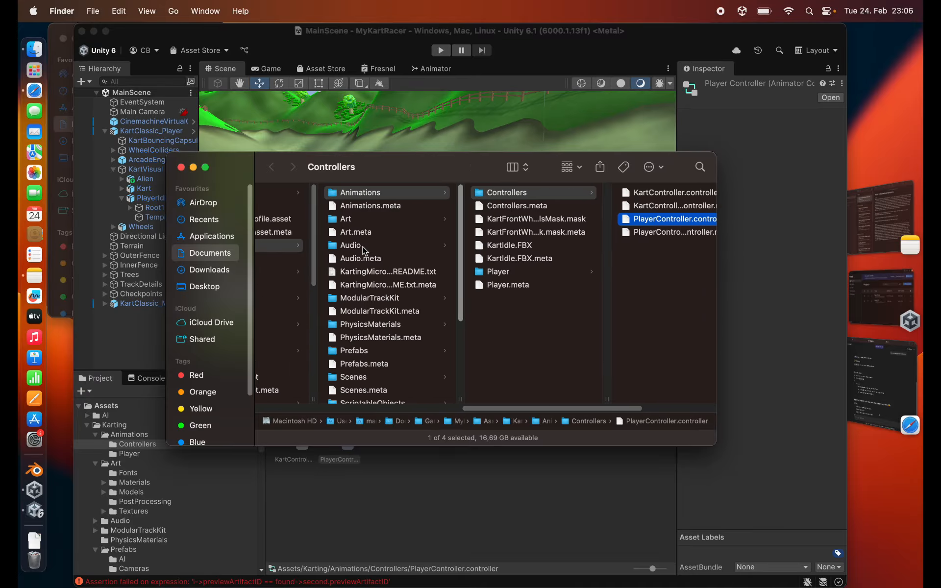
scroll(363, 251, "left", 5)
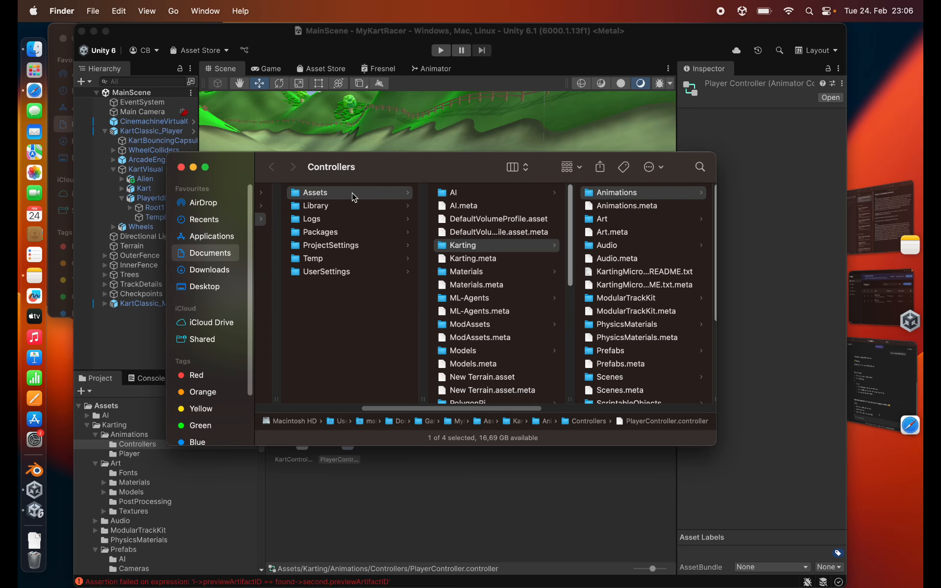
left_click(353, 193)
key("super+shift+n")
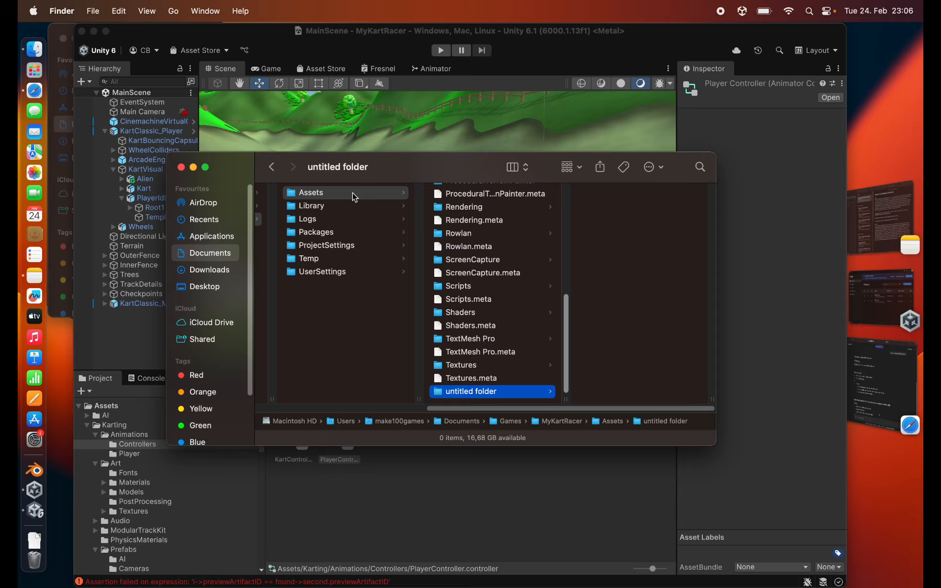
type("Animation")
key("Return")
key("super+v")
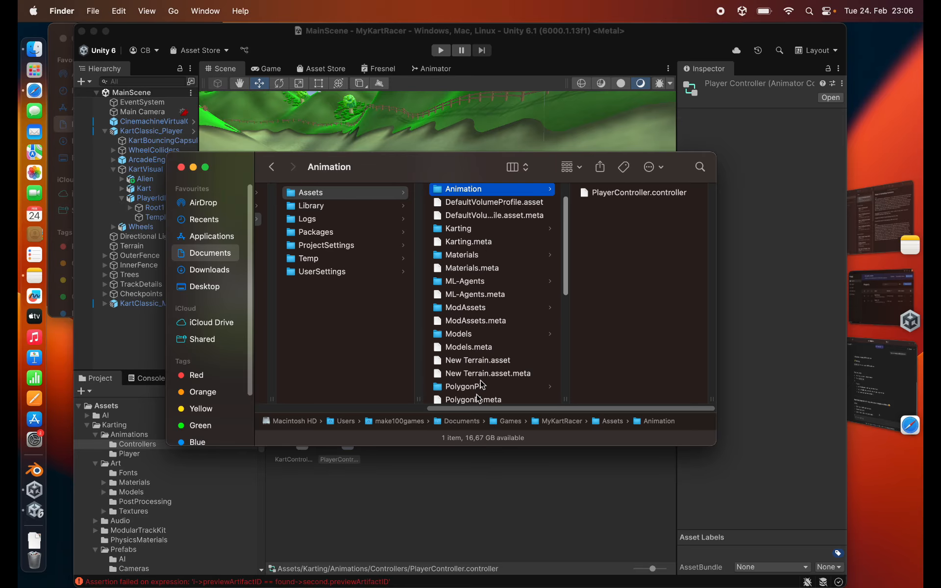
- Switch back to Unity and open the copied PlayerController from the Animation folder in the Animator
left_click(108, 459)
left_click(111, 426)
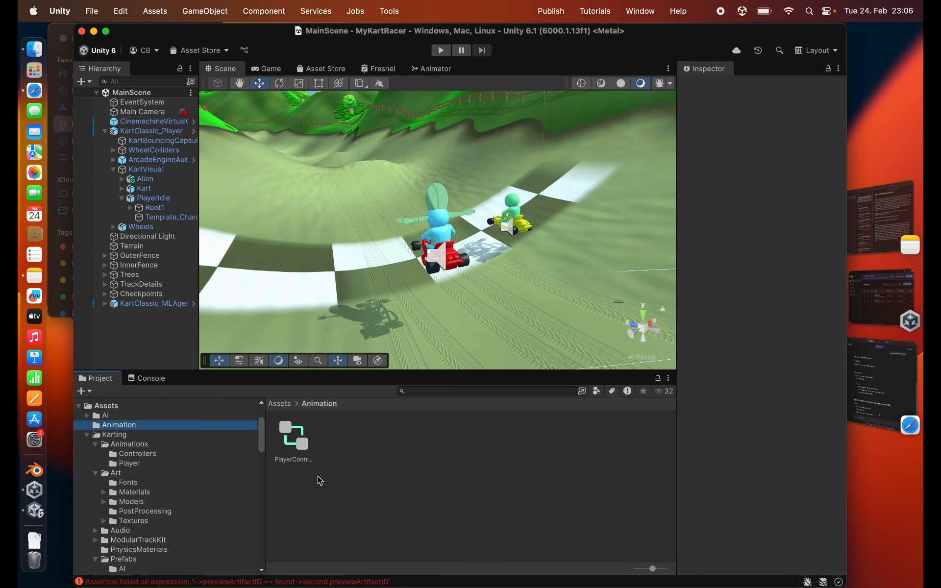
double_click(291, 444)
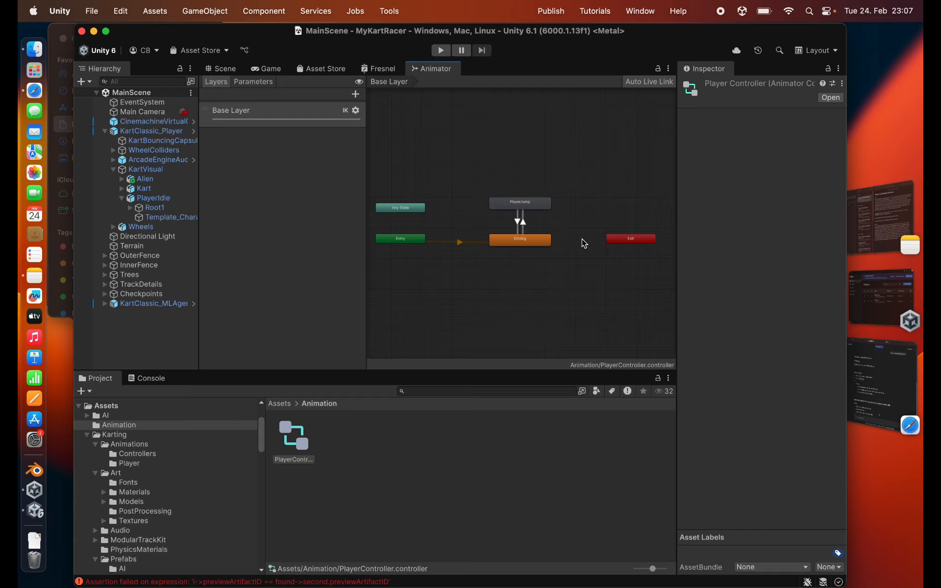
- Assign the Jump clip from the alien's jump model as the motion of the PlayerJump state
left_click(521, 207)
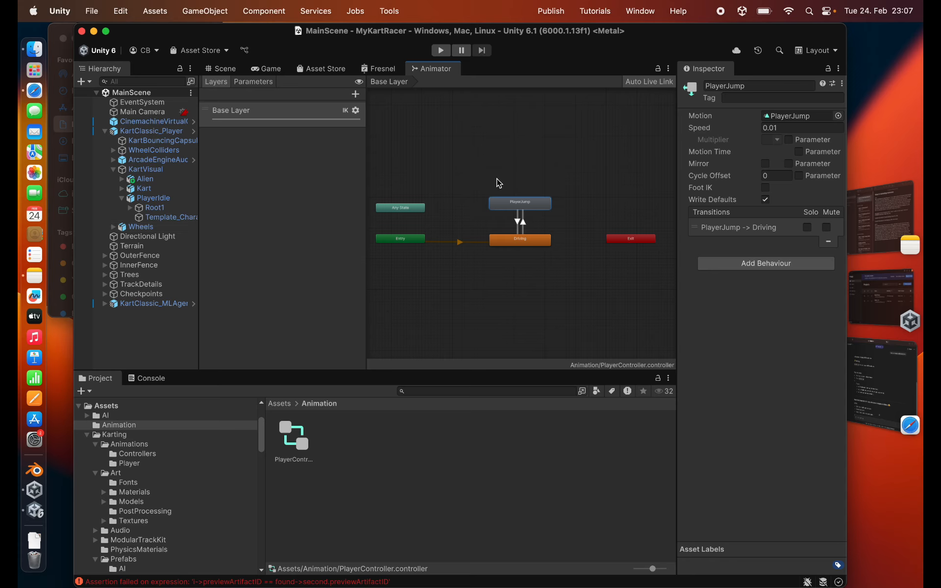
left_click(87, 436)
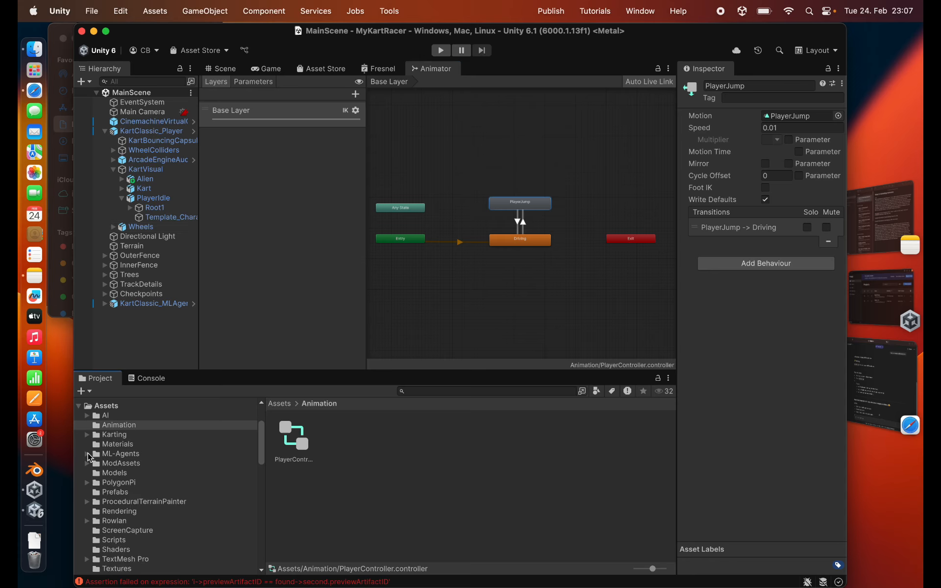
left_click(113, 473)
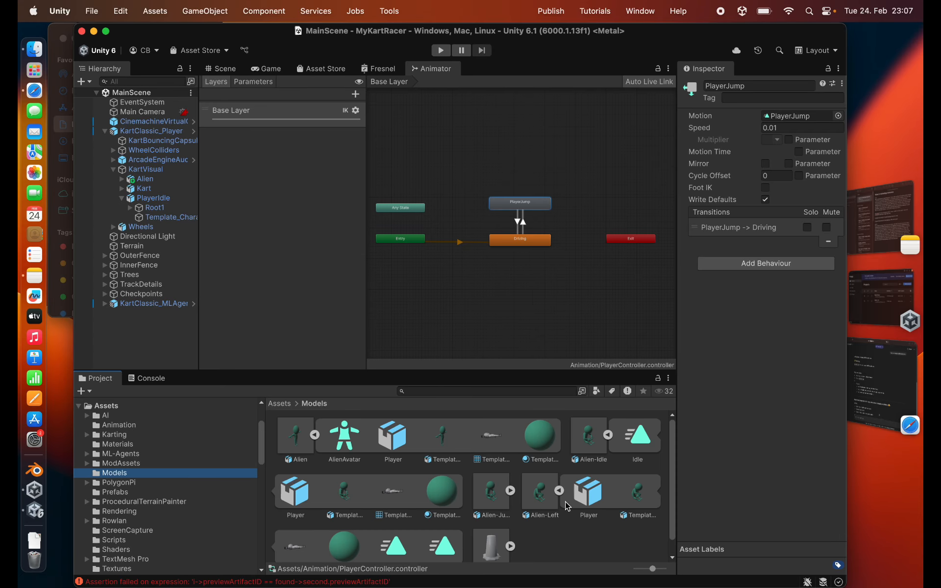
scroll(396, 512, "down", 1)
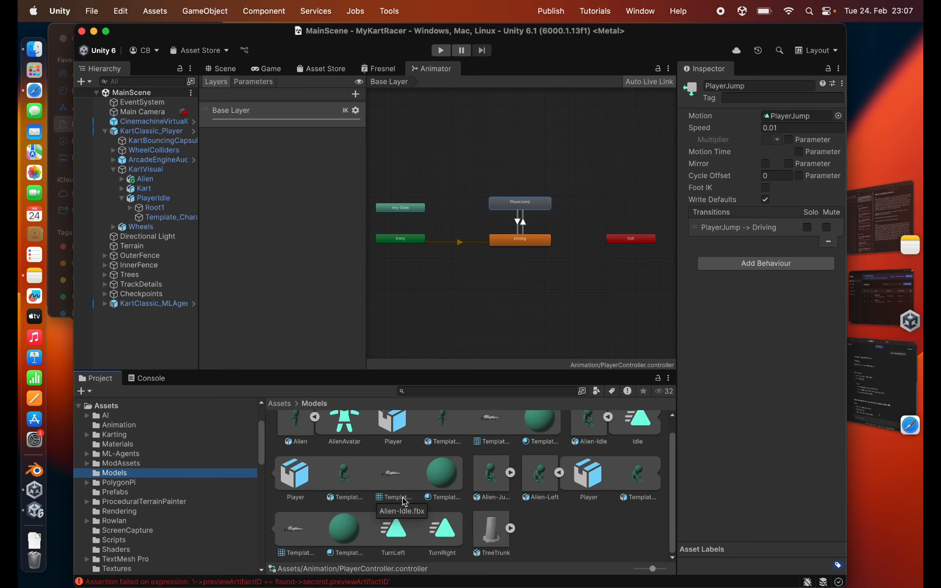
left_click(510, 473)
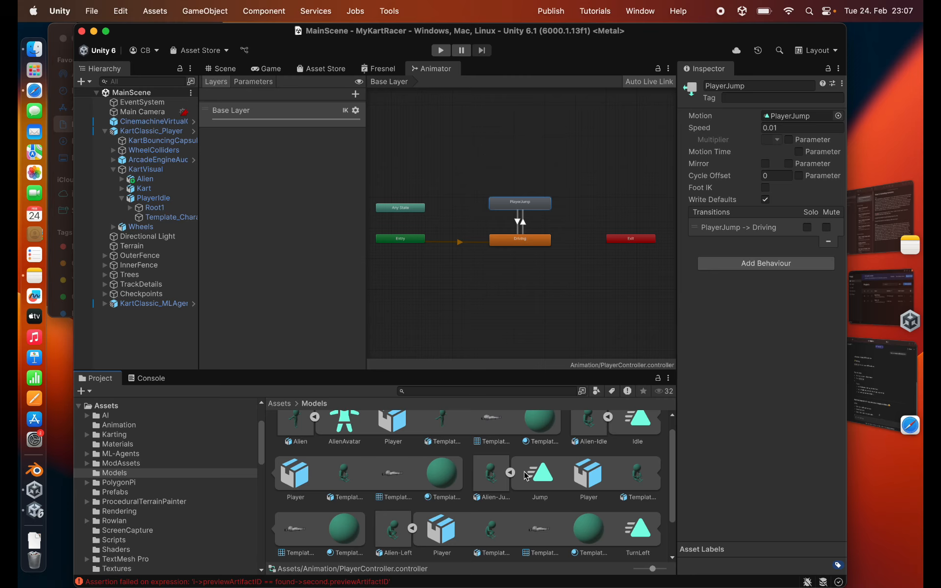
left_click_drag(535, 470, 785, 116)
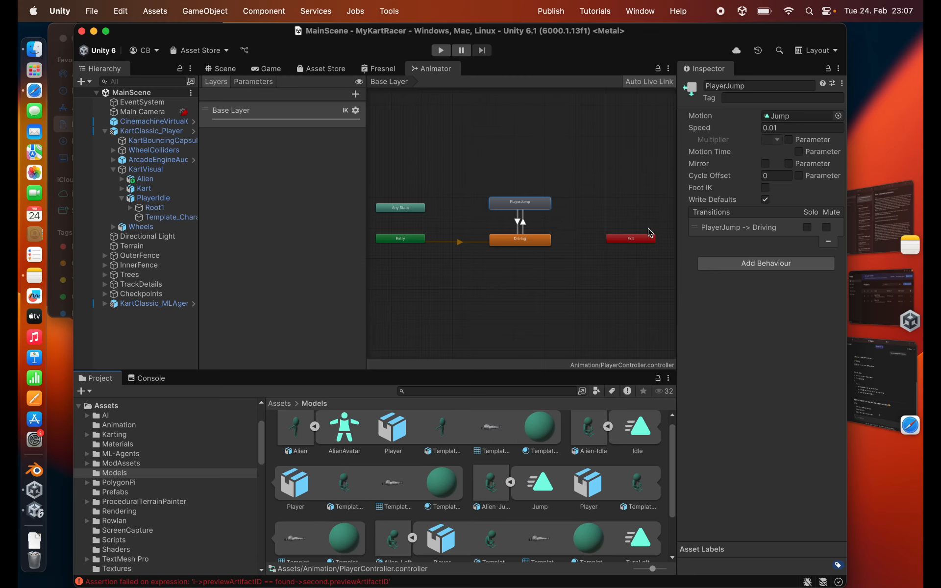
- Open the Driving state's blend tree and assign the alien's TurnLeft clip to the motion at threshold -1
left_click(533, 248)
double_click(797, 115)
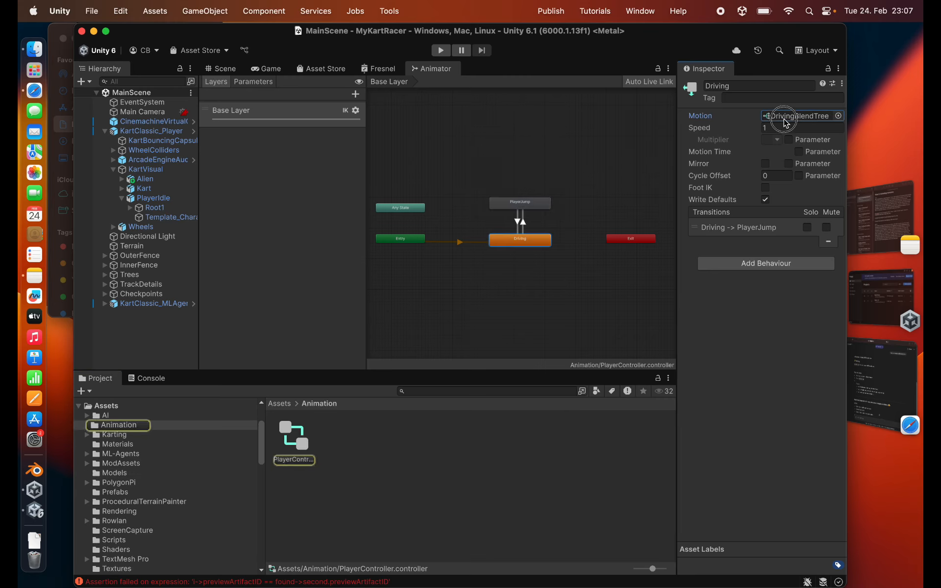
left_click(115, 473)
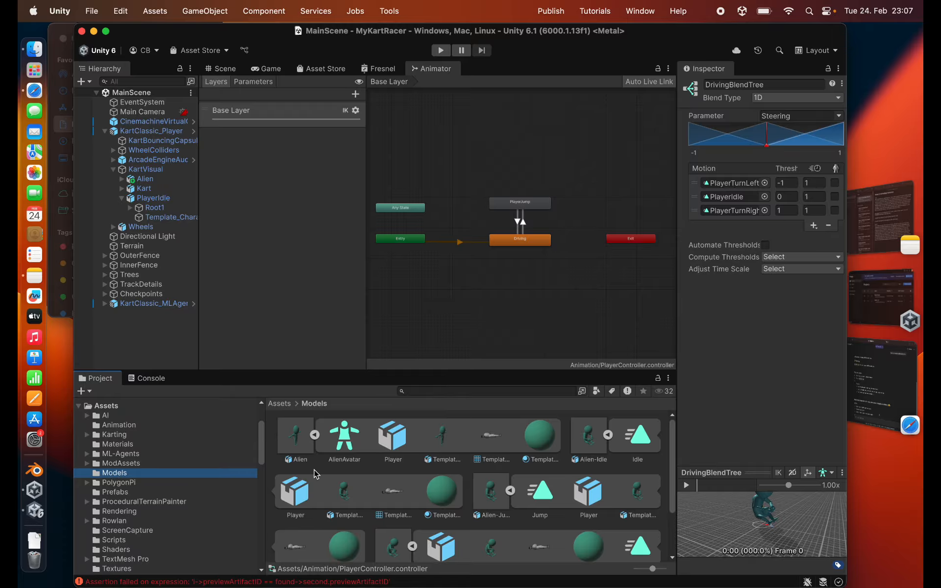
scroll(493, 496, "down", 3)
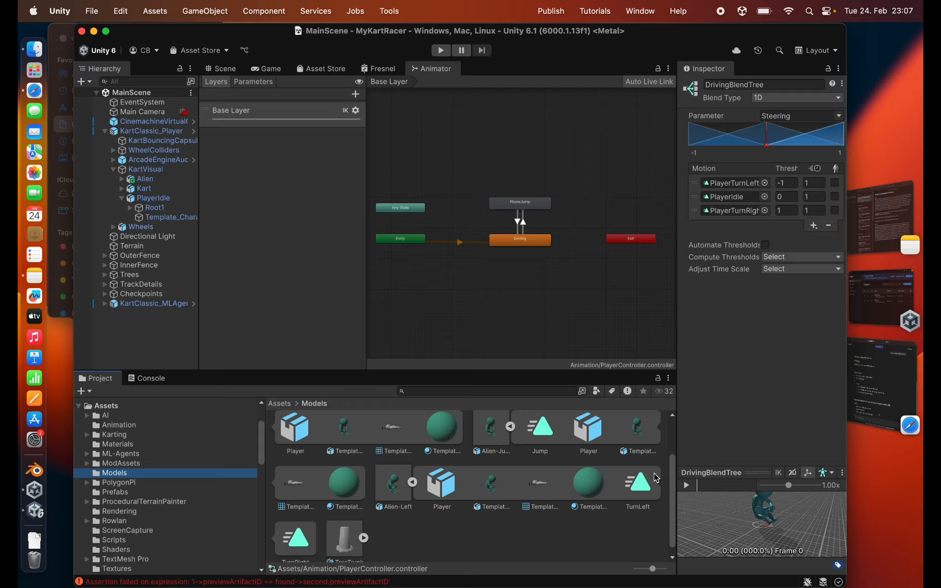
left_click_drag(636, 487, 722, 184)
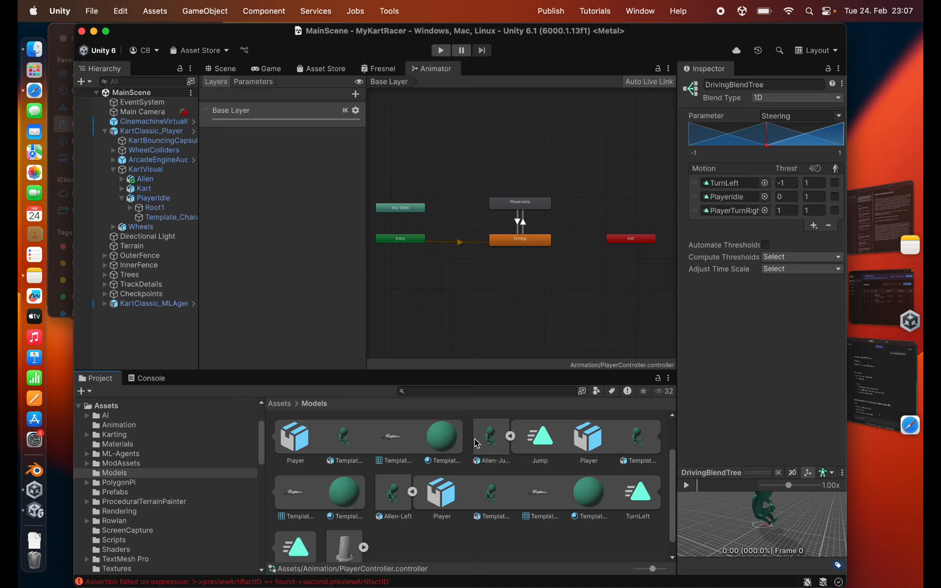
- Assign the alien's Idle clip to the blend tree motion at threshold 0 and TurnRight to the one at threshold 1
scroll(392, 486, "up", 2)
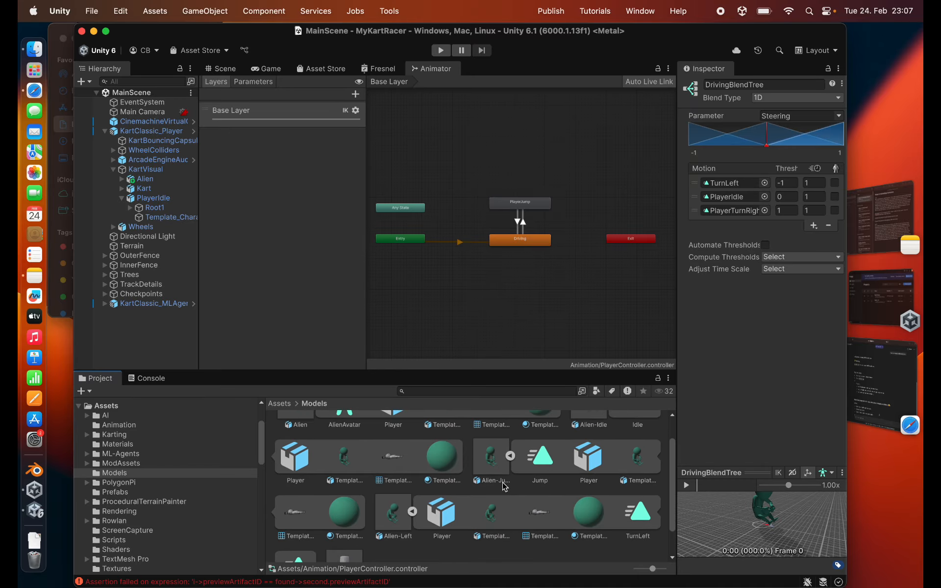
left_click_drag(636, 434, 726, 200)
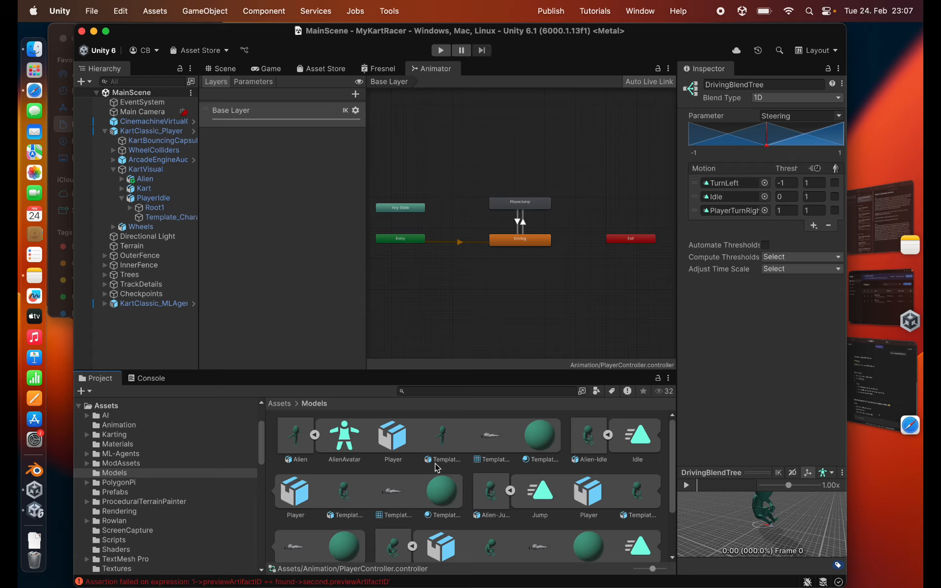
scroll(428, 479, "down", 3)
left_click_drag(296, 539, 717, 211)
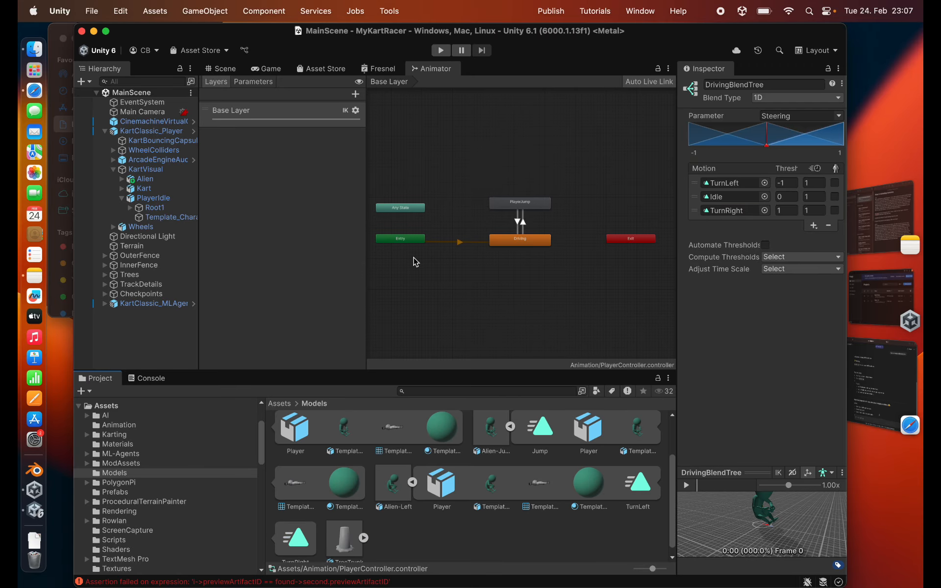
- Assign the copied PlayerController from the Animation folder as the controller of the Alien object's Animator
left_click(145, 180)
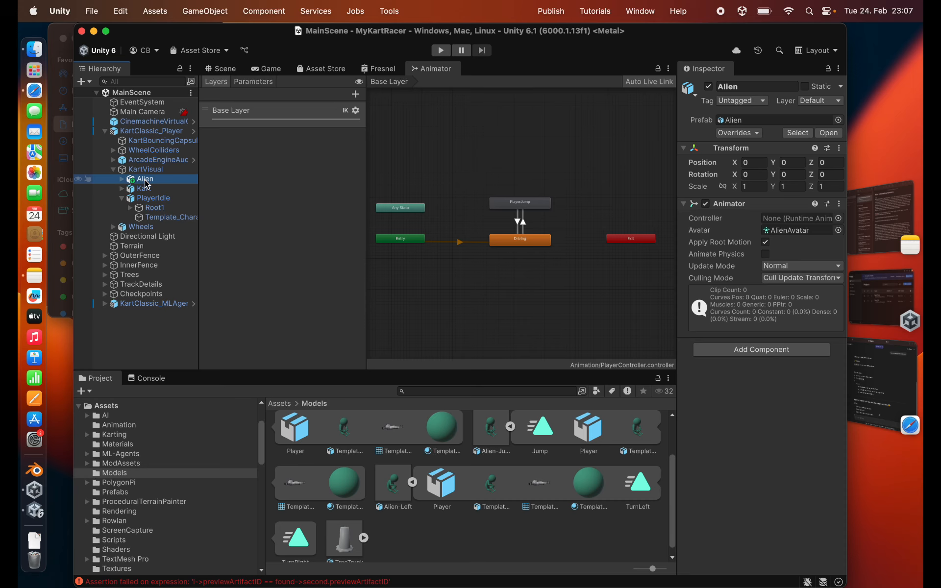
left_click(121, 427)
left_click_drag(283, 436, 770, 218)
- Deactivate the original PlayerIdle character under KartVisual in the scene
left_click(152, 131)
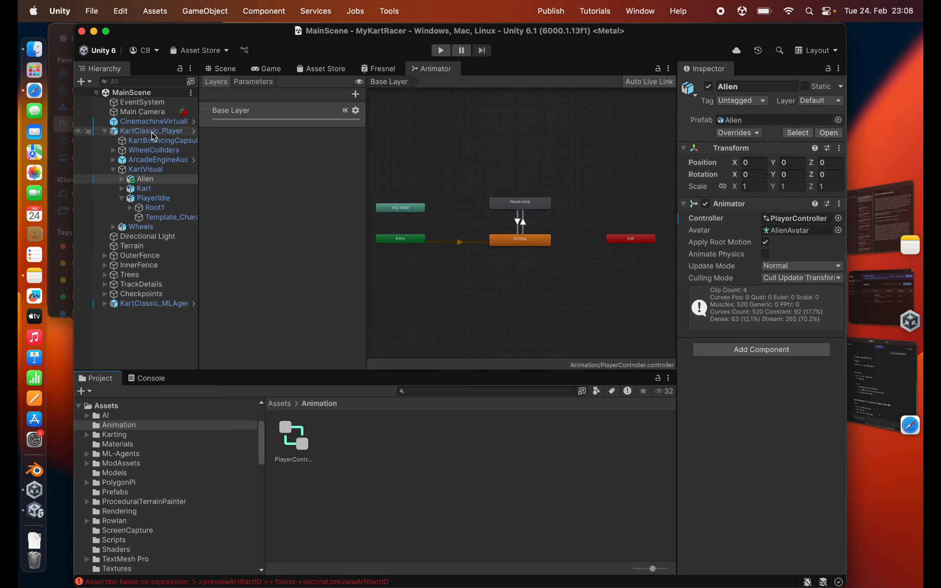
scroll(734, 466, "down", 10)
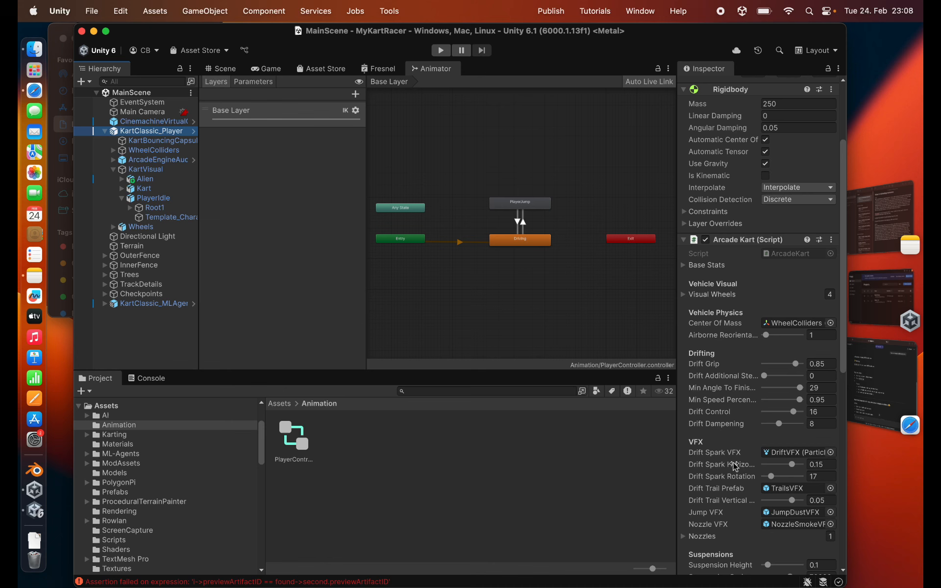
left_click(149, 199)
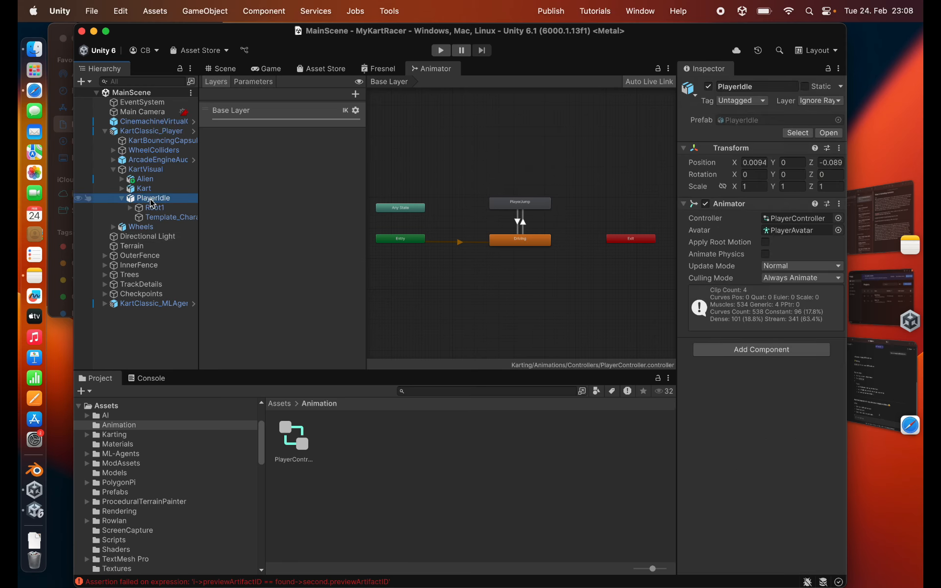
left_click(219, 68)
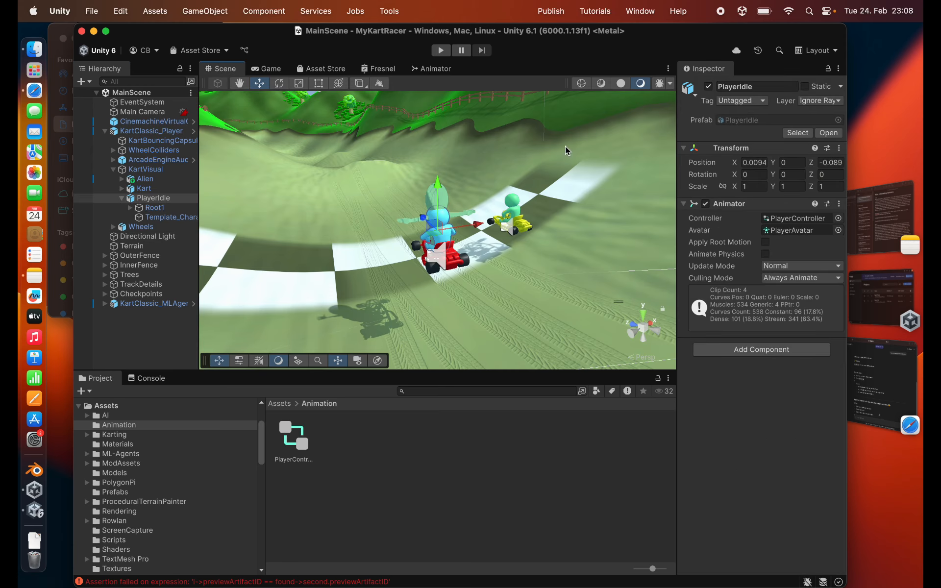
left_click(709, 87)
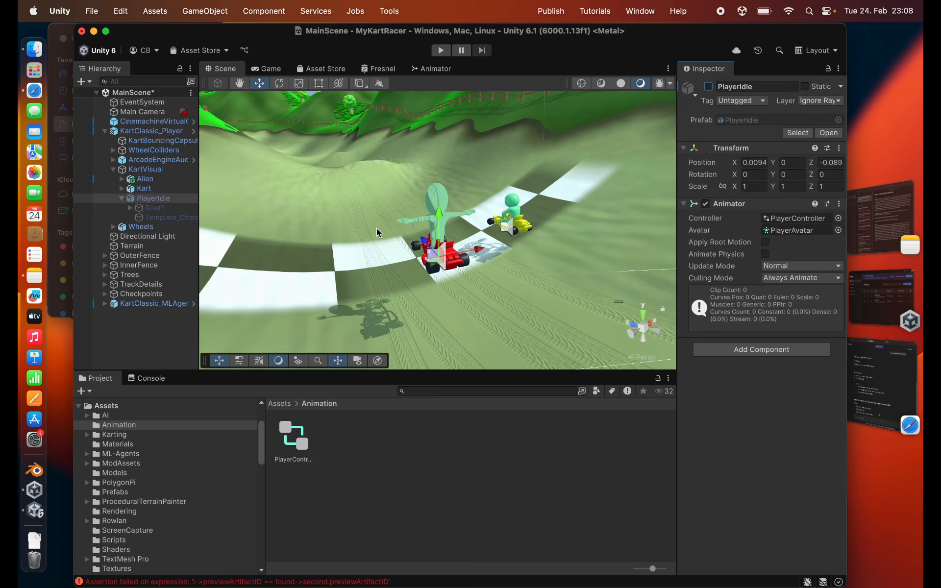
- Set the Player Animator of KartClassic_Player's Kart Player Animator script to Alien and save the scene
left_click(142, 132)
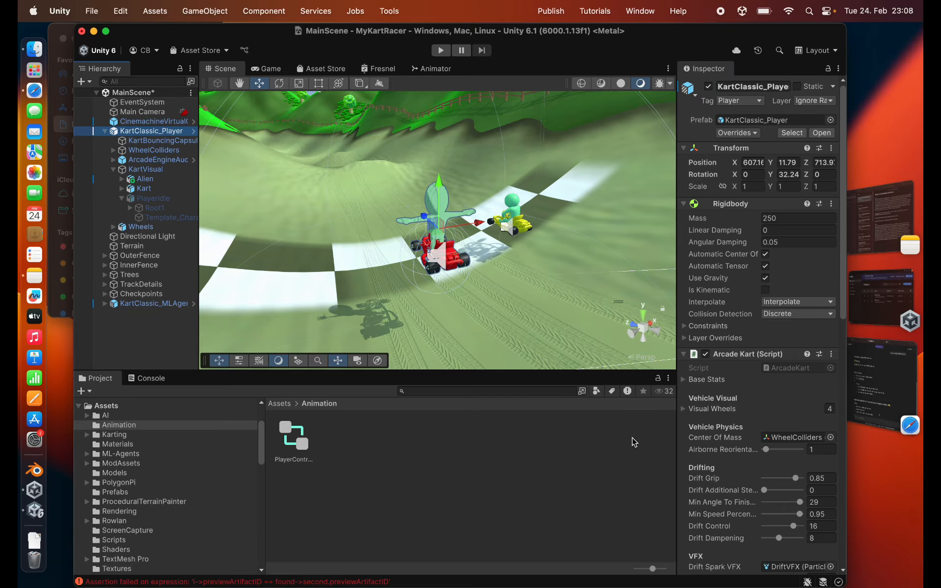
scroll(746, 517, "down", 10)
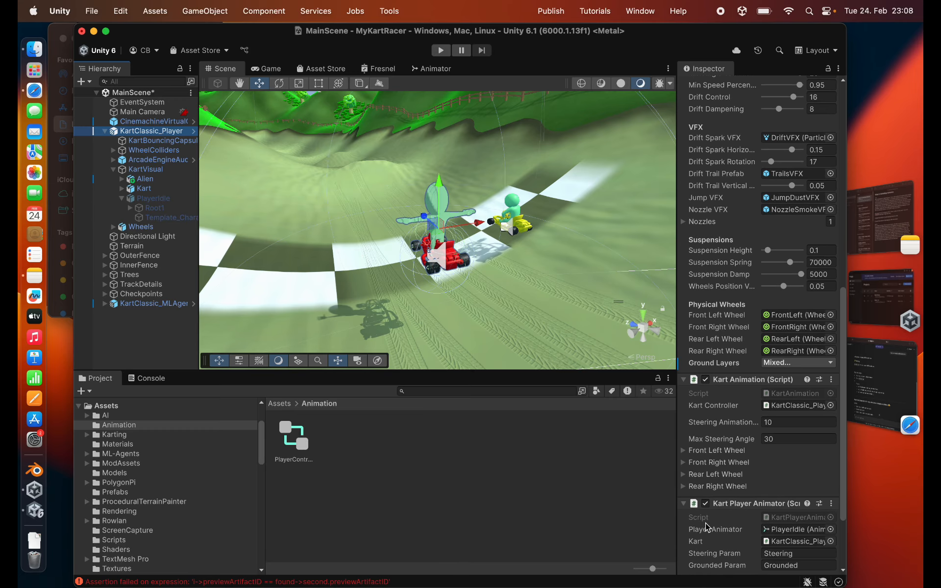
scroll(707, 528, "down", 4)
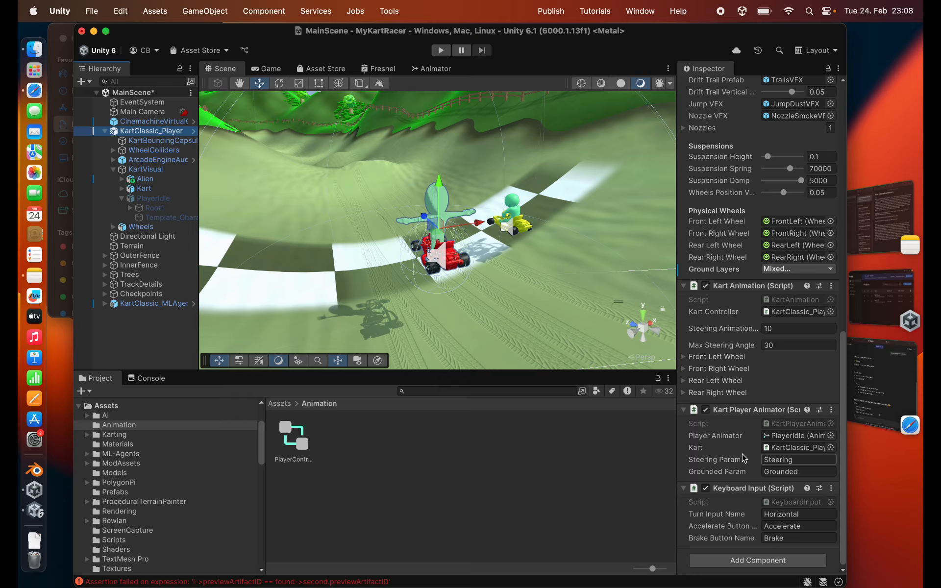
left_click(781, 436)
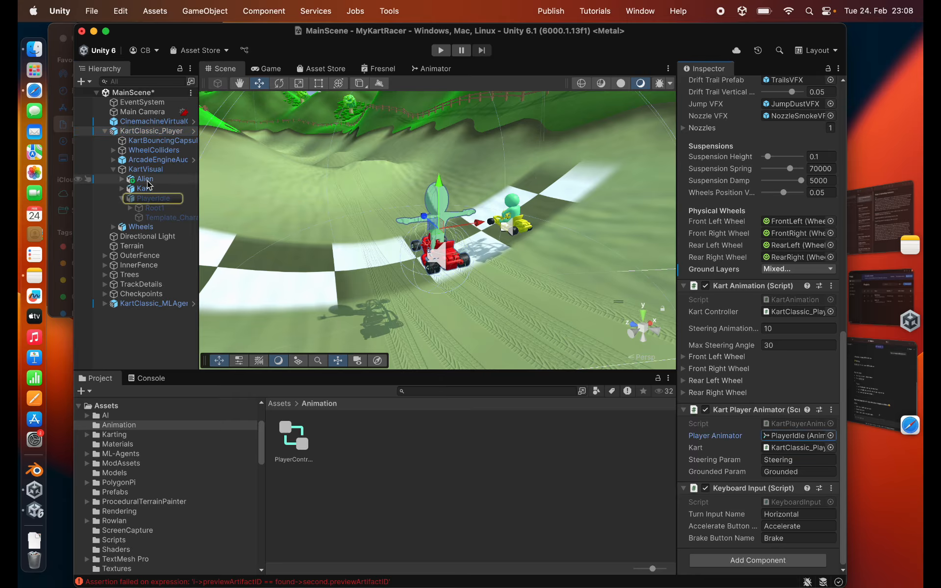
left_click_drag(147, 179, 776, 436)
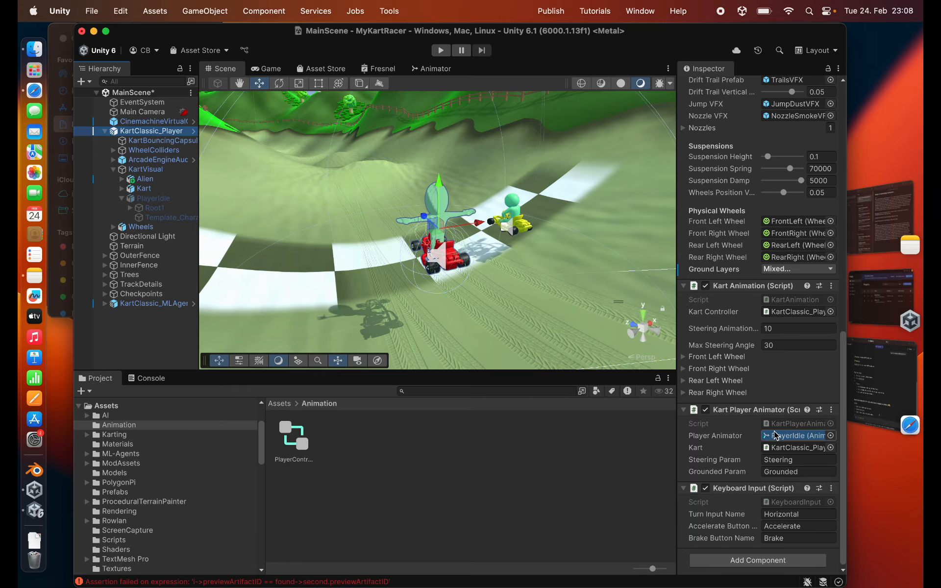
key("super+s")
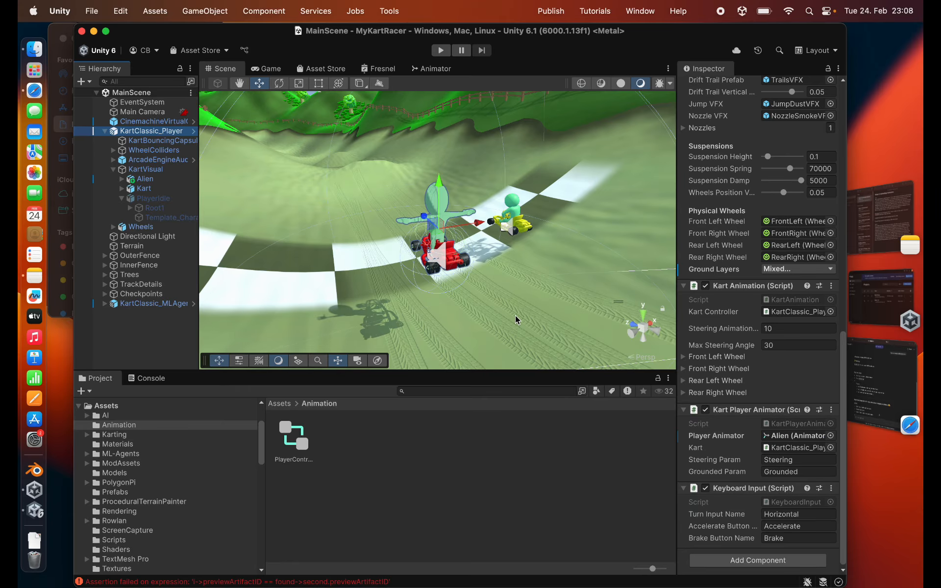
- Play the game and steer the kart right and left to test the alien's turning animations, and stop play mode
left_click(436, 49)
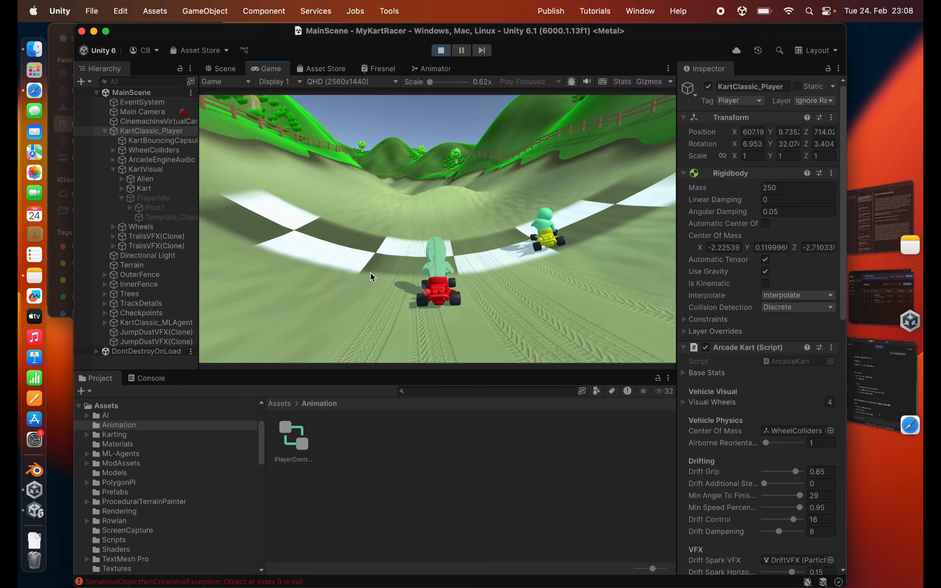
key("Right")
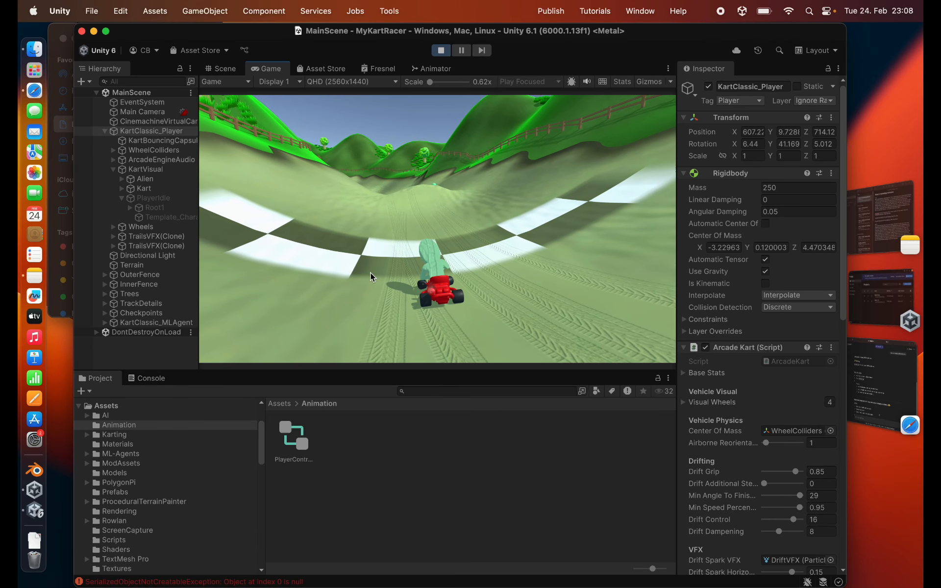
key("Left")
key("Right")
key("Left")
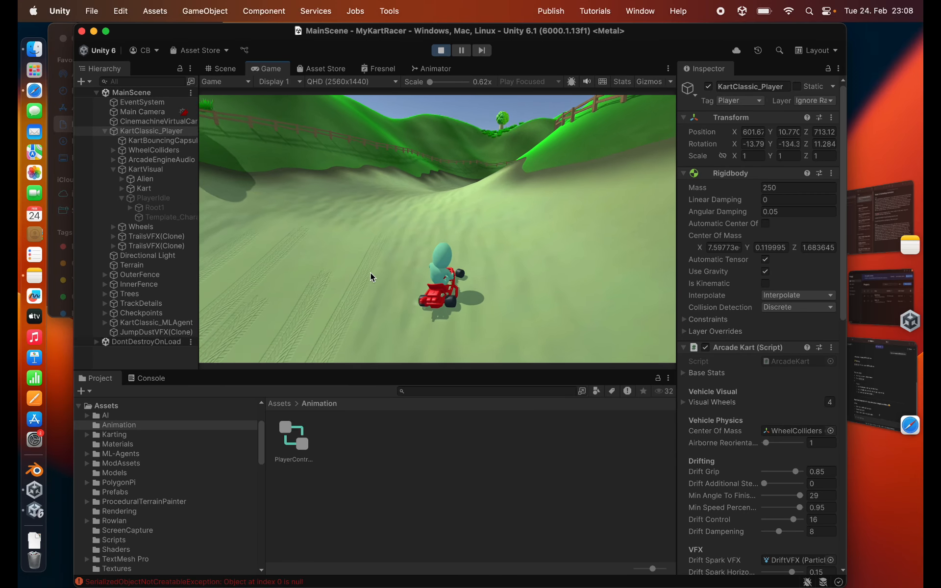
key("super+p")
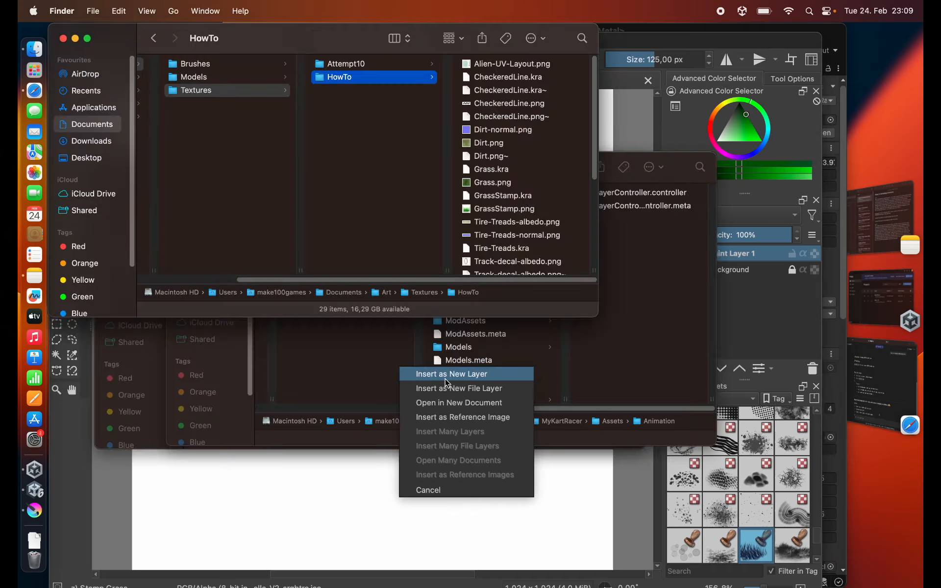
- In Krita, add a fill layer with colour #0f8700 above Paint Layer 1 in the alien texture document
left_click(466, 369)
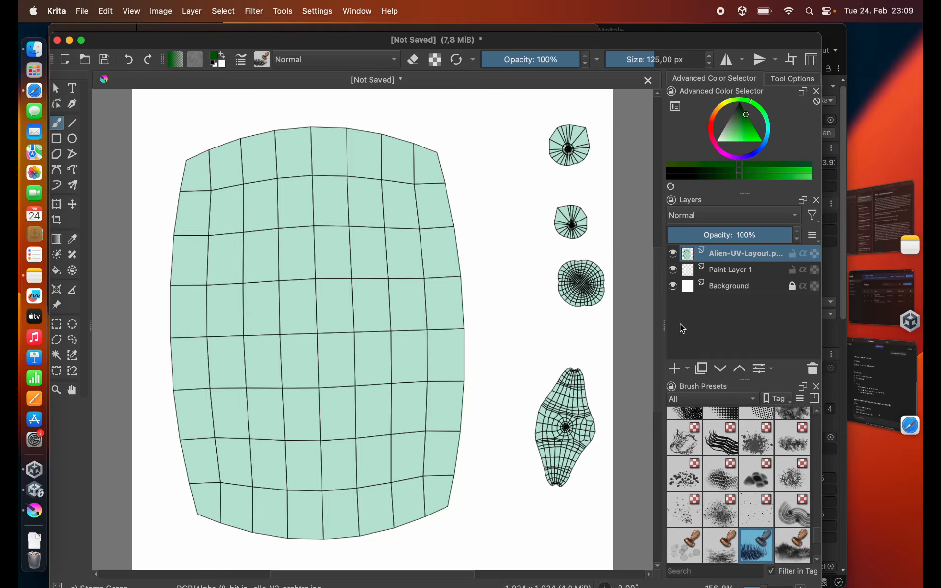
left_click(731, 269)
left_click(687, 368)
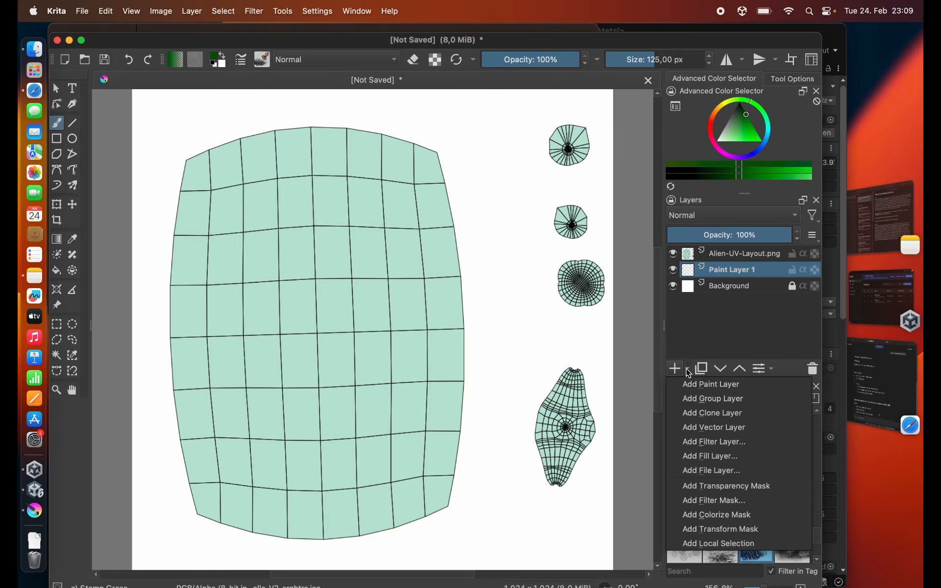
left_click(679, 463)
left_click(644, 186)
left_click(643, 185)
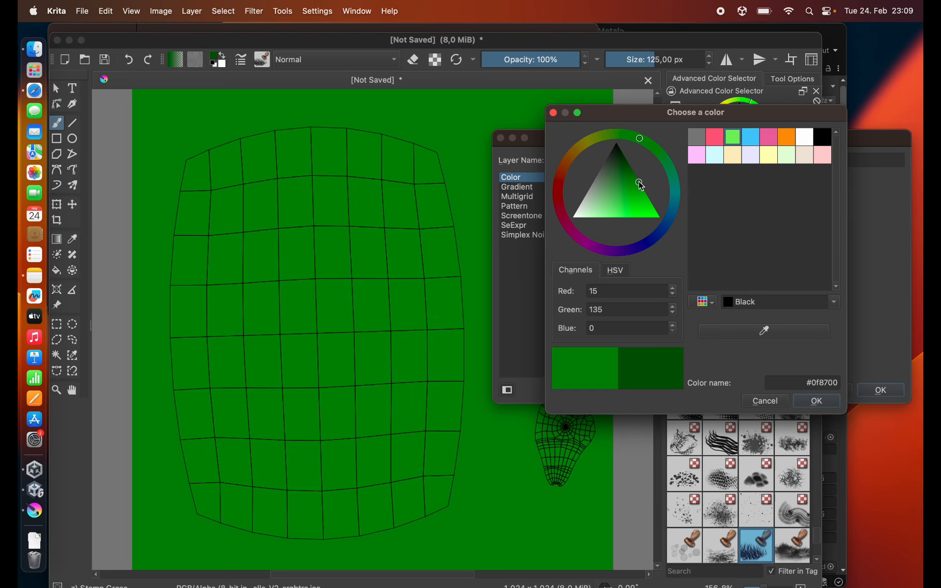
left_click(816, 401)
left_click(881, 390)
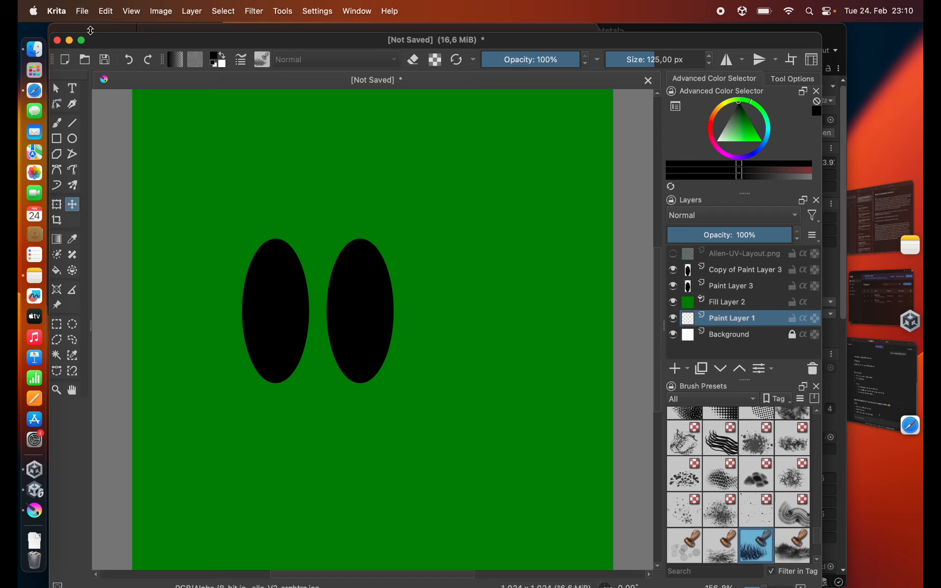
- Switch to Unity and import Alien-albedo.png from the HowTo folder in Finder into the project's Textures folder
left_click(83, 11)
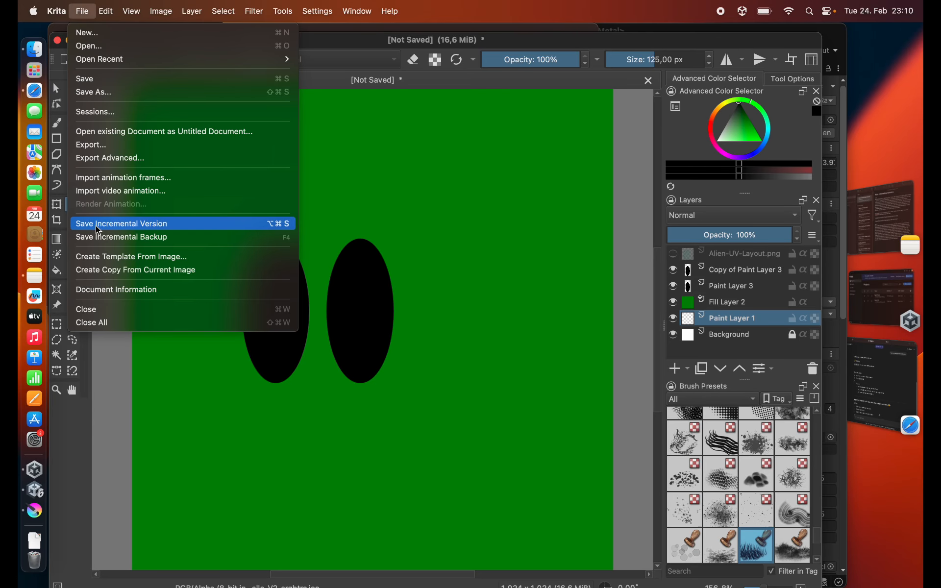
key("super+Tab")
key("super+Tab")
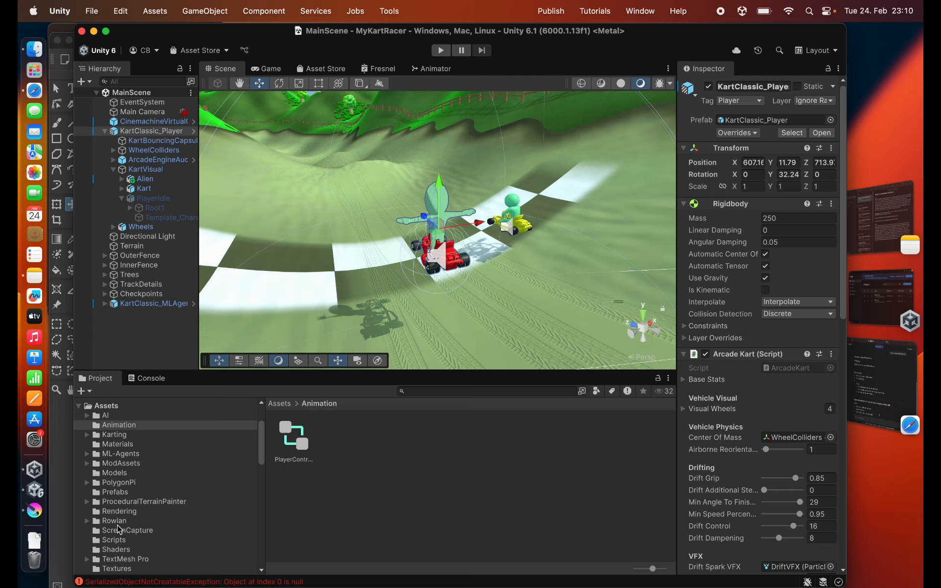
left_click(110, 569)
key("super+Tab")
key("super+Tab")
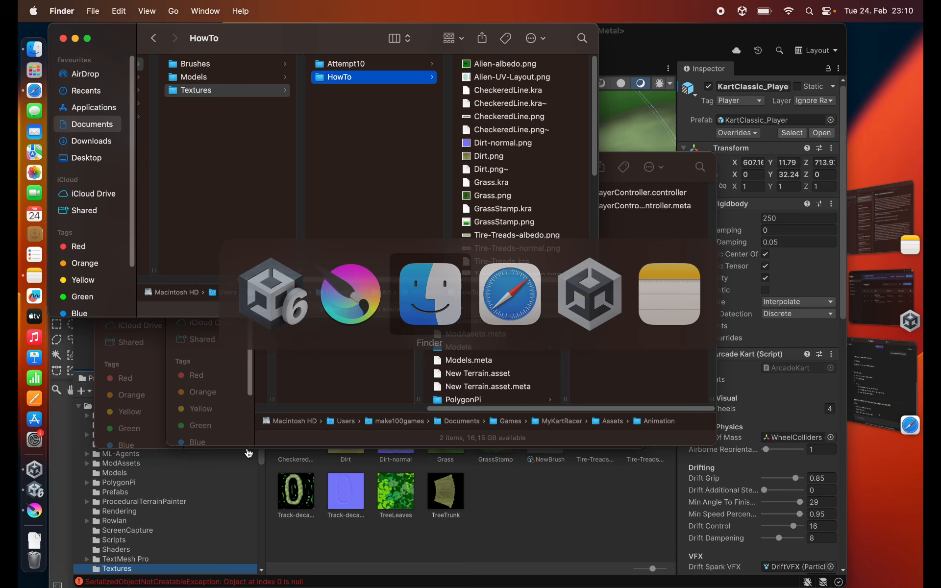
left_click_drag(488, 70, 297, 444)
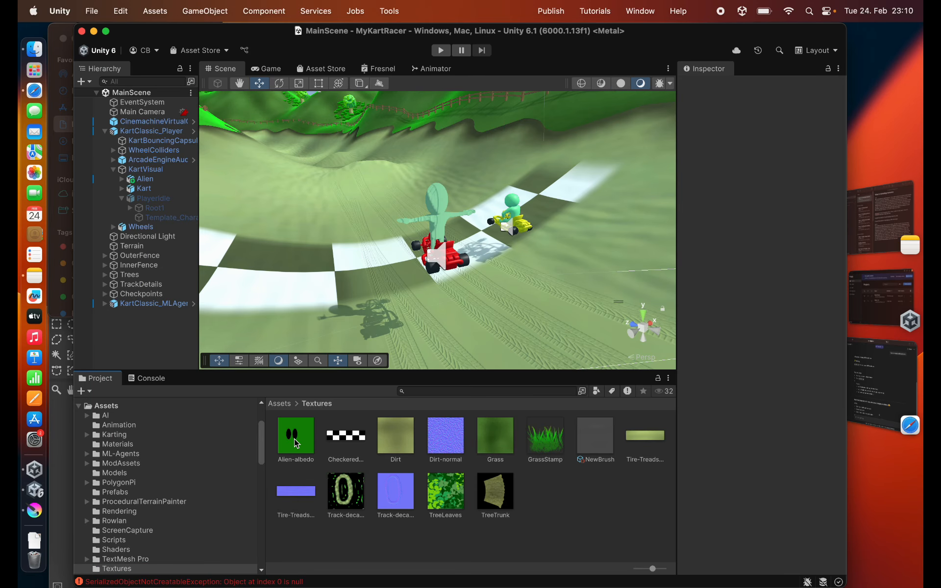
- Create a material named Alien in the Materials folder and assign the Alien-albedo texture as its base map
left_click(117, 445)
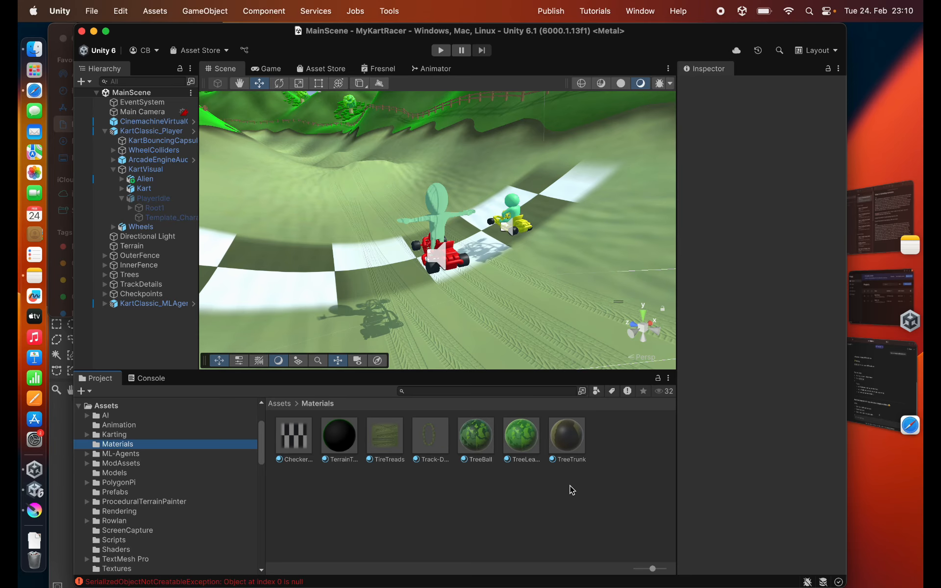
right_click(535, 513)
mouse_move(638, 263)
left_click(731, 192)
type("Alien")
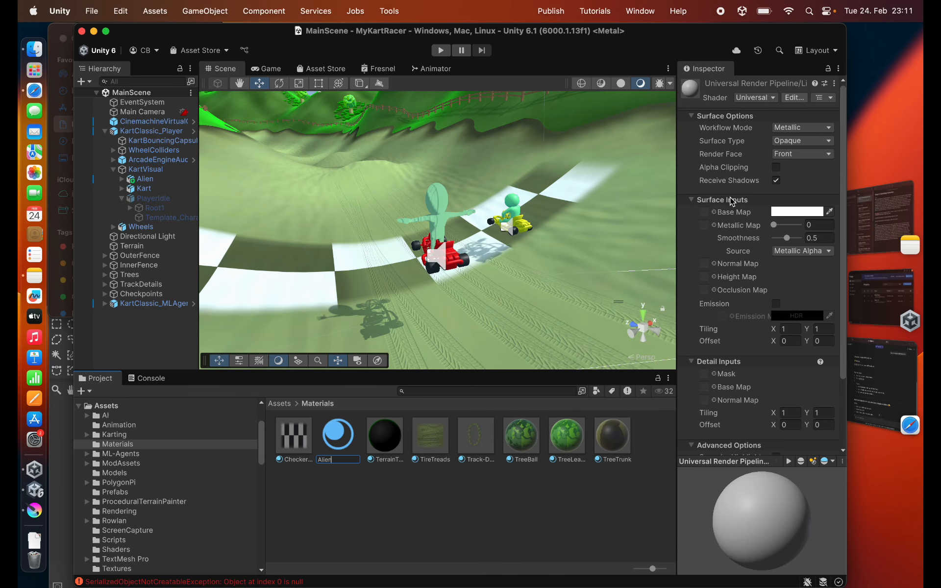
key("Return")
left_click(127, 569)
left_click_drag(296, 435, 704, 218)
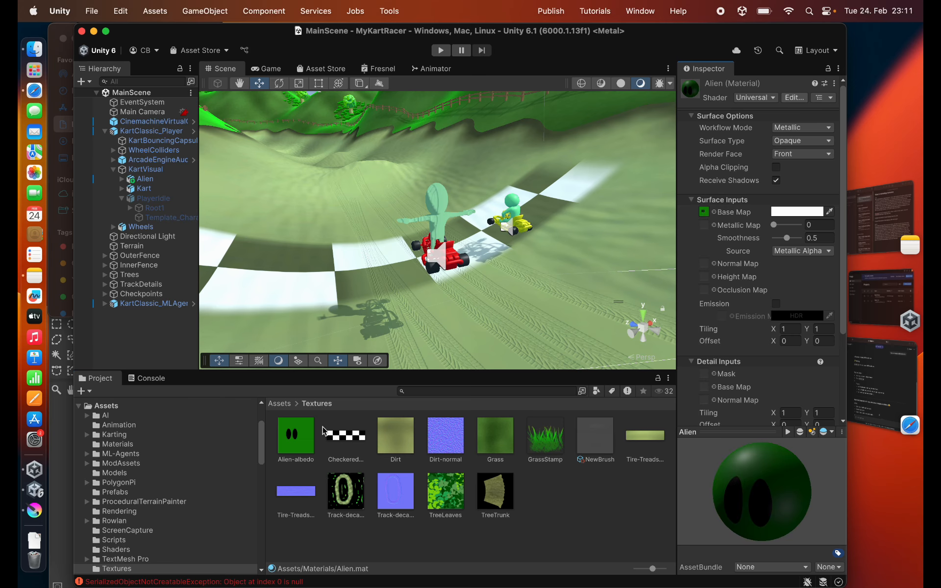
- Apply the Alien material from the Materials folder to the alien character on the player's kart in the scene
left_click(117, 445)
left_click_drag(294, 435, 607, 223)
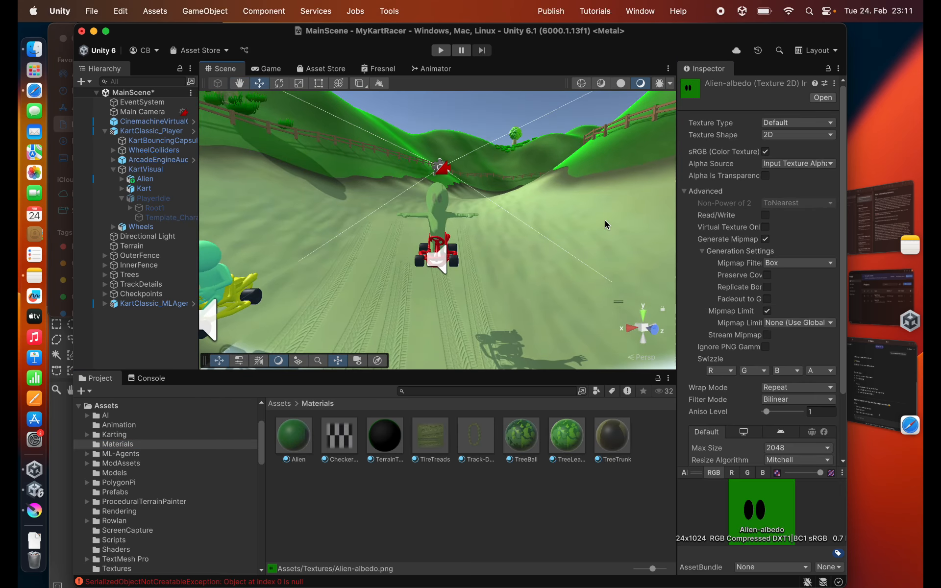
- Frame the kart's alien character in the scene and save MainScene
left_click_drag(456, 222, 476, 222, "alt")
scroll(475, 218, "up", 5)
key("super+s")
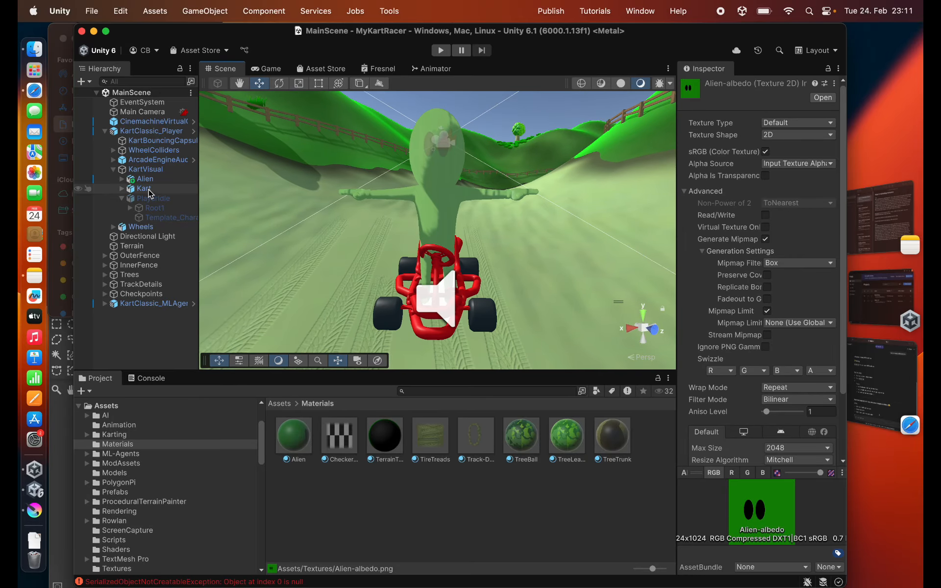
- Change the rendering layer mask of the Alien's Template_Character mesh from Default to Light Layer 1
left_click(145, 179)
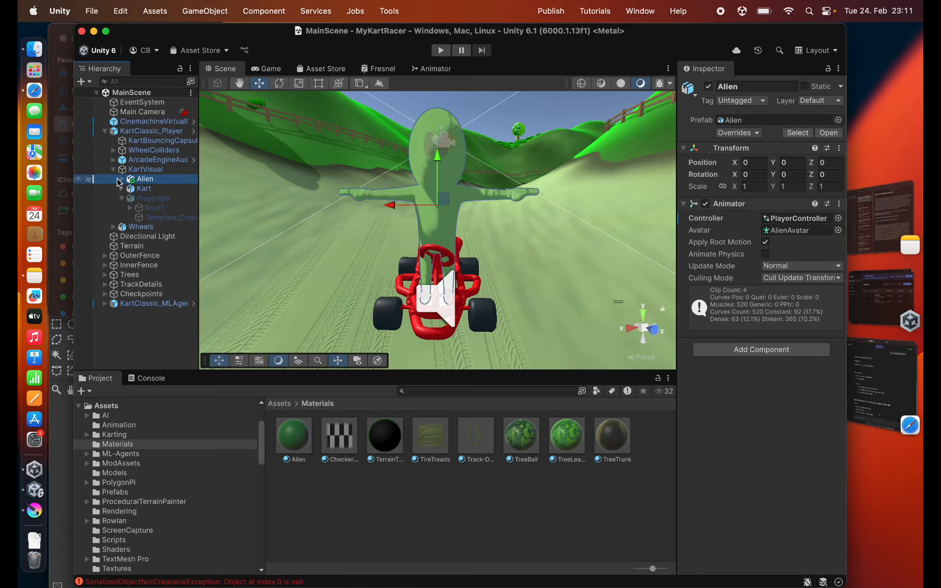
left_click(121, 179)
left_click(150, 198)
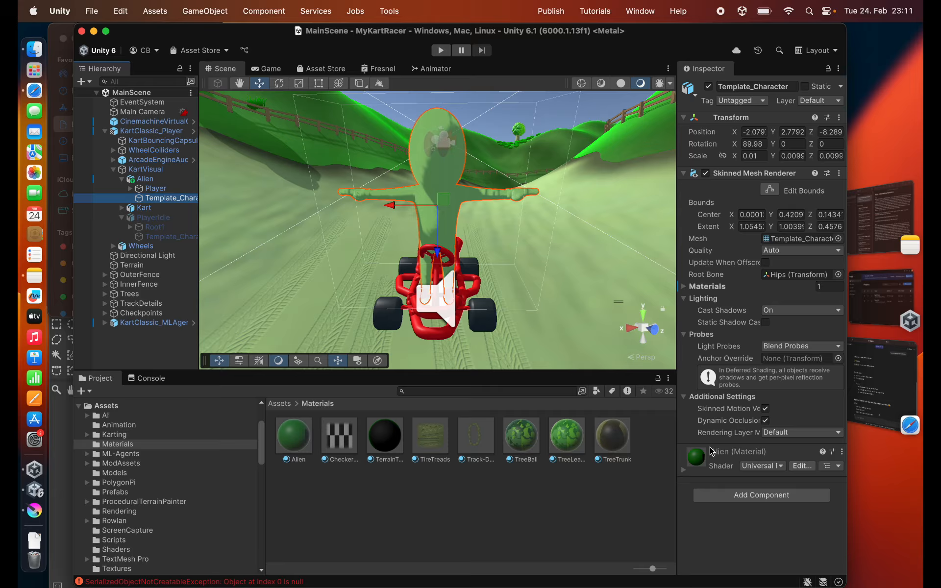
left_click(792, 433)
left_click(786, 470)
left_click(786, 481)
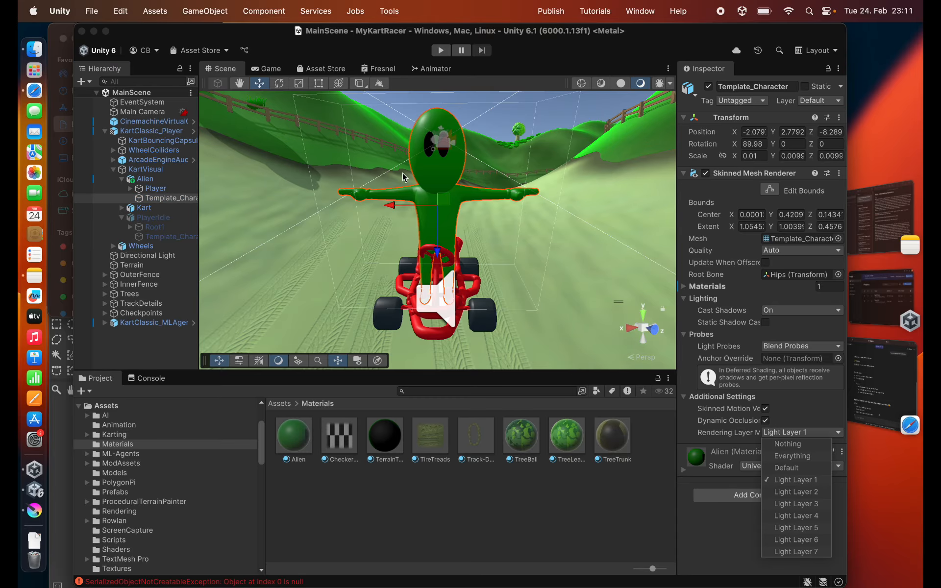
left_click(404, 177)
- Run the game and drive the player's kart along the track to test the textured alien character
left_click_drag(403, 177, 345, 219, "alt")
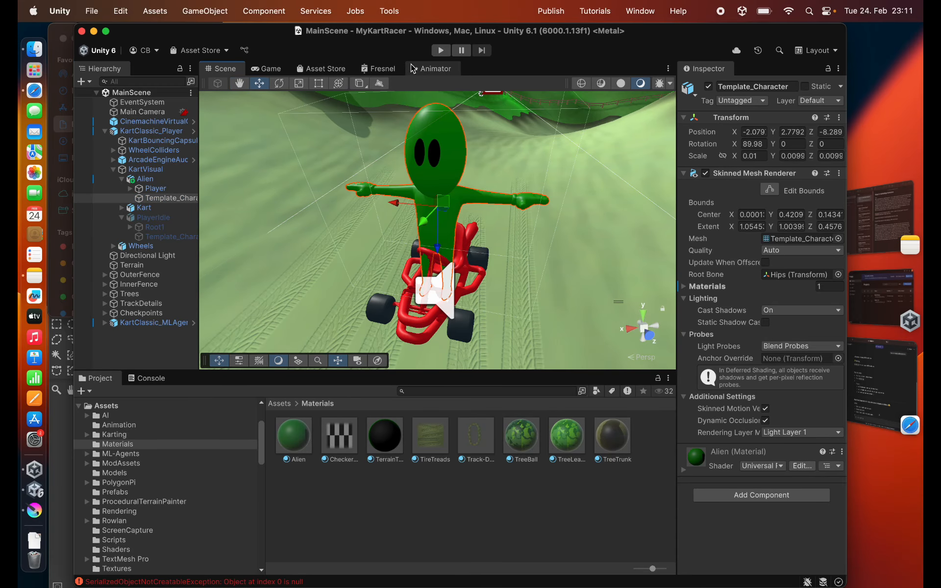
left_click(441, 50)
key("w")
key("a")
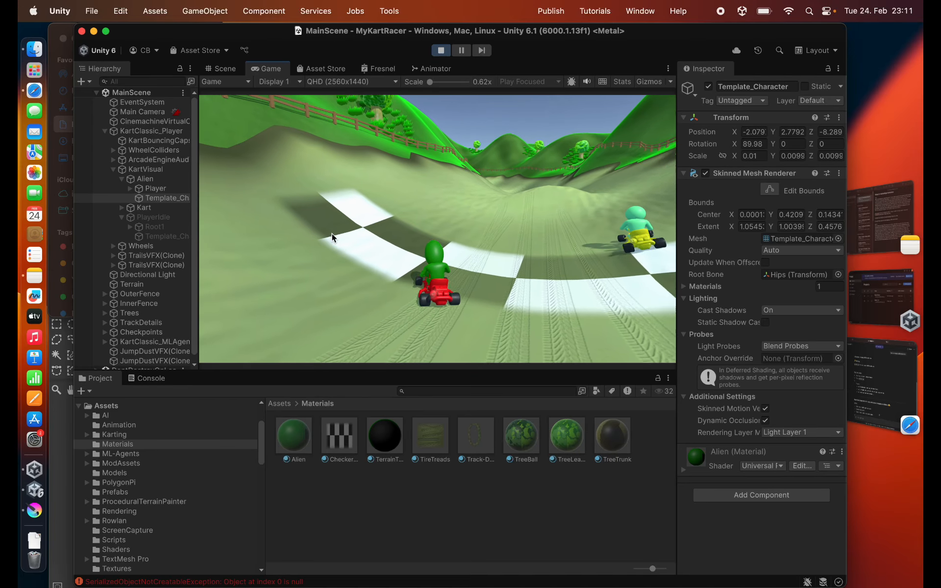
key("d")
key("a")
key("d")
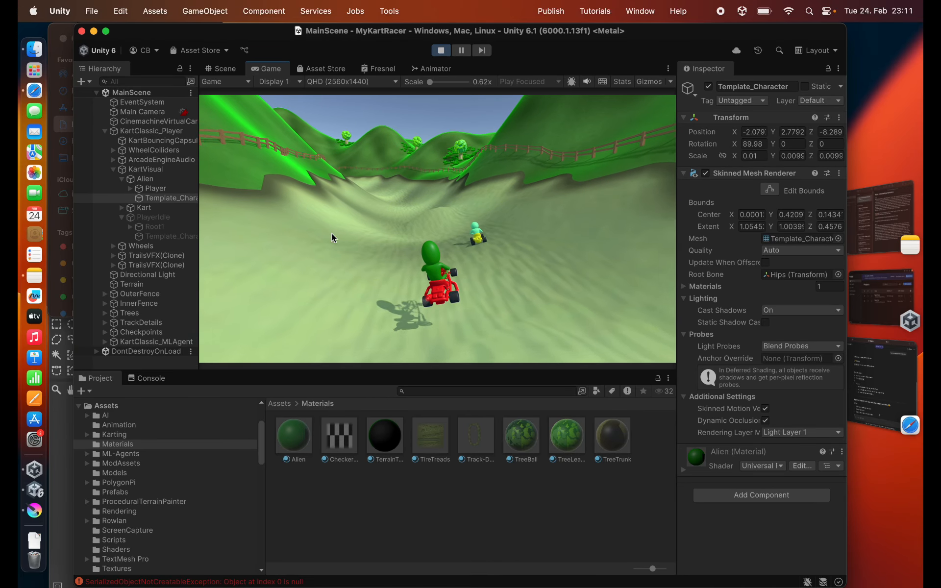
key("a")
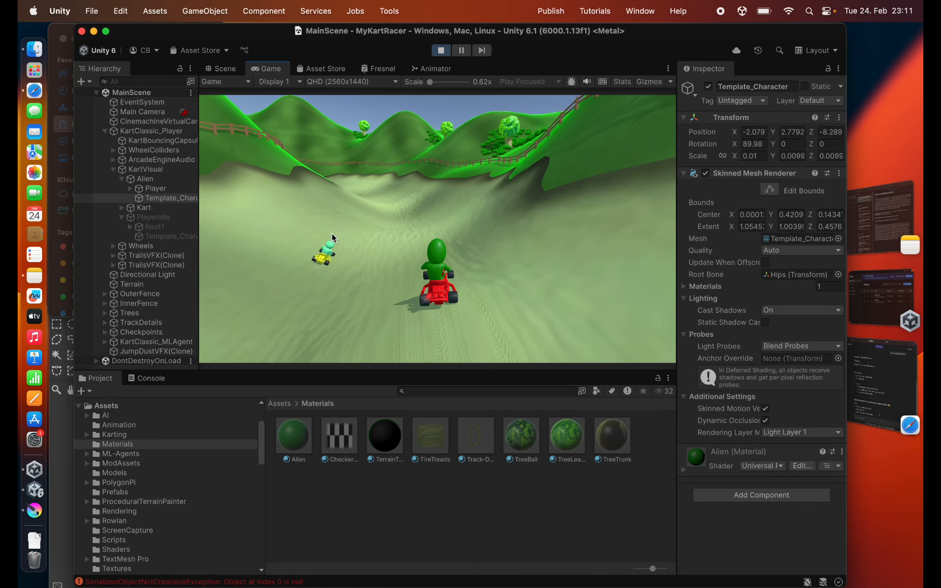
key("d")
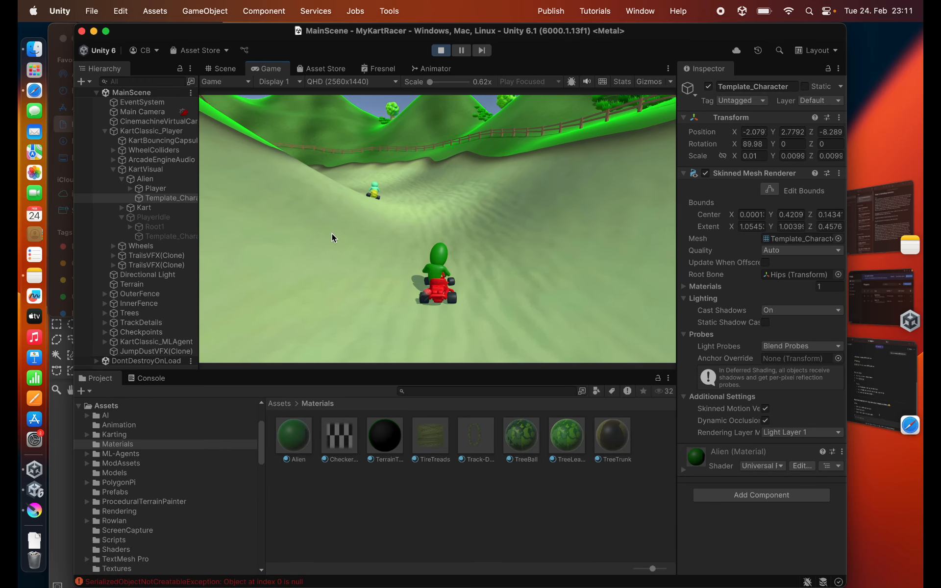
key("a")
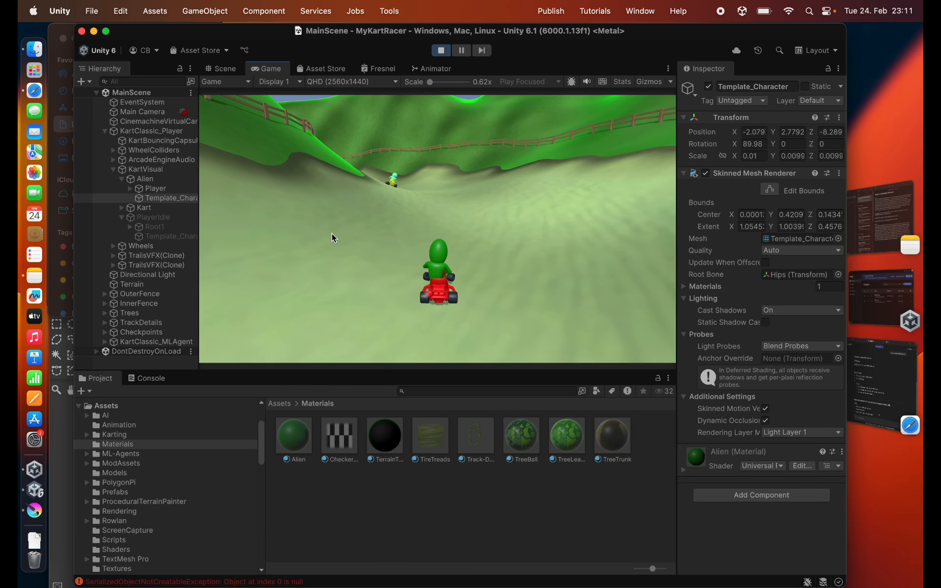
key("d")
key("a")
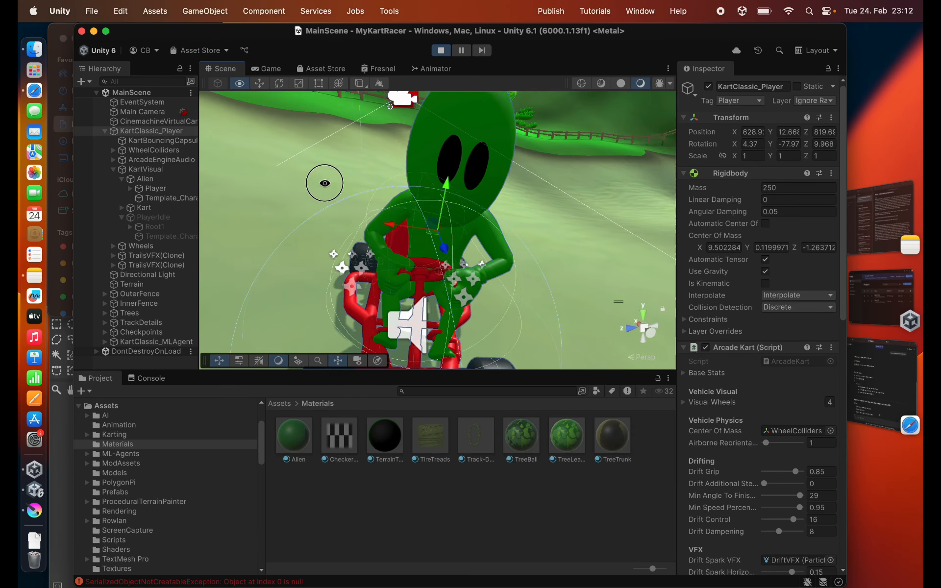
- Examine the alien on its kart in the running scene, stop the game and view the character from other angles
mouse_move(326, 183)
left_mouse_down("alt")
mouse_move(327, 167)
mouse_move(323, 177)
left_mouse_up("alt")
key("super+p")
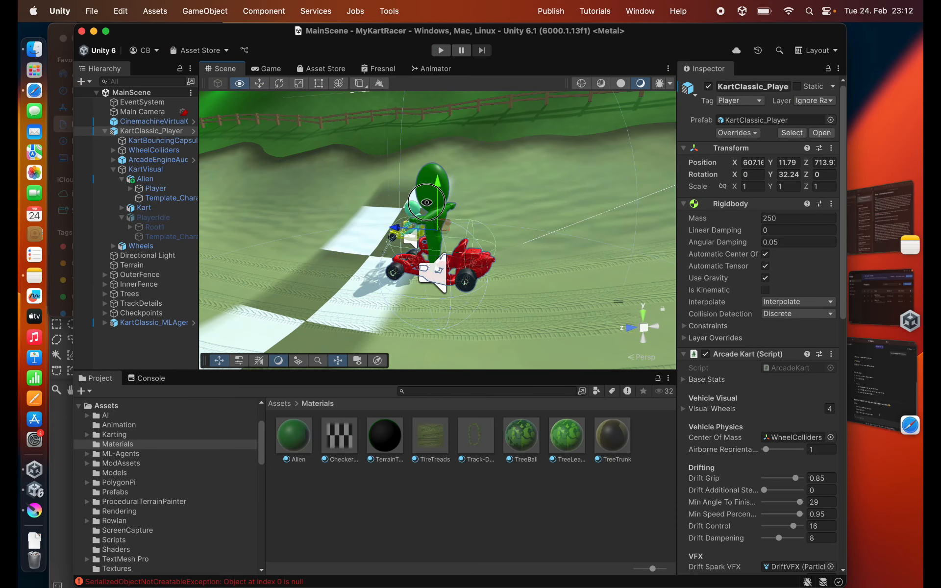
left_click_drag(427, 202, 212, 208, "alt")
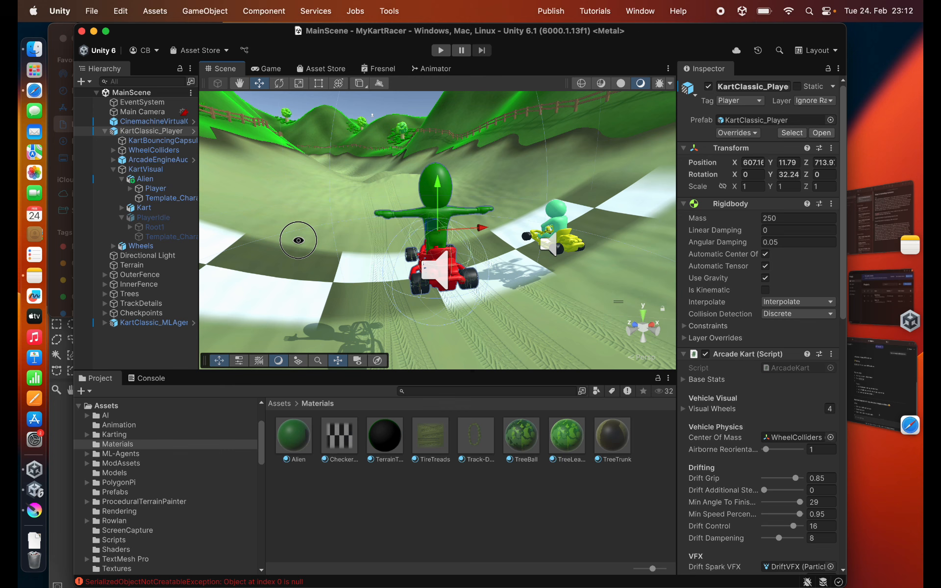
left_click_drag(299, 240, 259, 253, "alt")
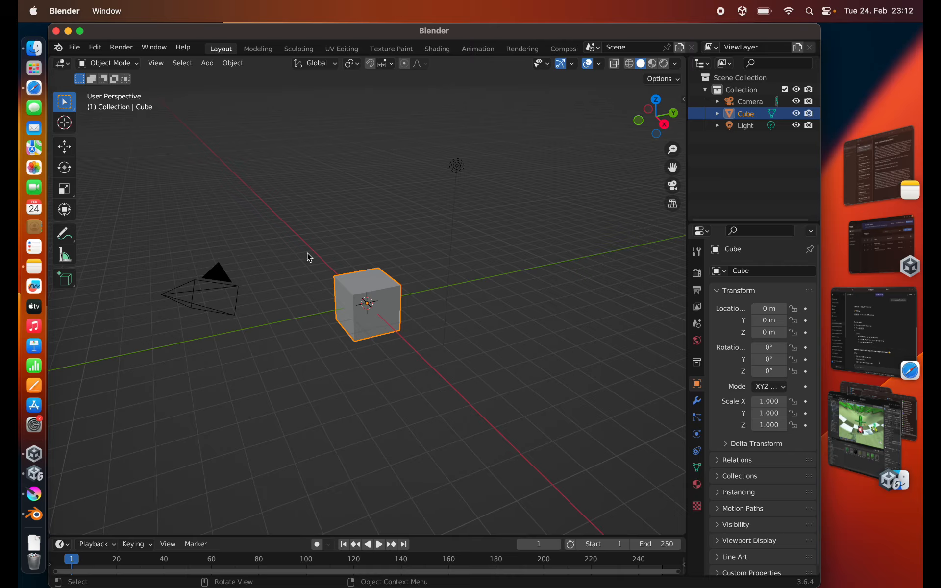
key("Delete")
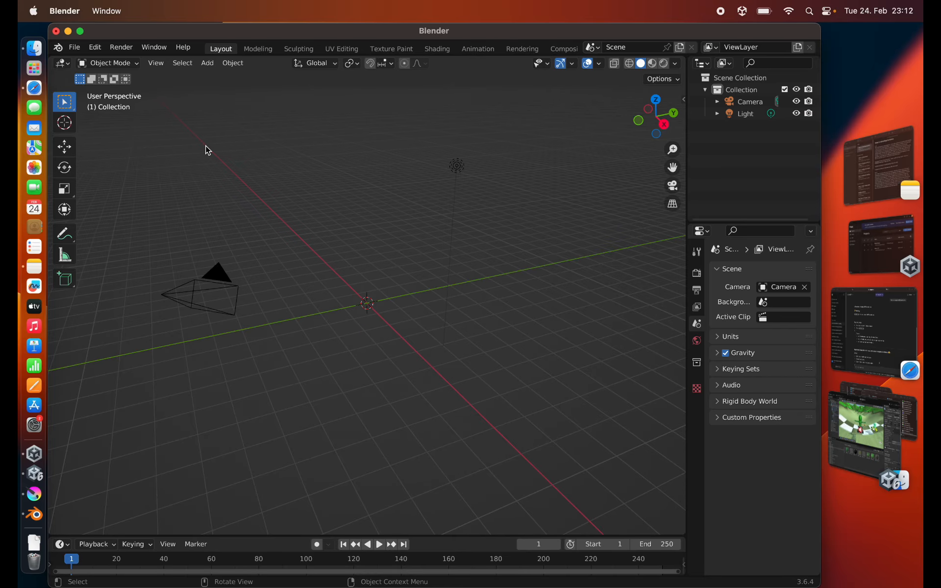
left_click(74, 47)
mouse_move(105, 210)
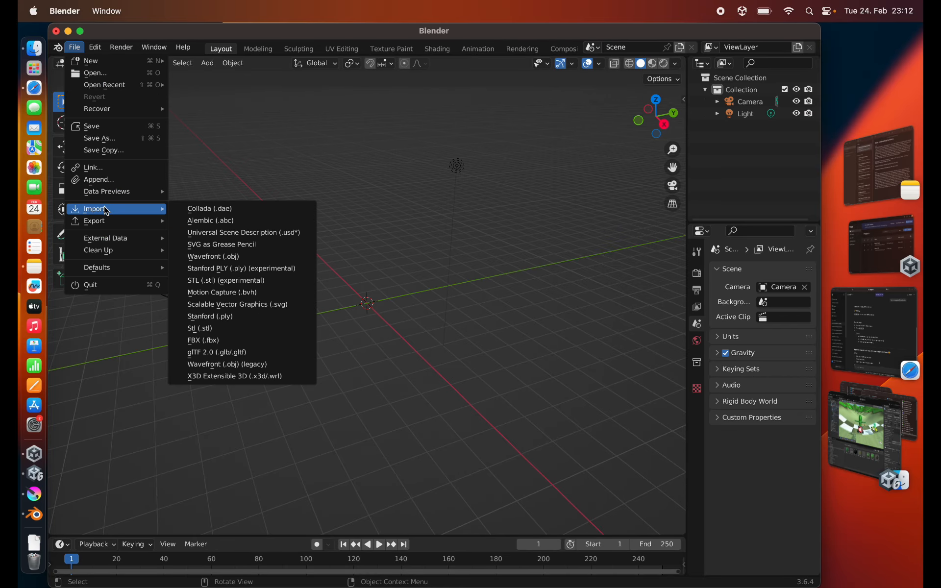
left_click(223, 353)
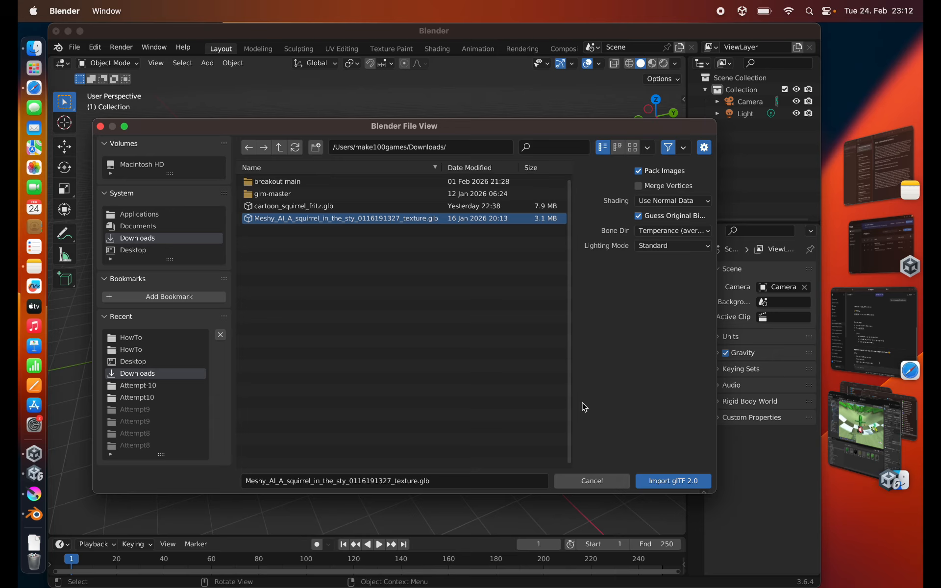
left_click(657, 483)
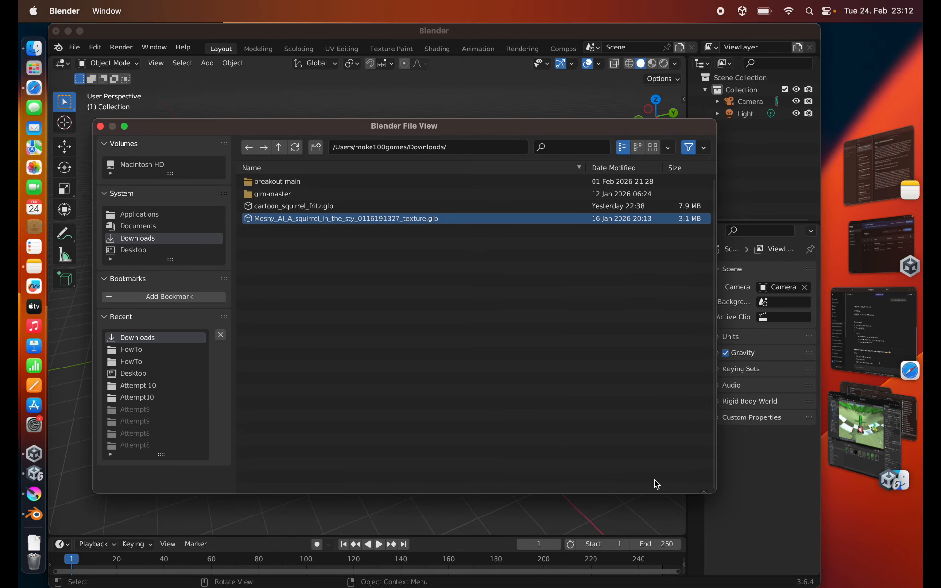
- Add a single-bone armature to the scene with the squirrel model seen from the front
scroll(319, 307, "up", 10)
middle_click_drag(284, 291, 483, 296)
scroll(454, 331, "down", 6)
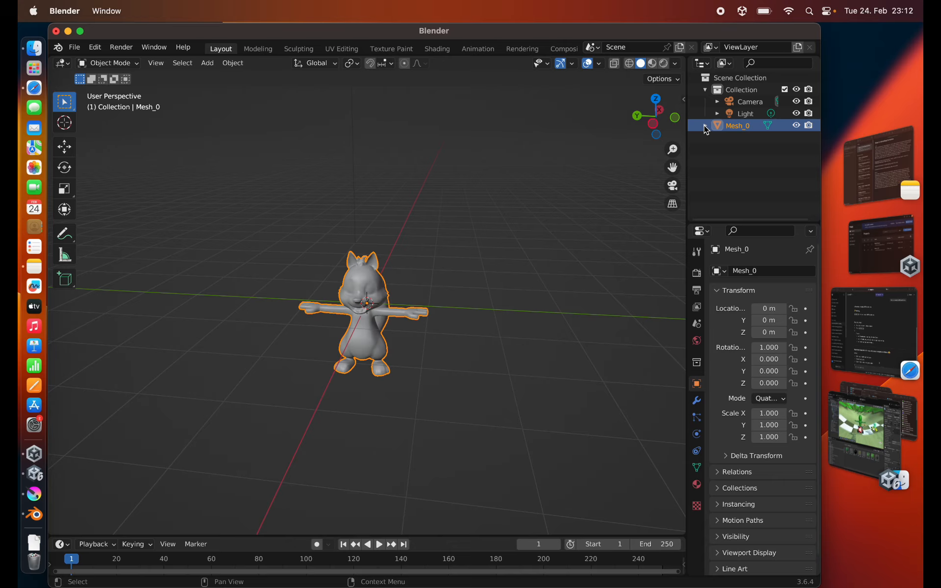
scroll(288, 312, "up", 2)
middle_click_drag(288, 313, 300, 311)
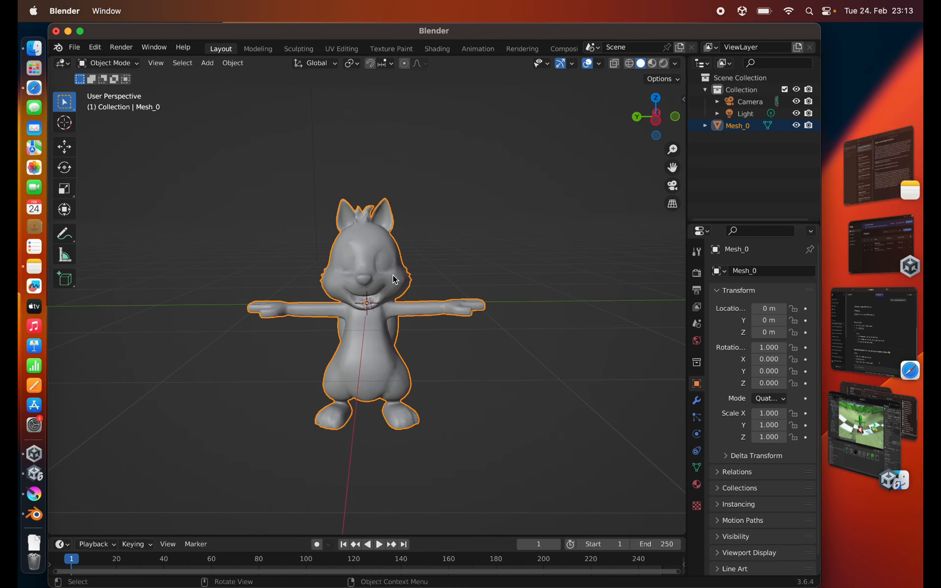
left_click(193, 68)
left_click(208, 64)
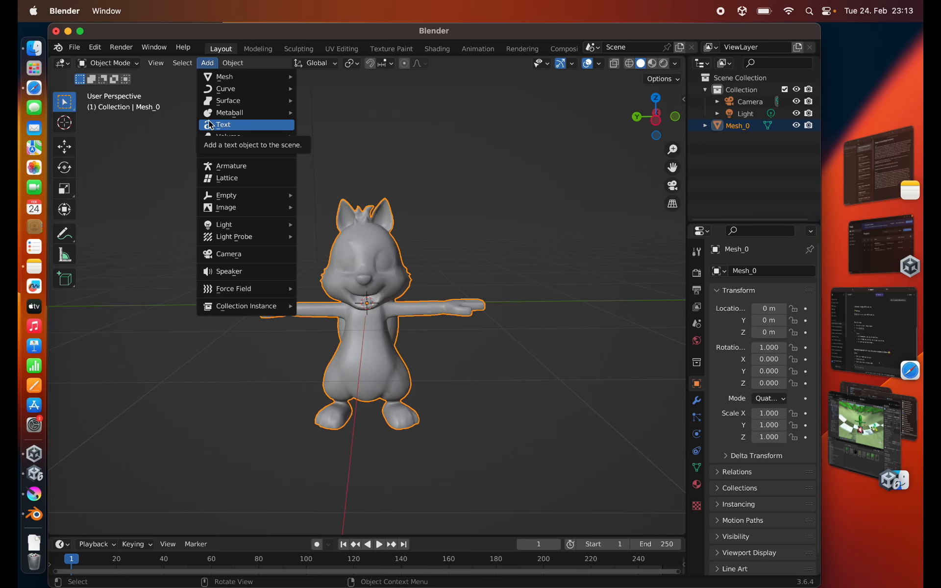
left_click(229, 167)
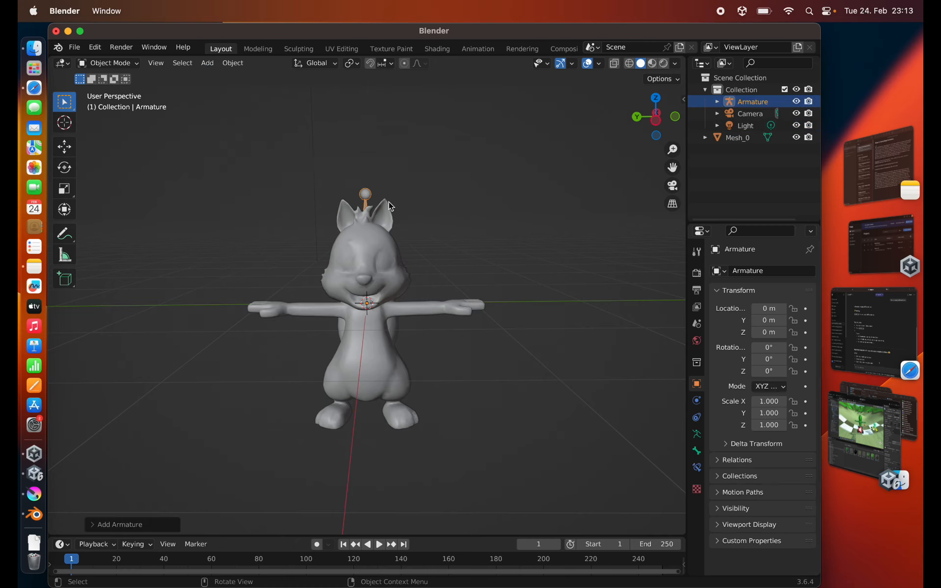
- Set the armature's viewport display to In Front so its bone shows through the squirrel mesh
left_click(697, 435)
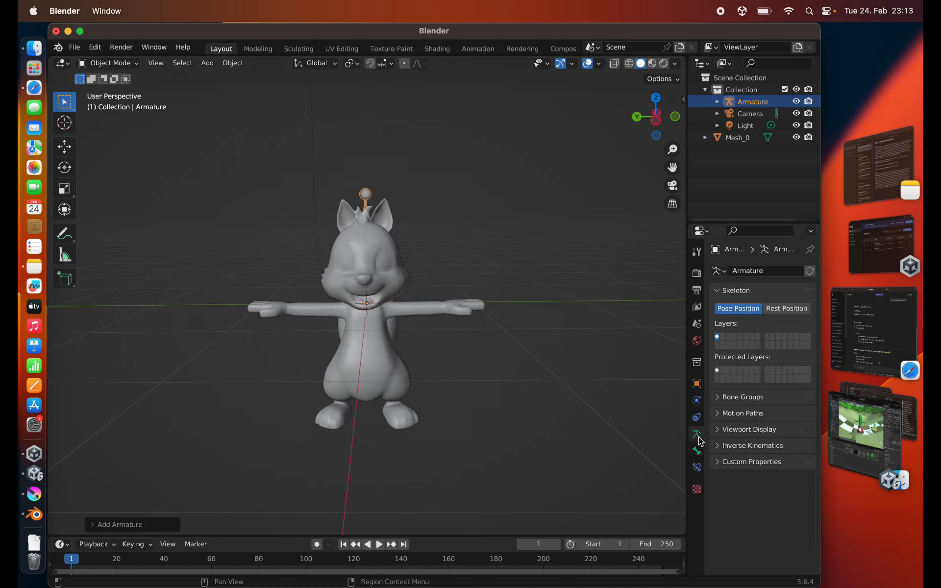
left_click(718, 430)
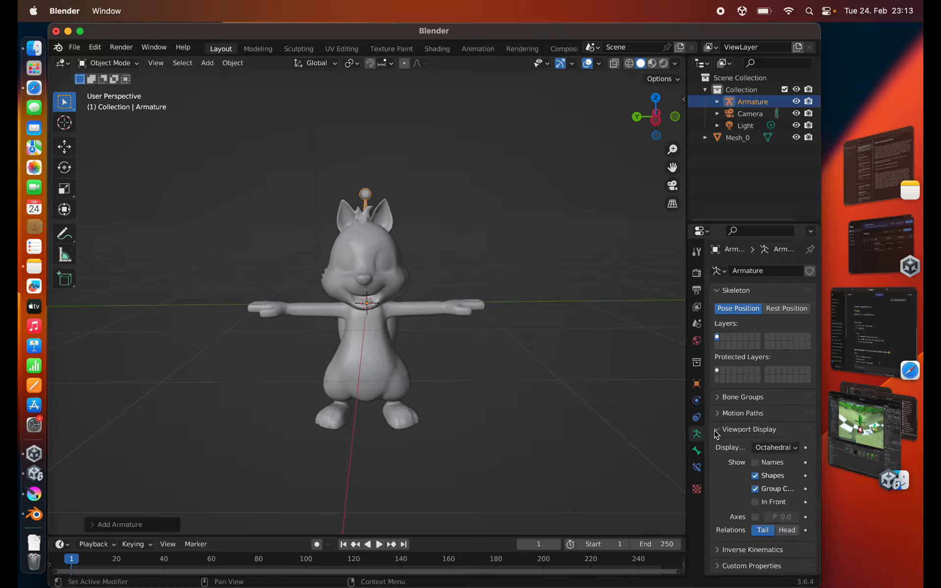
left_click(755, 503)
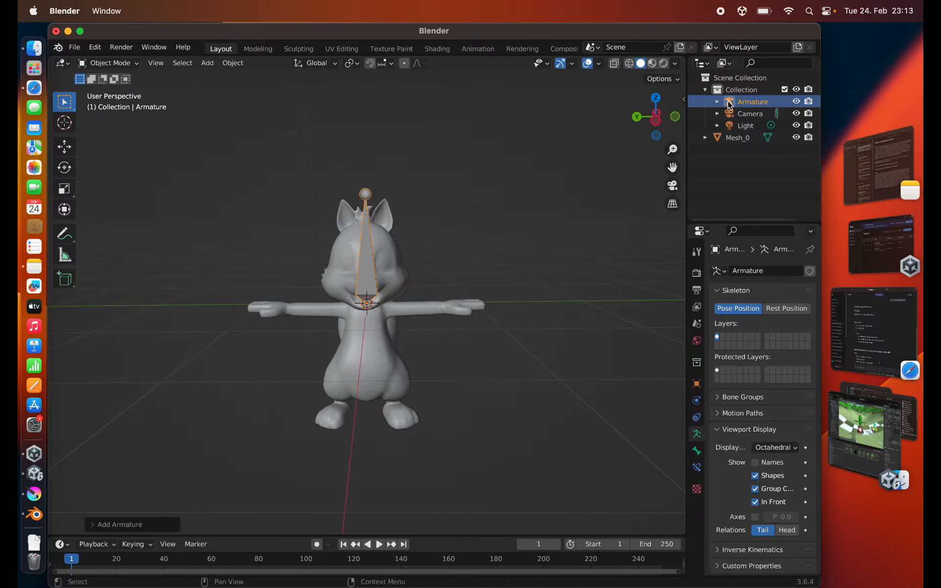
- Move the armature down along the Z axis by about 0.82 m into the squirrel's body
left_click(731, 104)
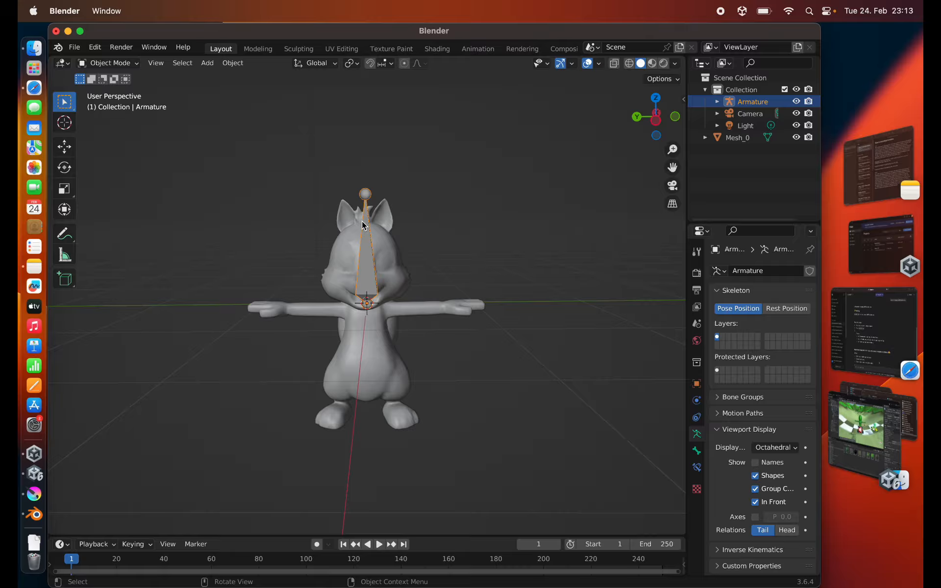
key("g")
key("z")
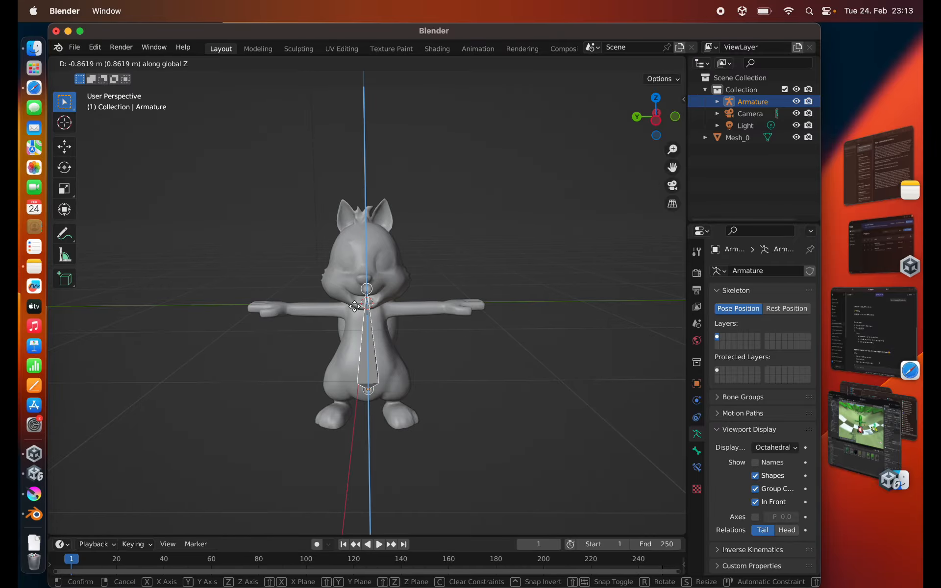
left_click(355, 303)
- Move the squirrel mesh along the X axis so its body is centred on the armature when seen from above
middle_click_drag(355, 303, 294, 389)
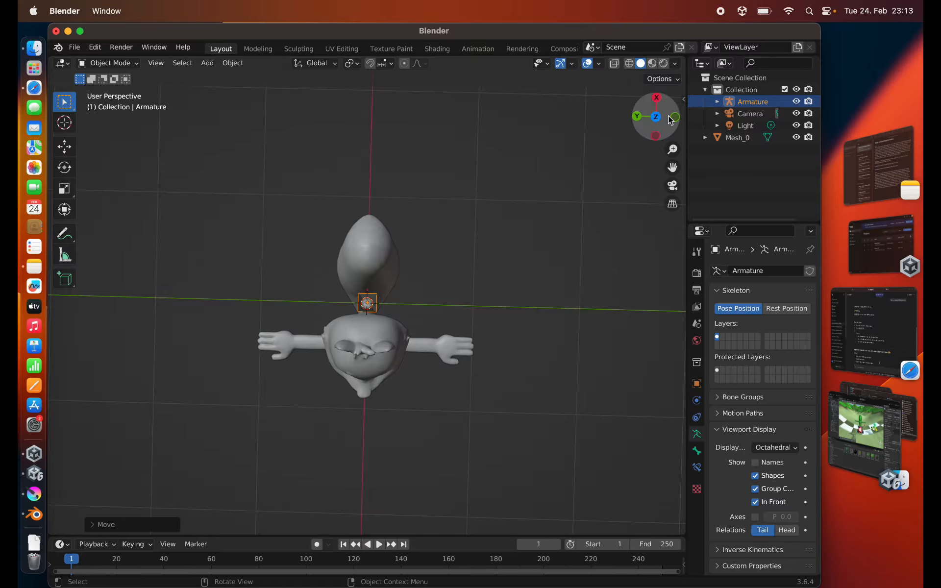
left_click(366, 354)
key("g")
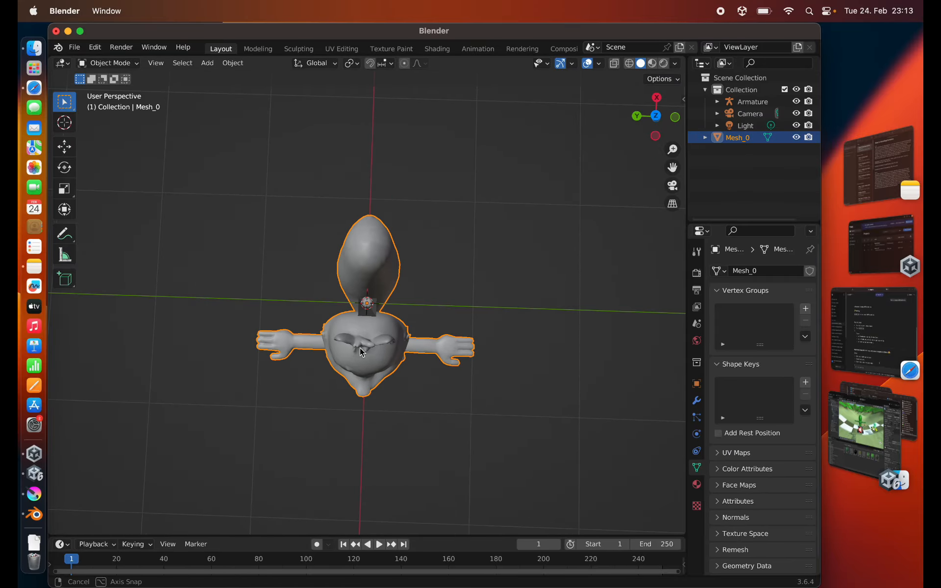
key("x")
left_click(368, 316)
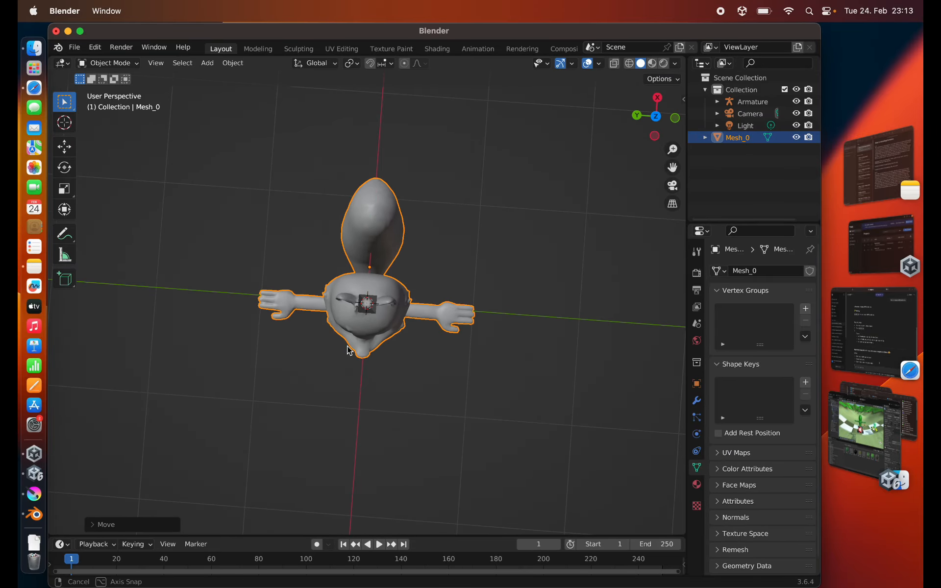
- Raise the armature along the Z axis to a Z location of about -0.66 m, with its base at the squirrel's hips
middle_click_drag(351, 347, 364, 220)
left_click(731, 102)
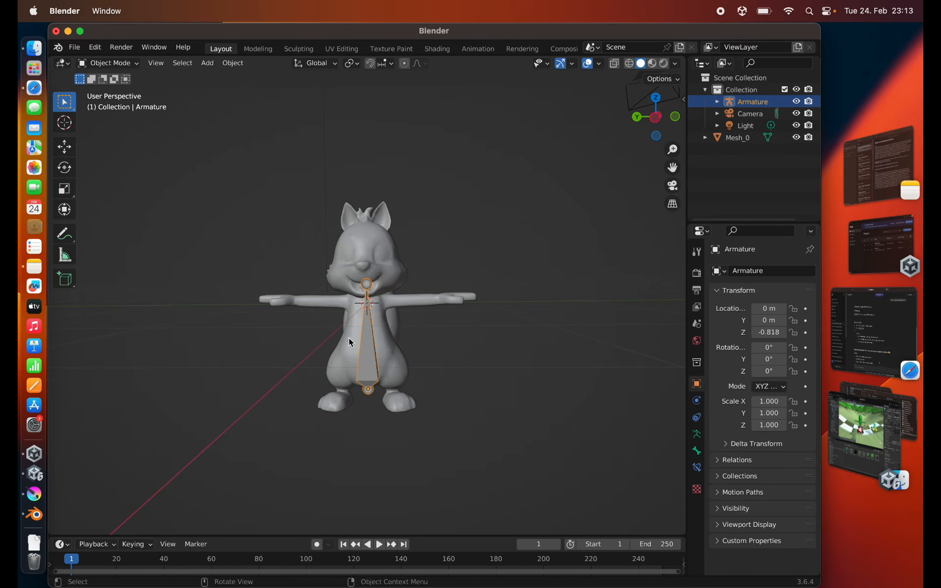
key("g")
key("z")
left_click(358, 369)
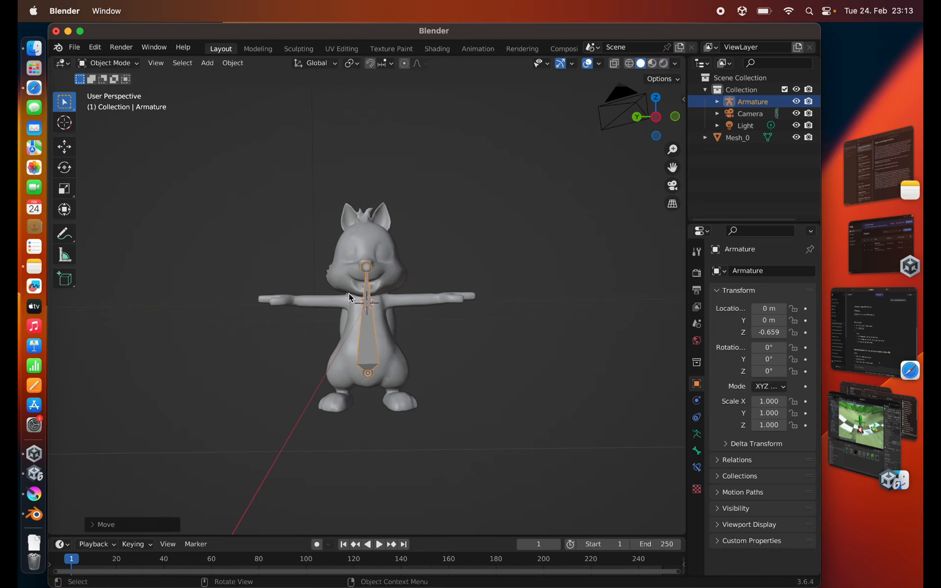
- Extrude hip, leg and foot bones for both sides from the armature's base, and lower the torso bone's tip about 0.30 m along Z
key("Tab")
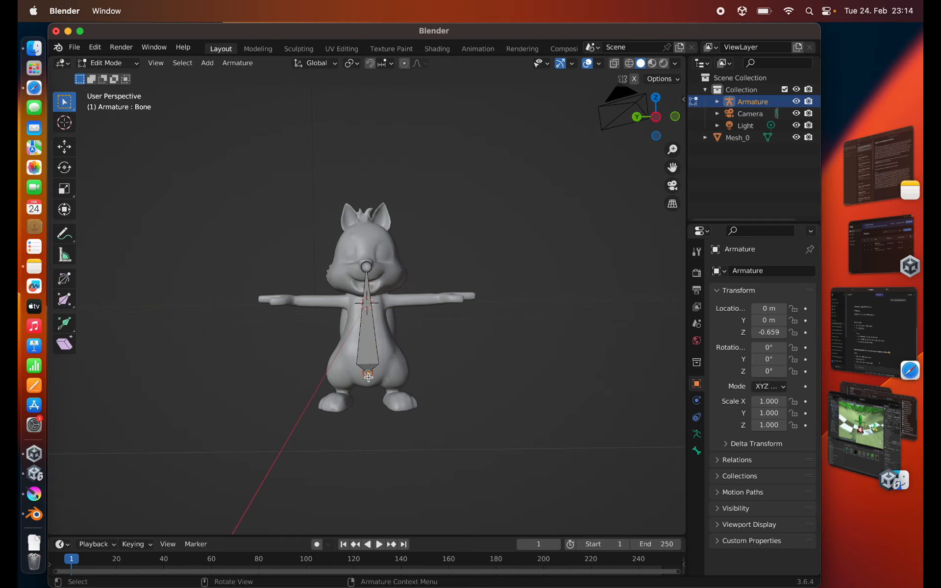
key("e")
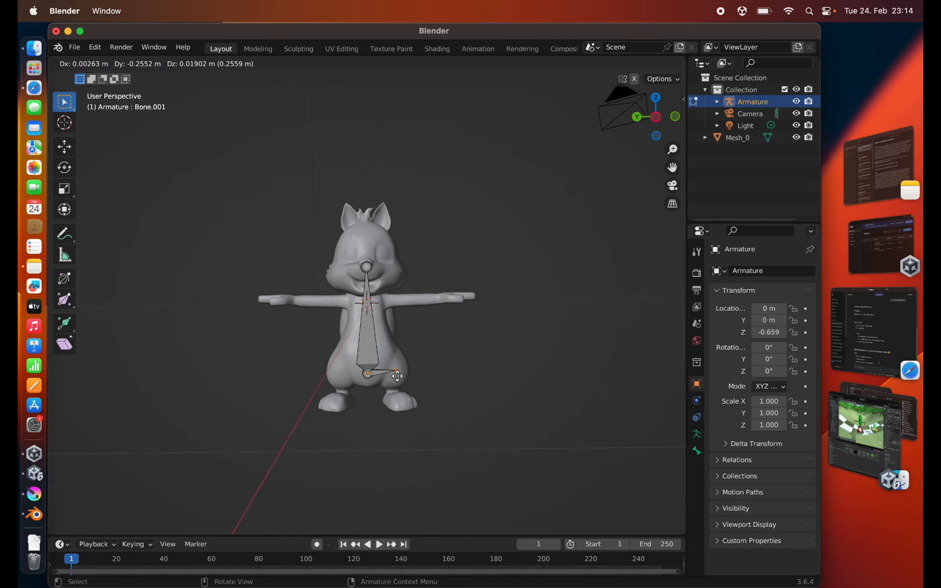
left_click(398, 376)
key("e")
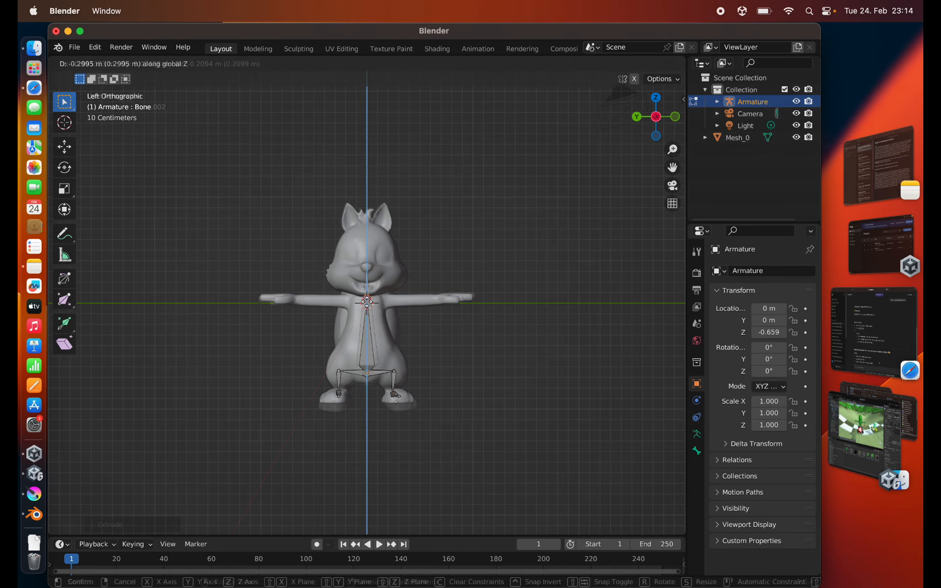
- Extrude chains of shoulder, arm and hand bones from the torso bone's upper end out through both of the squirrel's arms
left_click(297, 302)
key("e")
left_click(265, 298)
left_click(366, 303)
- Extrude a head bone upward from the torso bone's tip to the top of the squirrel's head
key("e")
left_click(468, 298)
left_click(367, 303)
key("e")
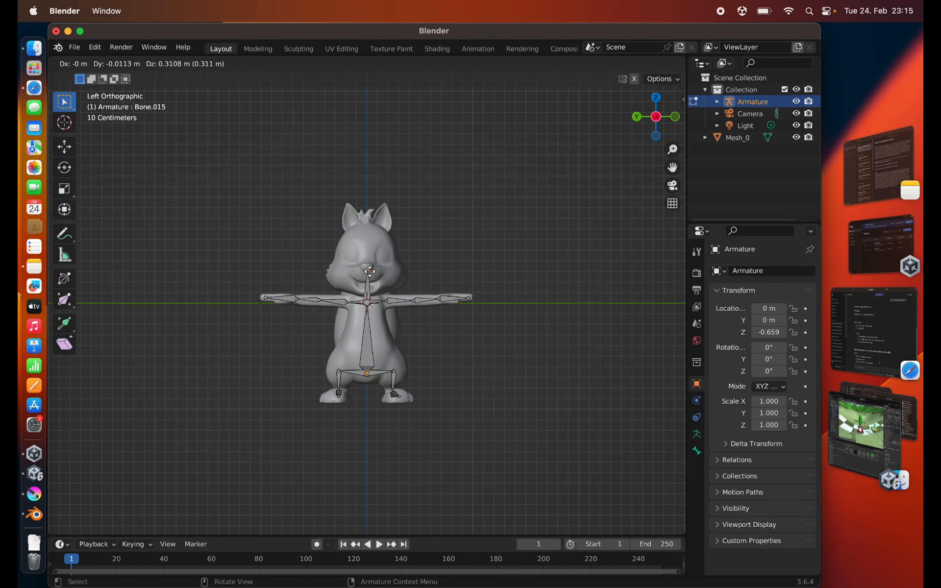
left_click(366, 220)
middle_click_drag(394, 330, 368, 332)
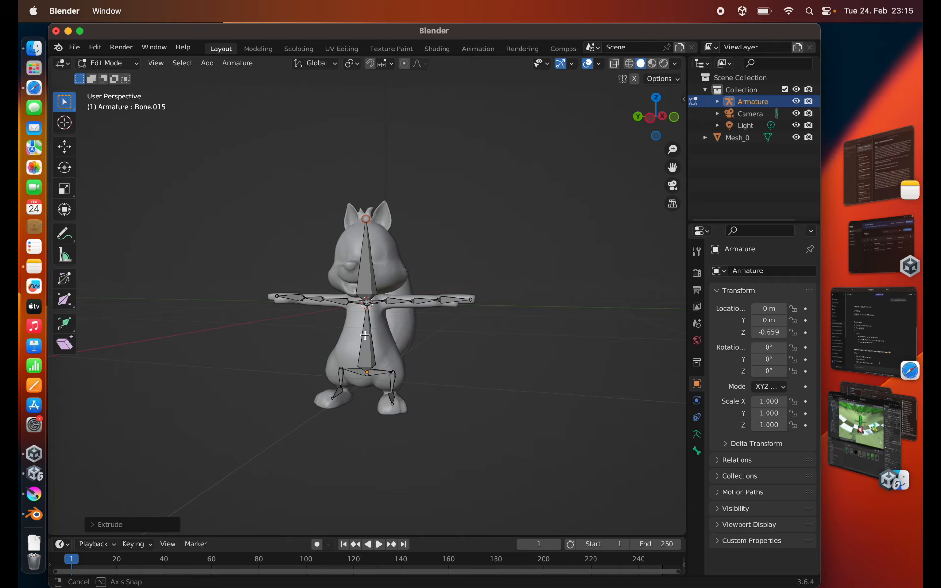
- Return to Object Mode and apply all transforms to the squirrel mesh Mesh_0
left_click(738, 138)
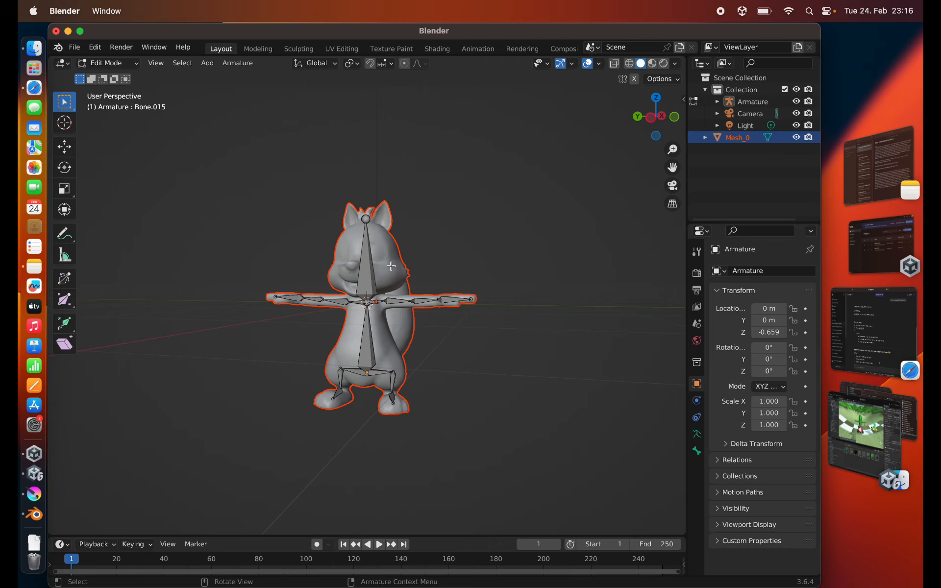
left_click(110, 64)
left_click(103, 77)
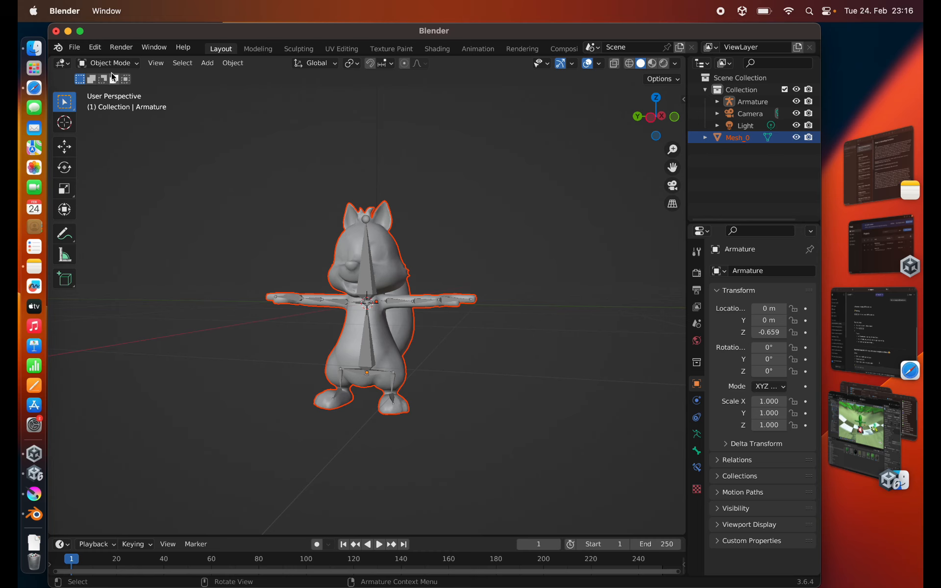
left_click(737, 137)
key("ctrl+a")
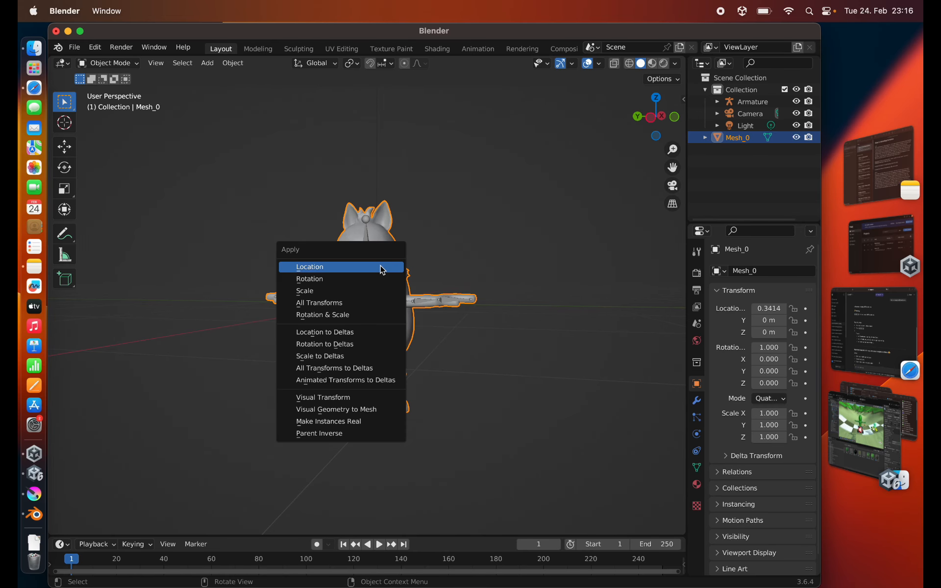
left_click(378, 303)
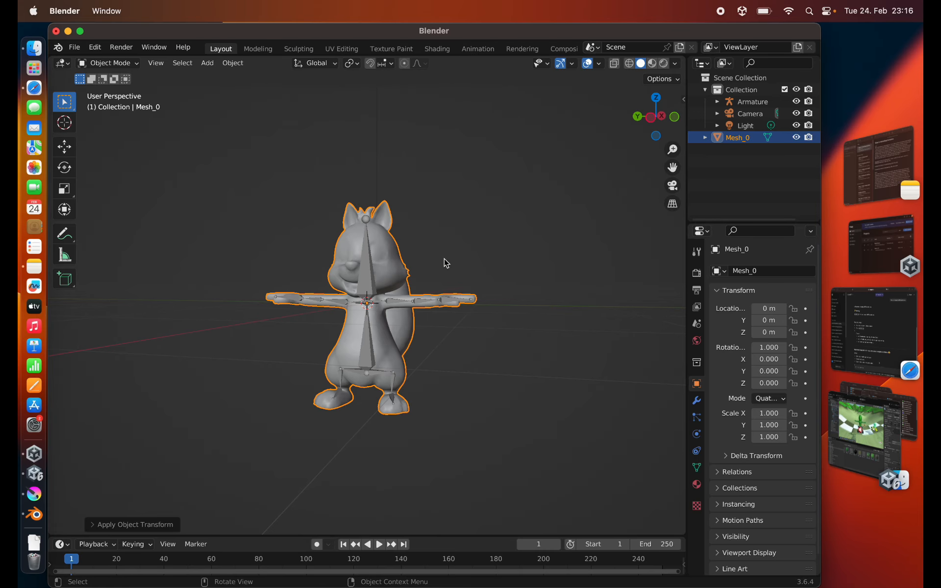
- Merge all vertices of the squirrel mesh by distance and return to Object Mode
key("Tab")
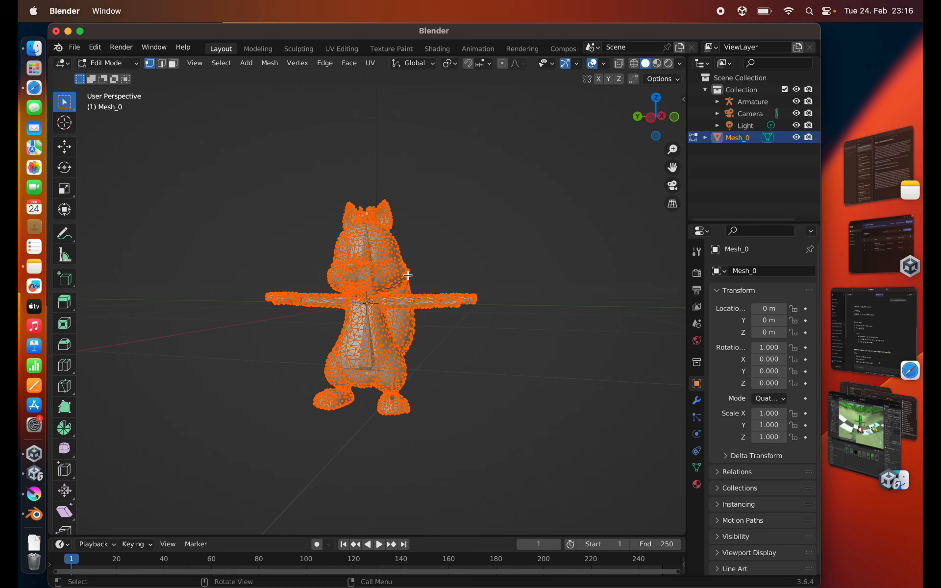
key("F3")
type("merge")
key("Down")
key("Down")
key("Down")
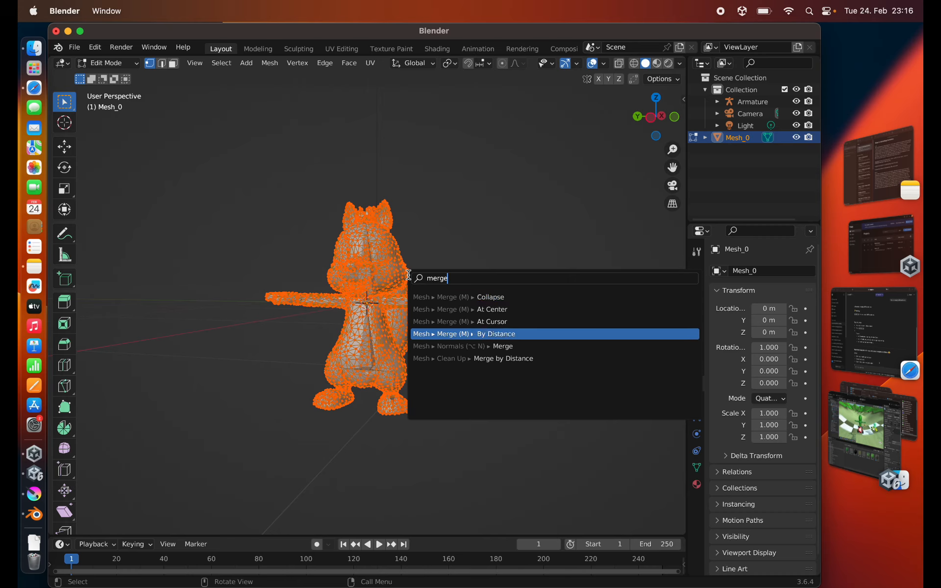
key("Return")
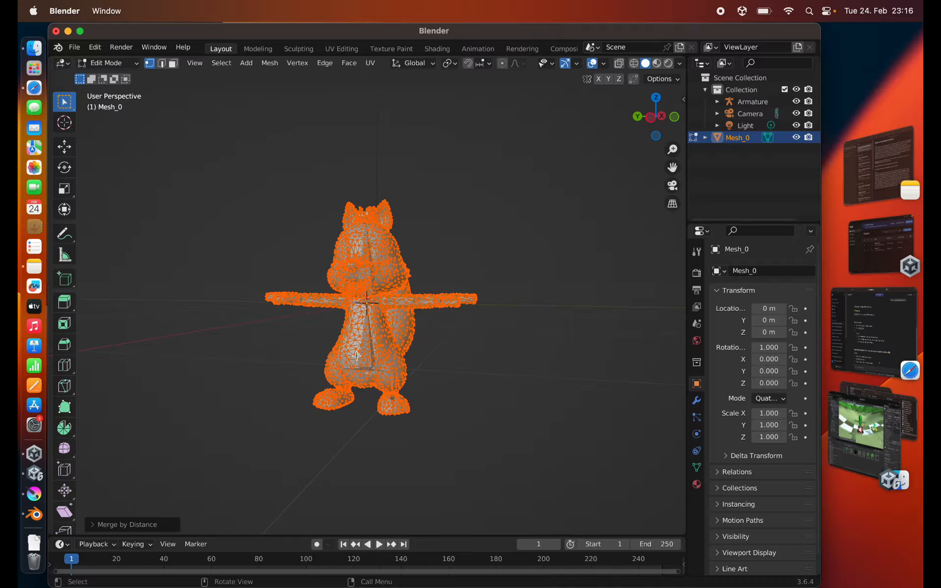
key("Tab")
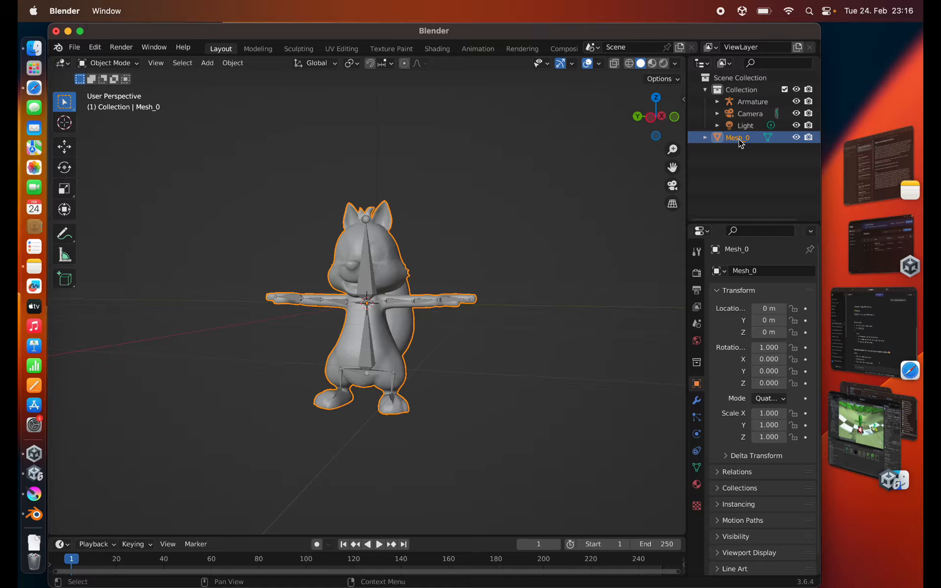
- Parent the squirrel mesh to the armature using Armature Deform With Automatic Weights
left_click(748, 103, "ctrl")
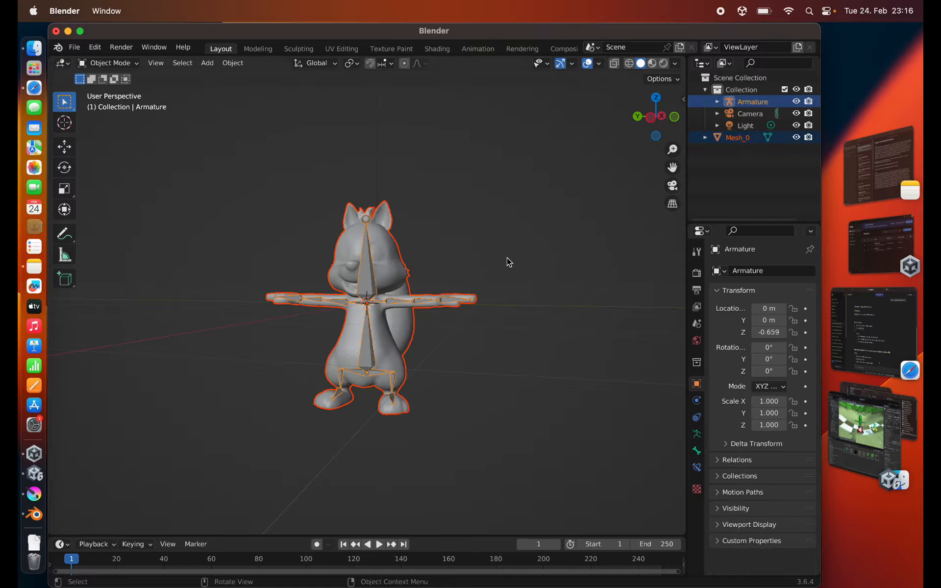
key("super+p")
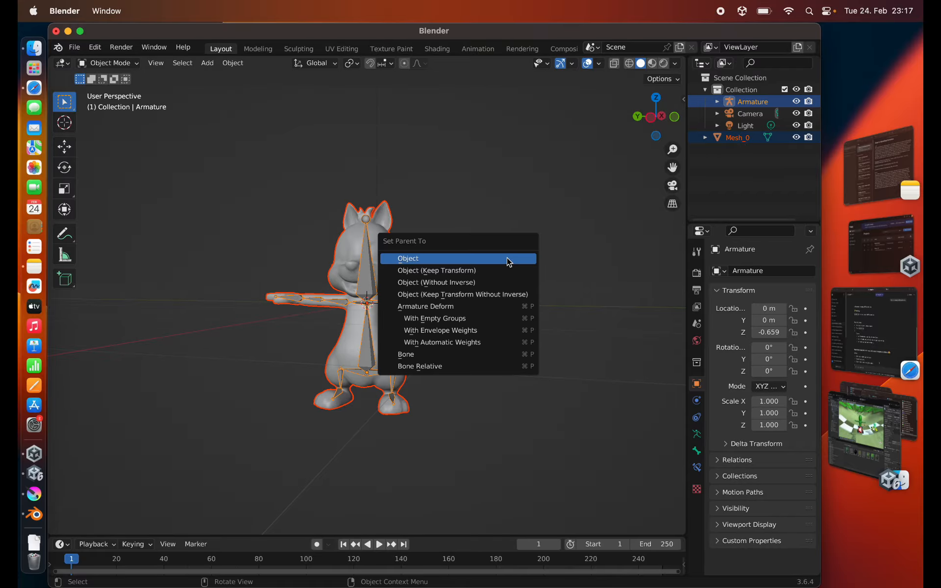
key("Down")
key("Down")
key("Down")
key("Down")
key("Down")
key("Down")
key("Down")
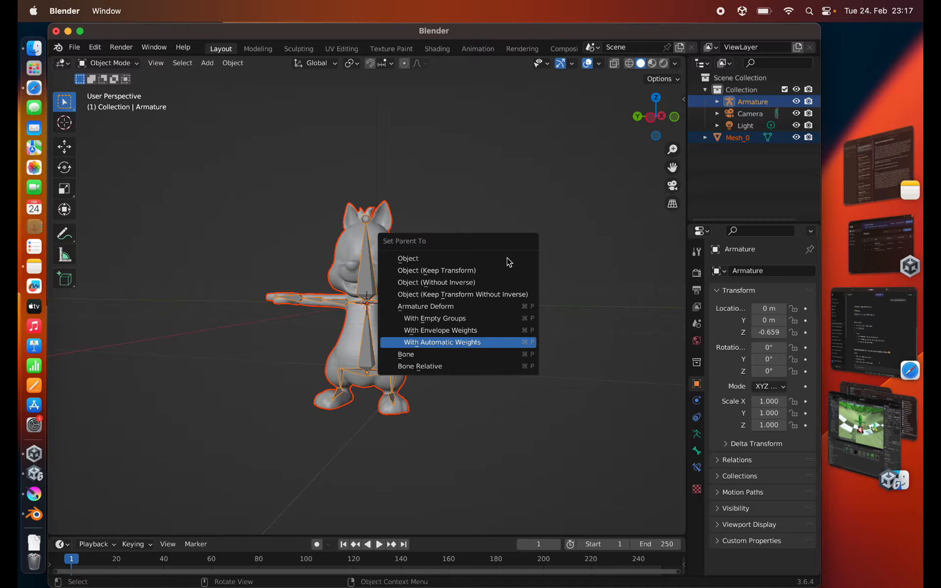
key("Return")
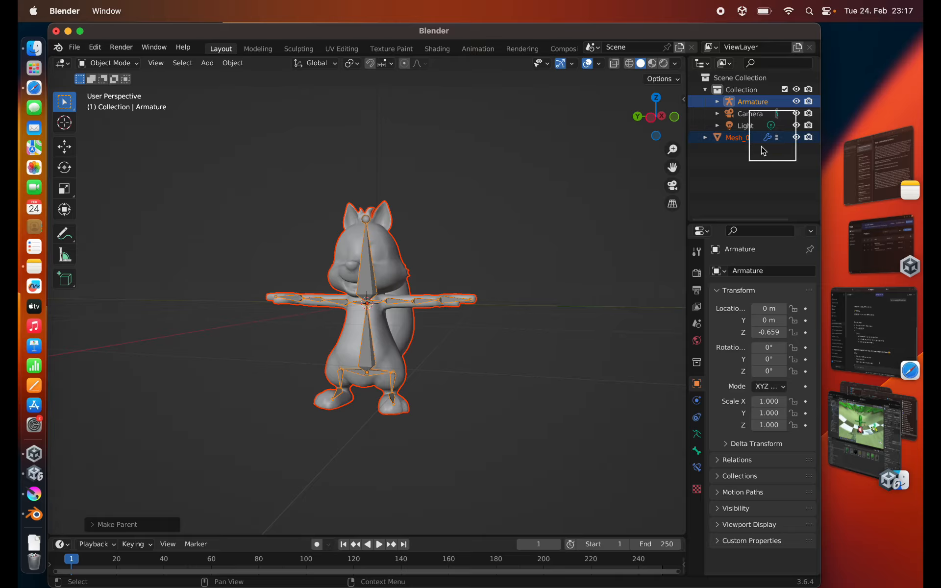
- Put the armature alone in Pose Mode with the Rotate tool active
left_click(752, 101)
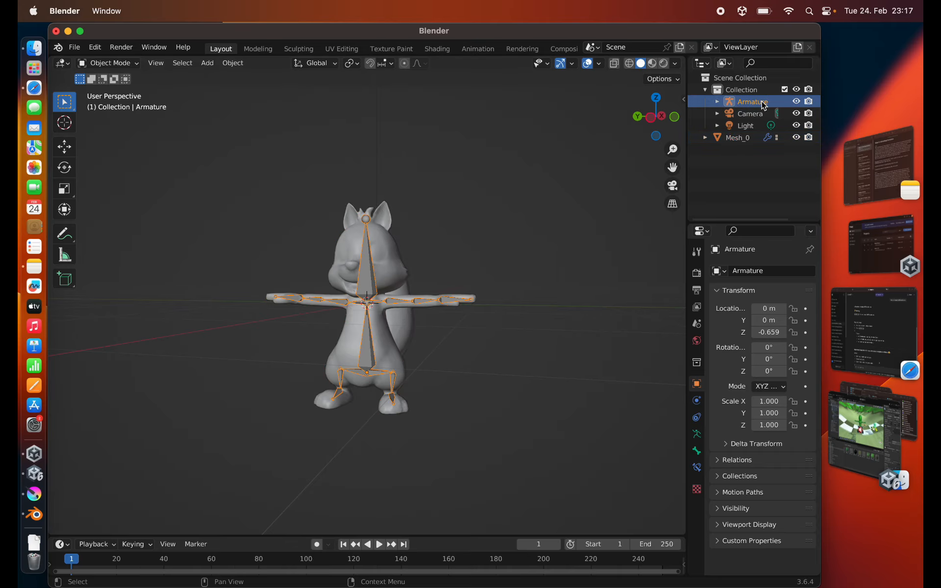
left_click(107, 63)
left_click(109, 102)
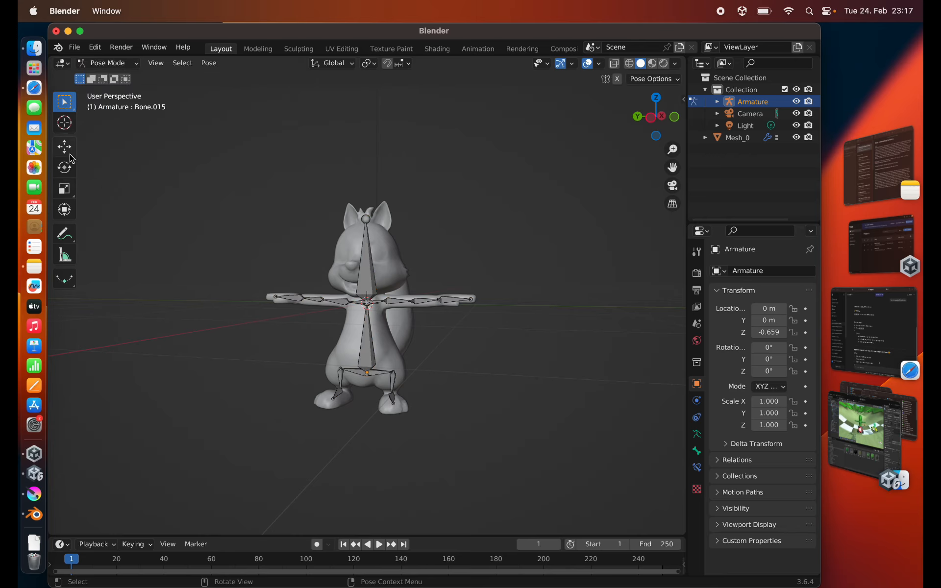
left_click(68, 174)
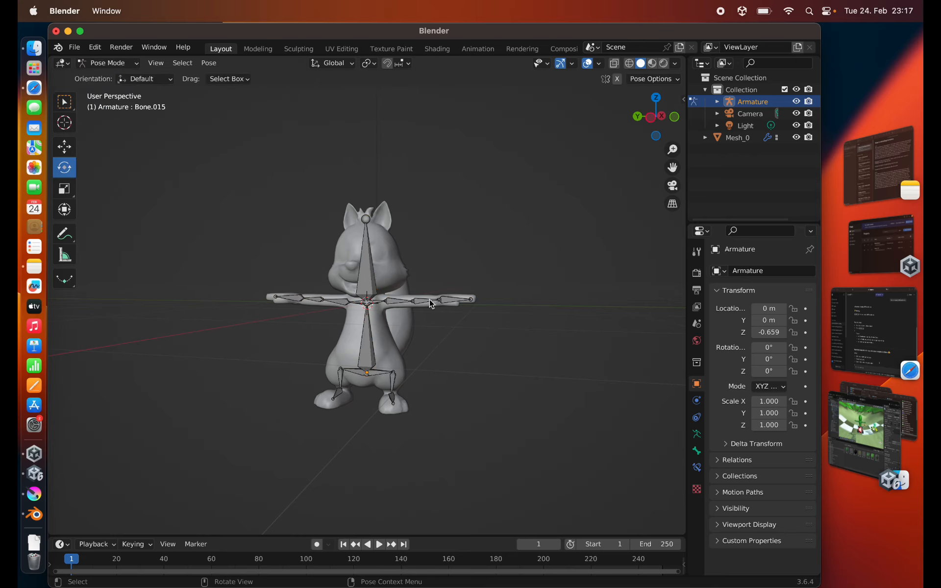
- Try rotating the squirrel's left upper-arm bone and the head bone to test the mesh deformation
left_click(407, 307)
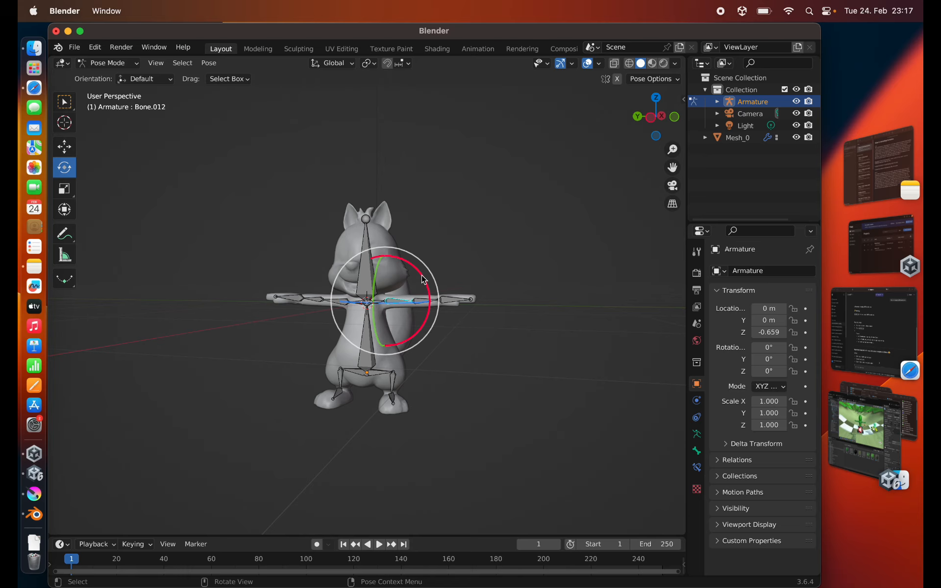
left_click_drag(423, 277, 358, 267)
key("Escape")
left_click(366, 227)
key("Escape")
middle_click_drag(256, 244, 287, 250)
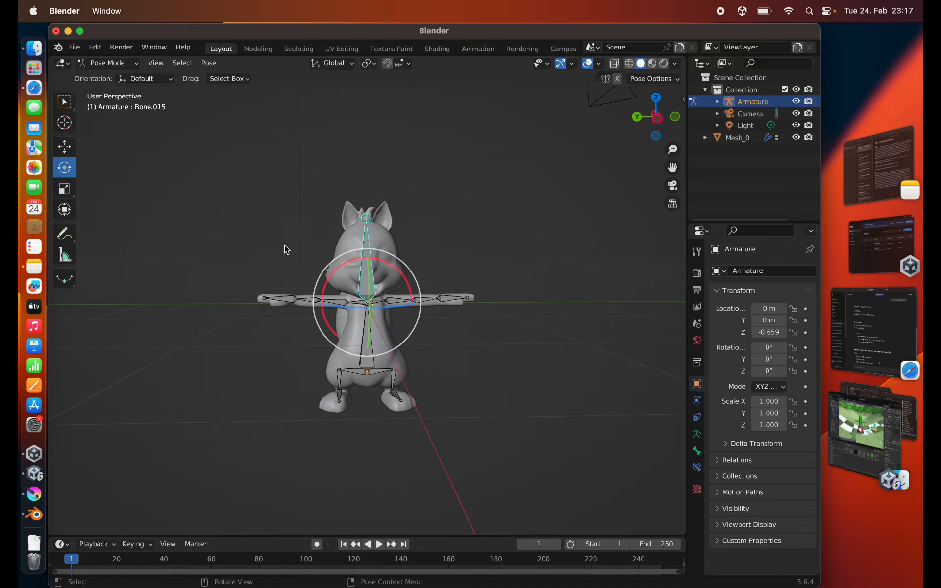
key("ctrl")
left_click(477, 49)
middle_click_drag(393, 245, 617, 231)
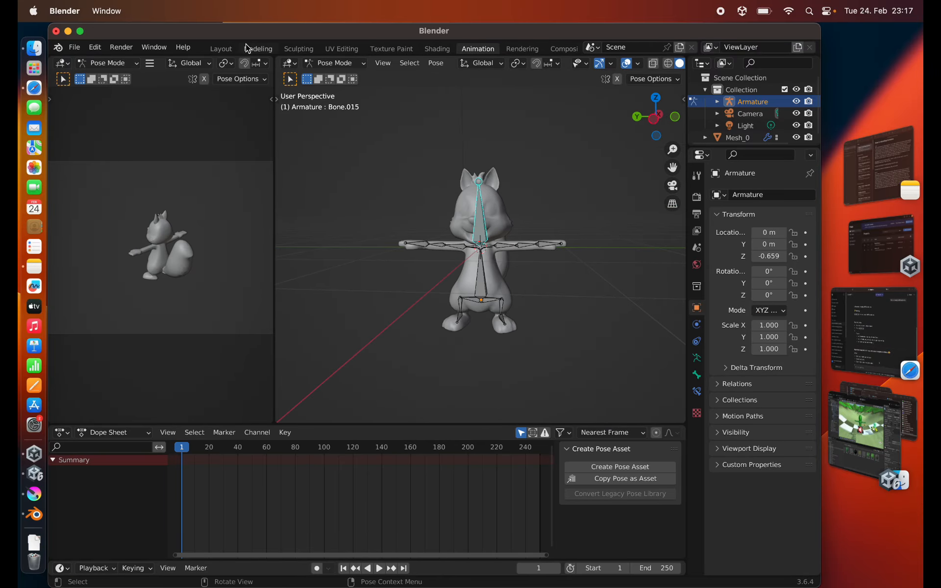
left_click(221, 49)
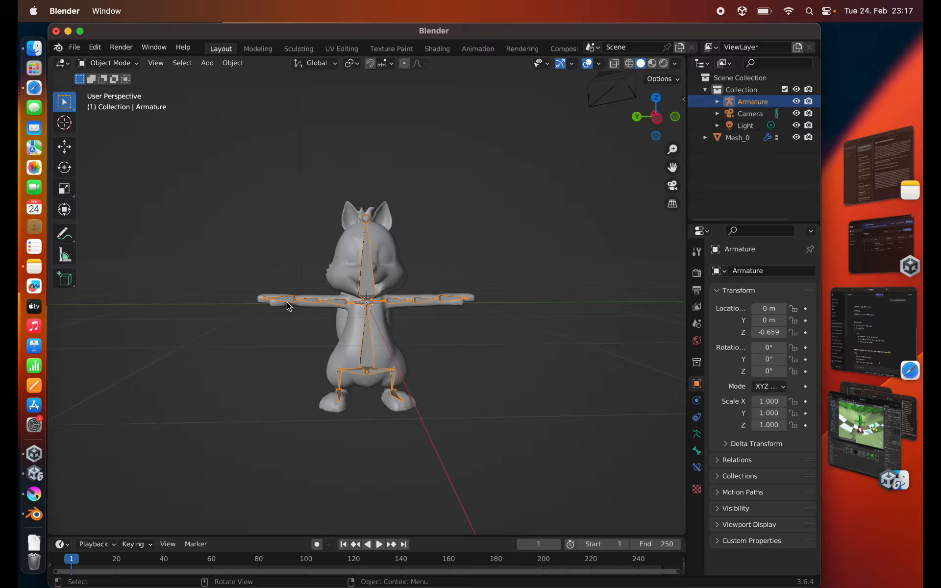
mouse_move(255, 265)
middle_mouse_down()
mouse_move(287, 249)
mouse_move(288, 269)
mouse_move(240, 263)
mouse_move(243, 238)
mouse_move(250, 279)
middle_mouse_up()
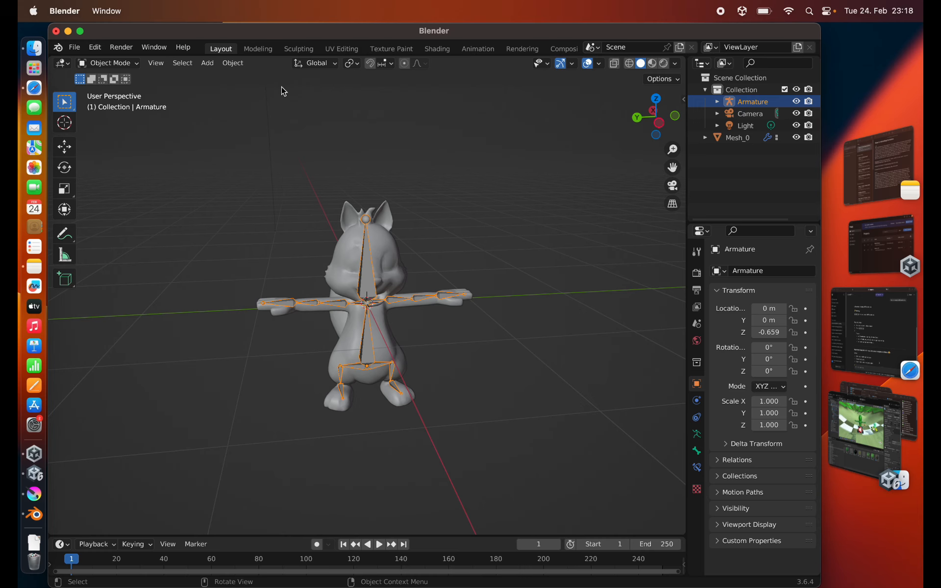
- Rotate the squirrel's right upper-arm bone in Pose Mode so the arm hangs down beside the body
left_click(108, 63)
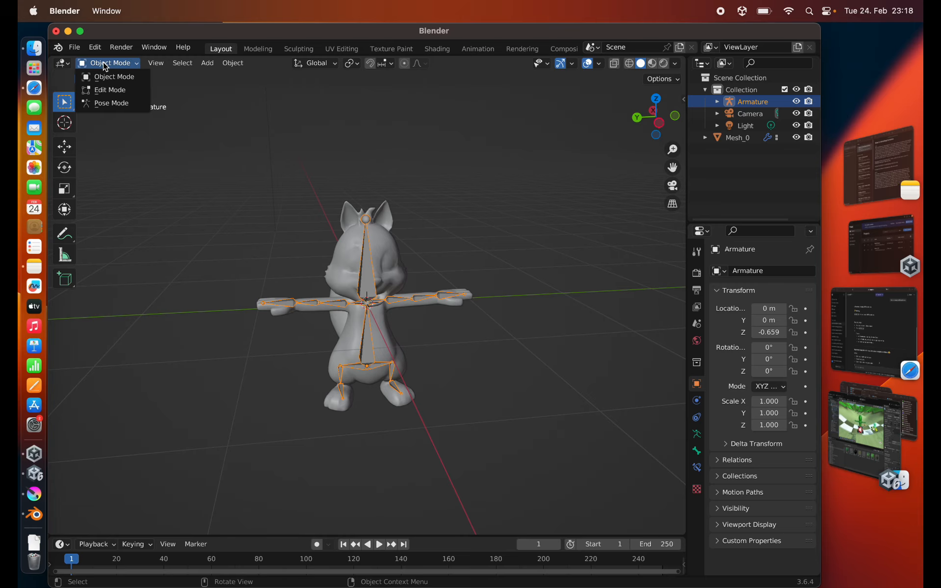
left_click(104, 102)
scroll(246, 287, "up", 2)
left_click(323, 305)
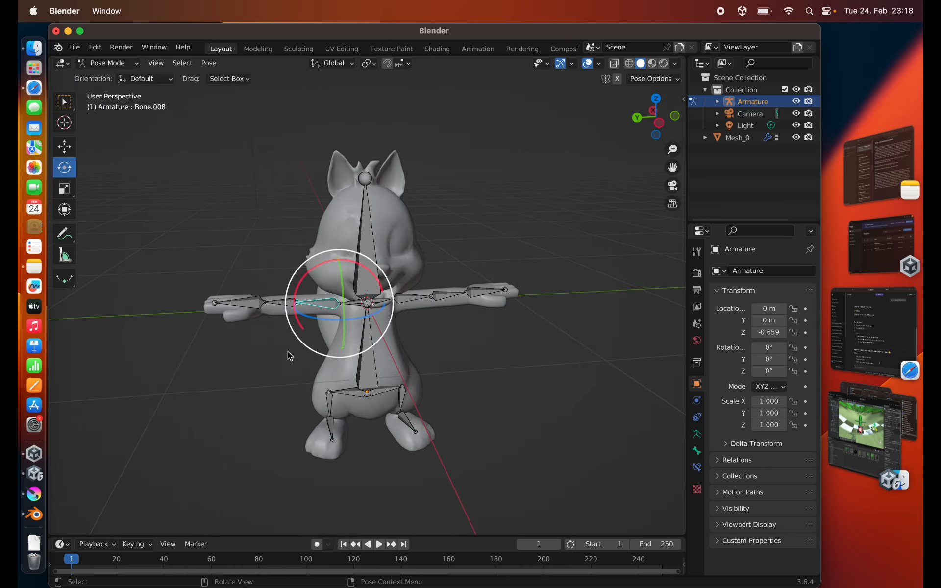
middle_click_drag(282, 369, 316, 368)
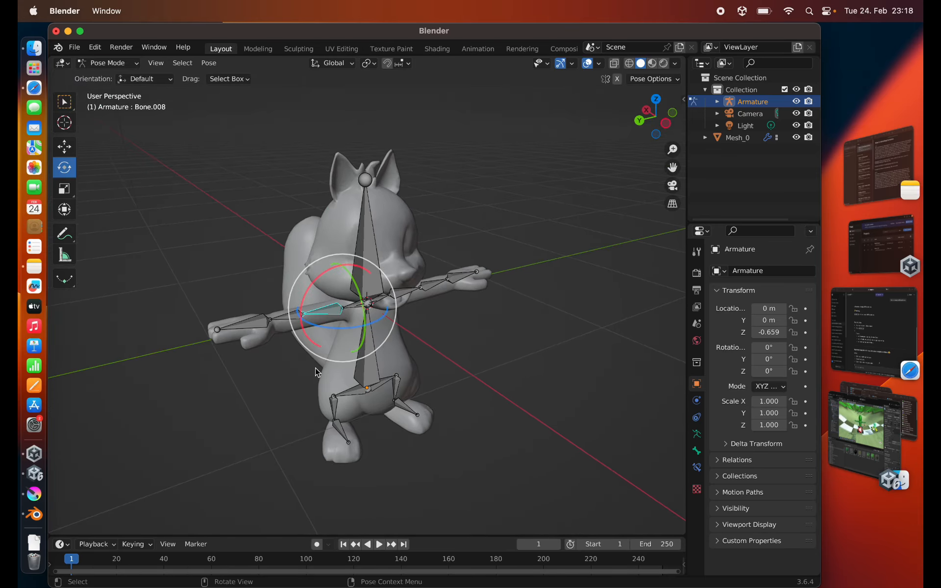
key("r")
key("z")
left_click_drag(352, 328, 359, 325)
middle_click_drag(277, 333, 346, 300)
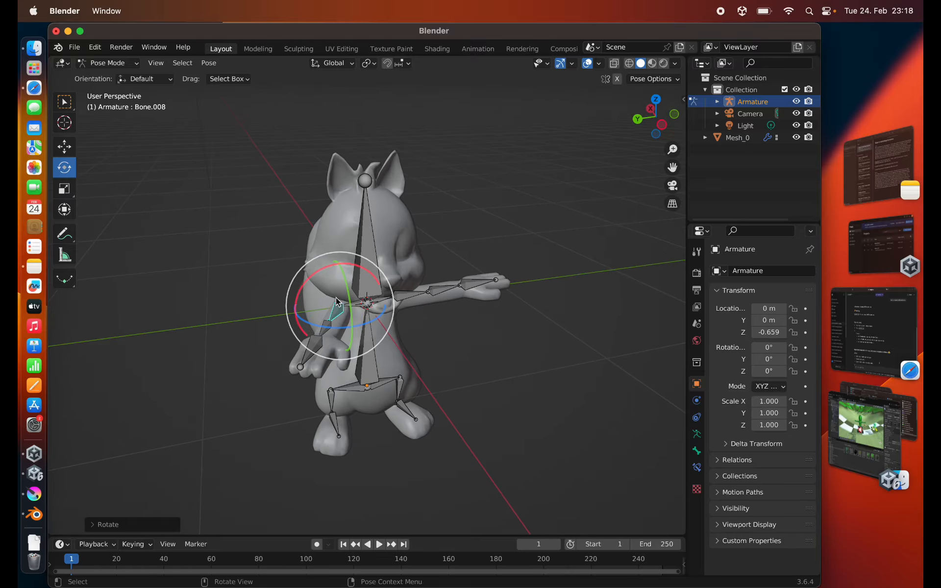
left_click_drag(345, 297, 344, 309)
- Rotate the squirrel's right forearm bone so the elbow bends and the hand reaches in front of the body
left_click(318, 328)
middle_click_drag(345, 310, 303, 285)
left_click_drag(302, 284, 302, 286)
middle_click_drag(302, 285, 279, 297)
scroll(255, 351, "up", 4)
left_click_drag(251, 361, 236, 357)
middle_click_drag(237, 357, 262, 344)
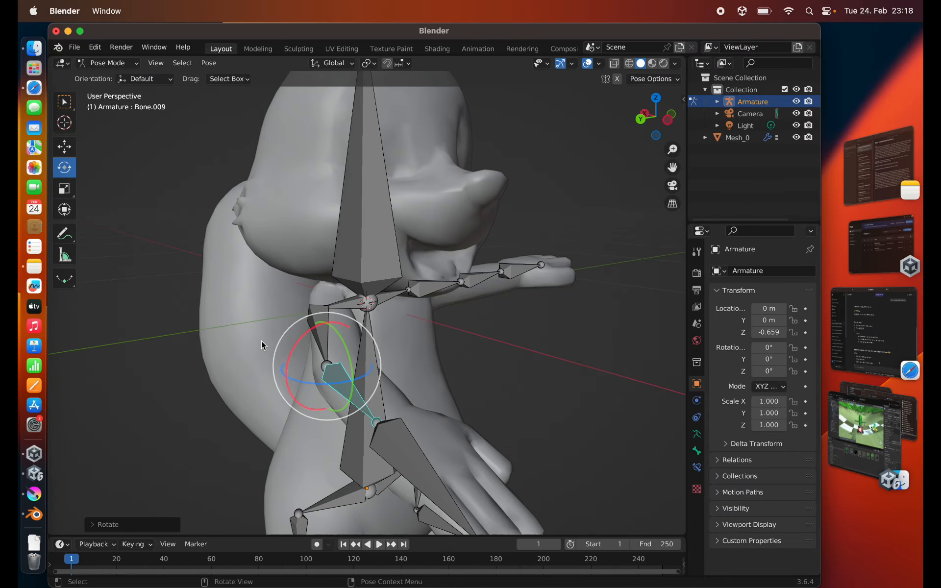
left_click_drag(322, 368, 346, 356)
scroll(400, 392, "down", 4)
middle_click_drag(400, 392, 369, 410)
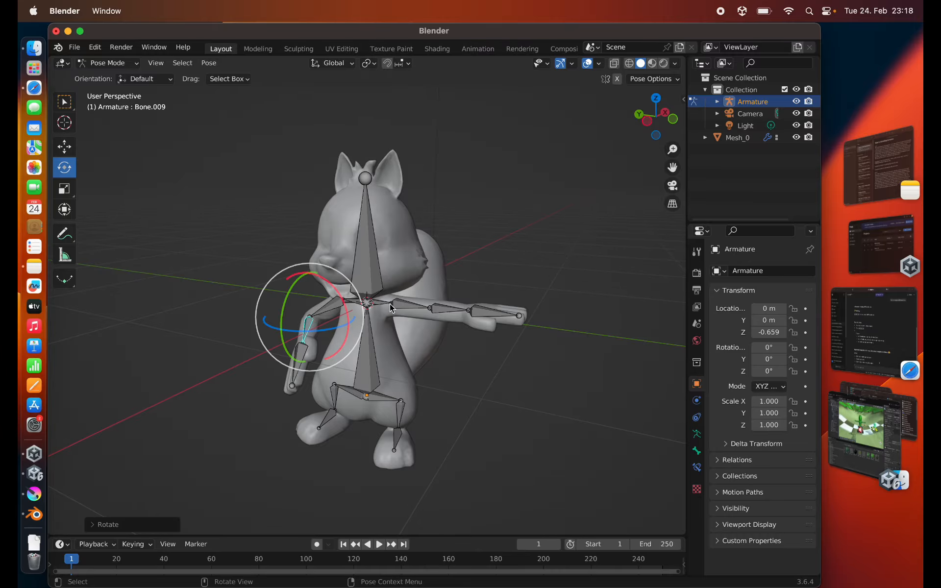
- Rotate the squirrel's left upper-arm bone down and forward to match the lowered right arm
left_click(406, 306)
left_click_drag(417, 314, 371, 318)
middle_click_drag(371, 318, 313, 314)
left_click_drag(338, 294, 329, 314)
middle_click_drag(245, 309, 334, 302)
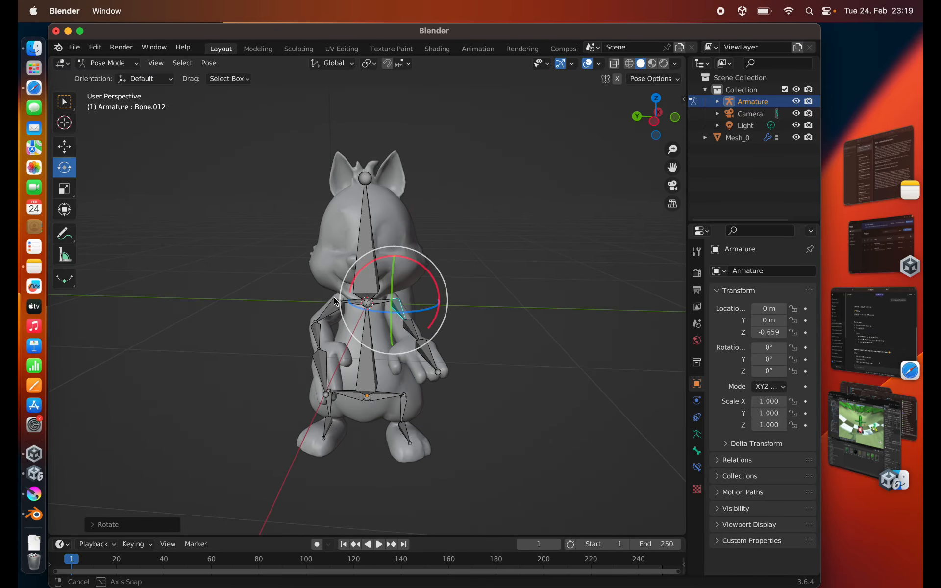
- Rotate the squirrel's left forearm bone so the elbow bends and the hand rests in front of the belly
left_click(409, 326)
left_click_drag(405, 309, 395, 334)
middle_click_drag(320, 405, 327, 392)
left_click_drag(420, 346, 409, 351)
middle_click_drag(483, 375, 417, 393)
left_click_drag(346, 355, 333, 338)
middle_click_drag(229, 338, 317, 318)
left_click_drag(417, 334, 409, 343)
mouse_move(424, 401)
middle_mouse_down()
mouse_move(378, 426)
mouse_move(305, 436)
mouse_move(332, 399)
mouse_move(447, 425)
mouse_move(411, 428)
mouse_move(413, 409)
middle_mouse_up()
scroll(213, 299, "down", 2)
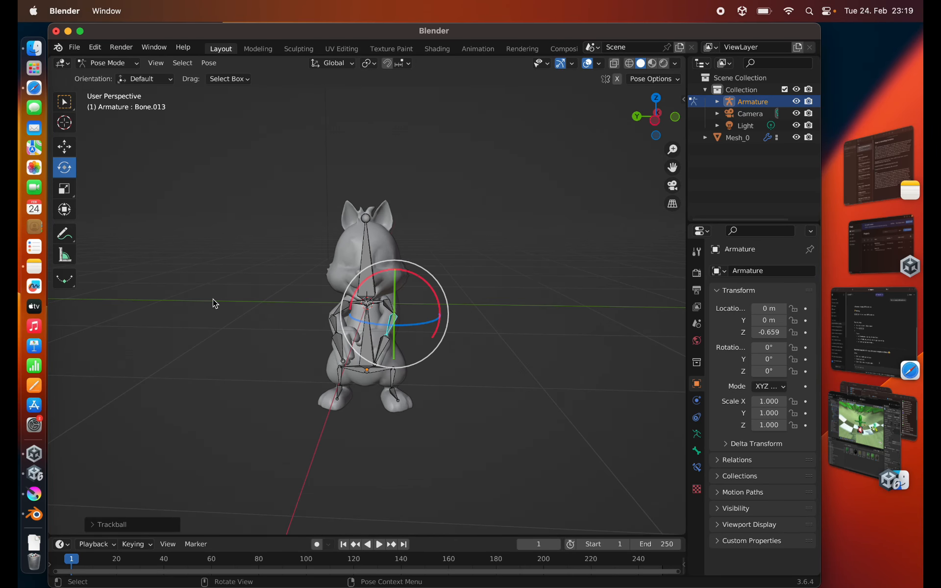
- Switch to the Animation workspace and insert a Location, Rotation & Scale keyframe for all bones at frame 0
left_click(476, 49)
key("a")
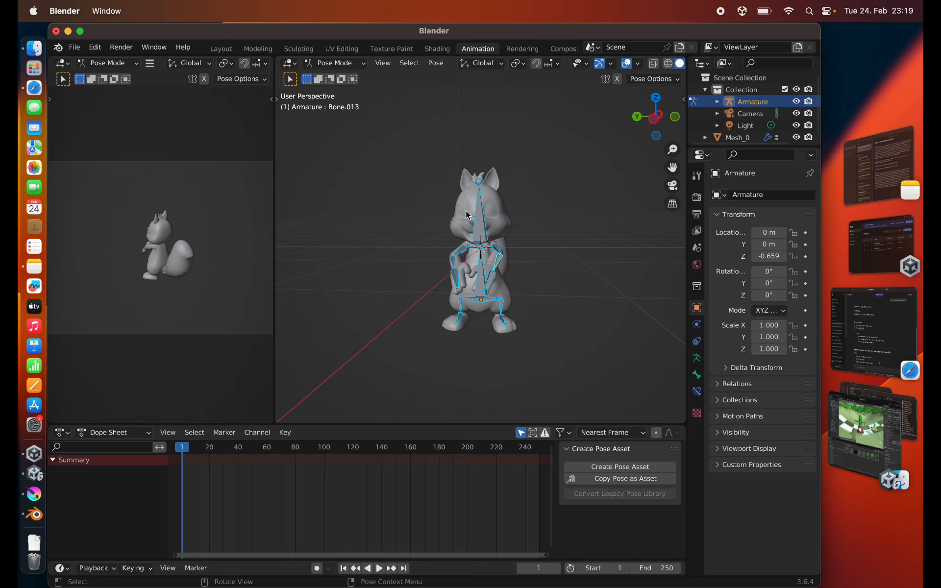
left_click(180, 447)
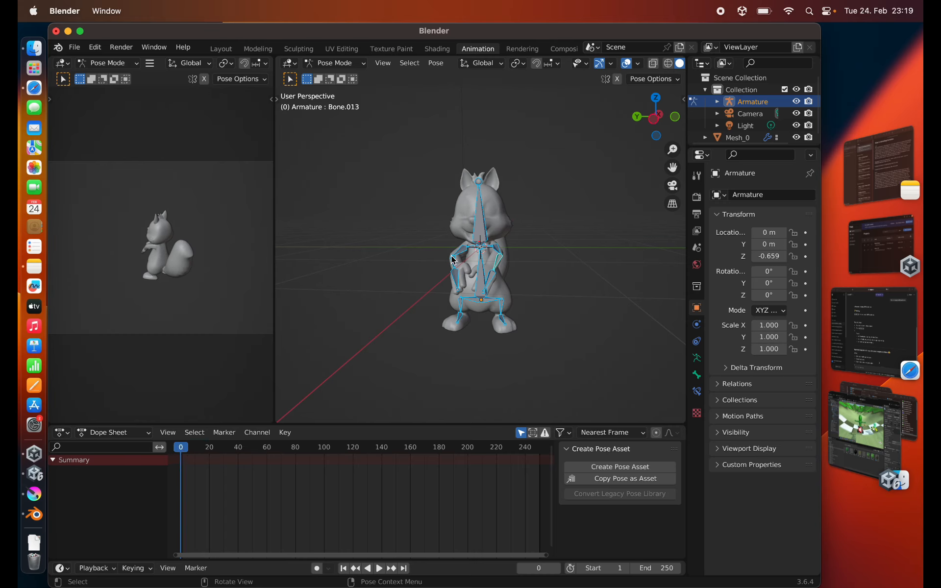
key("i")
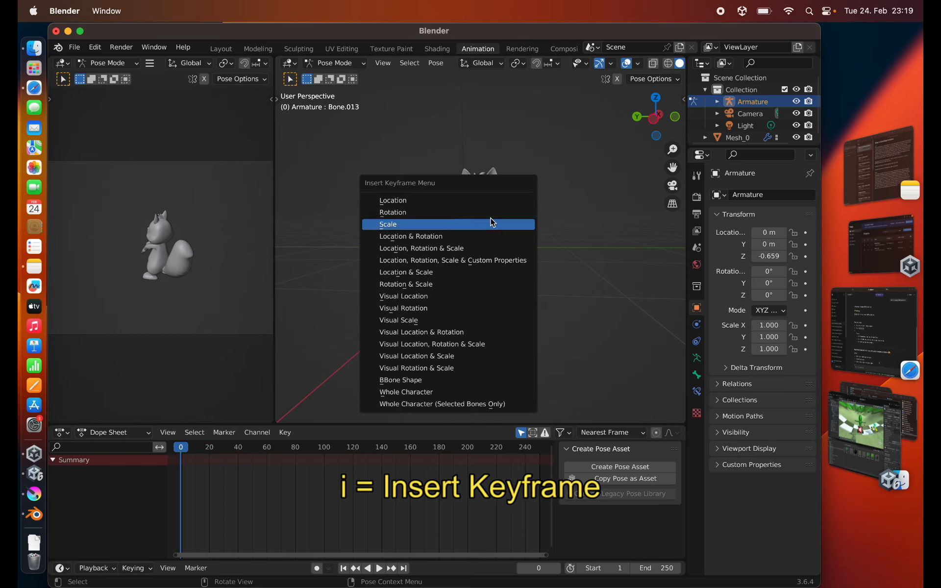
left_click(391, 252)
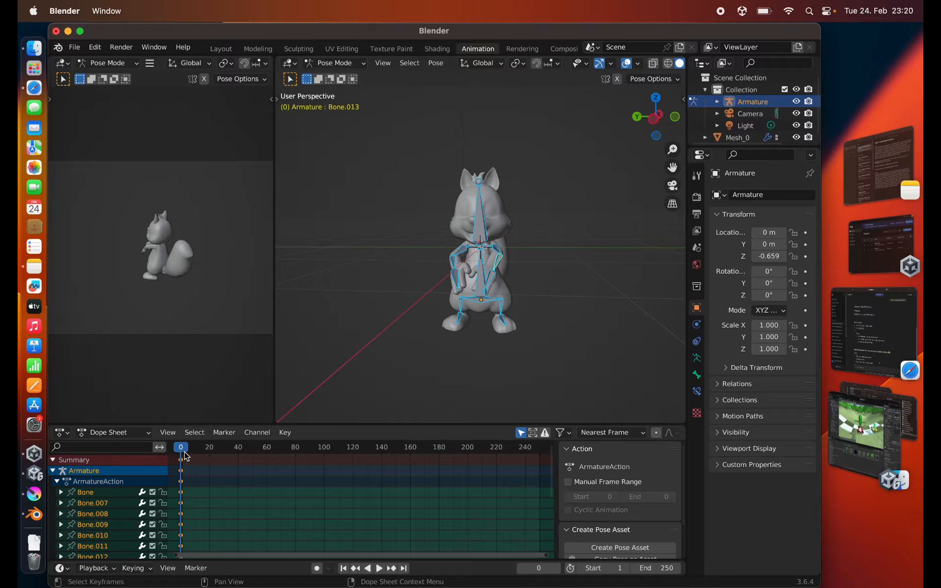
- Set the current frame to 60 for the next pose of the squirrel
left_click_drag(181, 447, 267, 449)
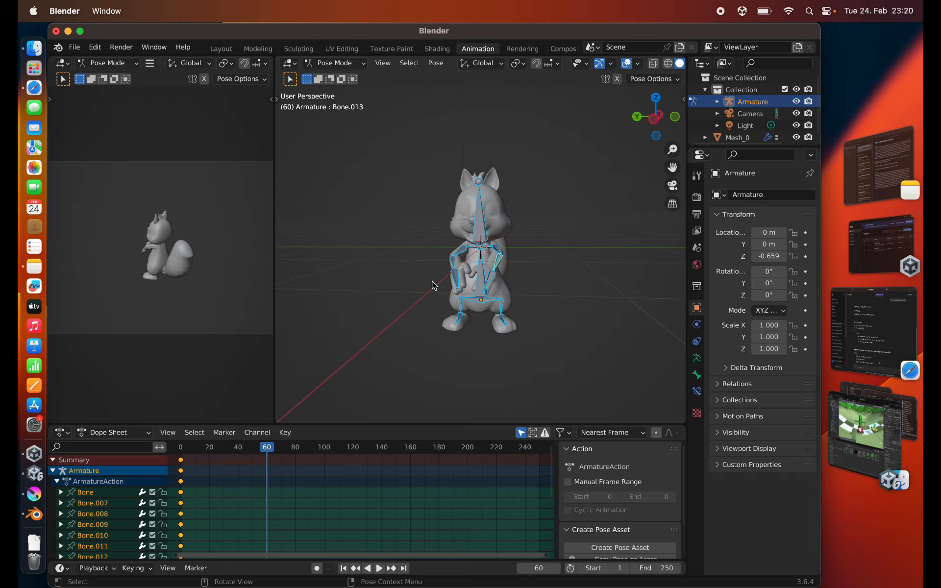
mouse_move(433, 284)
middle_mouse_down()
mouse_move(436, 292)
mouse_move(444, 280)
middle_mouse_up()
scroll(460, 270, "up", 4)
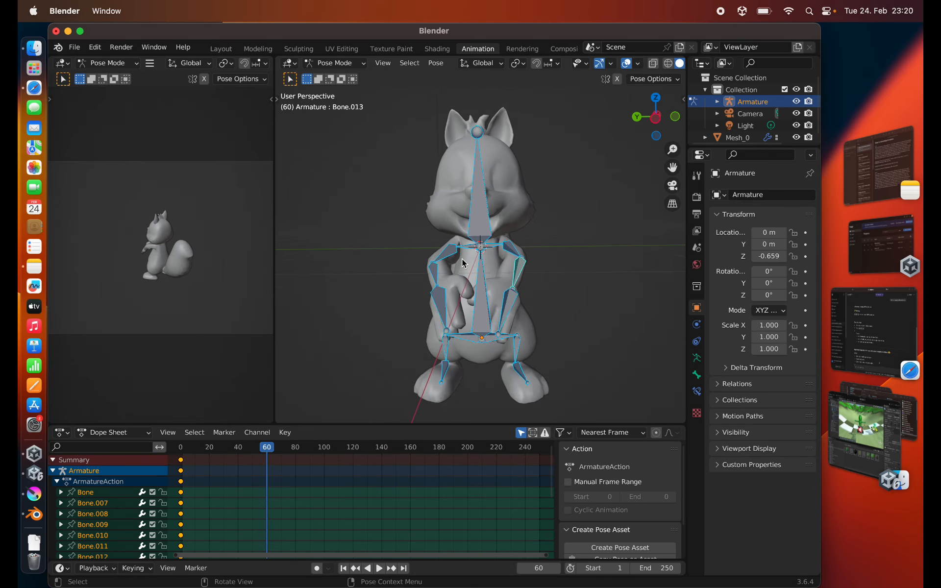
left_click(483, 252)
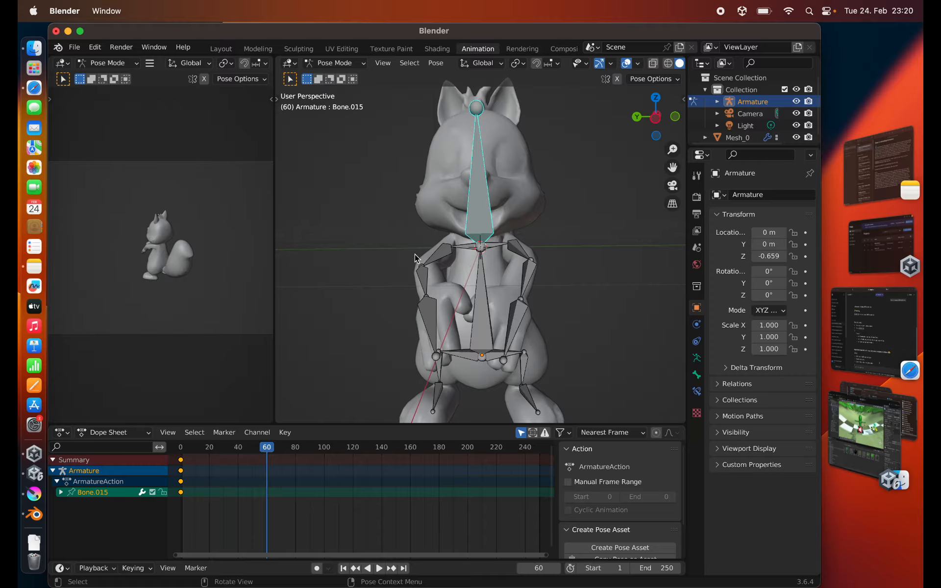
scroll(415, 258, "down", 4)
middle_click_drag(412, 261, 453, 312)
key("r")
key("x")
right_click(389, 264)
left_click(482, 305)
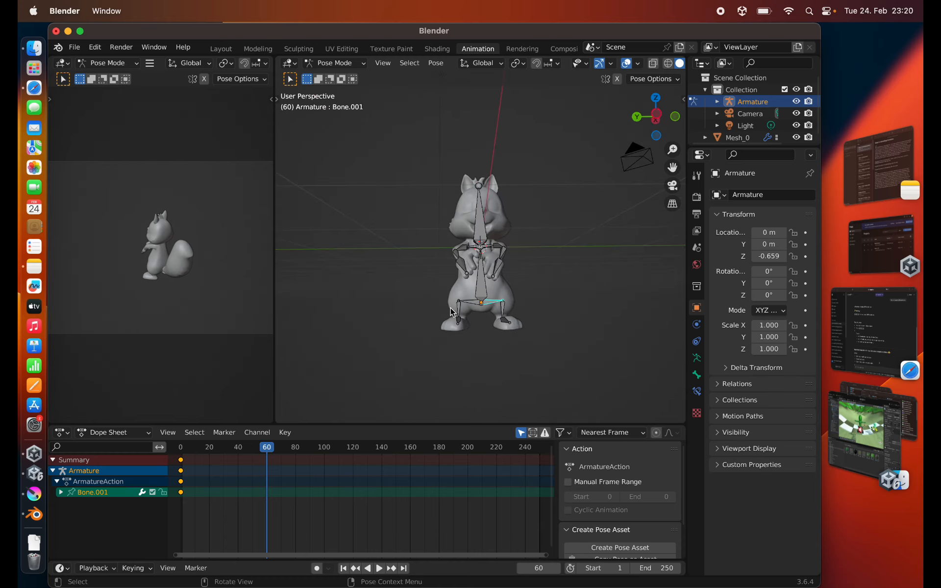
left_click(470, 305)
key("r")
key("x")
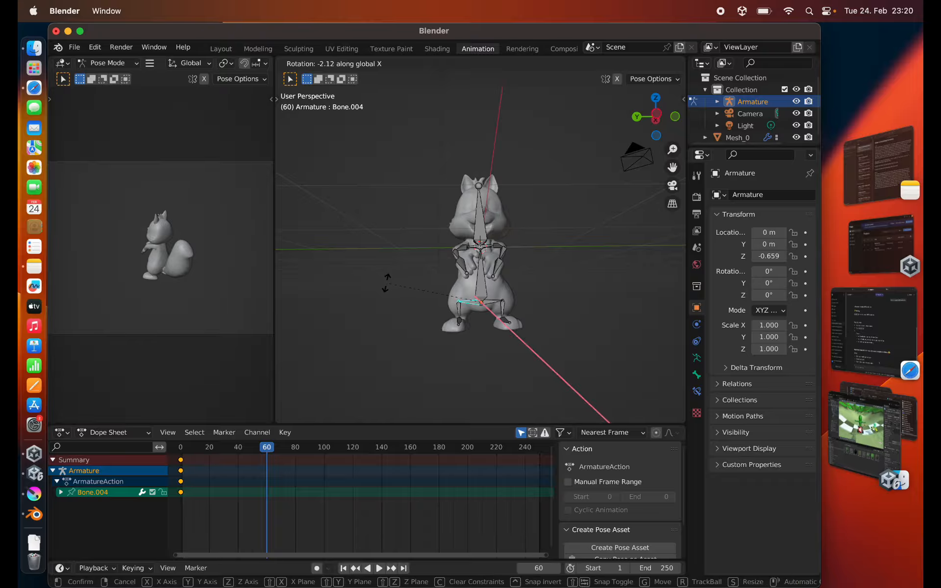
left_click(390, 294)
scroll(431, 307, "up", 4)
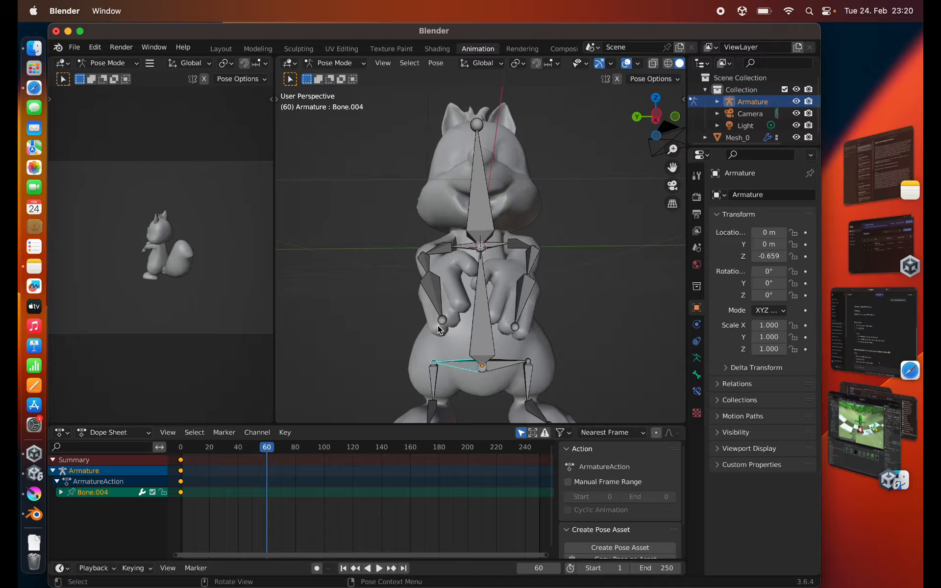
- Rotate the spine bone about the global X axis so the upper body leans toward the squirrel's right
left_click(485, 368)
scroll(387, 269, "down", 2)
middle_click_drag(387, 272, 385, 298)
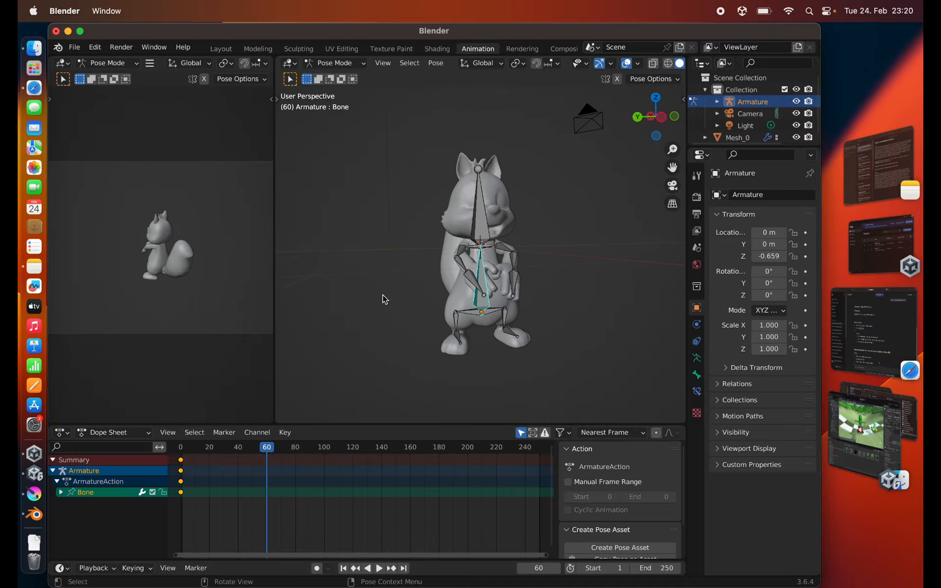
key("r")
key("x")
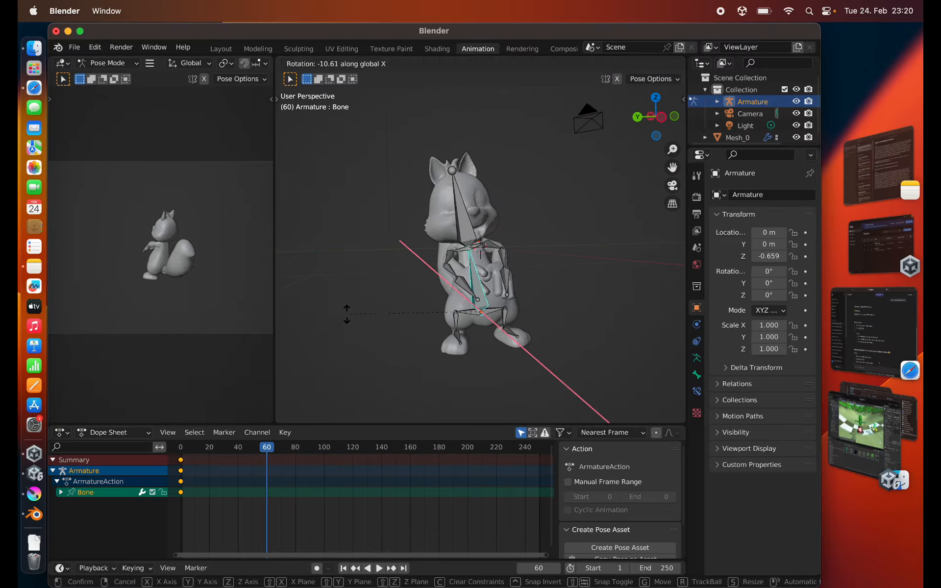
left_click(341, 331)
middle_click_drag(342, 332, 311, 288)
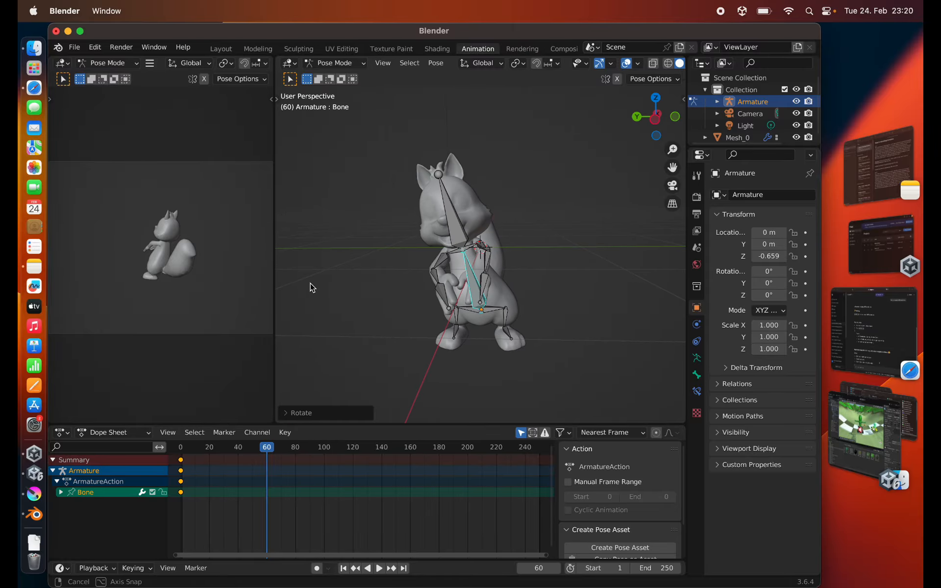
- Insert a Location, Rotation & Scale keyframe for all bones at frame 60
key("a")
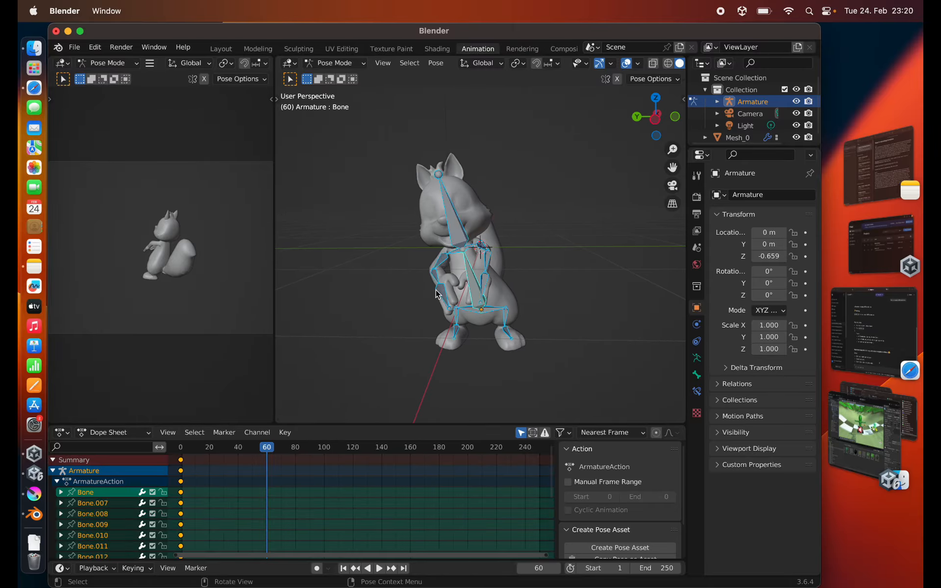
key("i")
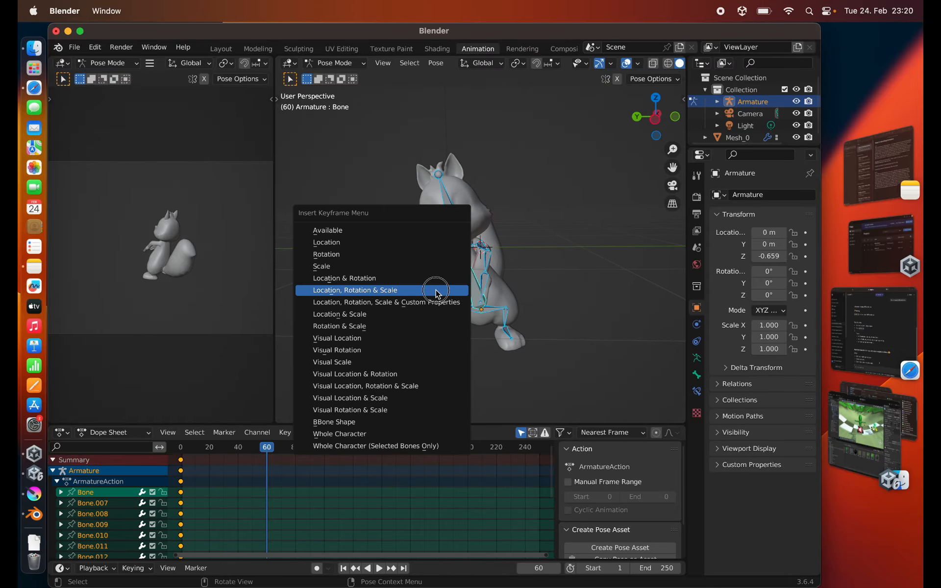
left_click(432, 294)
- Go to frame 120 and rotate the spine bone about 15° around the global X axis so the squirrel stands upright
left_click_drag(267, 448, 354, 450)
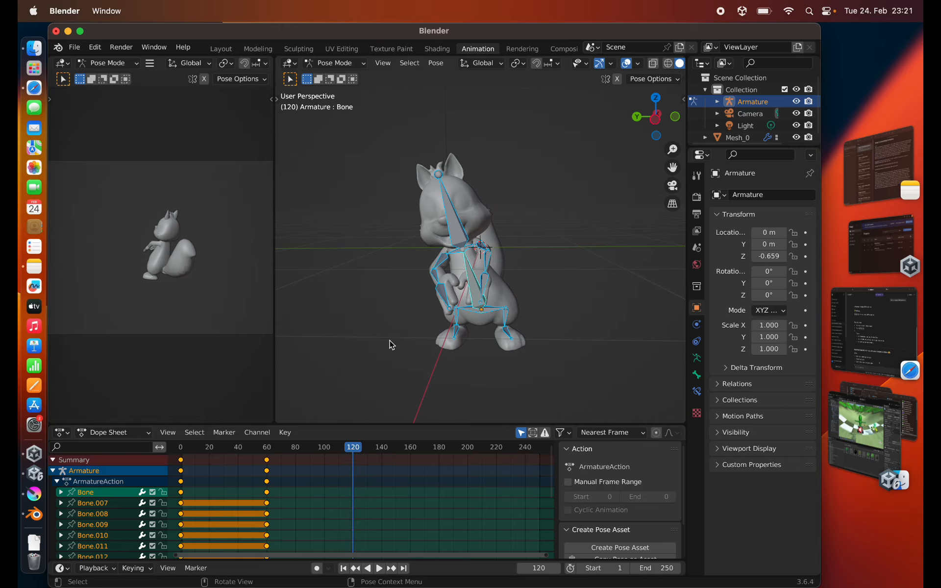
left_click(477, 309)
scroll(478, 310, "down", 5)
left_click(482, 336)
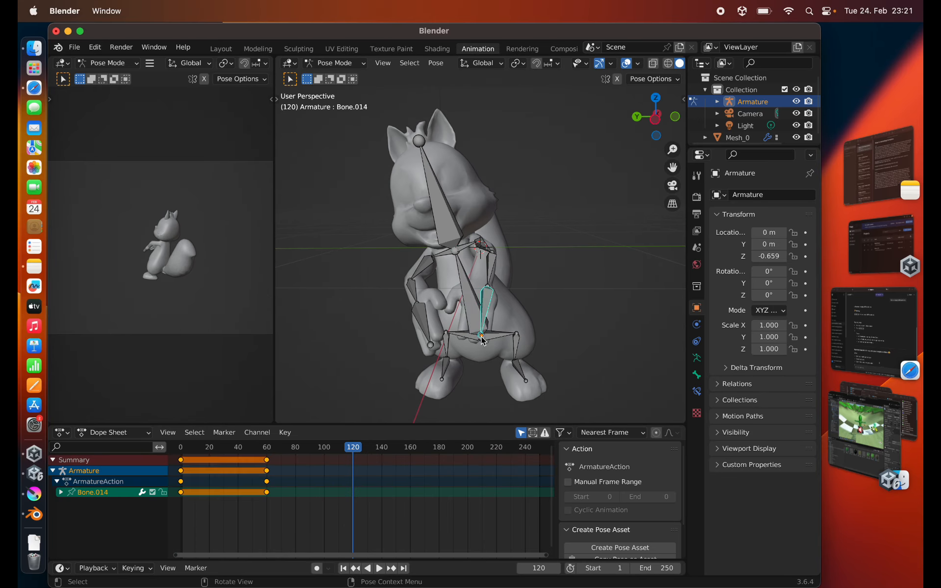
scroll(455, 313, "down", 4)
left_click(466, 312)
scroll(466, 312, "up", 5)
scroll(466, 312, "down", 5)
key("r")
key("x")
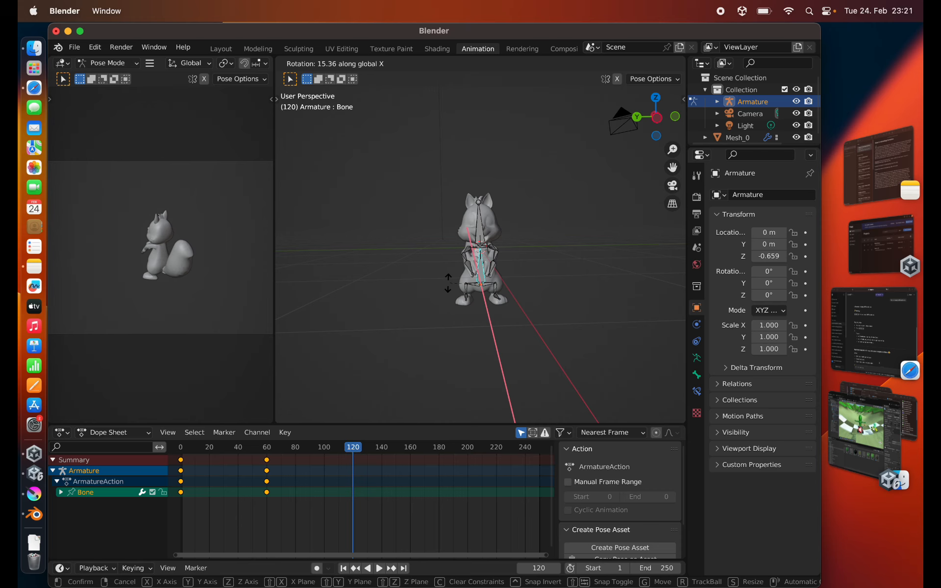
left_click(439, 283)
scroll(440, 283, "right", 4)
scroll(439, 288, "right", 2)
- Insert a Location, Rotation & Scale keyframe for all bones at frame 120
key("a")
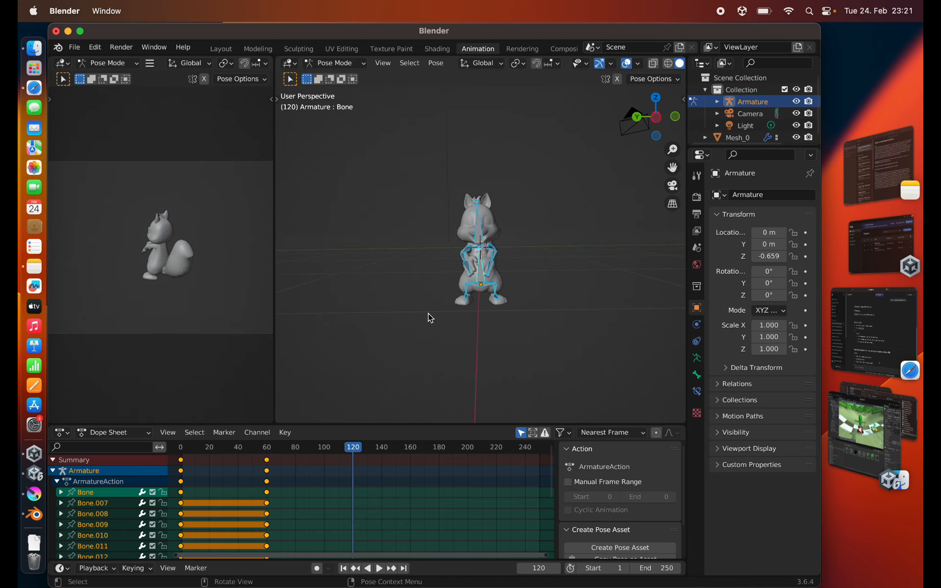
key("i")
left_click(428, 314)
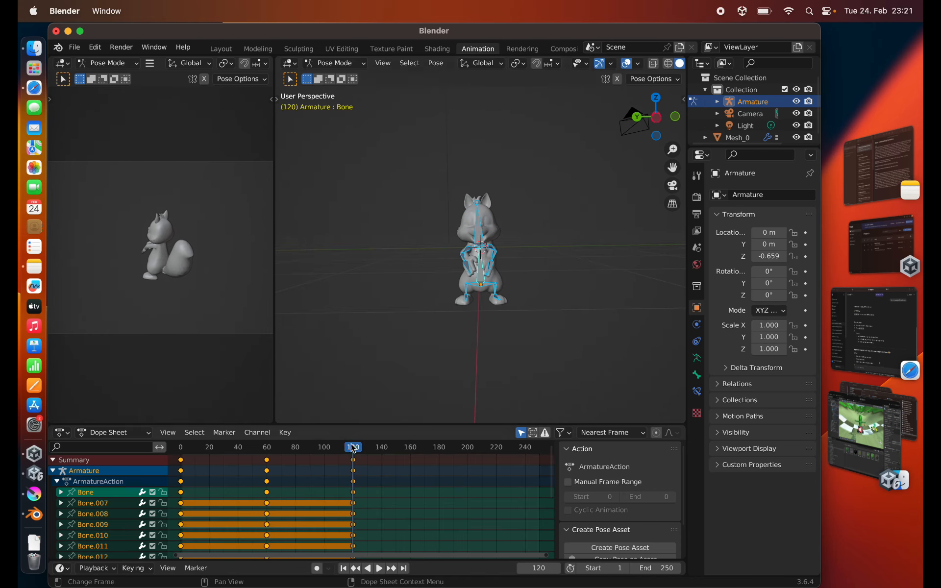
- Go to frame 180 and rotate the spine bone about 21° around the global X axis, leaning toward the squirrel's left
left_click_drag(353, 446, 440, 442)
scroll(481, 368, "up", 4)
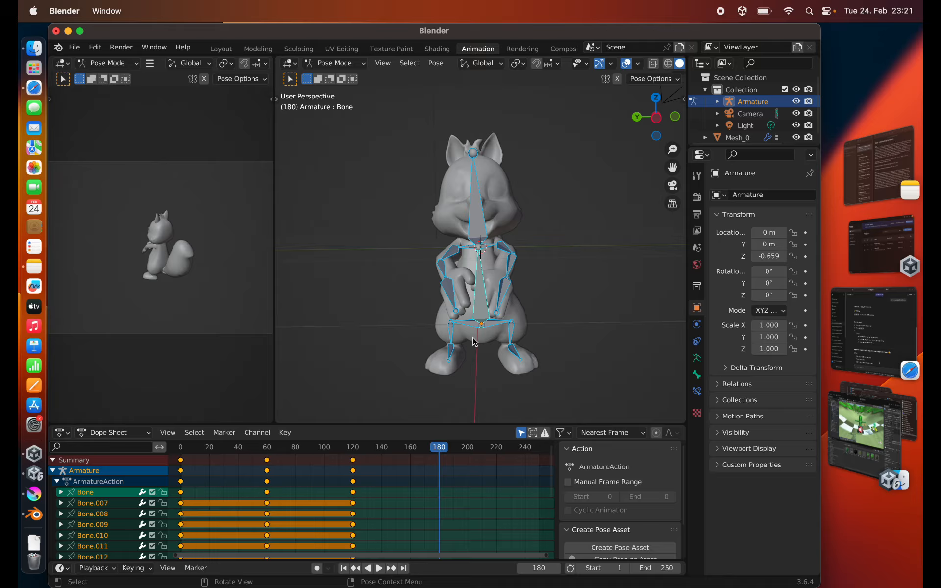
left_click(482, 326)
key("r")
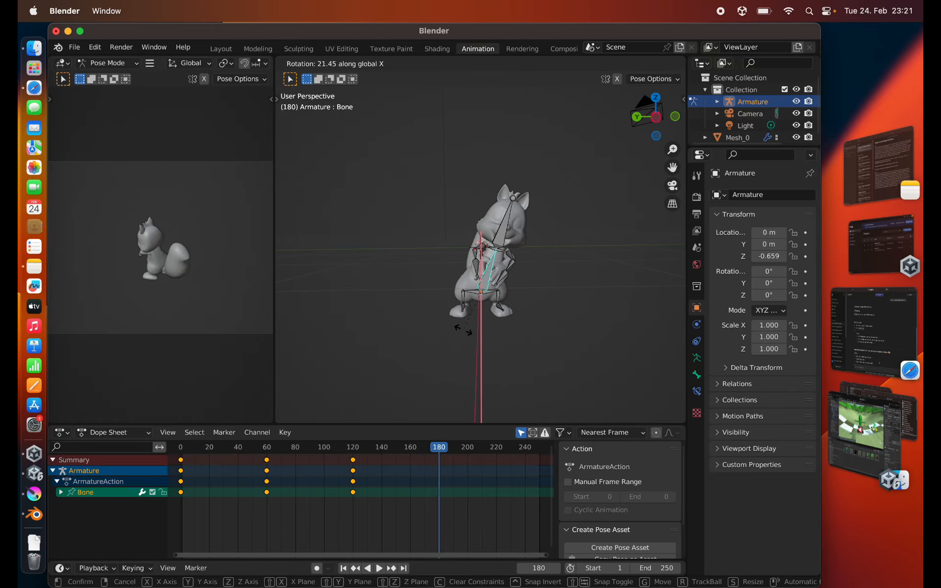
left_click(465, 331)
- Insert a Location, Rotation & Scale keyframe for all bones at frame 180 and scrub the timeline to preview the motion
key("a")
key("i")
left_click(466, 331)
mouse_move(440, 443)
left_mouse_down()
mouse_move(251, 459)
mouse_move(538, 463)
mouse_move(210, 453)
mouse_move(429, 448)
left_mouse_up()
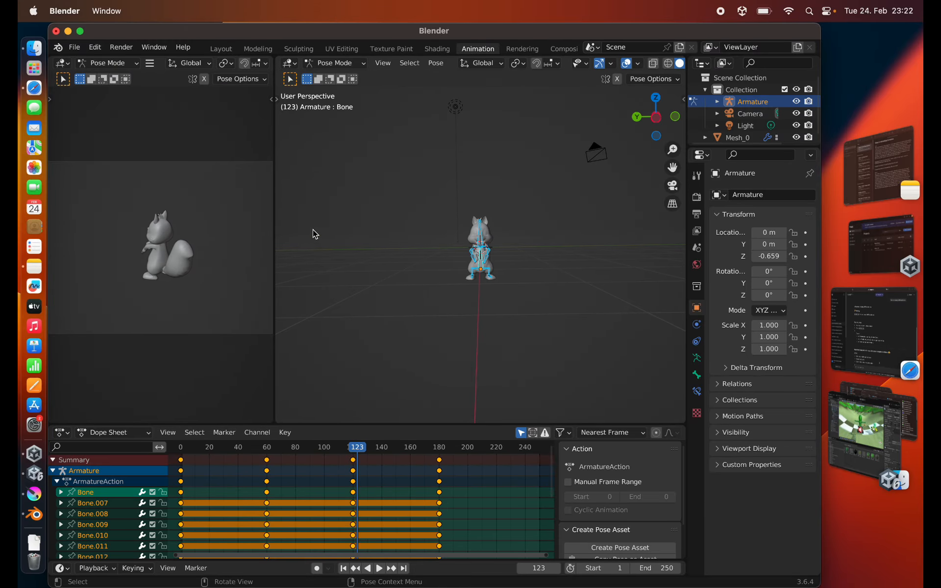
- Return to the Layout workspace and start an FBX export limited to the Empty, Armature and Mesh object types
left_click(220, 48)
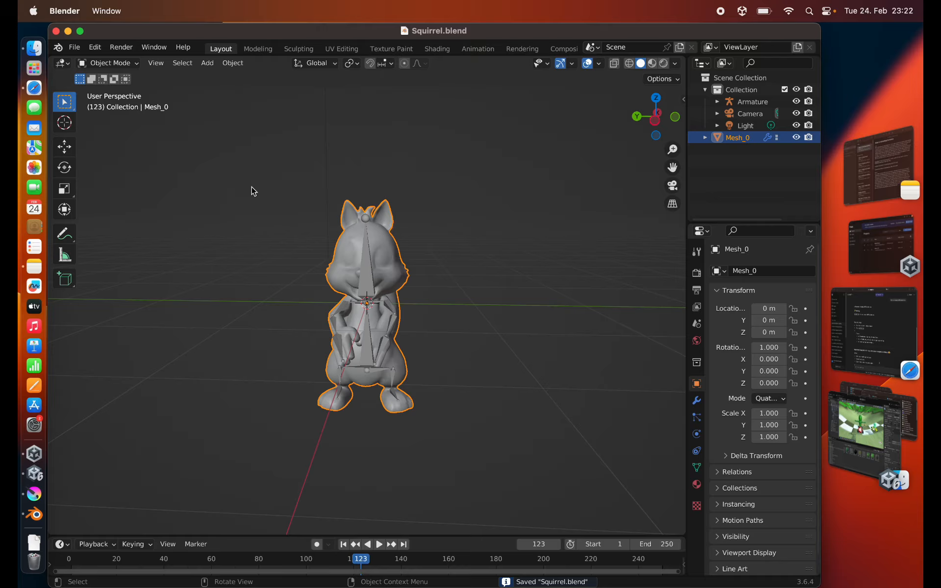
left_click(74, 47)
mouse_move(123, 223)
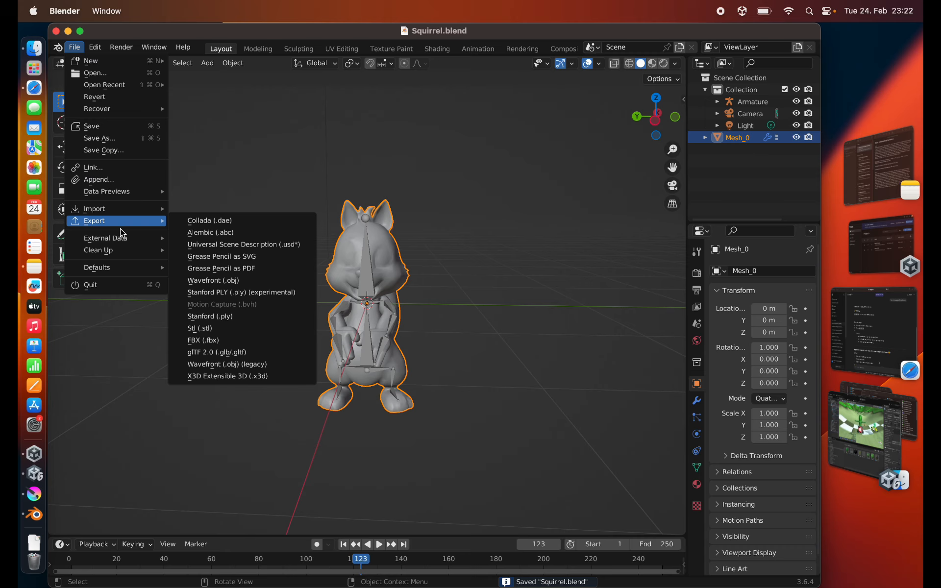
left_click(210, 342)
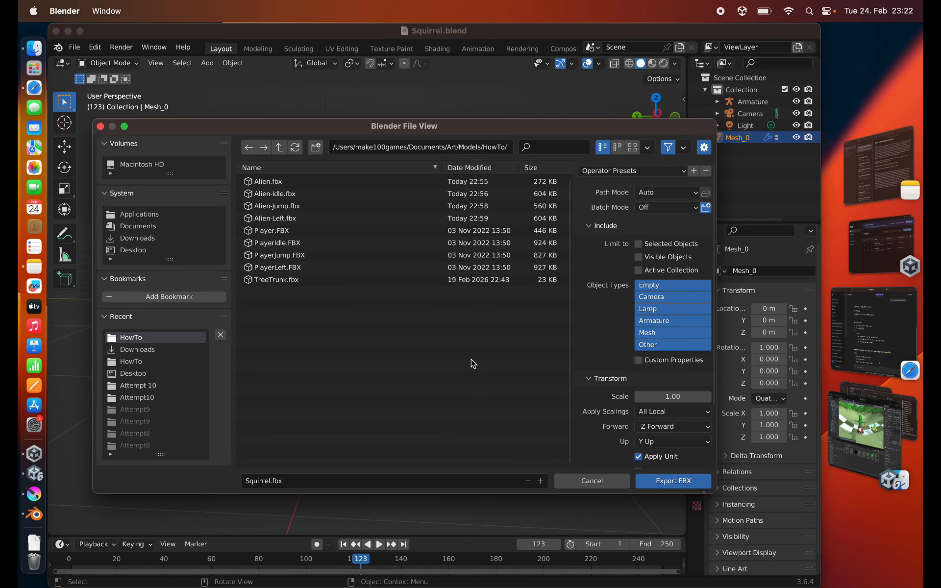
left_click(662, 289)
left_click(657, 324, "shift")
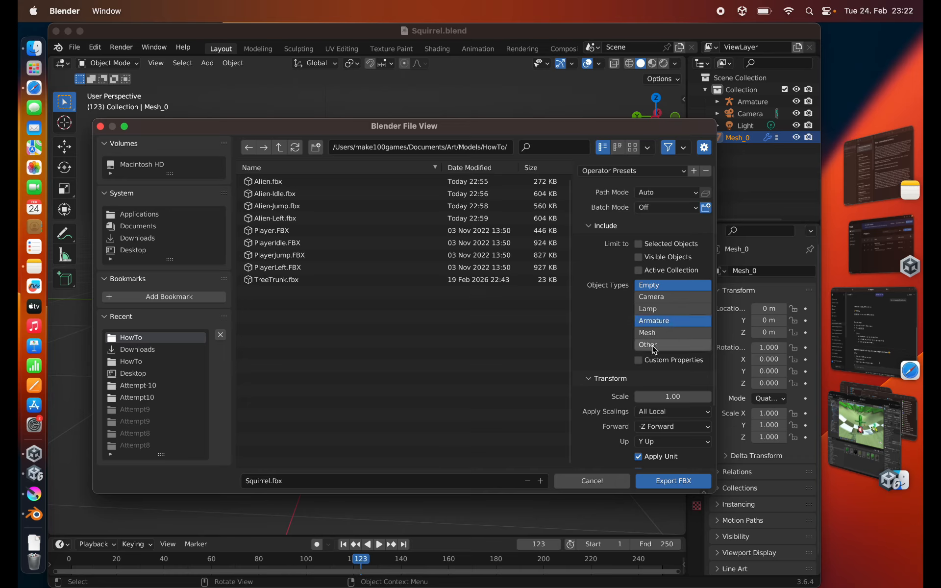
left_click(654, 335, "shift")
- Show the Geometry and Armature settings of the FBX export and turn off Add Leaf Bones
scroll(595, 341, "down", 3)
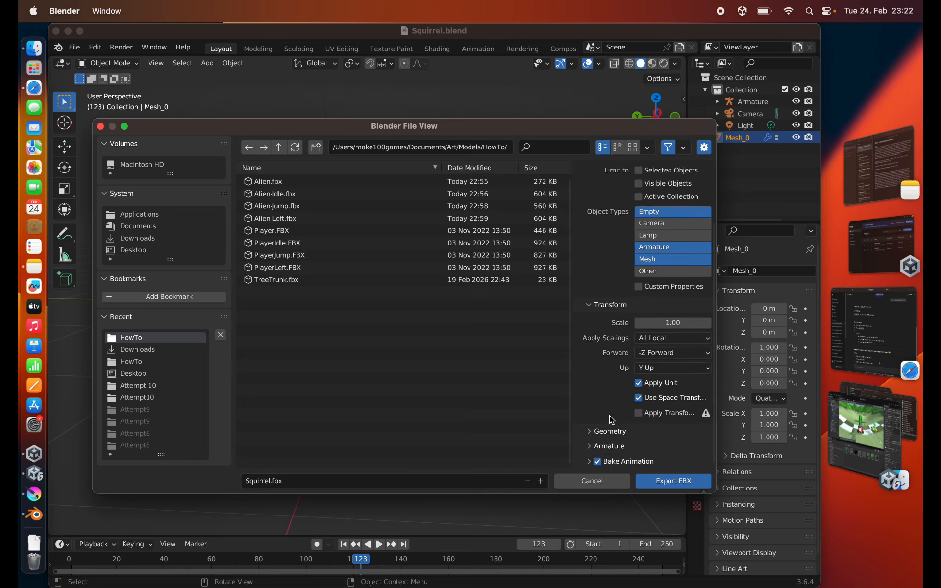
left_click(591, 432)
scroll(625, 398, "down", 5)
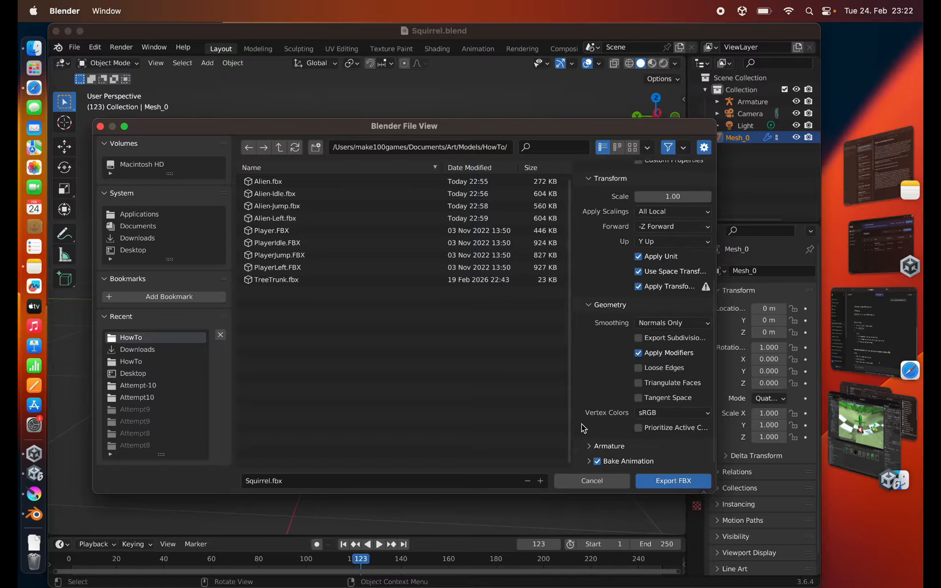
left_click(600, 452)
scroll(595, 358, "down", 4)
left_click(639, 444)
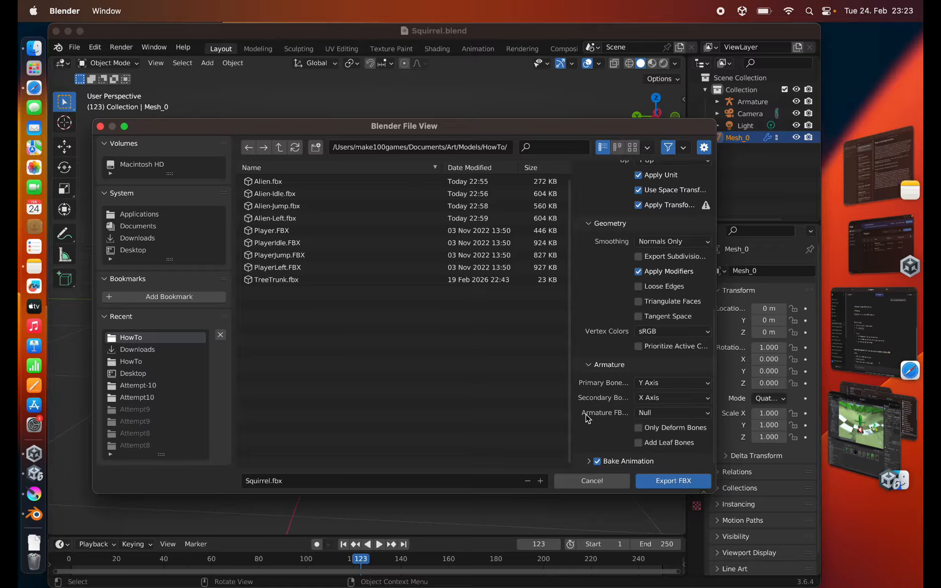
- Check the Bake Animation options and export the model as Squirrel.fbx into the HowTo folder
left_click(591, 461)
scroll(608, 449, "down", 4)
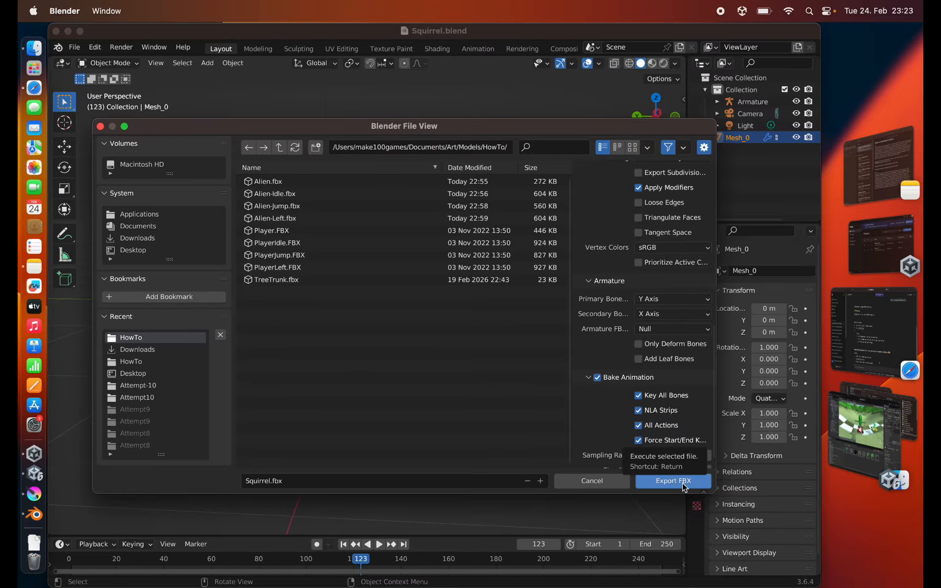
left_click(685, 487)
- Switch to Unity, open the project's Models folder and collapse the expanded Alien-Idle, Alien-Jump and Alien-Left models
key("super+Tab")
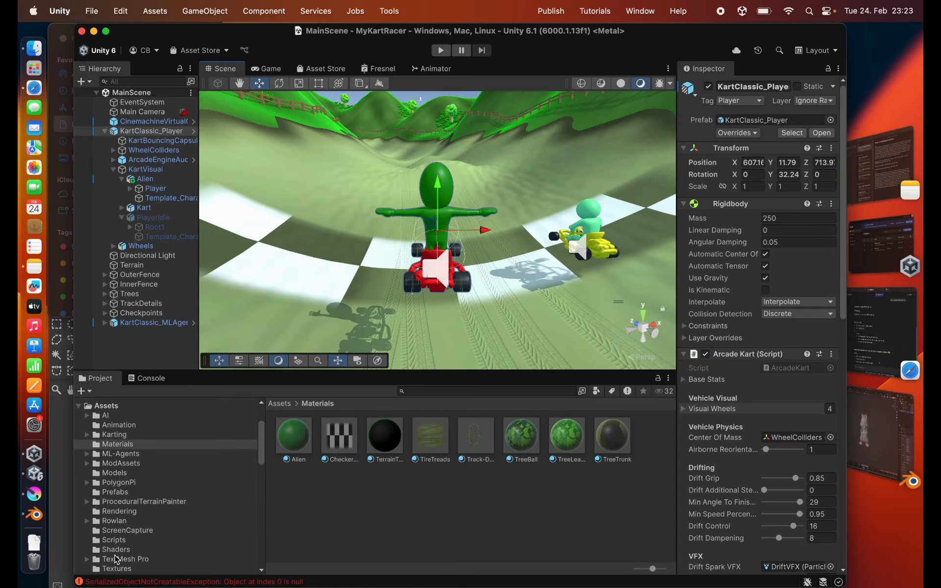
left_click(115, 473)
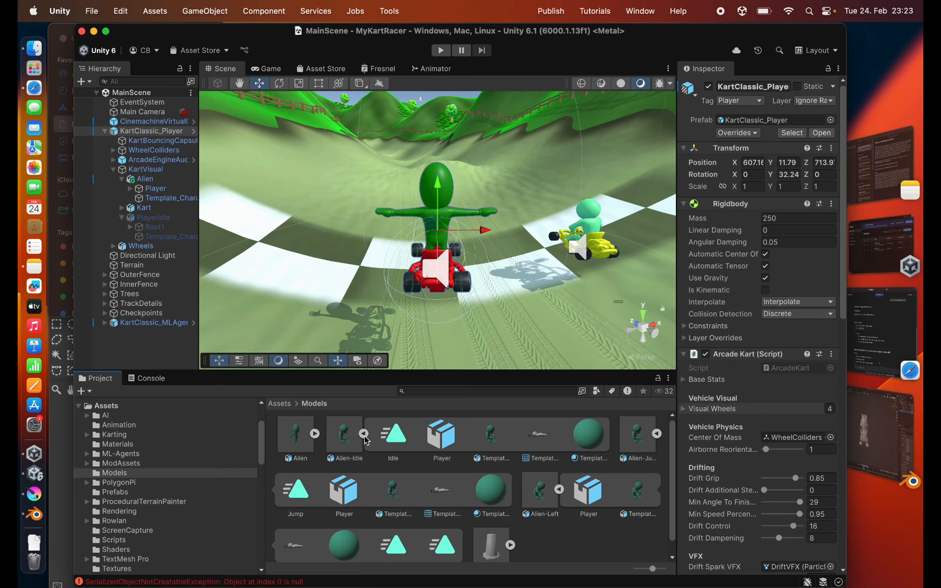
left_click(365, 435)
left_click(415, 435)
left_click(465, 435)
- Import Squirrel.fbx into the Models folder of the Unity project
left_click(568, 451)
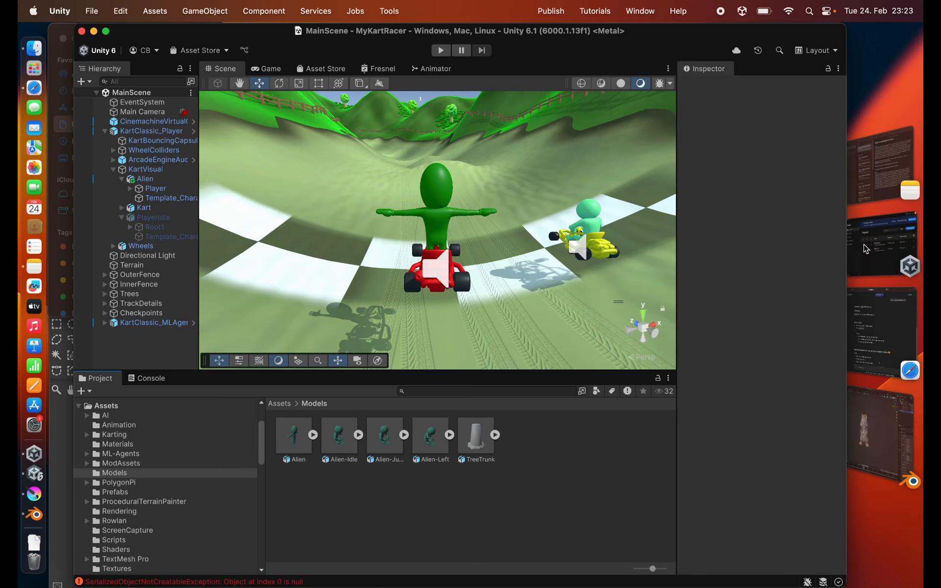
left_click_drag(485, 206, 464, 434)
left_click_drag(463, 434, 455, 499)
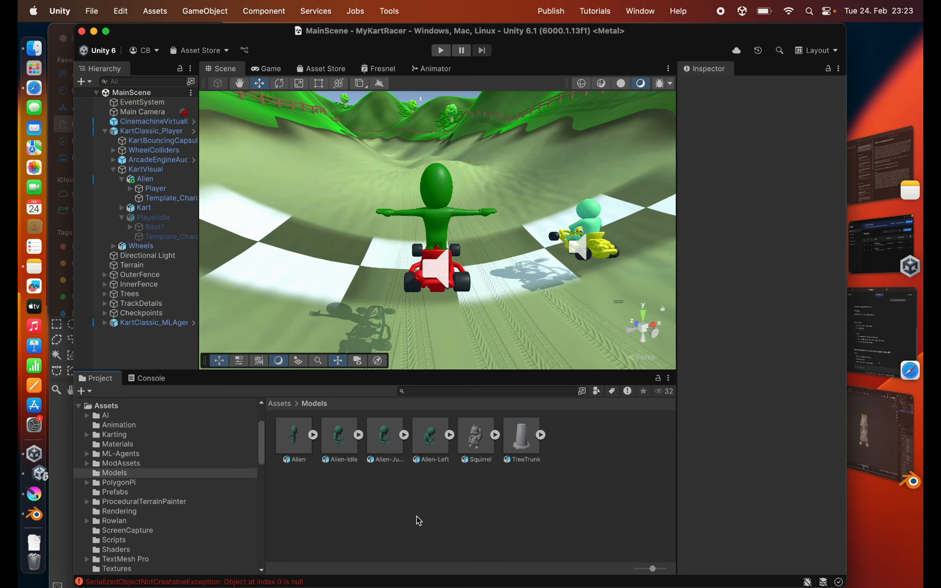
- In the Squirrel model's rig settings, keep the Generic animation type, set the avatar definition to Create From This Model, and apply
left_click(495, 435)
left_click(504, 440)
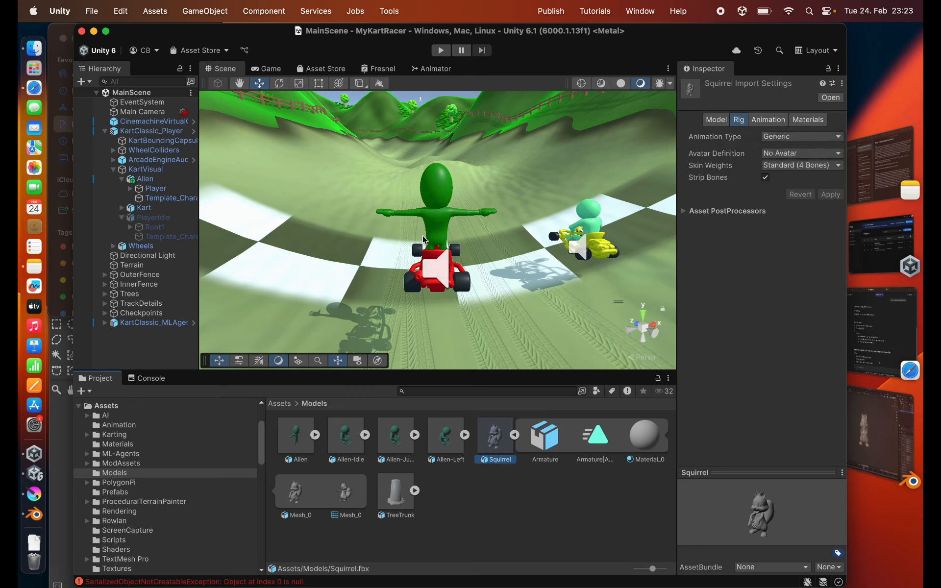
left_click(773, 141)
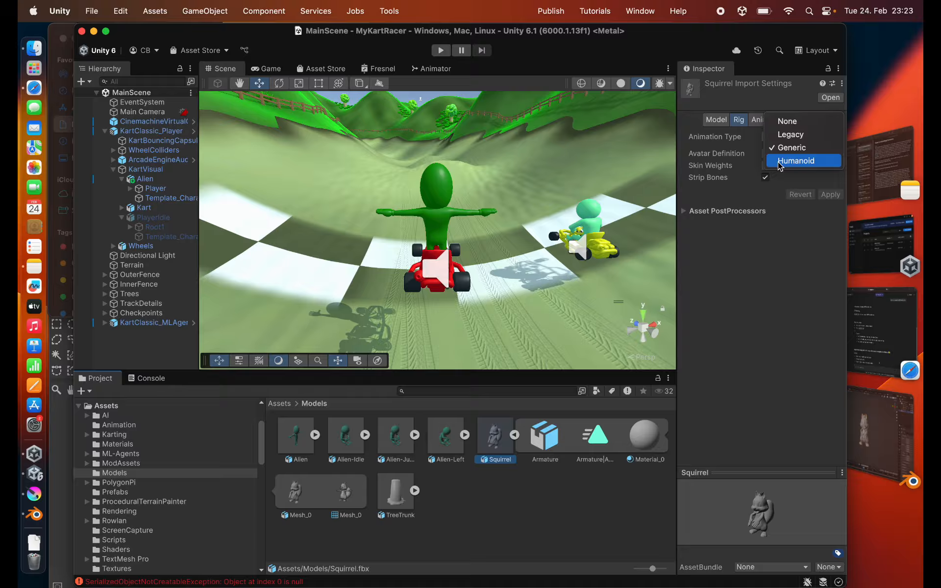
left_click(787, 147)
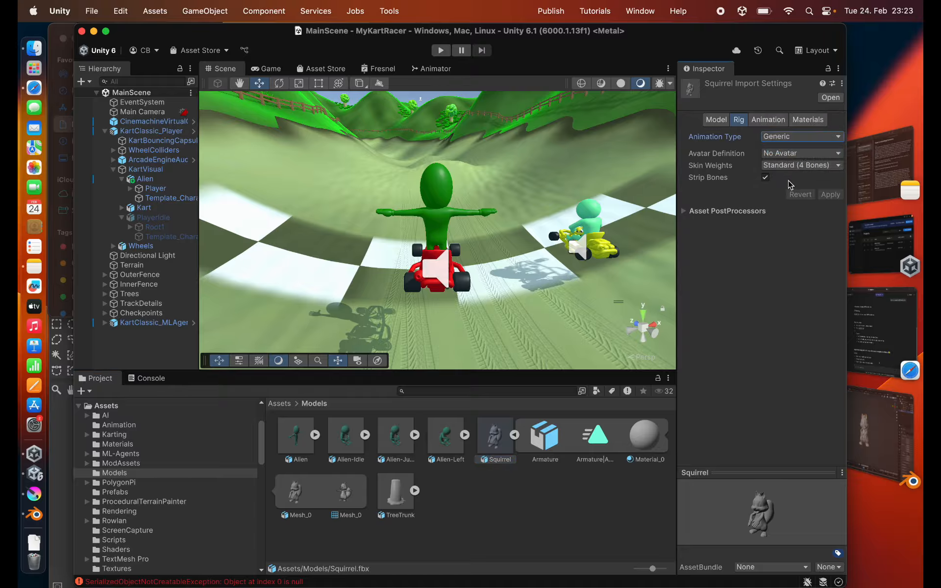
left_click(782, 154)
left_click(783, 171)
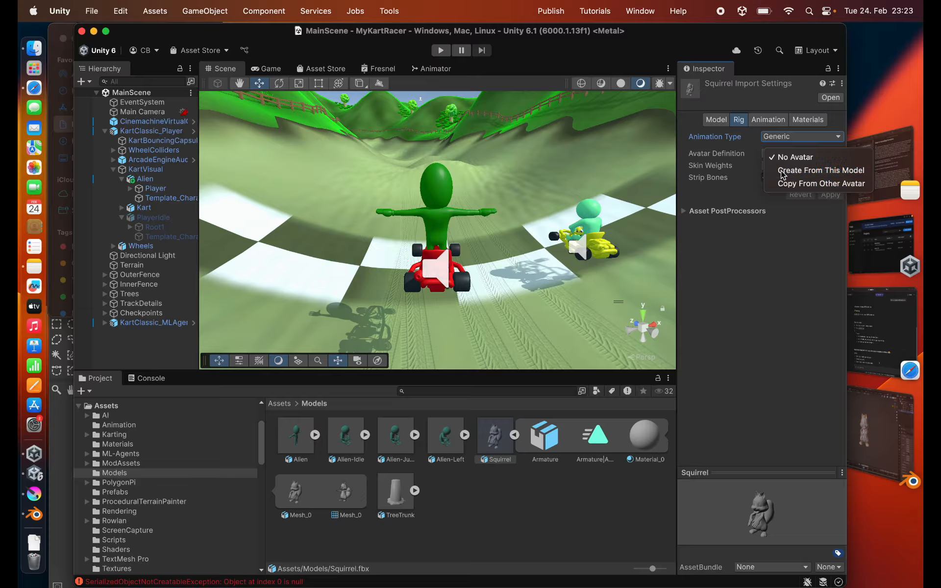
left_click(828, 220)
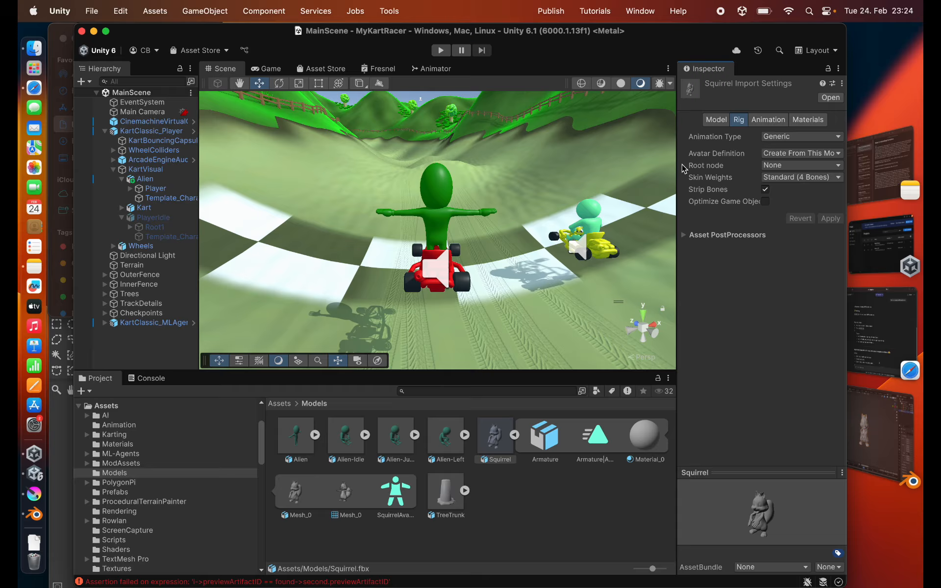
- Rename the Squirrel model's imported animation clip to TurnLeft and set its end frame to 60
left_click(768, 120)
scroll(725, 339, "down", 4)
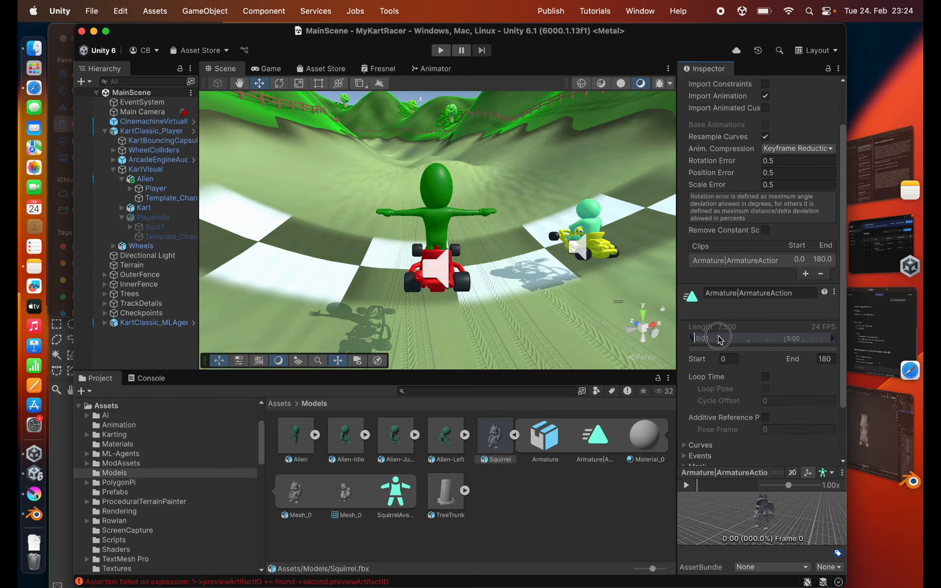
left_click(730, 295)
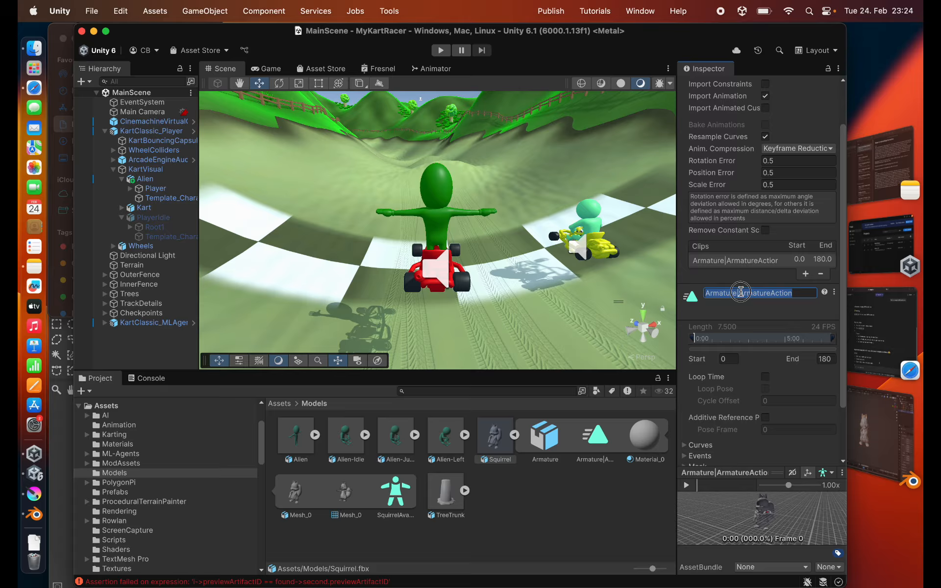
type("TurnLeft")
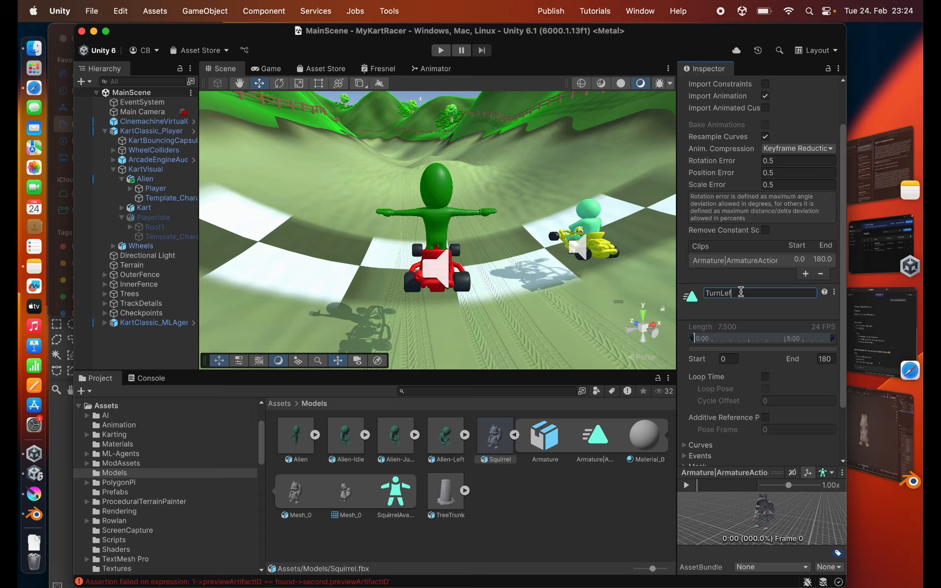
key("Return")
left_click(826, 359)
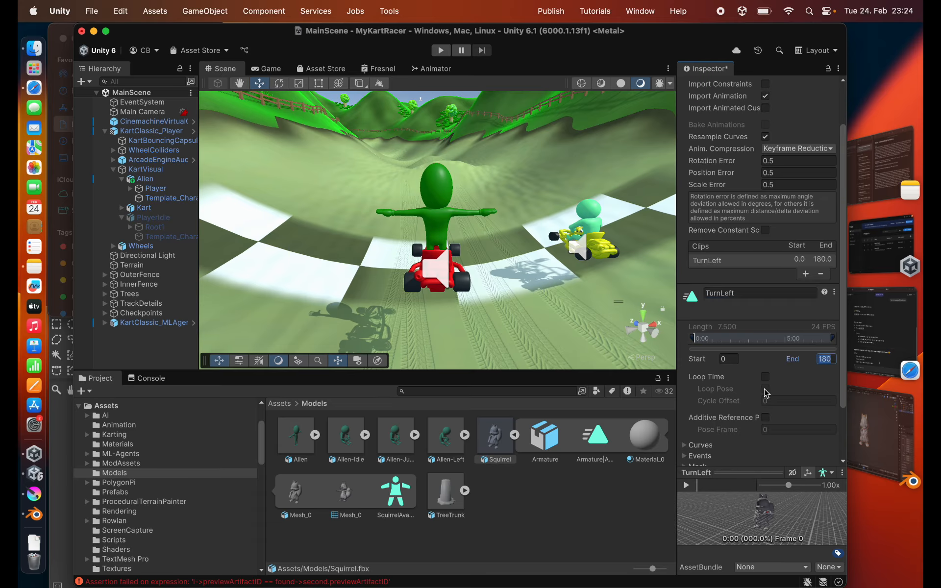
type("60")
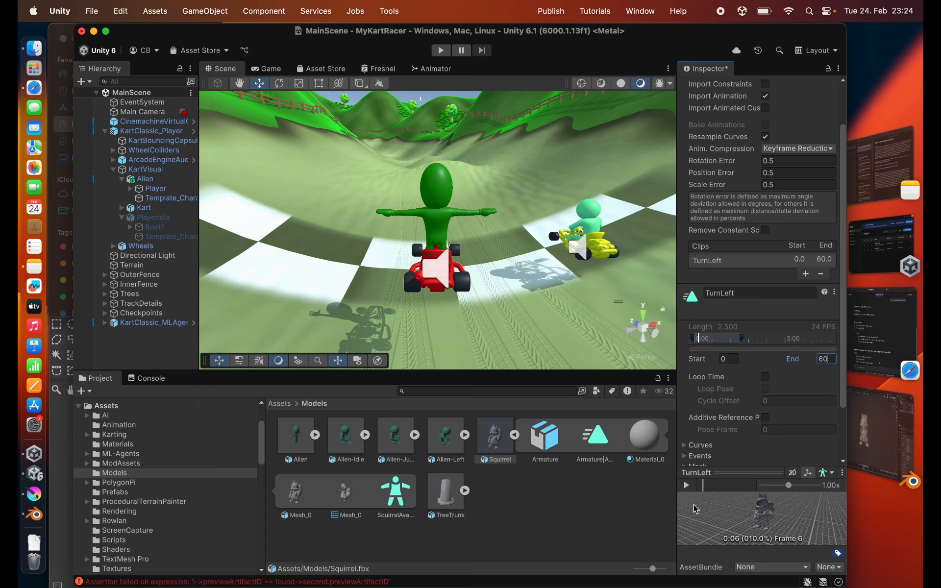
- Play back the TurnLeft clip in the animation preview and pause it
mouse_move(744, 512)
left_mouse_down()
mouse_move(738, 532)
mouse_move(737, 511)
left_mouse_up()
left_click(687, 486)
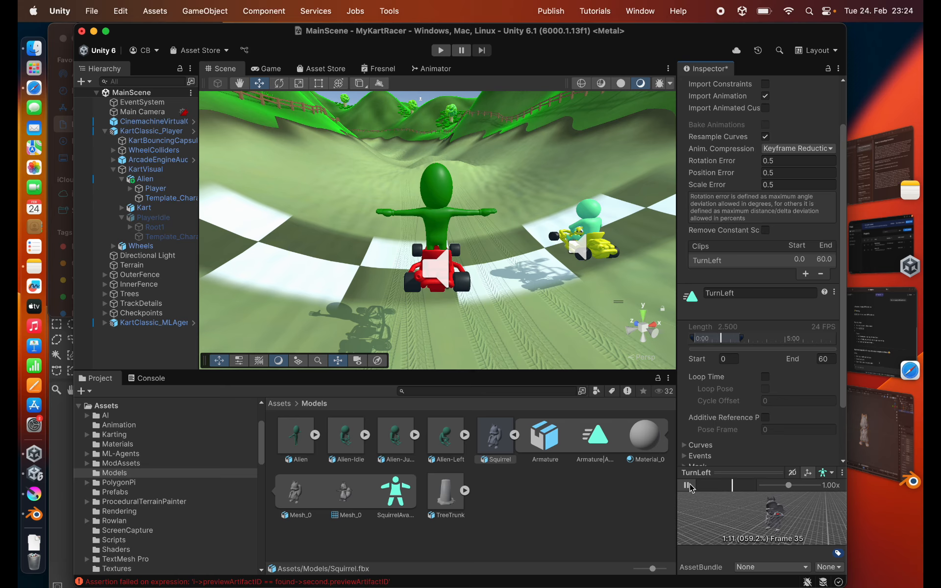
left_click(687, 485)
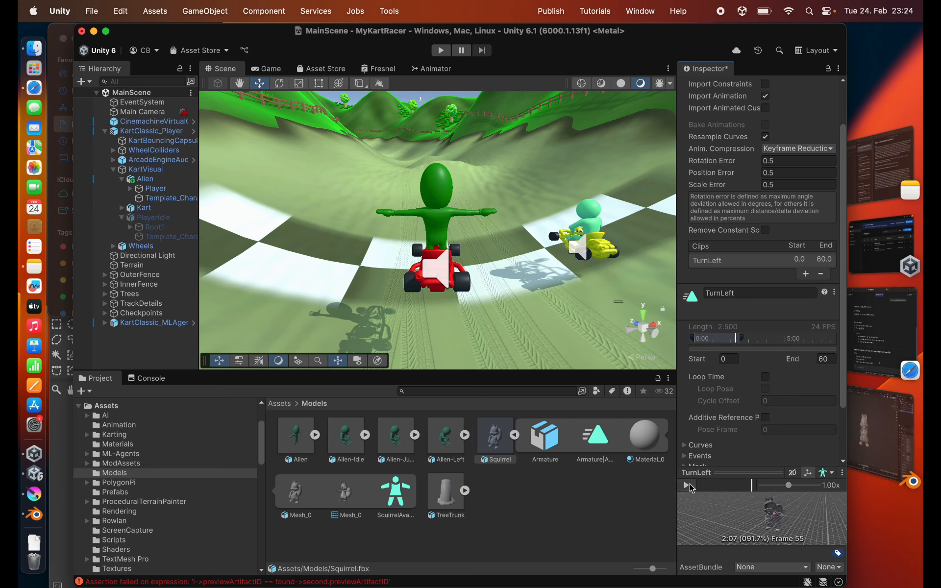
- Add a second animation clip named TurnRight to the Squirrel model and set its start frame to 120
left_click(806, 274)
left_click(748, 304)
type("TurnRight")
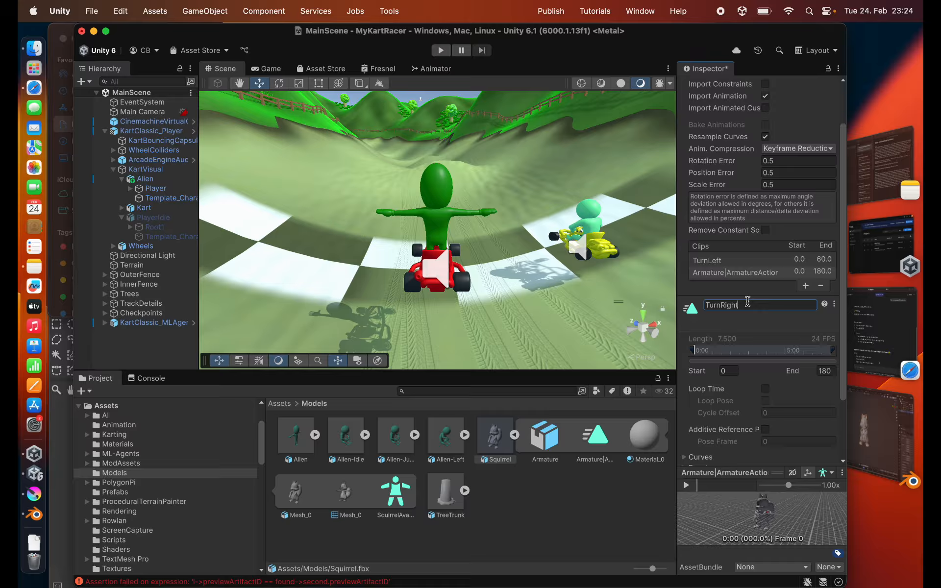
key("Return")
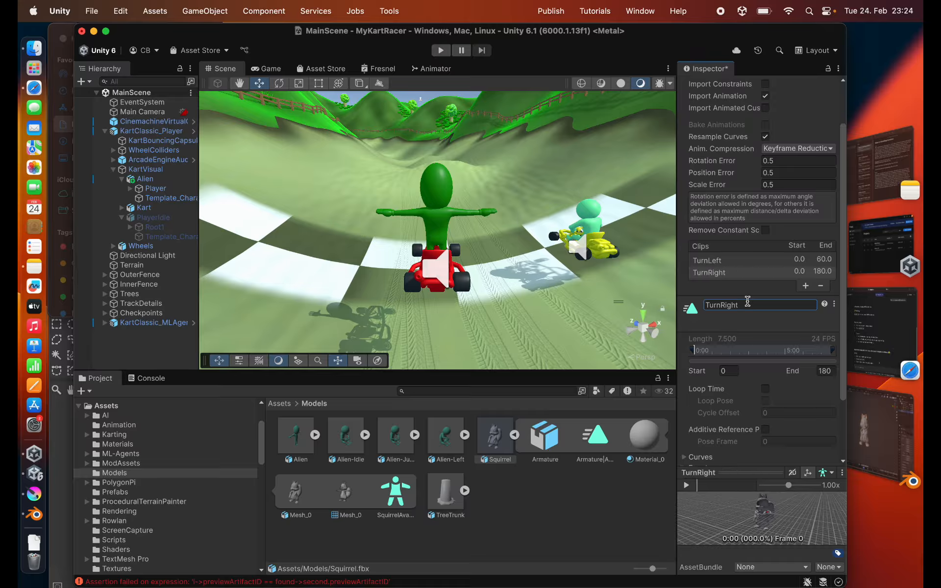
left_click(730, 372)
type("120")
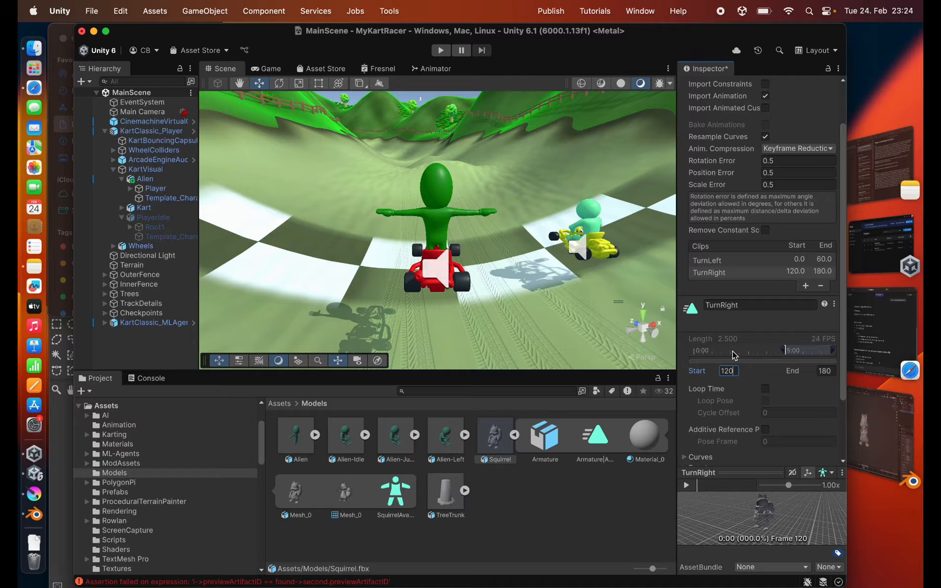
key("Tab")
- Preview the TurnRight clip and apply the Squirrel model's animation import settings
left_click(688, 485)
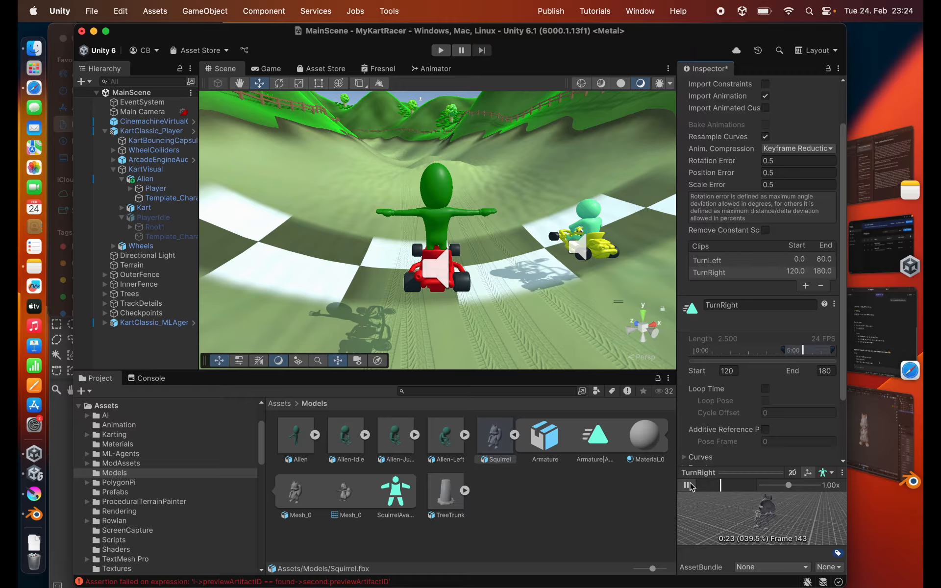
left_click(688, 485)
scroll(806, 420, "down", 3)
left_click(823, 439)
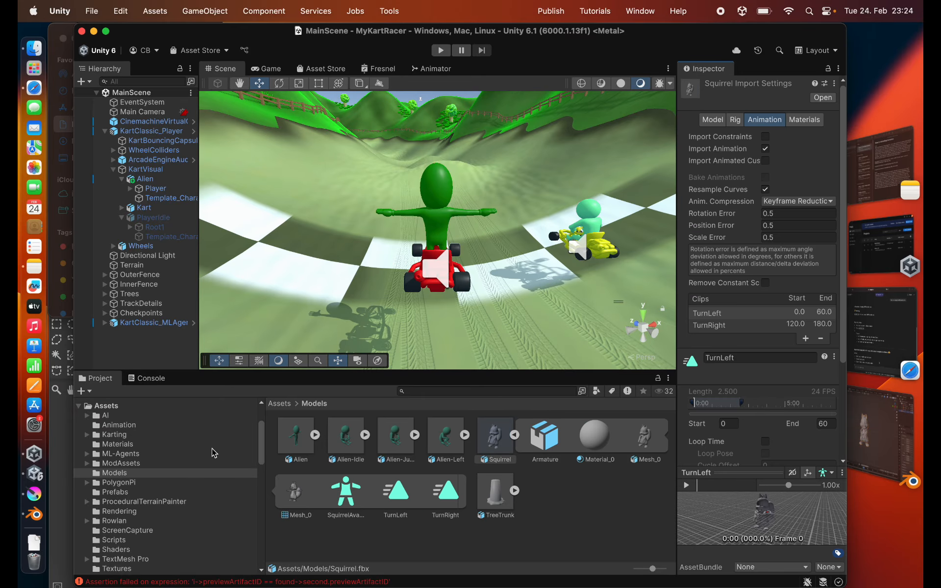
- Collapse the Squirrel asset and place the model in the scene beside the player's kart
scroll(305, 269, "down", 3)
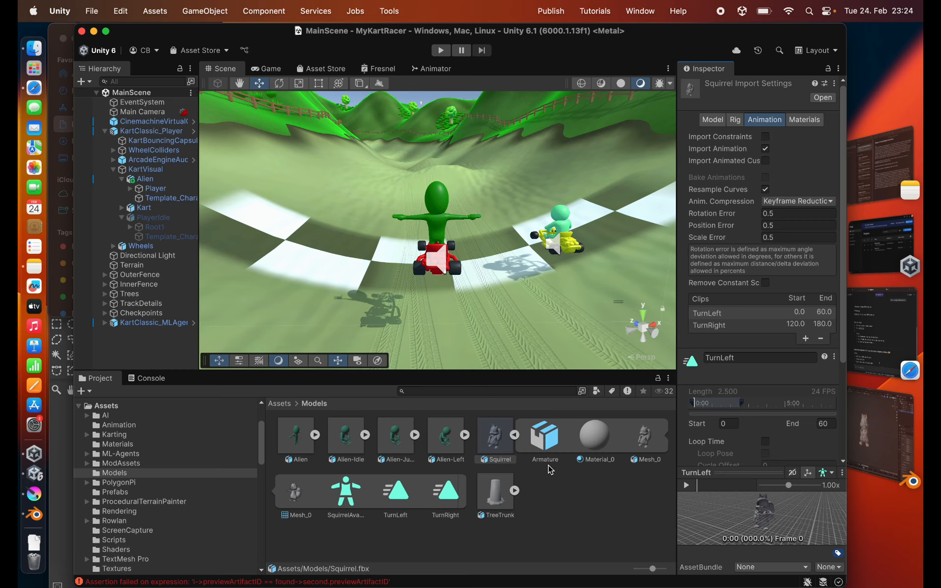
left_click(515, 436)
left_click_drag(479, 439, 322, 262)
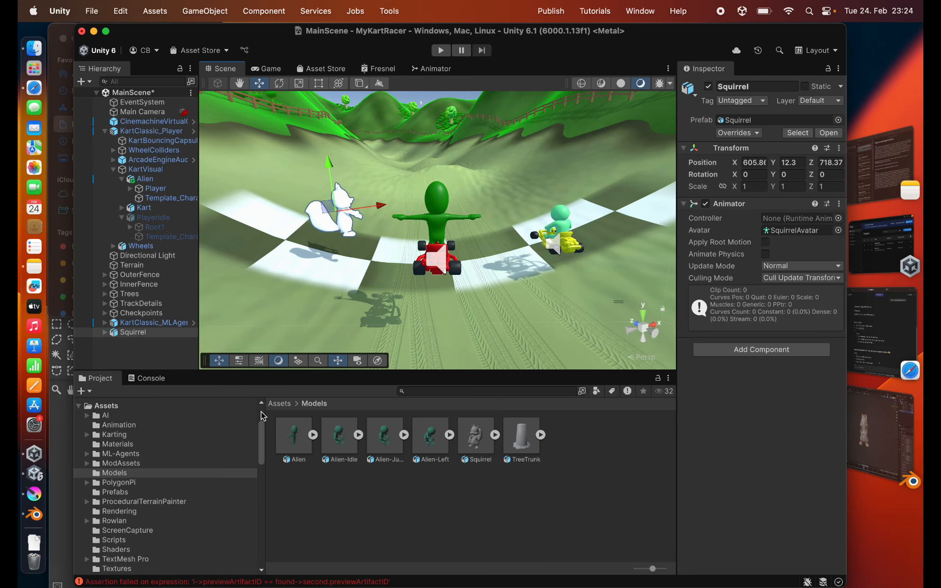
- Open the project's Animation folder and reveal the PlayerController animator controller in Finder
left_click(123, 425)
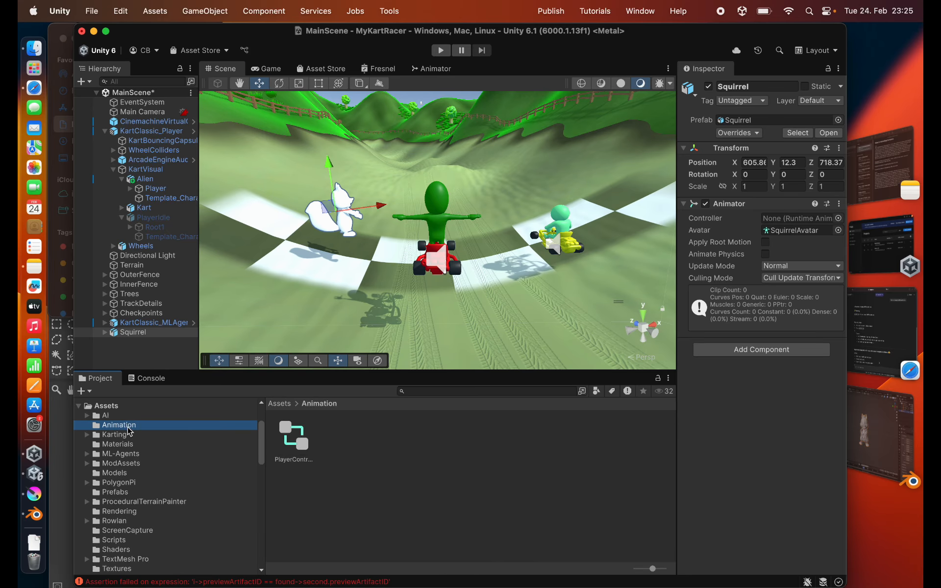
left_click(294, 439)
right_click(298, 444)
left_click(338, 279)
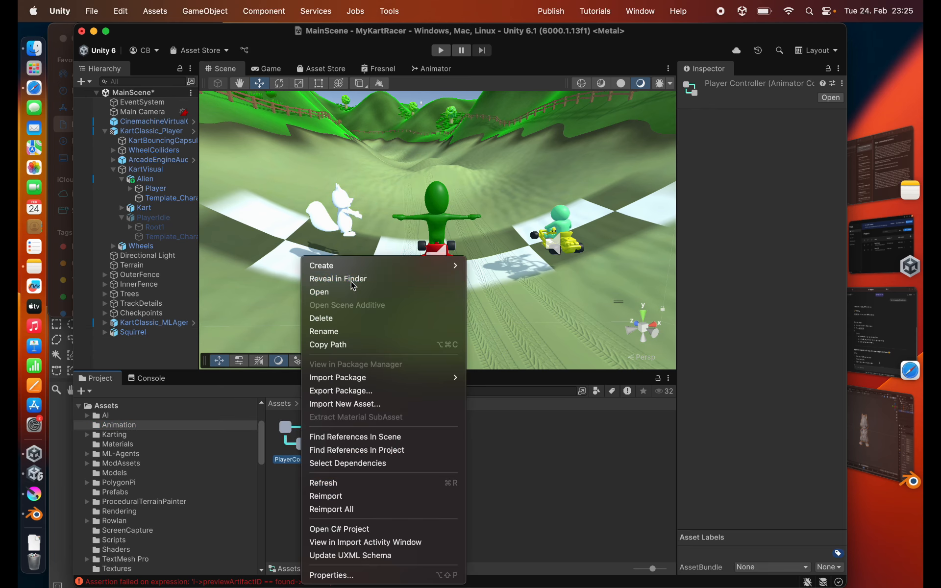
scroll(365, 268, "up", 1)
scroll(365, 268, "up", 1)
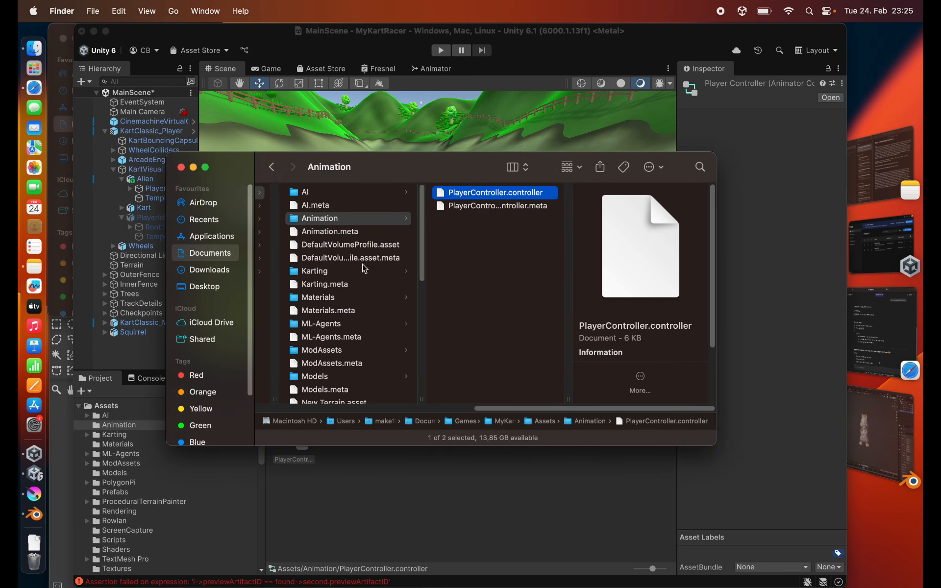
- Create a Squirrel folder inside the Animation folder and put a copy of PlayerController.controller in it
right_click(463, 254)
left_click(466, 254)
type("Squirrel")
key("Return")
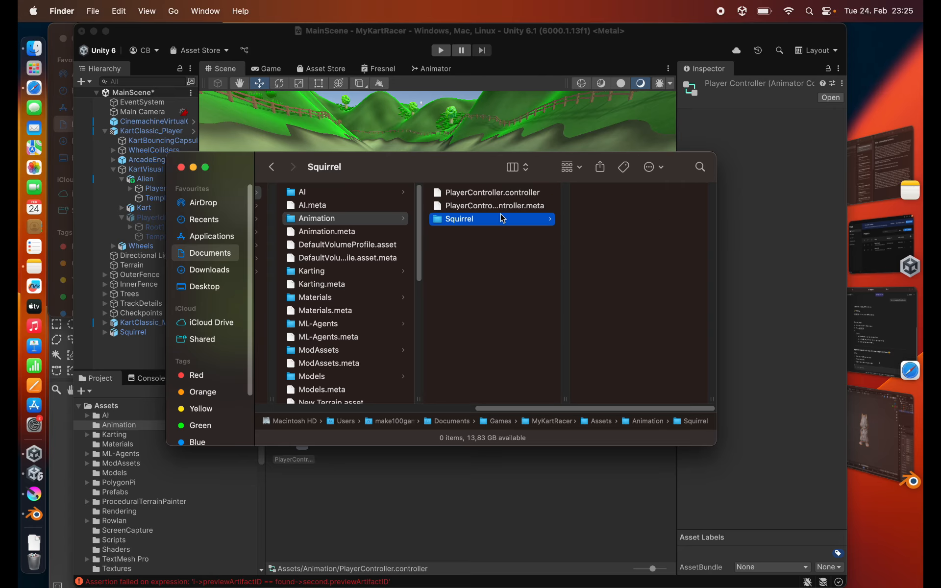
- Return to Unity, open the Squirrel folder's PlayerController in the Animator and inspect its Driving and PlayerJump states
left_click(368, 521)
double_click(338, 436)
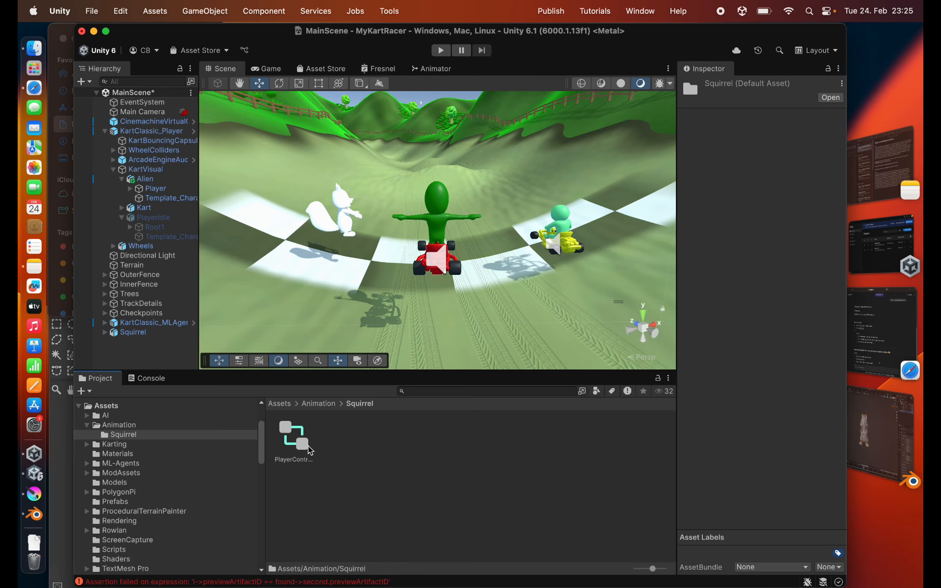
double_click(304, 437)
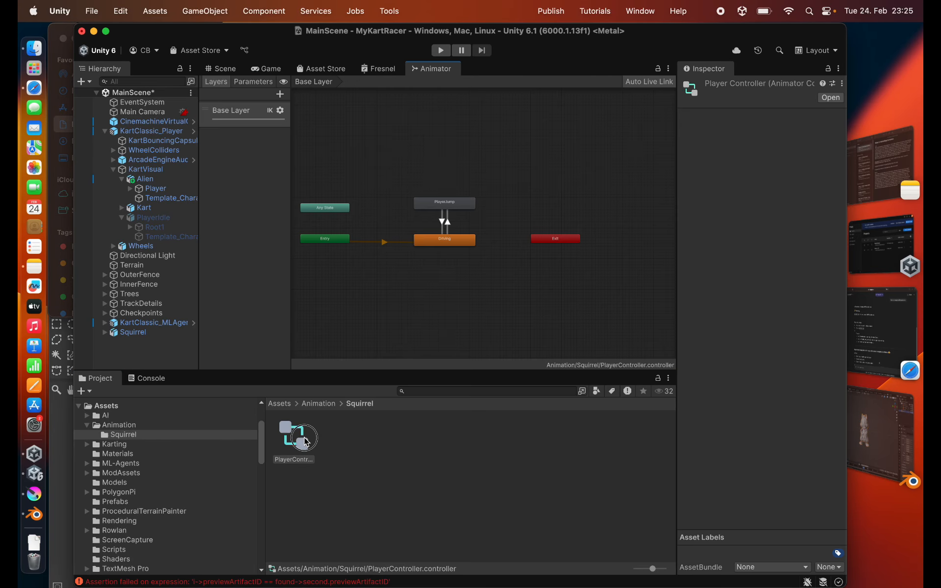
left_click(445, 242)
left_click(450, 205)
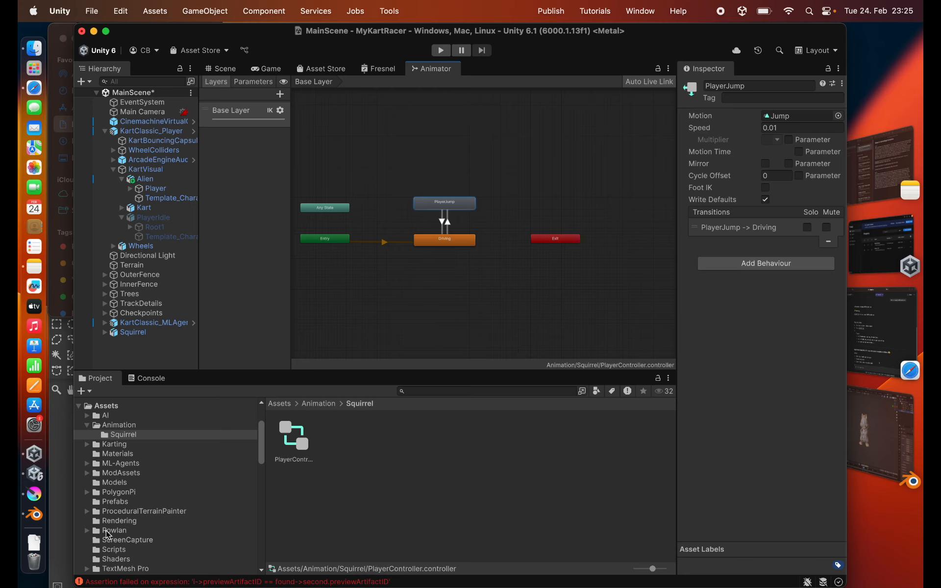
- Add an animation clip named Idle with end frame 0 to the Squirrel model and apply the import settings
left_click(112, 483)
left_click(475, 439)
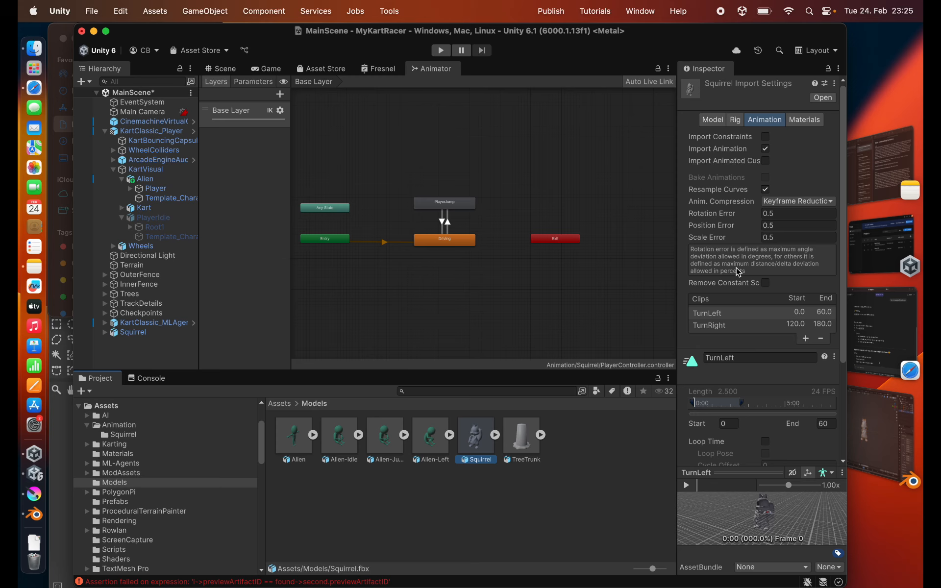
scroll(738, 273, "down", 5)
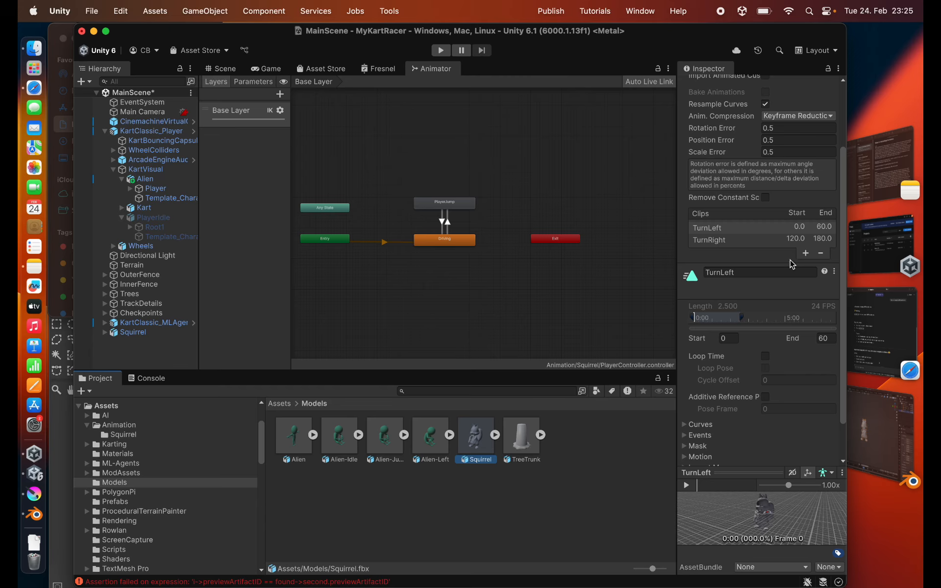
left_click(805, 254)
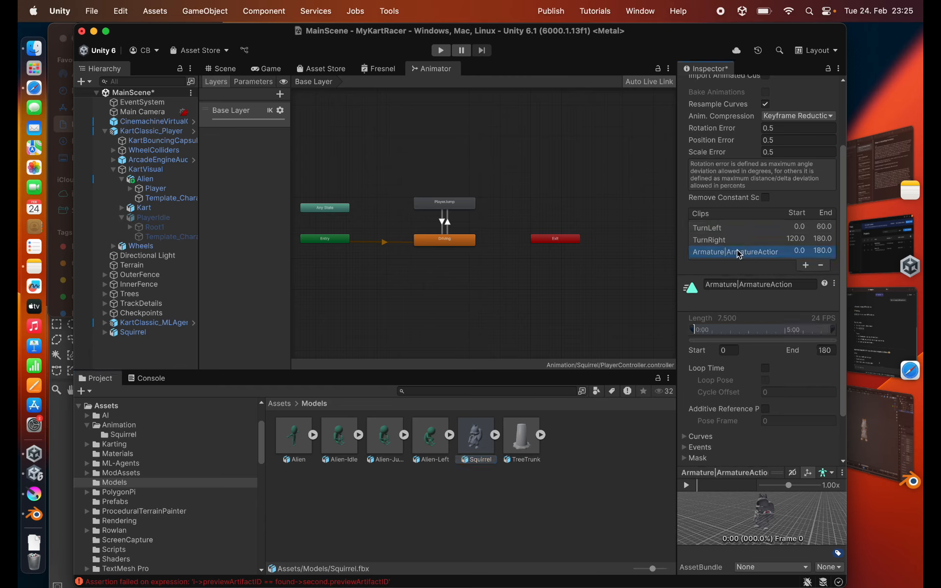
left_click(740, 285)
type("Idle")
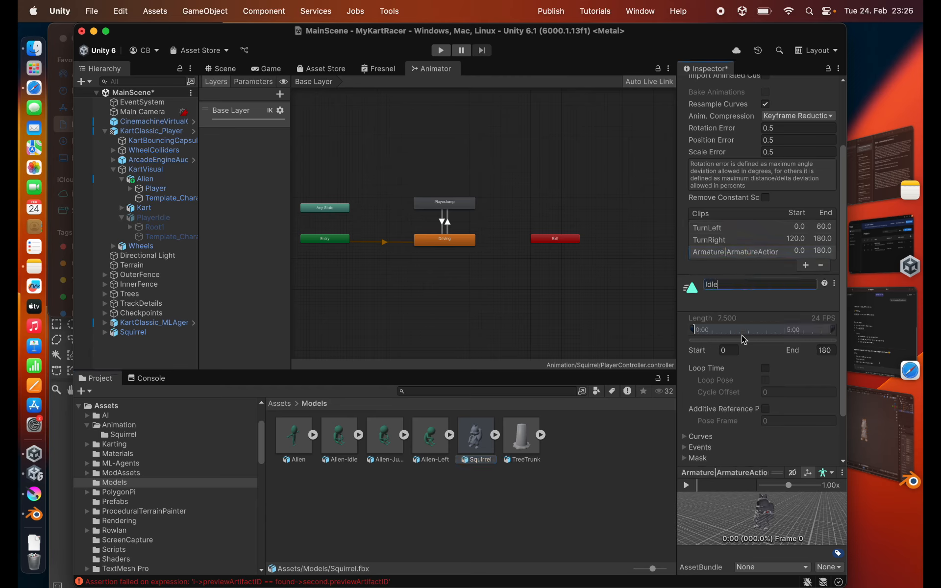
left_click(827, 350)
type("0")
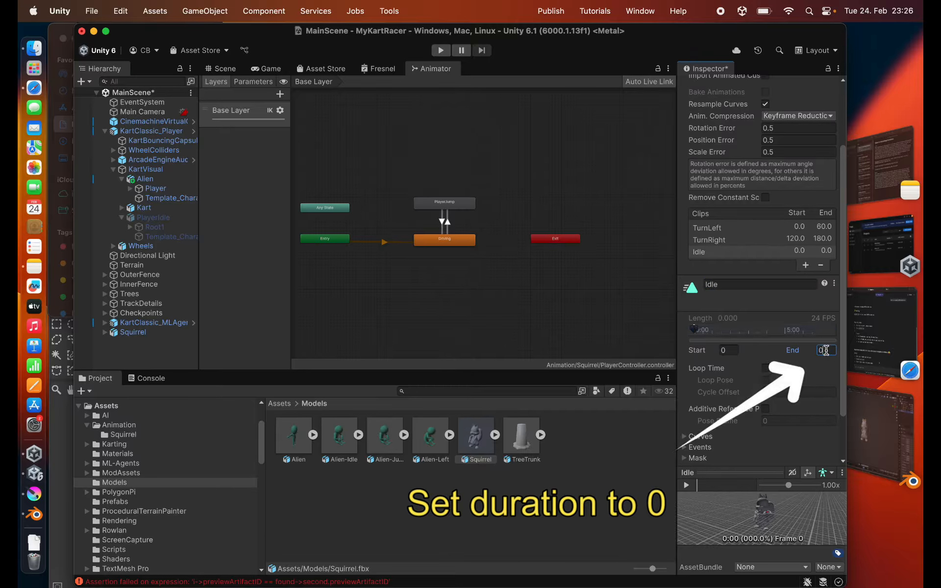
scroll(786, 391, "down", 3)
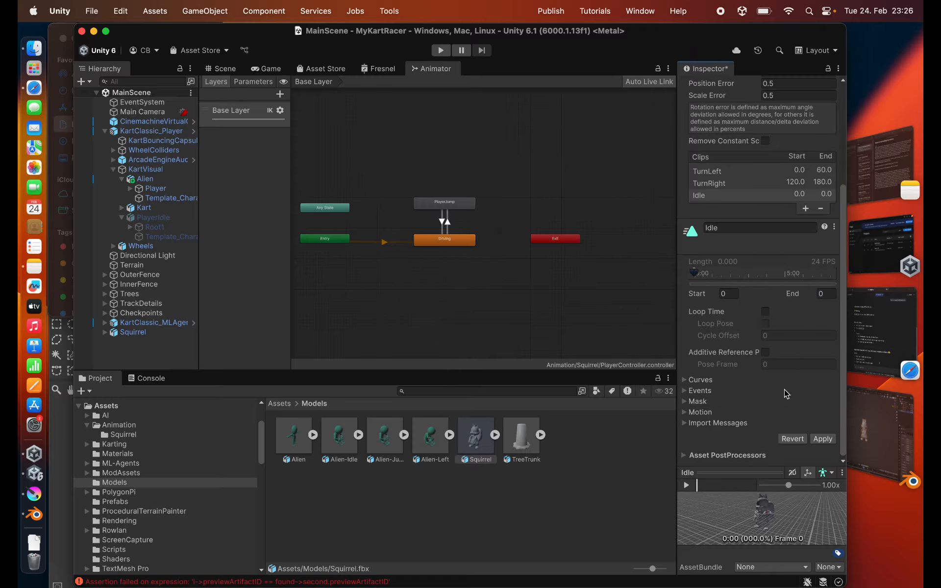
left_click(824, 440)
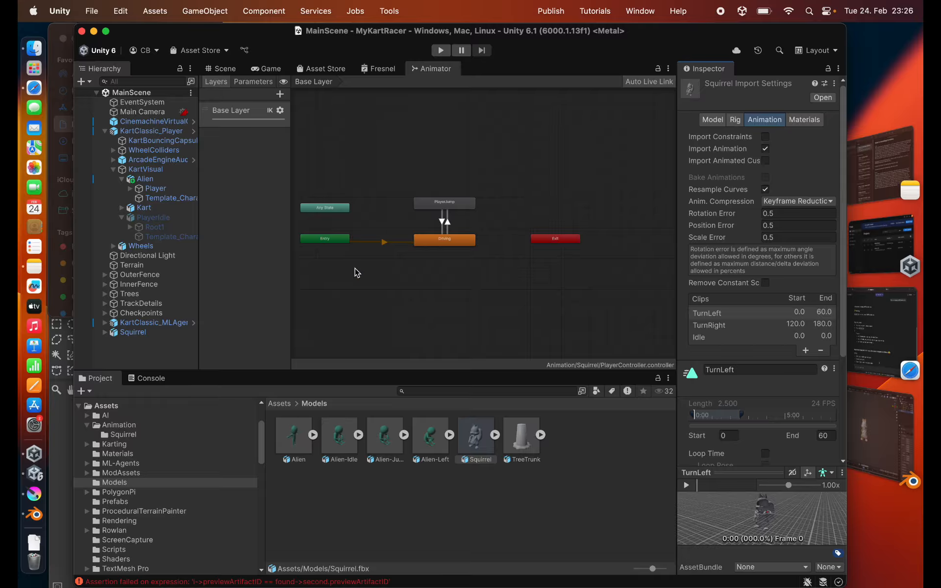
- Set the Squirrel model's Idle clip as the motion of the PlayerJump state in the Squirrel folder's PlayerController
left_click(123, 435)
left_click(292, 436)
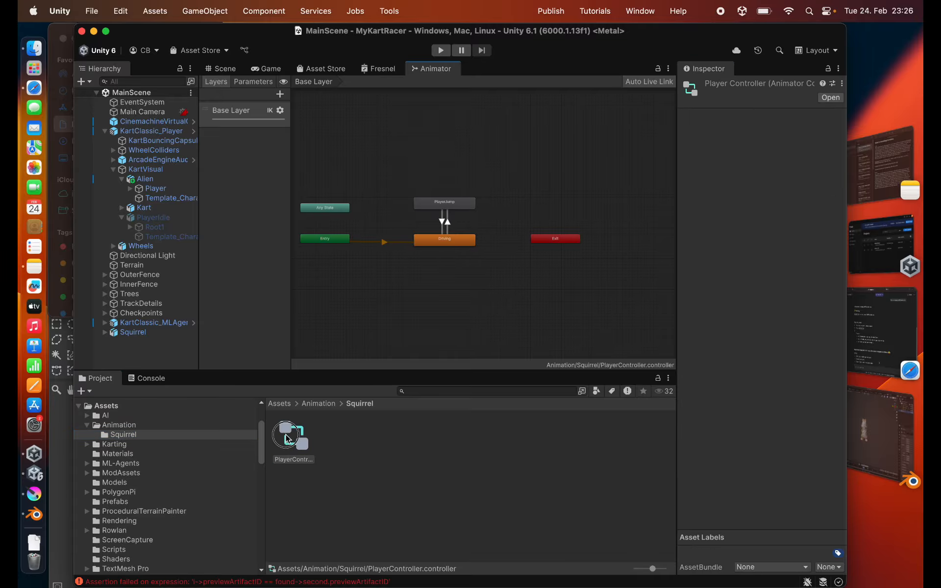
left_click(448, 203)
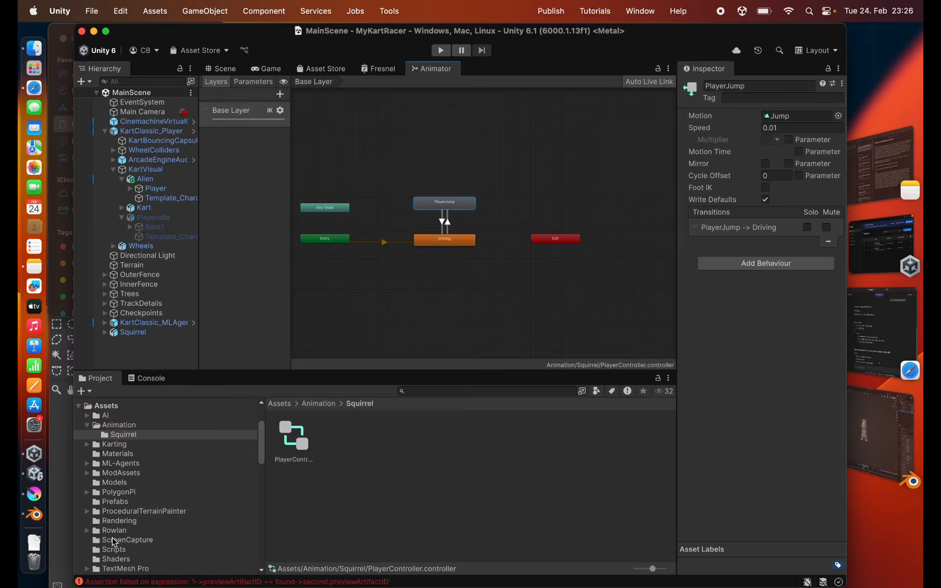
left_click(115, 483)
left_click(492, 436)
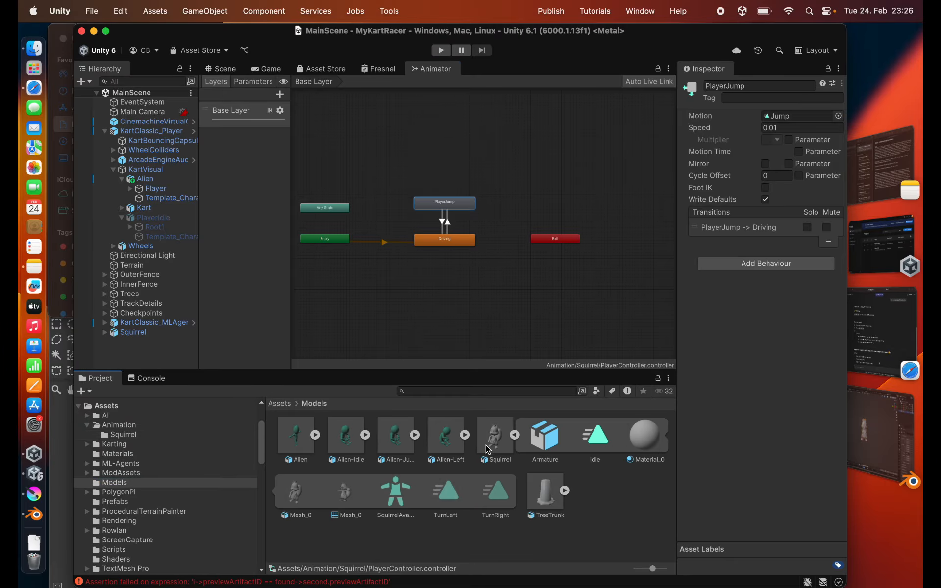
left_click_drag(576, 435, 794, 116)
- Replace the TurnLeft, Idle and TurnRight motions in the Driving state's DrivingBlendTree with the Squirrel model's clips of the same names
left_click(451, 243)
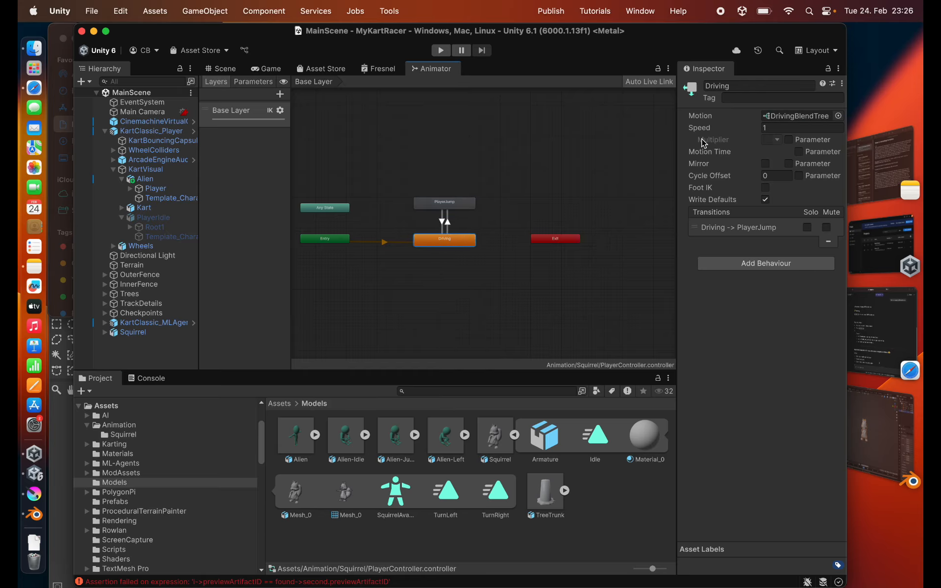
double_click(777, 116)
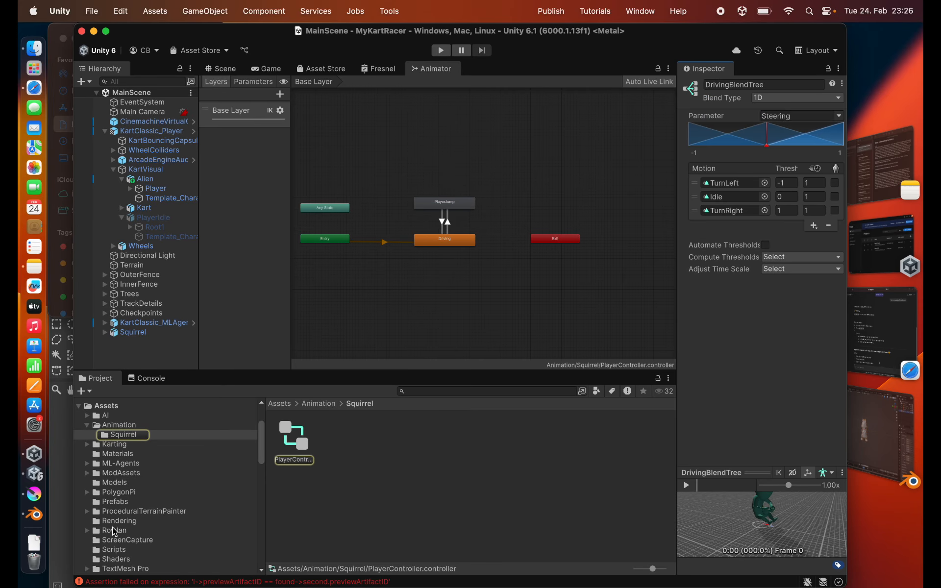
left_click(115, 483)
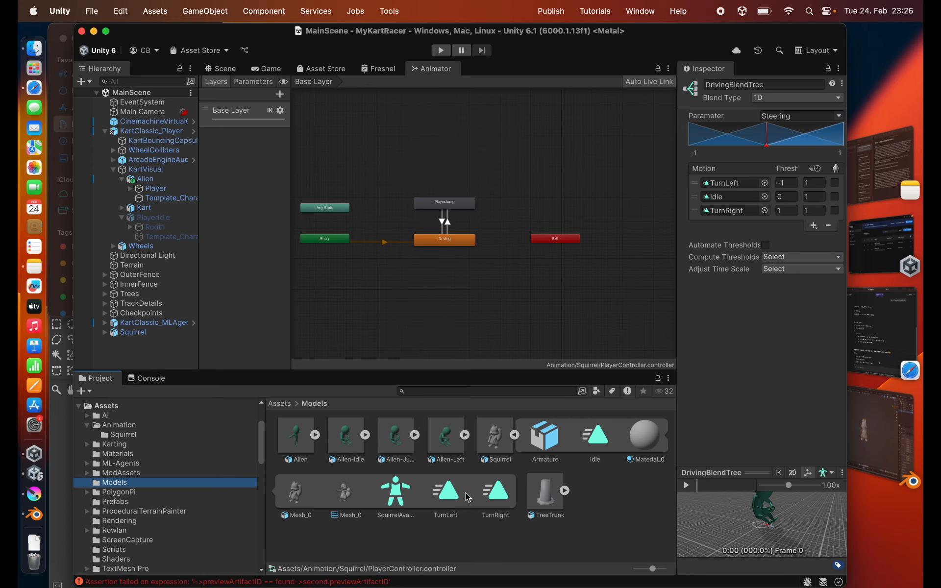
left_click_drag(447, 493, 737, 184)
left_click_drag(495, 491, 715, 219)
left_click_drag(594, 447, 726, 197)
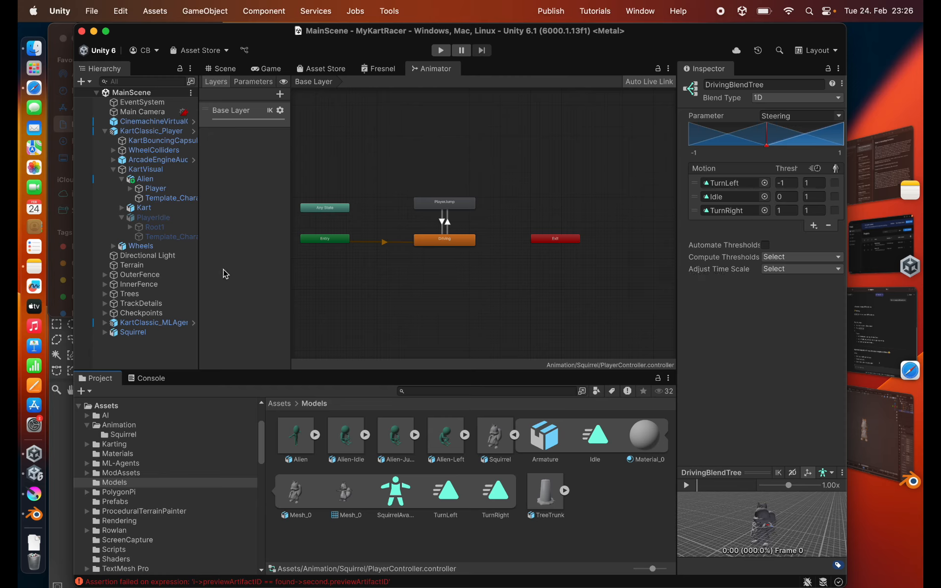
- Return to the Scene view and deactivate the Alien object under KartVisual
left_click(221, 68)
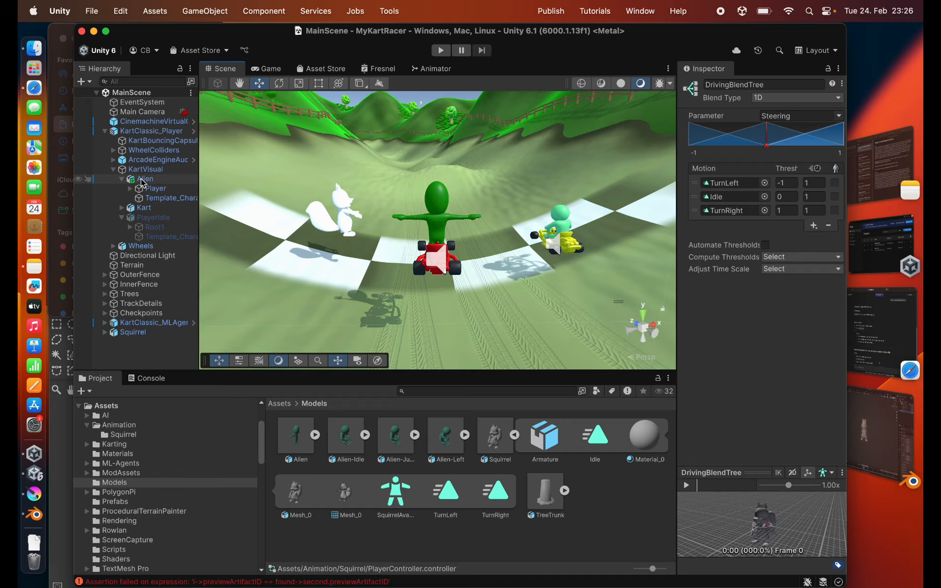
left_click(123, 179)
left_click(162, 180)
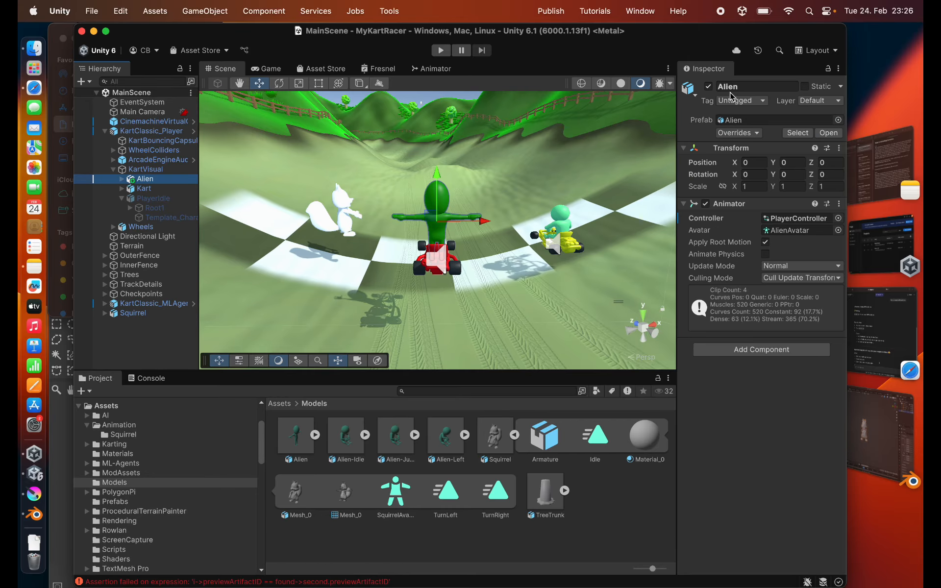
left_click(709, 86)
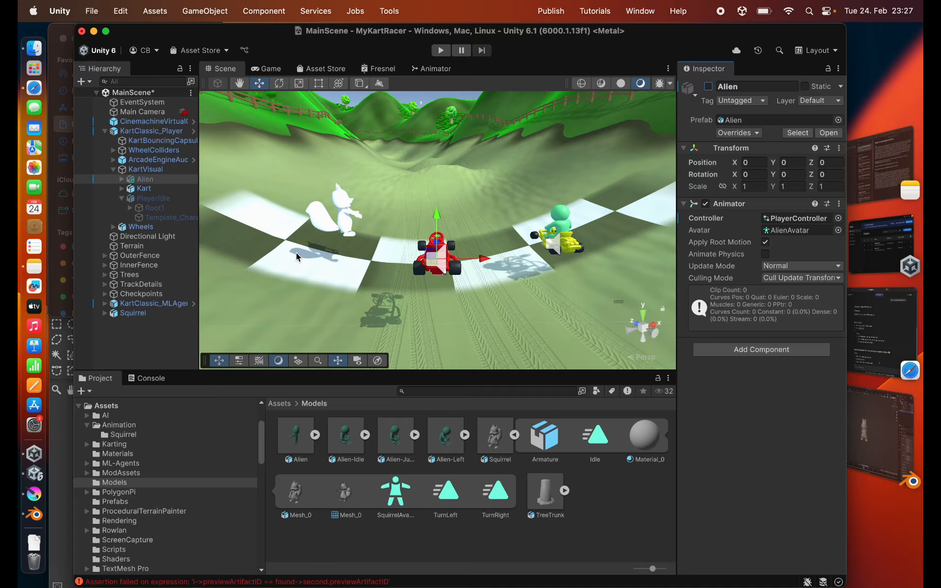
- Make the Squirrel a child of KartVisual and set its local position to 0, 0, 0
left_click(122, 313)
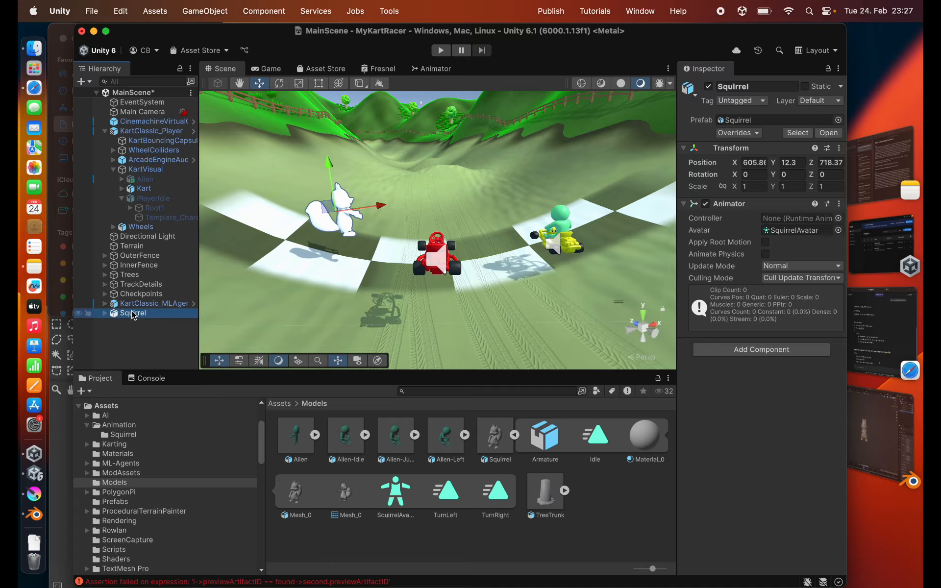
left_click_drag(134, 315, 145, 170)
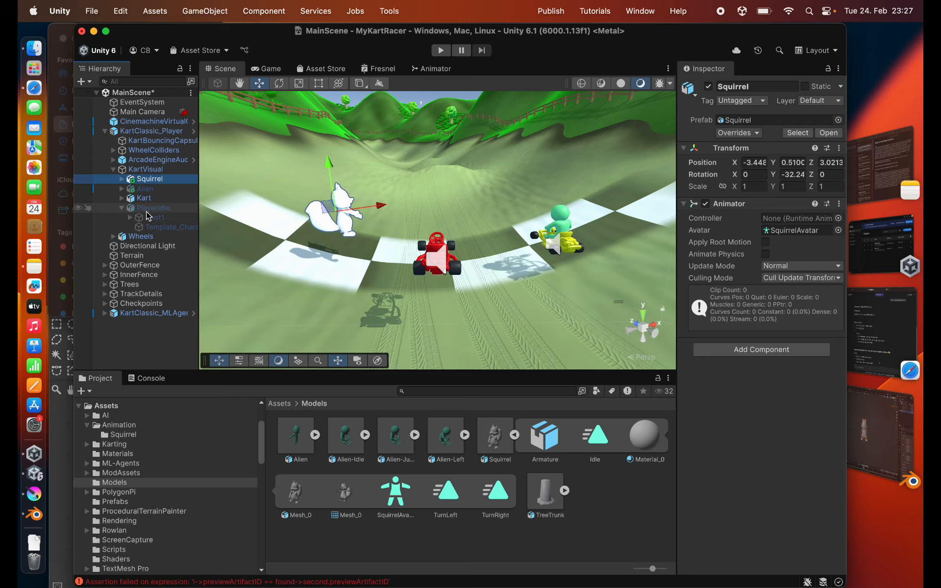
left_click(756, 162)
type("0")
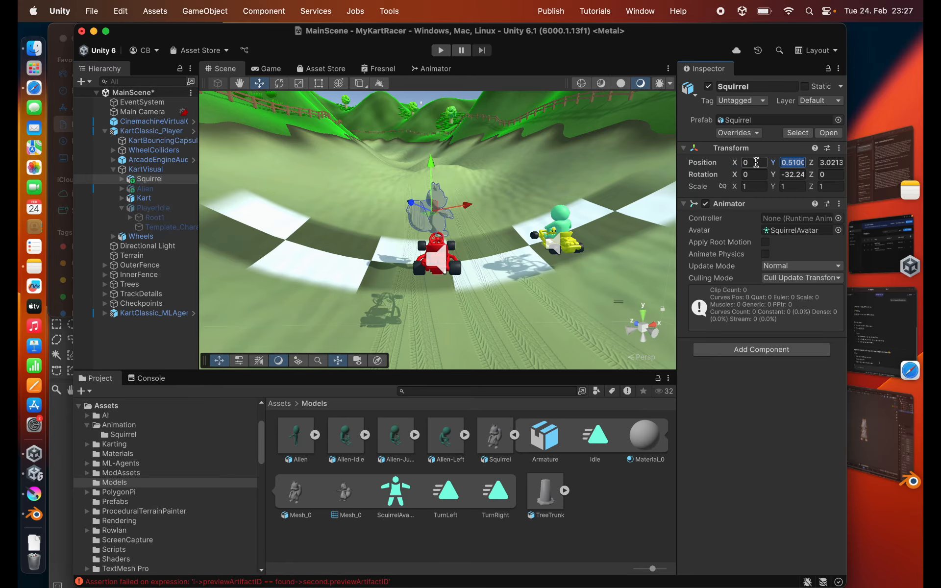
key("Tab")
type("0")
key("Tab")
type("0")
key("Tab")
key("Tab")
type("0")
- Set the Squirrel's Y rotation to 270
left_click_drag(402, 177, 491, 234, "alt")
left_click(790, 175)
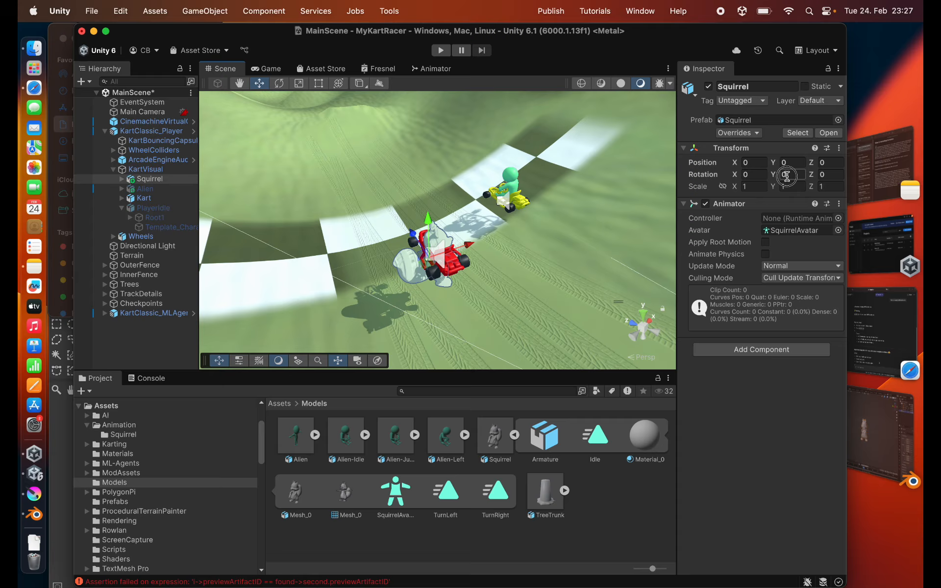
type("270")
scroll(451, 236, "up", 8)
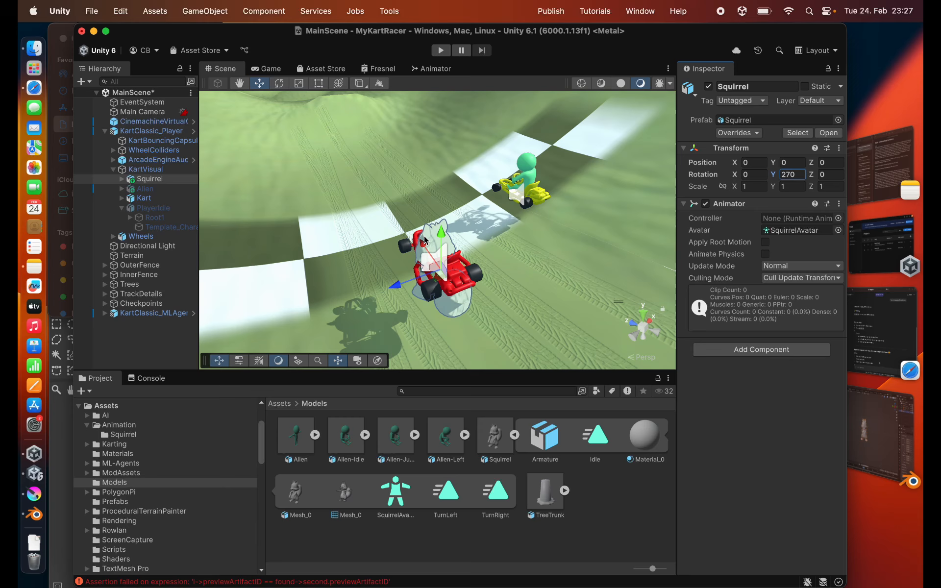
- Raise the Squirrel in the kart to a Y position of about 0.759 and save the scene
left_click_drag(451, 235, 480, 151, "alt")
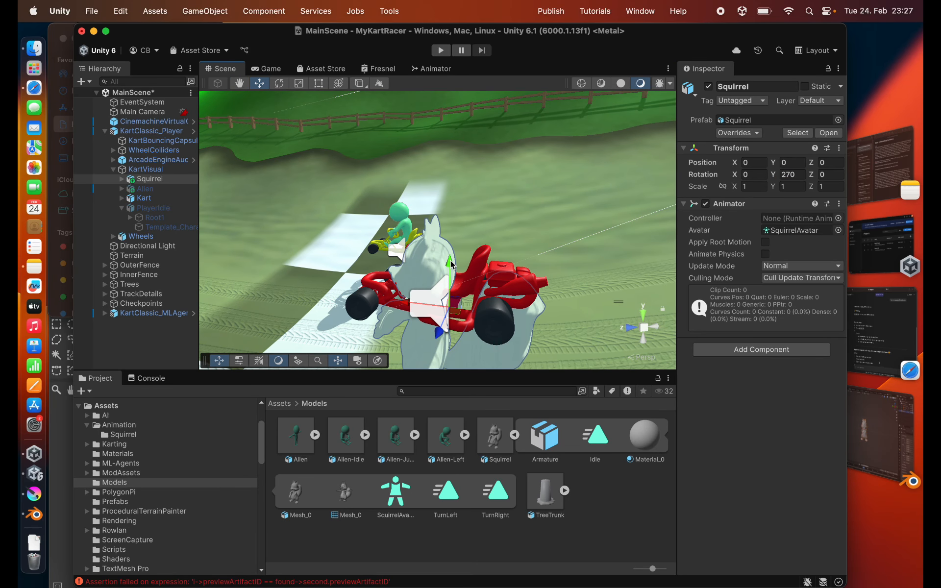
left_click_drag(451, 263, 193, 197)
key("super+s")
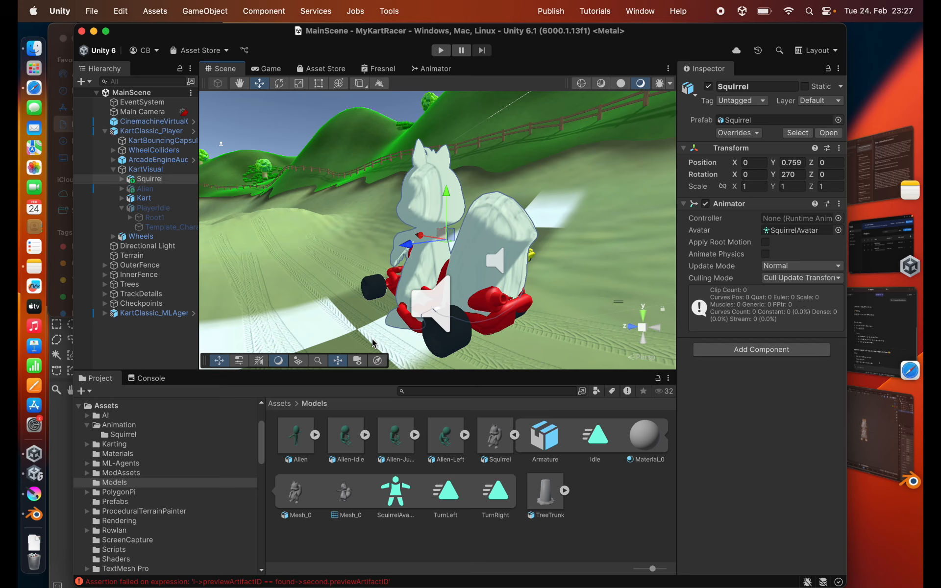
- Assign the Squirrel folder's PlayerController to the Squirrel's Animator, set Squirrel as KartClassic_Player's Player Animator, and save
left_click(126, 435)
left_click_drag(293, 436, 777, 220)
left_click(141, 169)
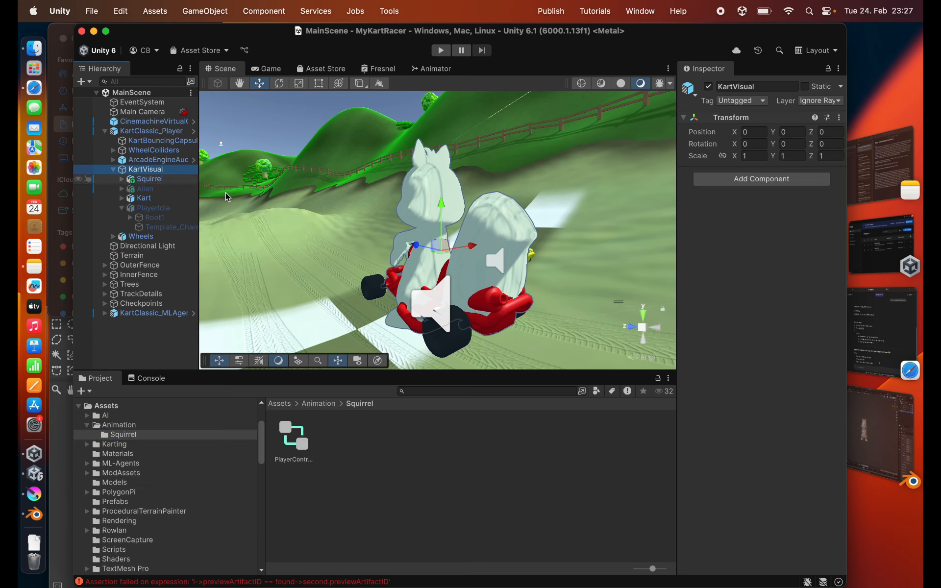
left_click(141, 132)
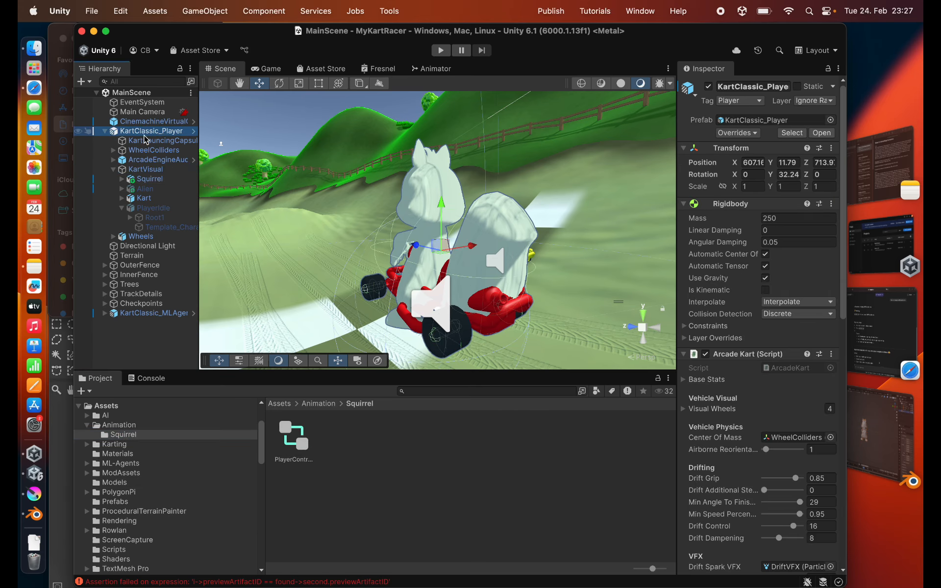
scroll(751, 493, "down", 10)
scroll(746, 500, "down", 4)
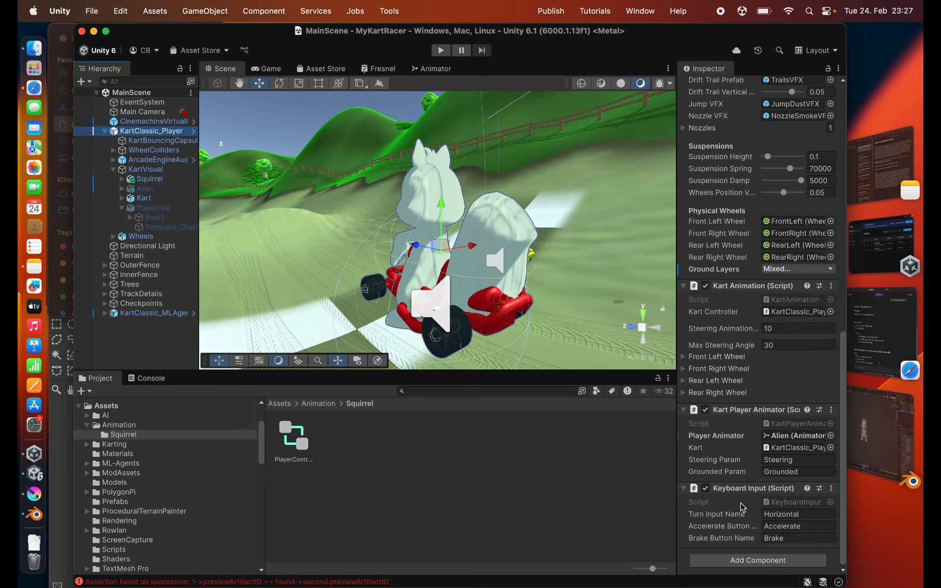
left_click_drag(148, 179, 770, 440)
key("super+s")
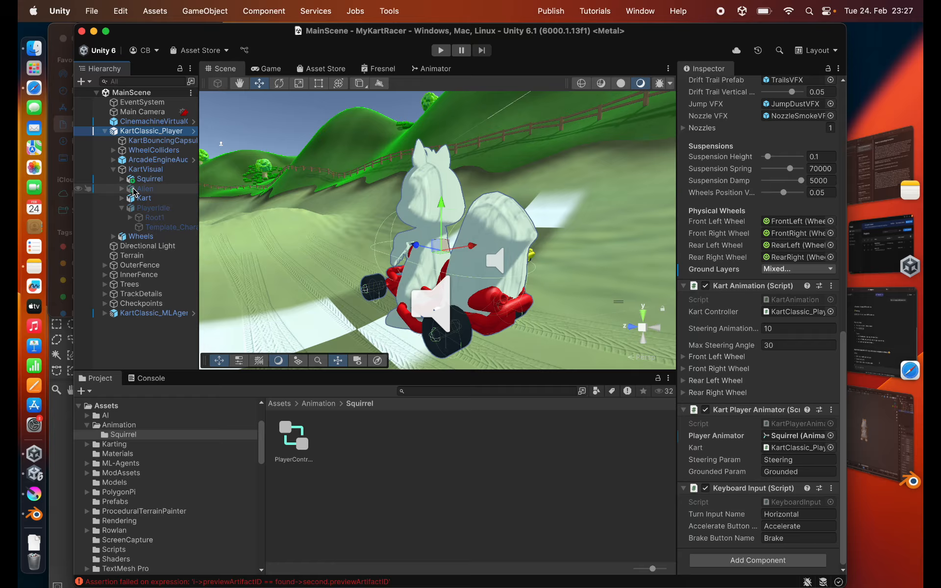
- Set the rendering layer mask of the Squirrel's Mesh_0 to Light Layer 1 and save the scene
left_click(146, 180)
left_click(121, 180)
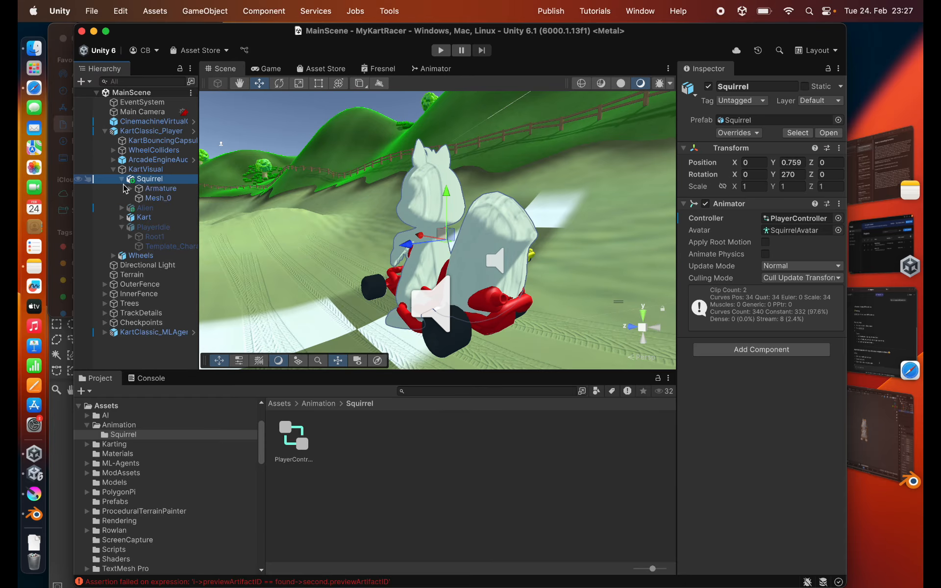
left_click(143, 199)
left_click(770, 432)
left_click(779, 444)
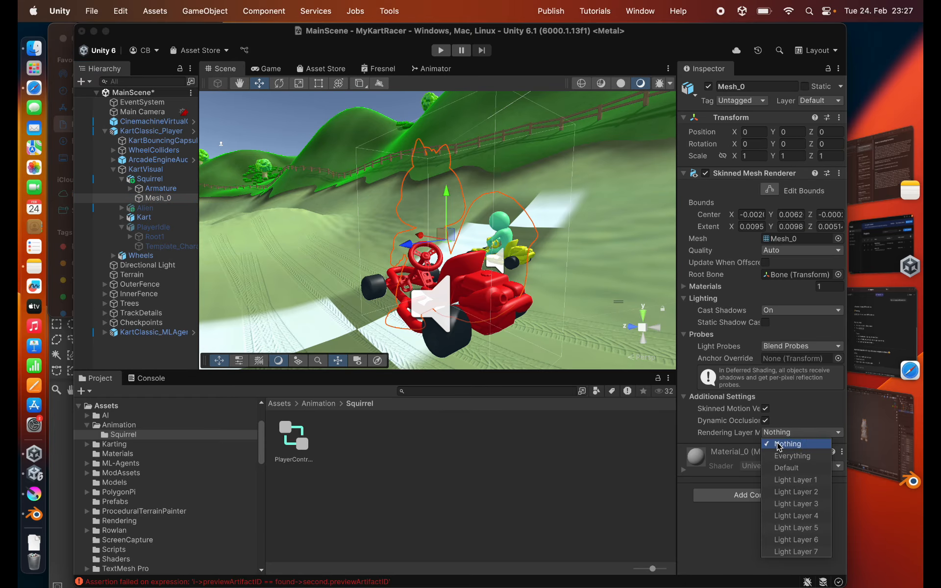
left_click(778, 481)
left_click(512, 520)
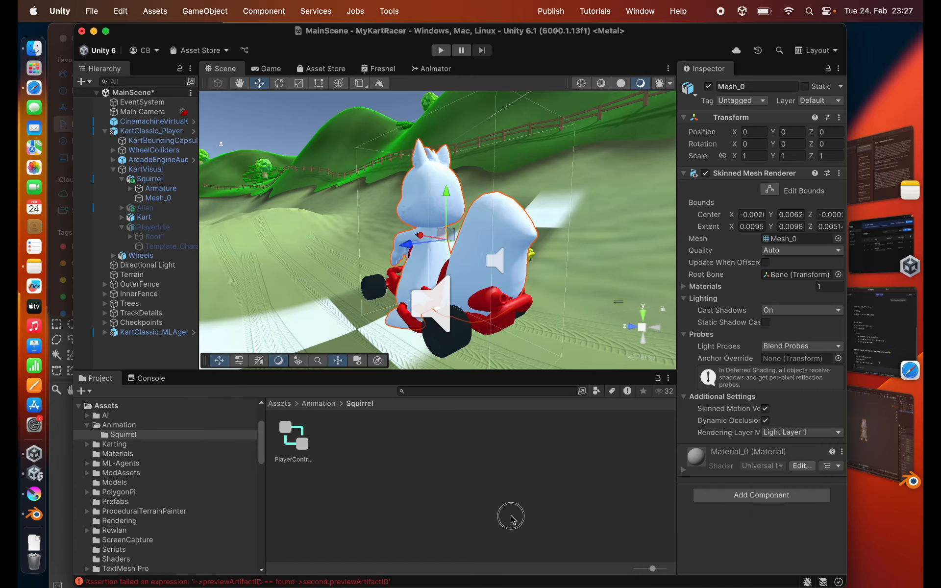
key("super+s")
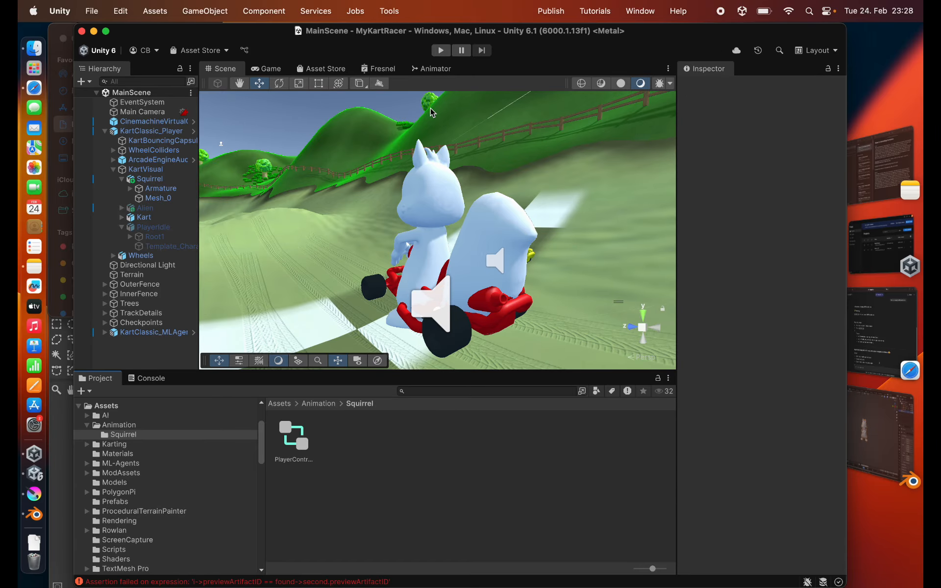
- Run the game, steer the kart right and left to check the squirrel's turn animations, and stop play mode
left_click(441, 51)
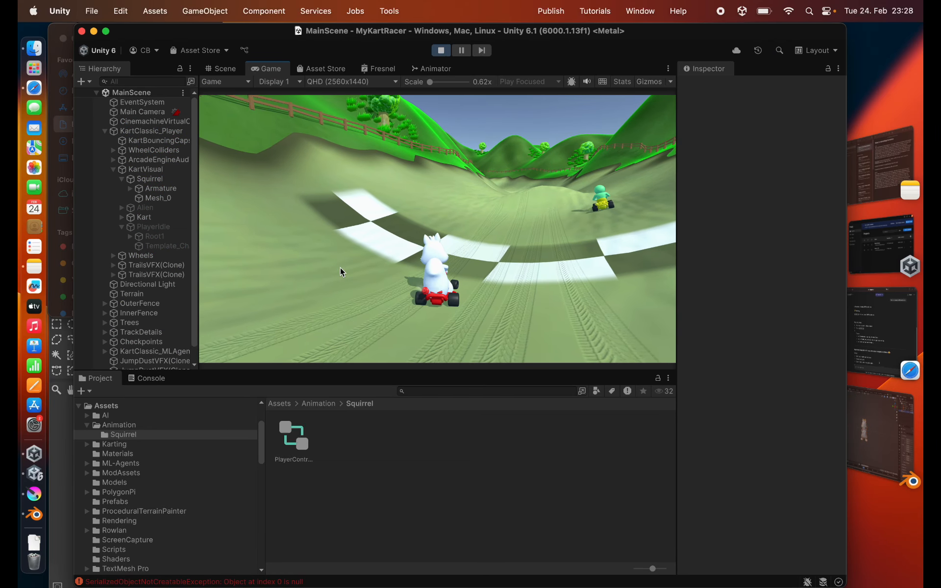
key("d")
key("a")
key("d")
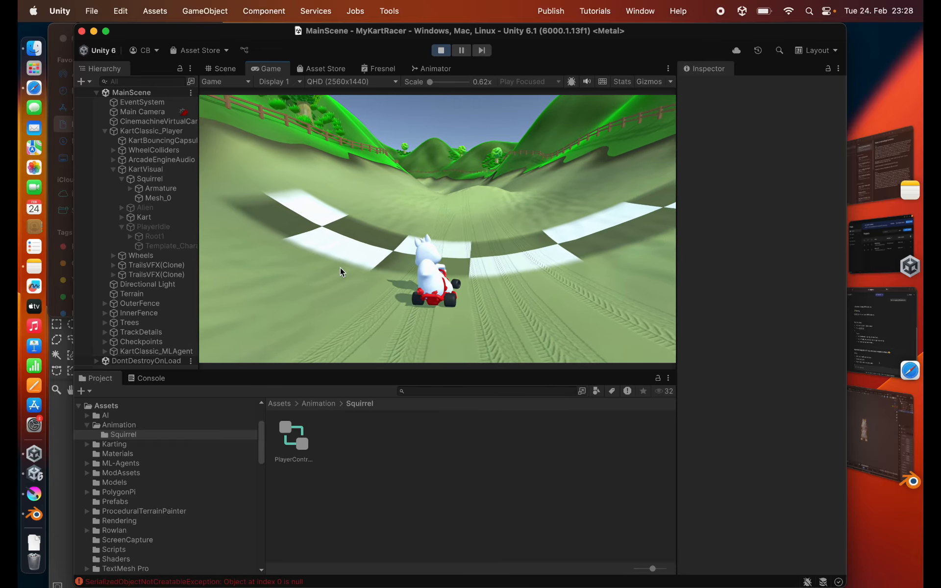
key("super+p")
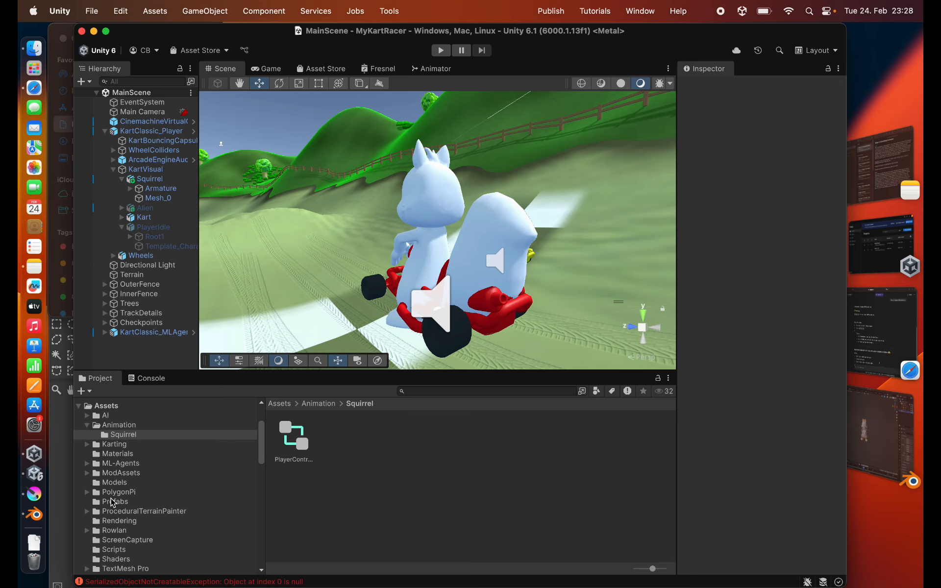
- Set the Squirrel model's TurnLeft clip to start at frame 60 and end at frame 180, and apply the import settings
left_click(115, 483)
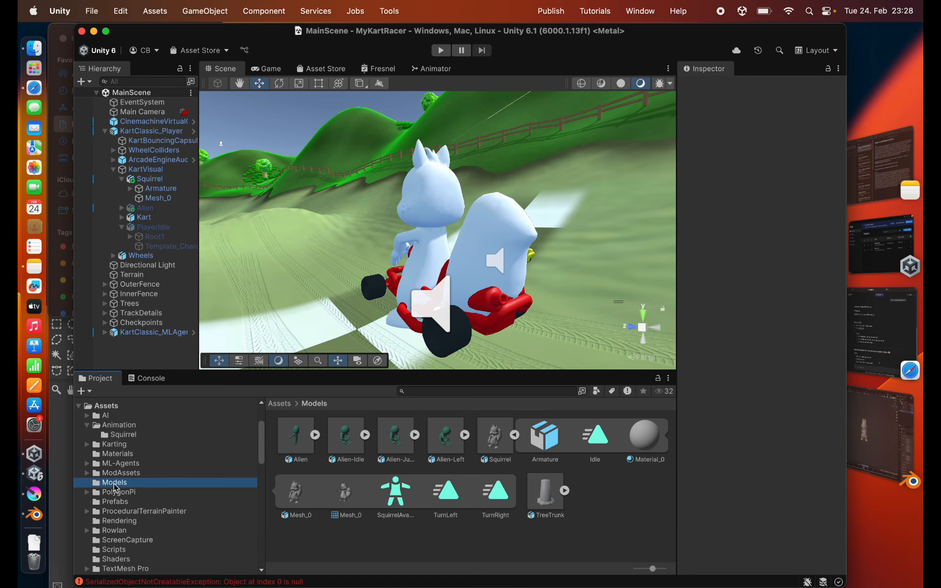
left_click(496, 436)
scroll(783, 147, "down", 3)
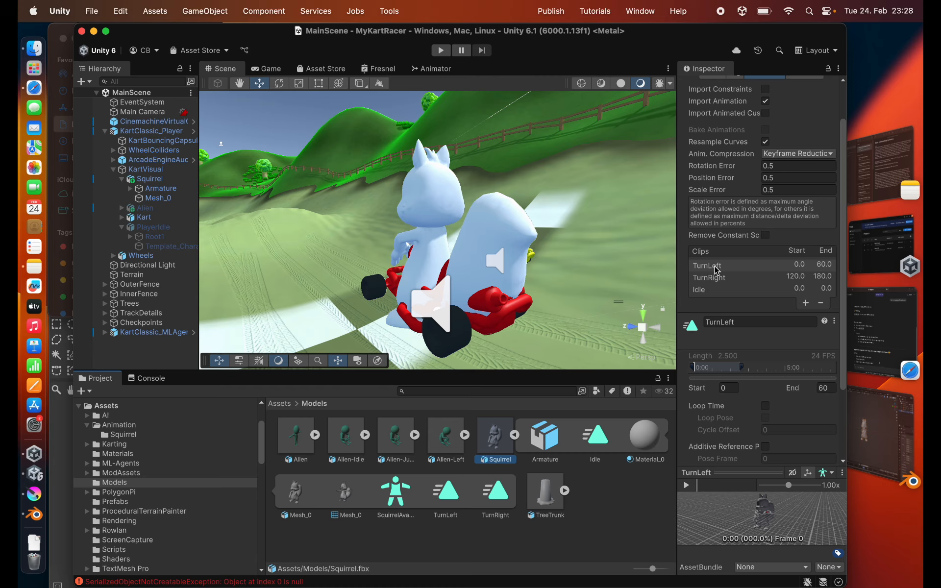
left_click(717, 270)
left_click(727, 381)
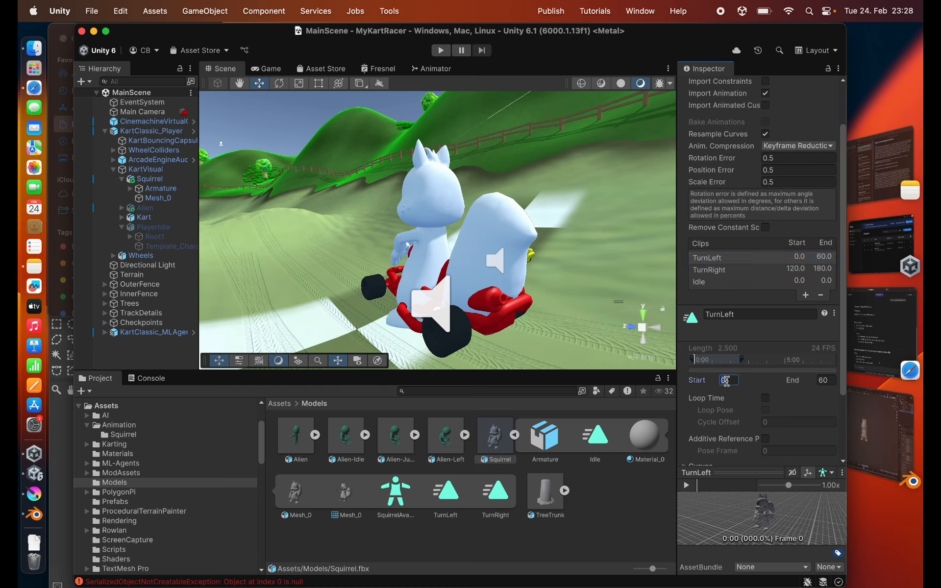
type("60")
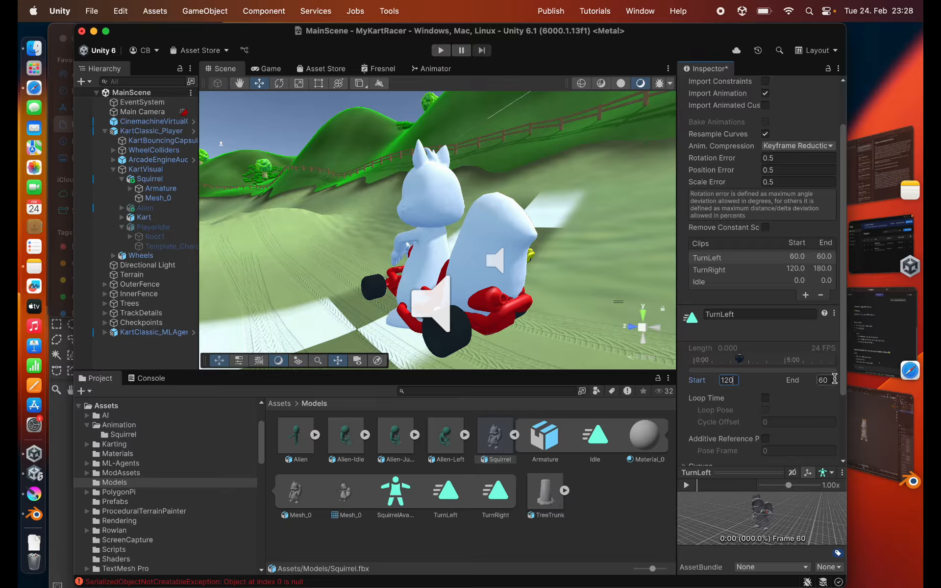
left_click(834, 380)
type("180")
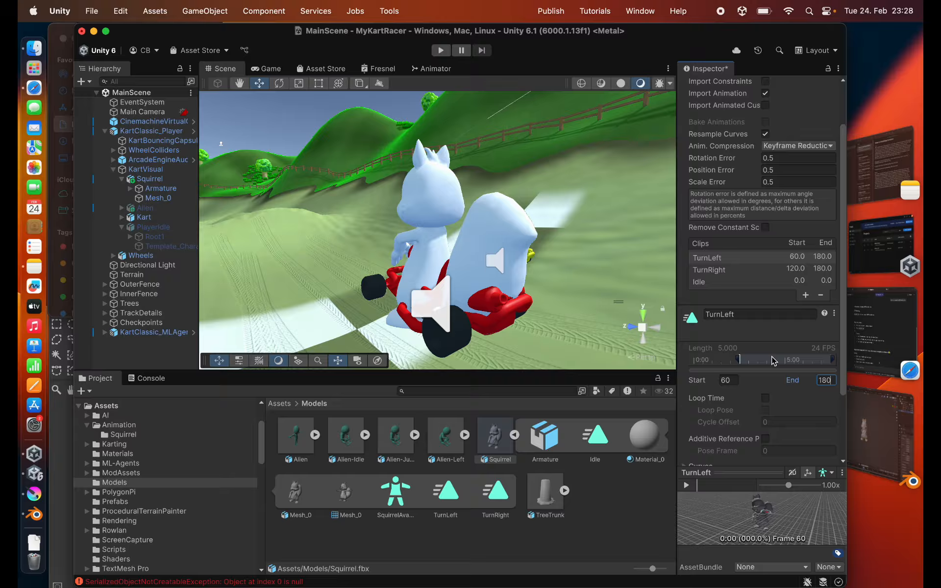
scroll(795, 420, "down", 4)
left_click(828, 442)
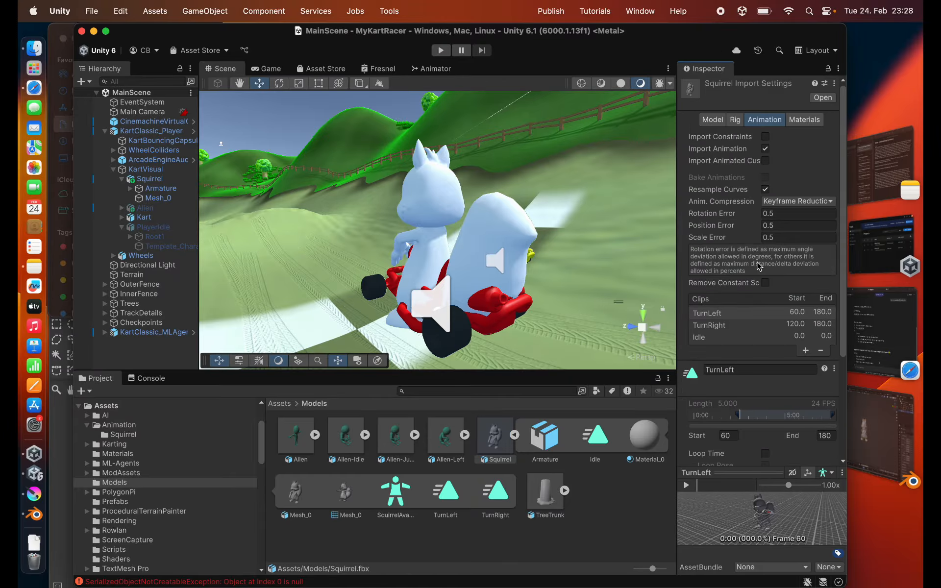
- Set the Squirrel model's TurnRight clip to start at frame 0 and end at frame 60, and apply the import settings
left_click(726, 328)
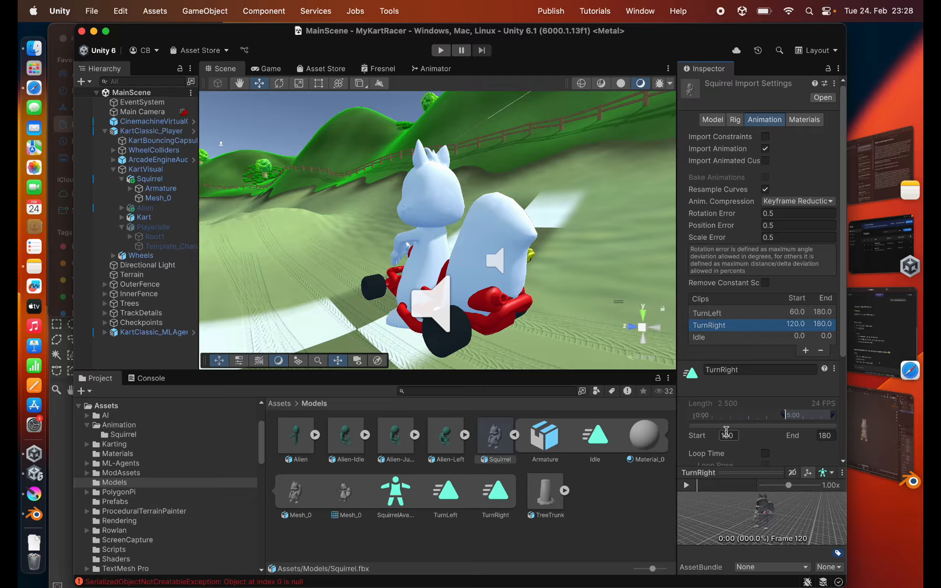
left_click(729, 434)
type("0")
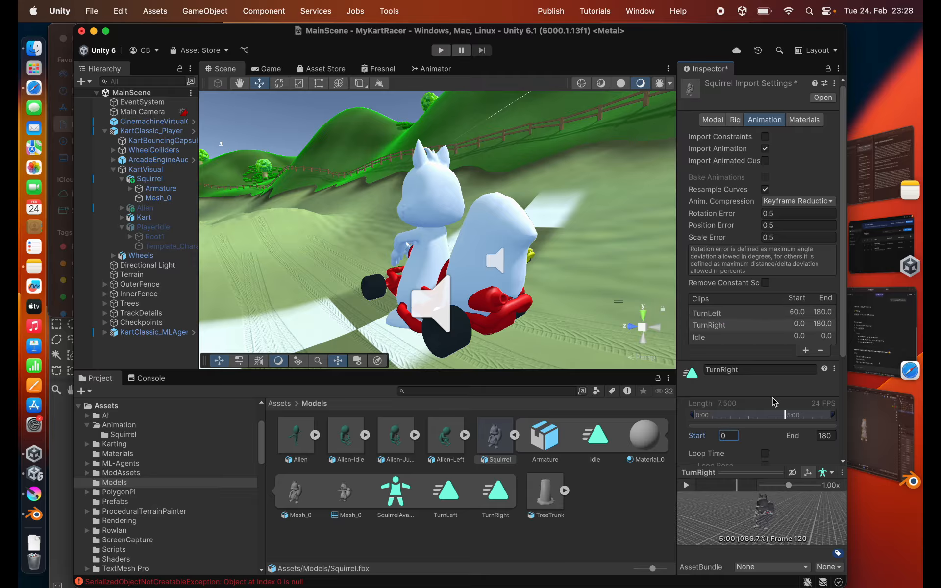
left_click(827, 436)
type("60")
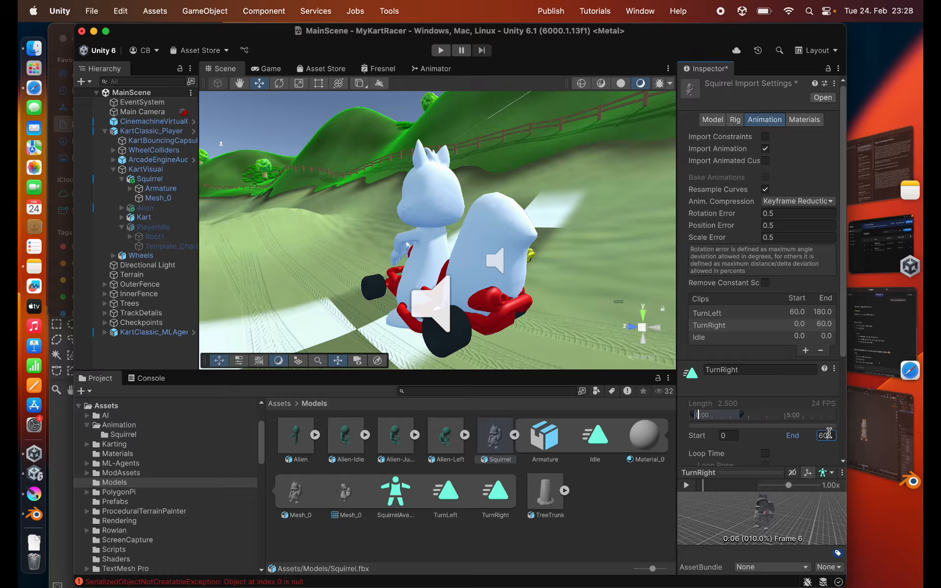
scroll(810, 455, "down", 5)
left_click(824, 440)
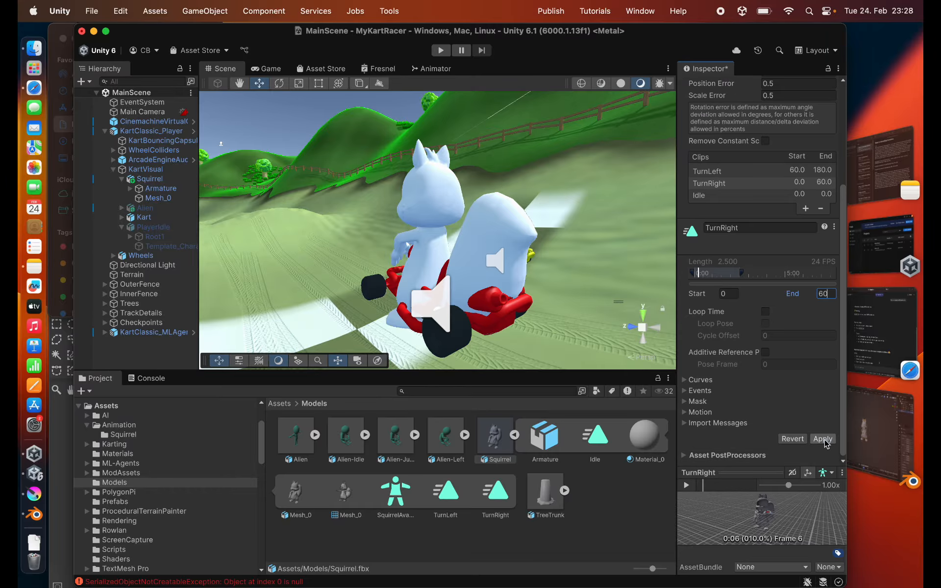
- Run the game to check the squirrel's turn animations with the new clip ranges, and stop play mode
left_click(443, 52)
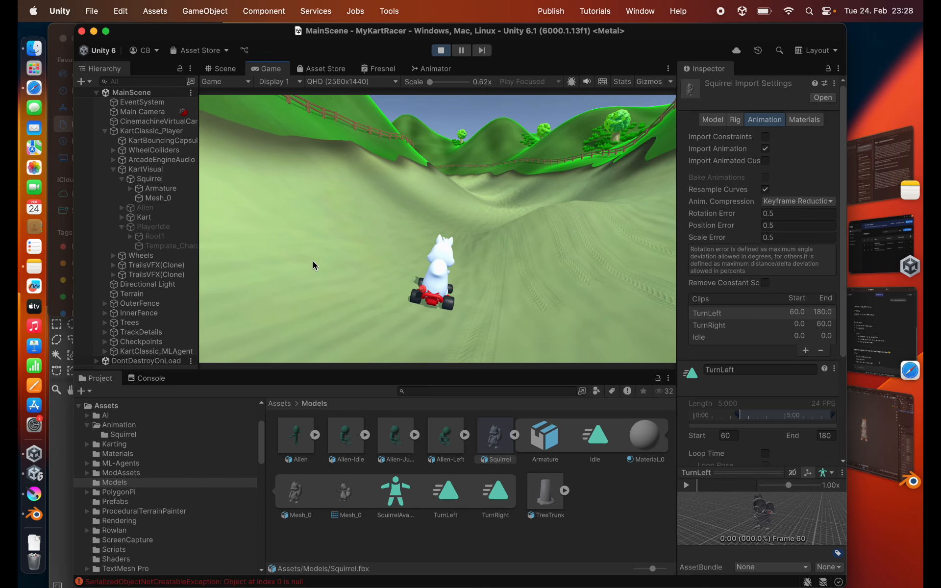
key("super+p")
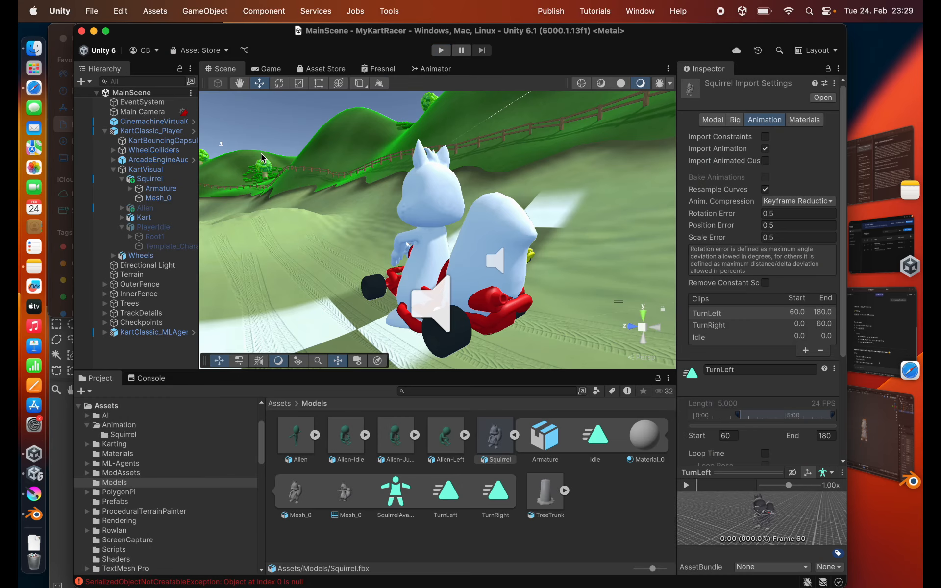
- Switch to Blender, start a new General file, and open the recent file Squirrel-bad-topology.blend
key("super+Tab")
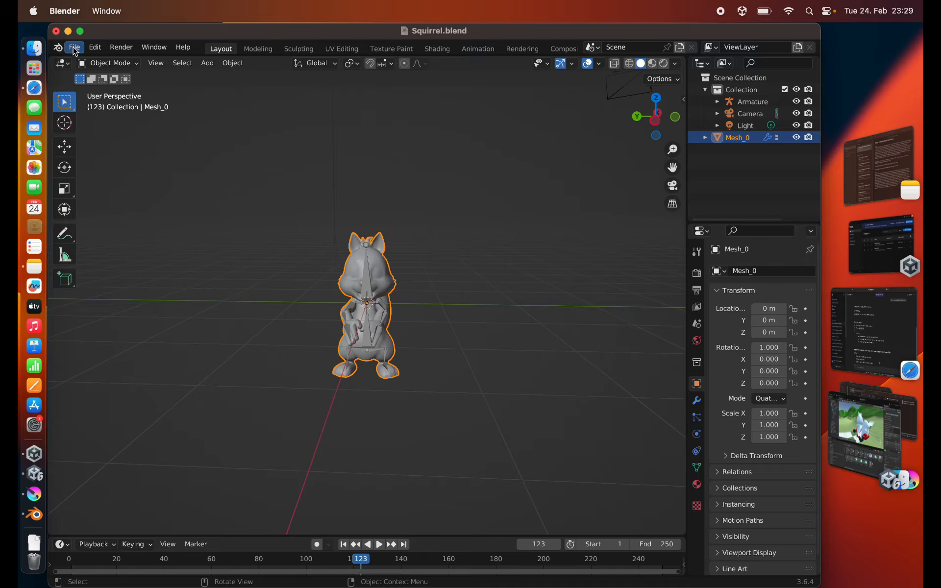
left_click(74, 48)
mouse_move(90, 65)
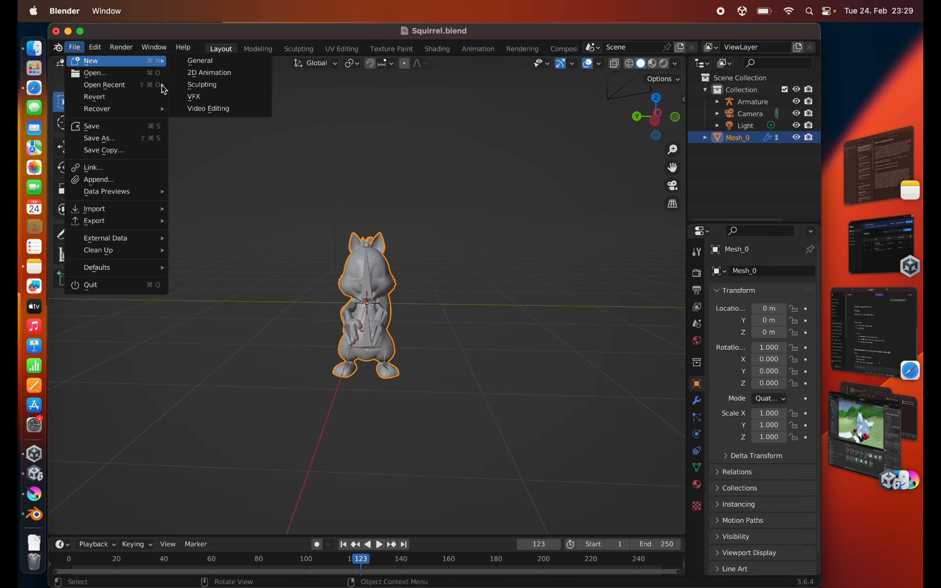
left_click(196, 59)
left_click(380, 335)
left_click(74, 47)
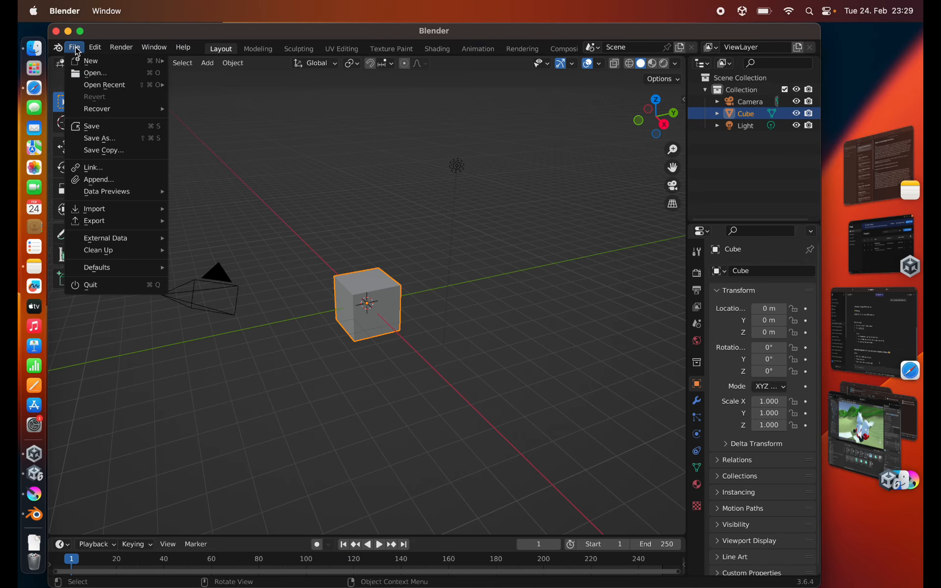
mouse_move(92, 87)
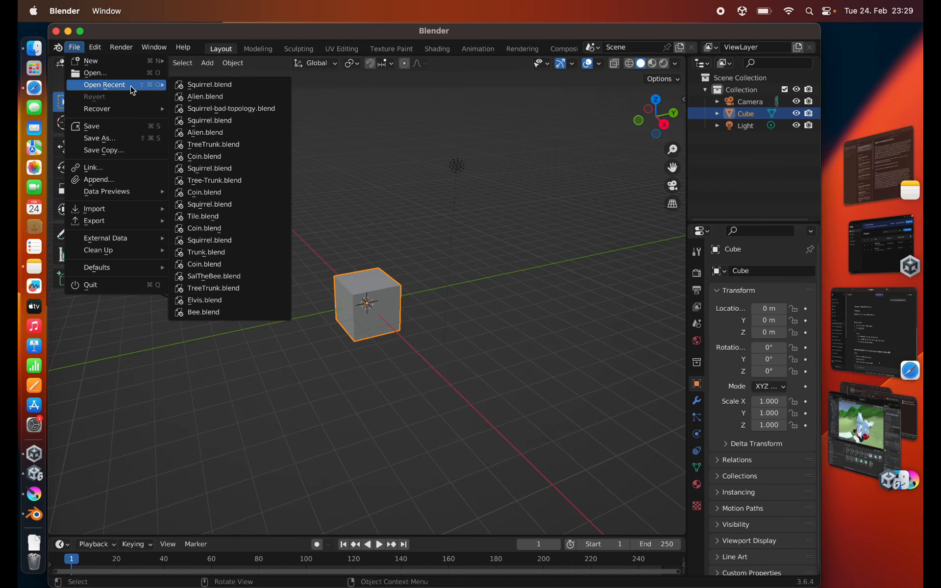
left_click(123, 74)
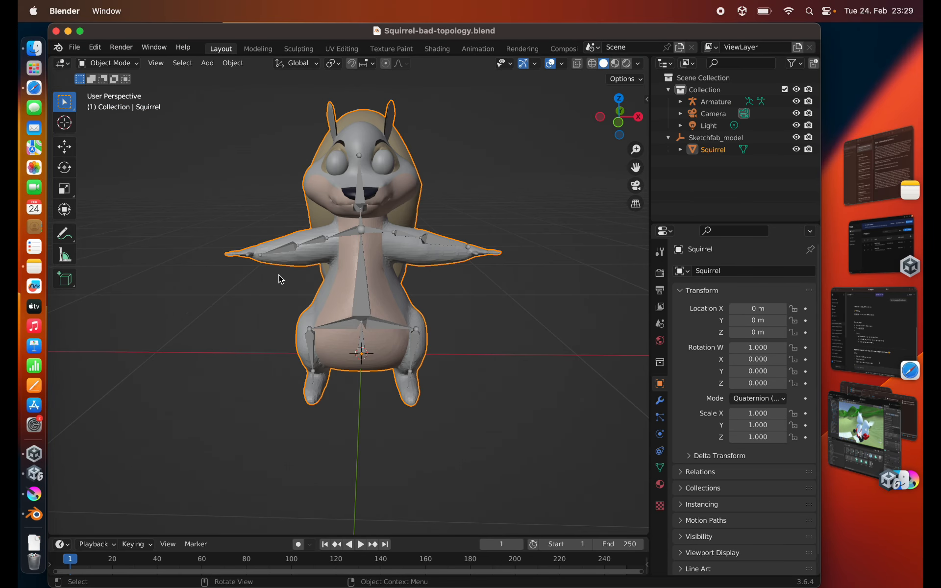
- Parent the Squirrel mesh to the Armature with automatic weights
scroll(278, 274, "down", 4)
middle_click_drag(282, 247, 286, 272)
scroll(289, 263, "up", 5)
middle_click_drag(342, 311, 357, 272)
scroll(336, 297, "down", 1)
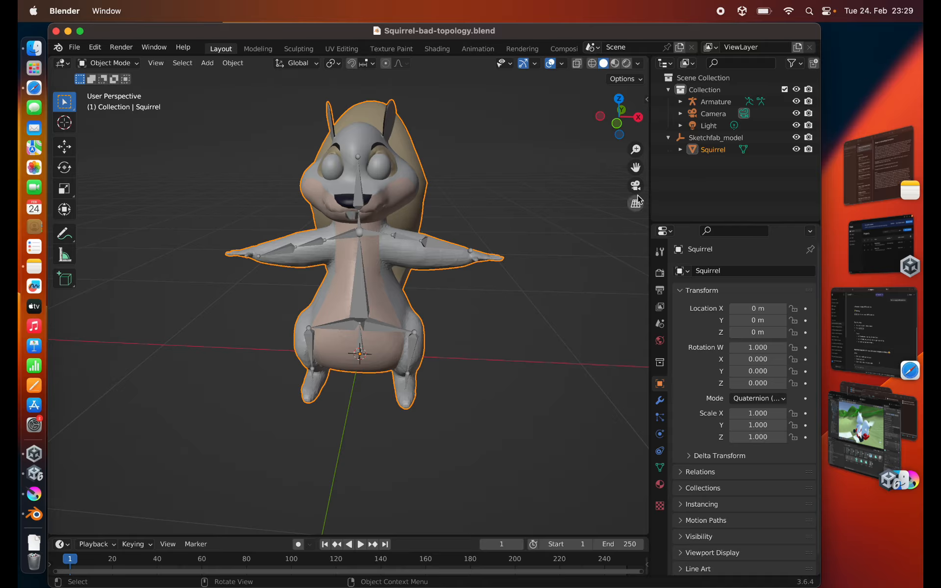
left_click(725, 153)
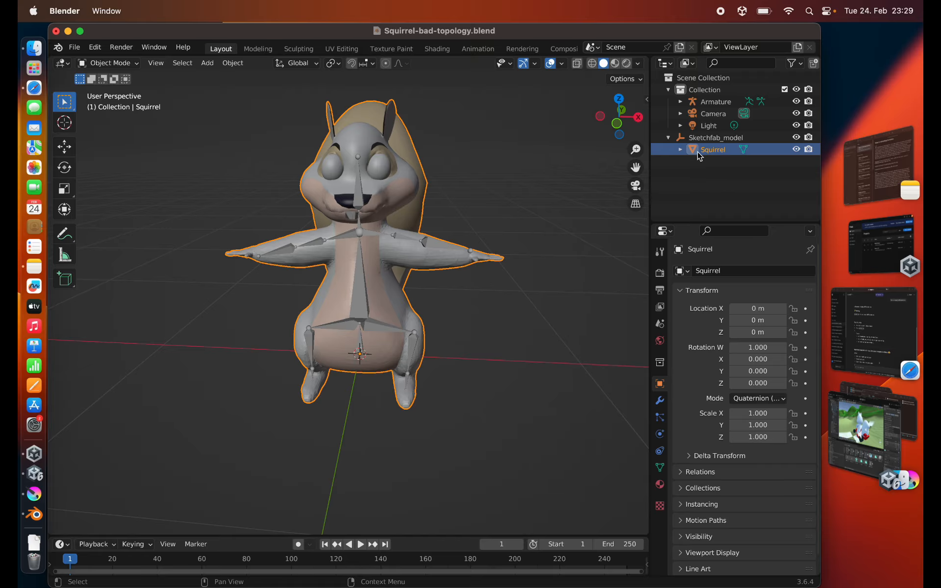
scroll(387, 266, "up", 1)
middle_click_drag(387, 266, 384, 296)
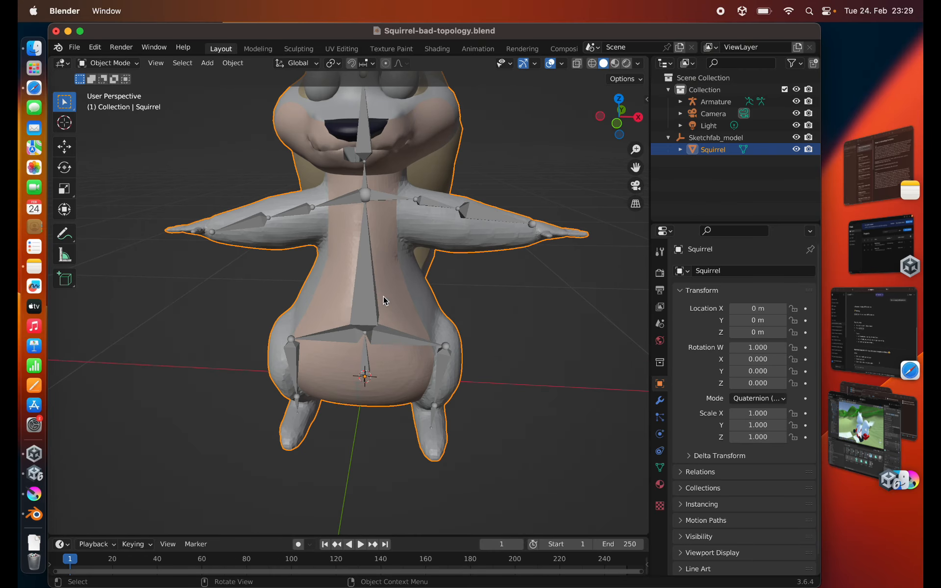
scroll(386, 287, "down", 3)
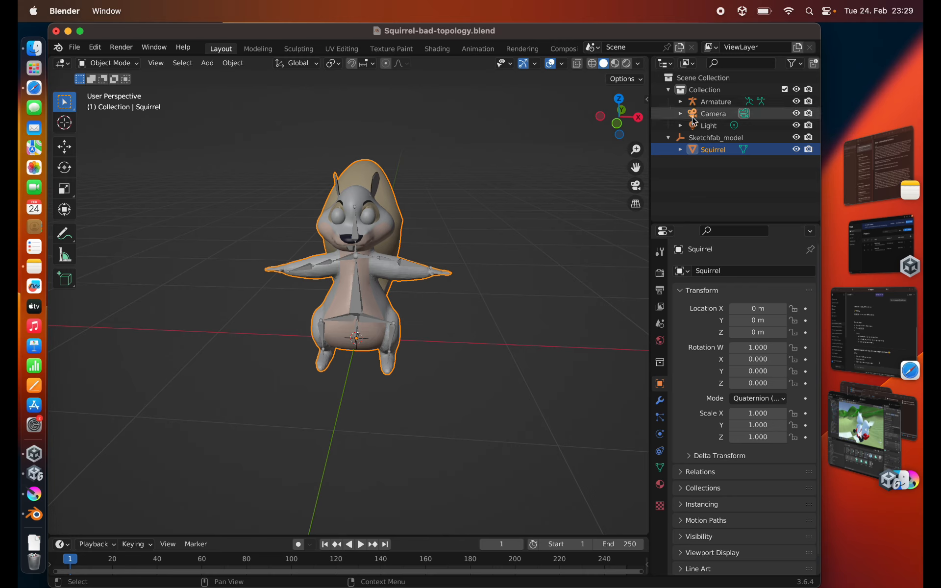
left_click(716, 101, "ctrl")
key("ctrl+p")
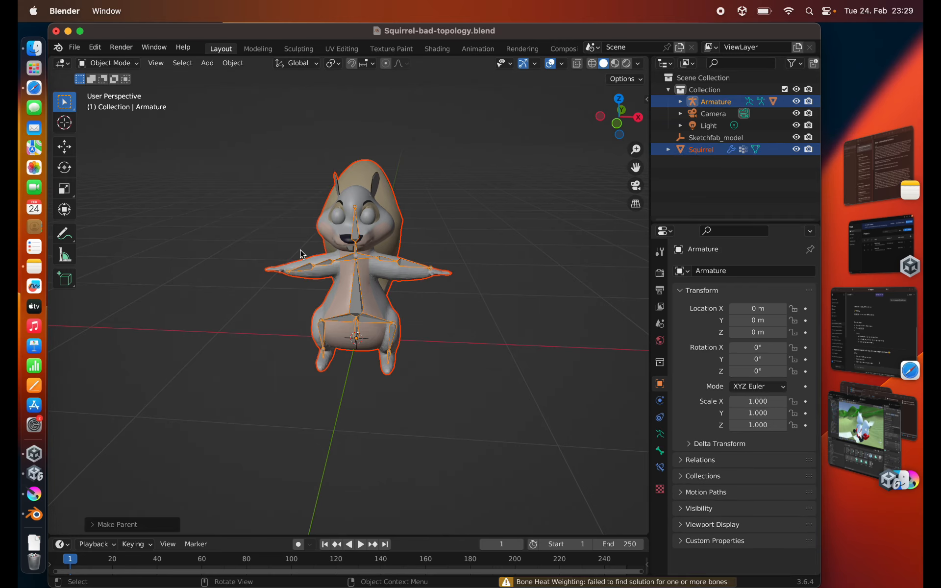
- Put the Armature in Pose Mode and try rotating the arm bone Bone.009 freely to test the mesh binding, cancelling the rotation
left_click(716, 101)
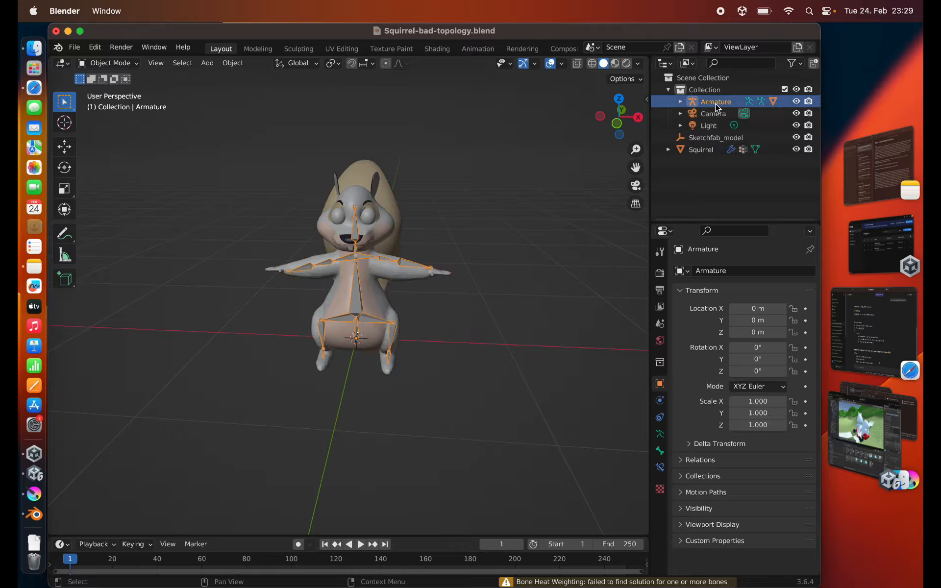
left_click(121, 65)
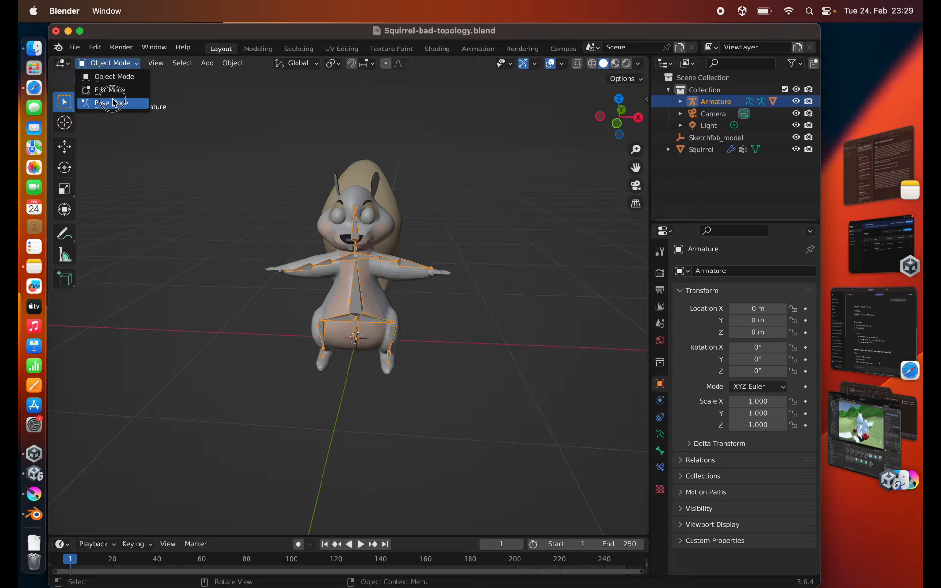
left_click(111, 103)
left_click(392, 267)
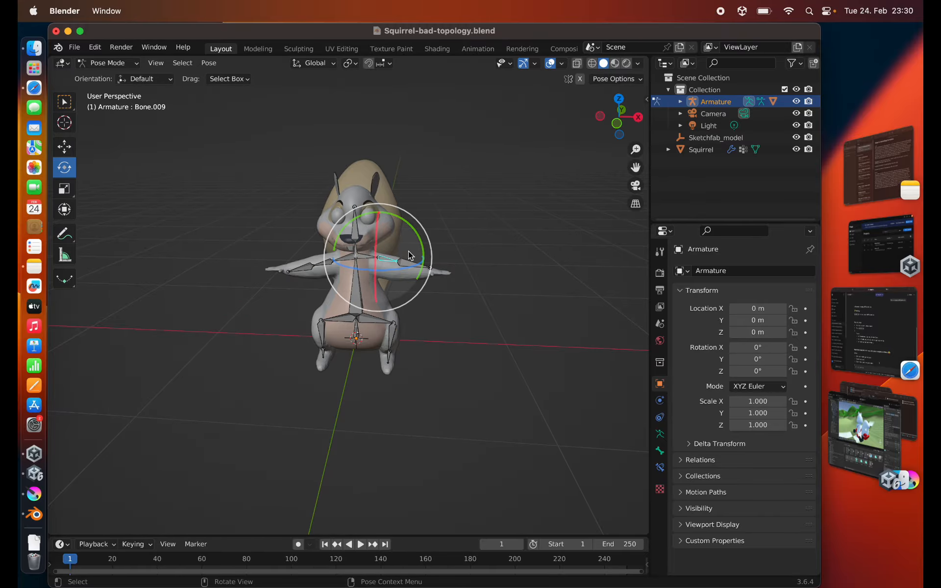
key("r")
key("r")
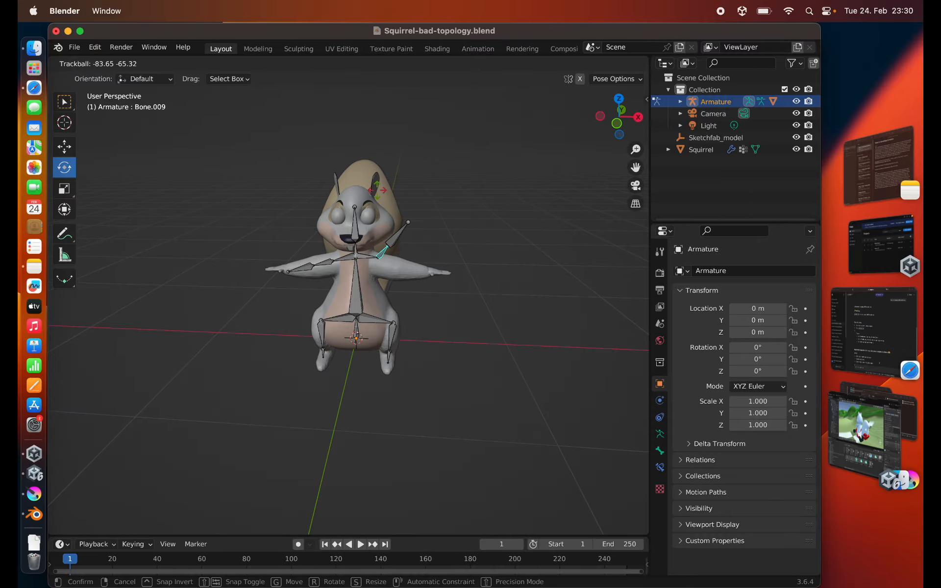
right_click(410, 237)
- Test the rotation of the same arm bone again from a close side view of the arm, and cancel it
scroll(385, 305, "up", 4)
middle_click_drag(385, 305, 360, 310)
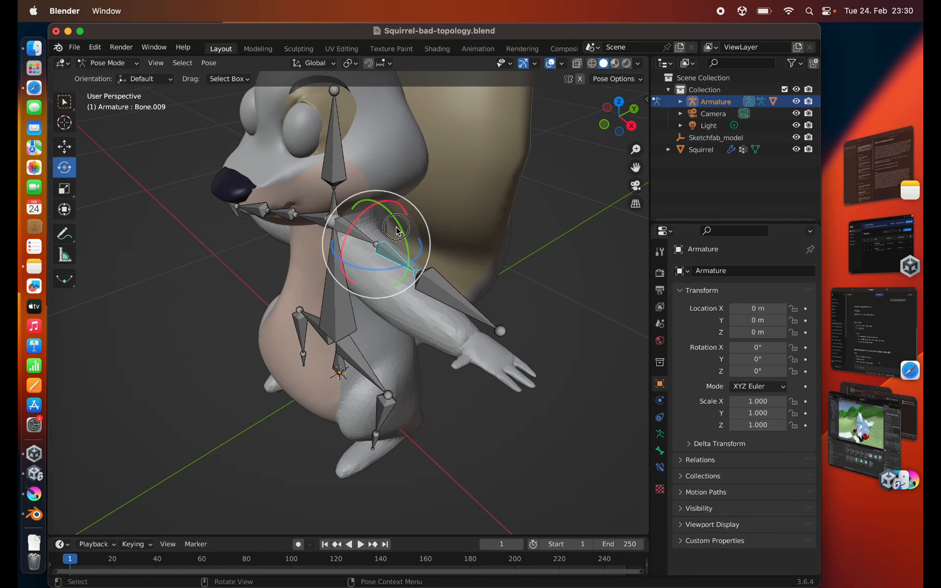
key("r")
key("r")
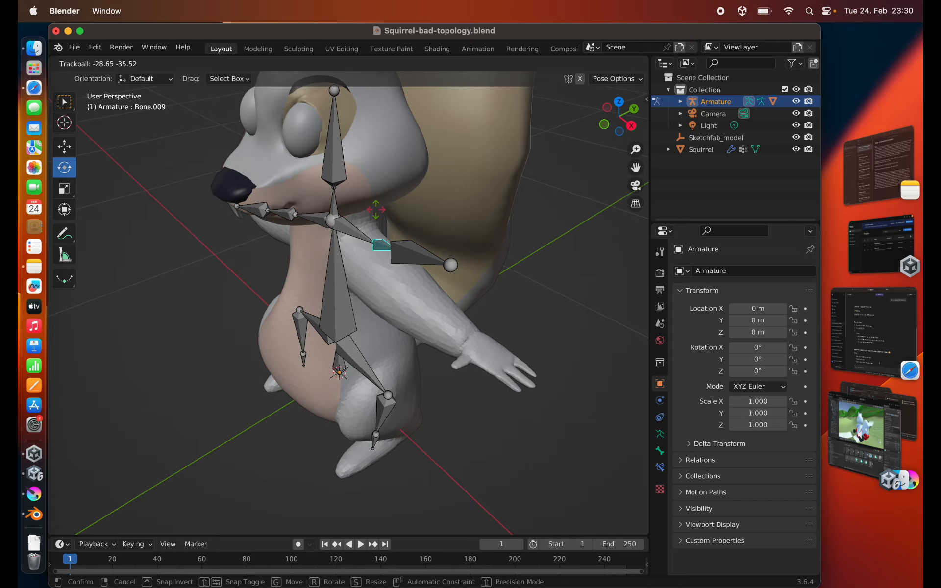
right_click(367, 246)
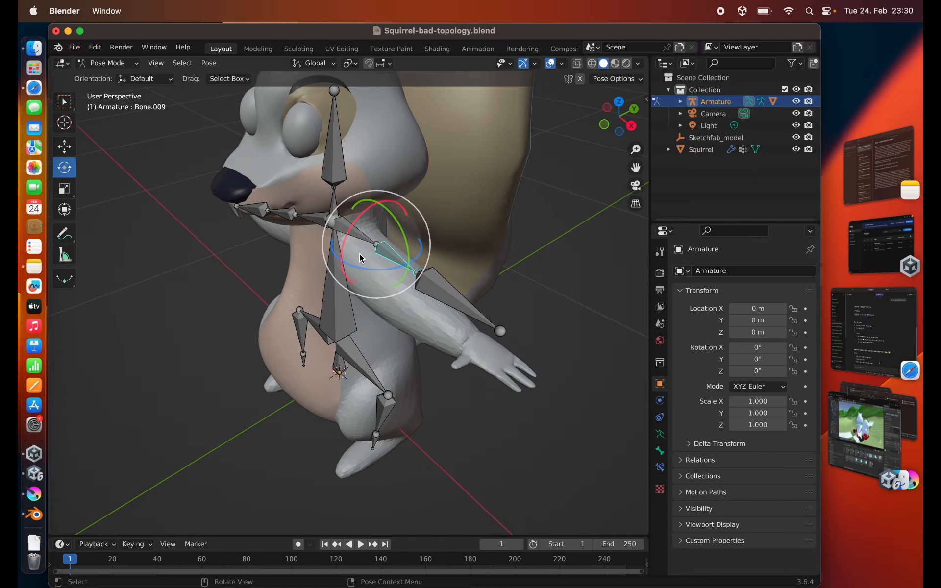
- Deselect the arm bone, undo the armature parenting, and return to Object Mode with the Squirrel mesh selected
scroll(248, 307, "down", 5)
middle_click_drag(248, 308, 275, 298)
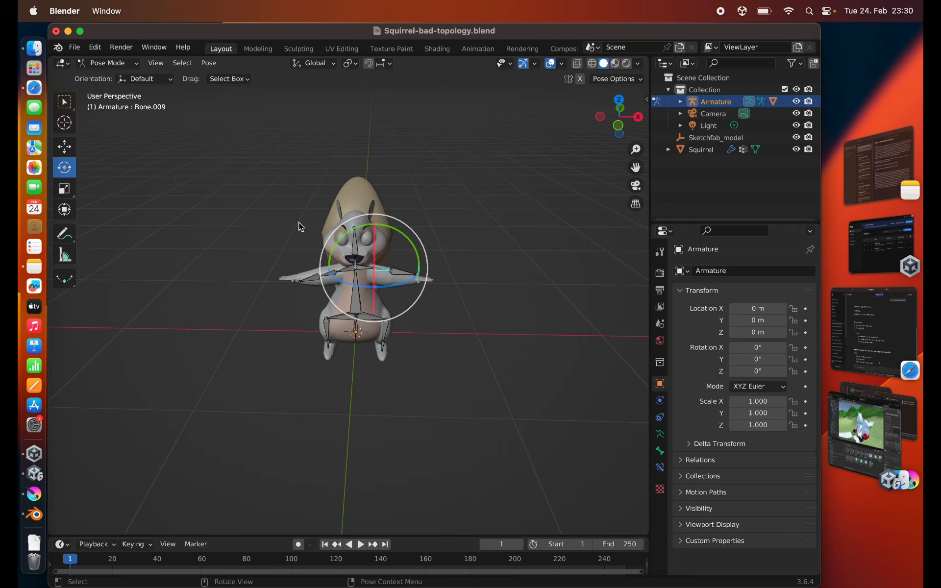
left_click(354, 210)
scroll(329, 219, "up", 3)
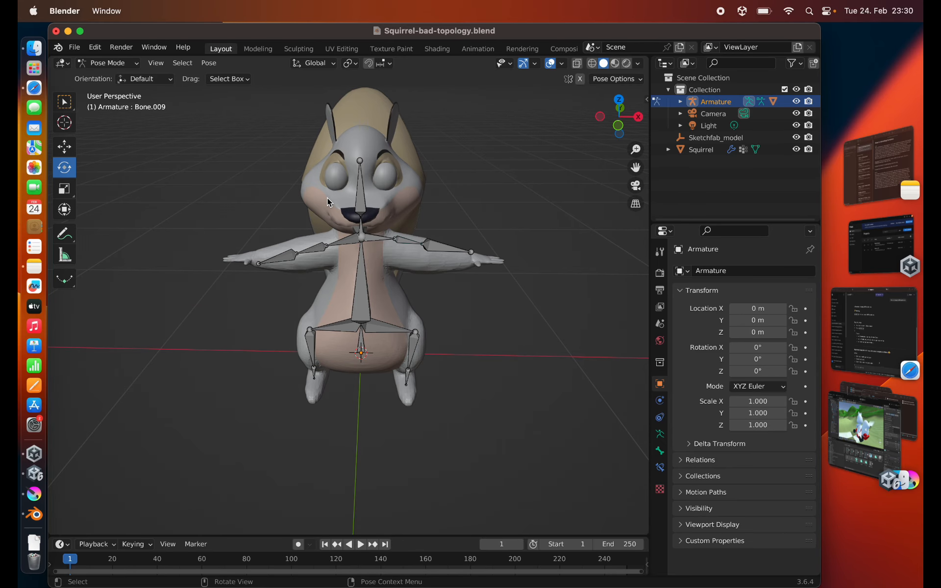
middle_click_drag(335, 185, 323, 208, "shift")
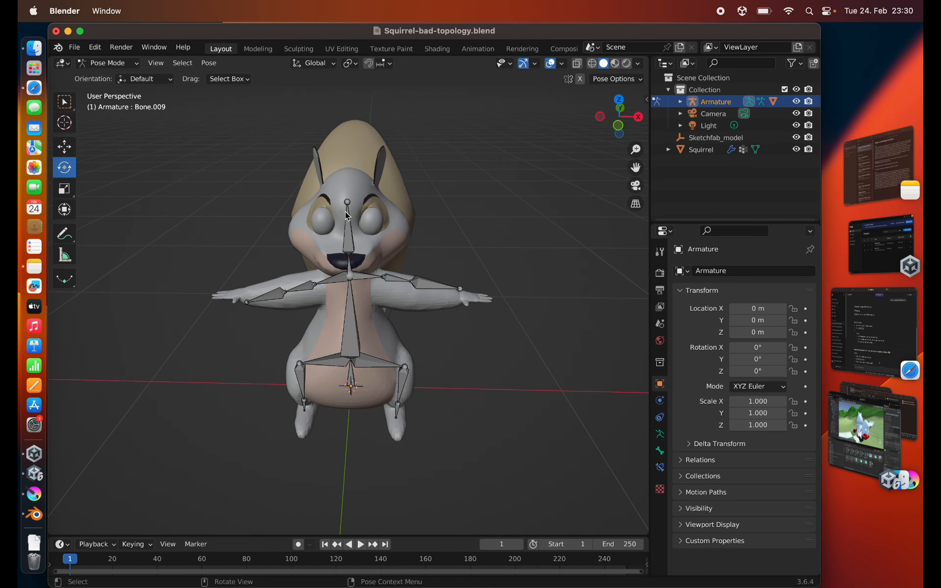
left_click(701, 151)
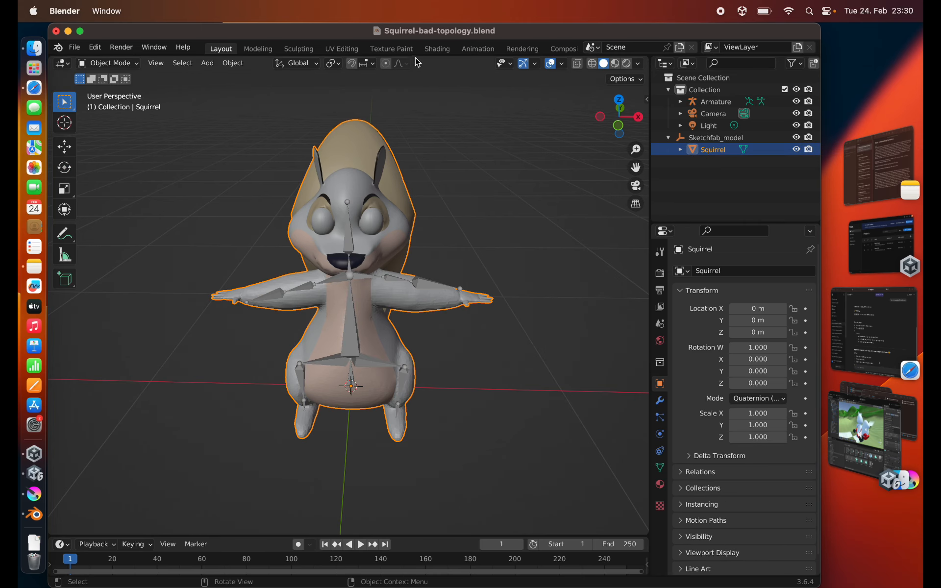
- Remesh the Squirrel mesh in the Sculpting workspace with a 0.1 m voxel size, and return to the Layout workspace
left_click(304, 49)
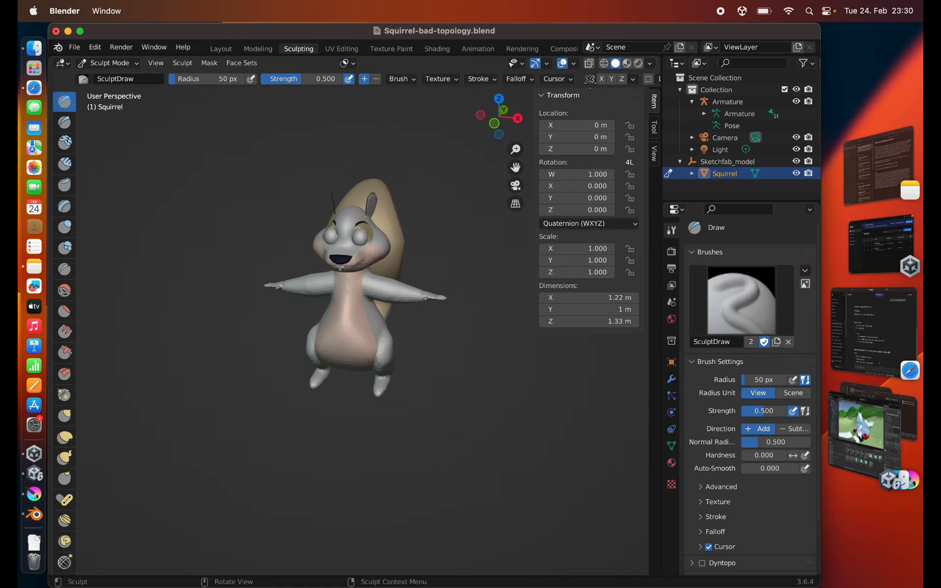
left_click_drag(662, 97, 744, 93)
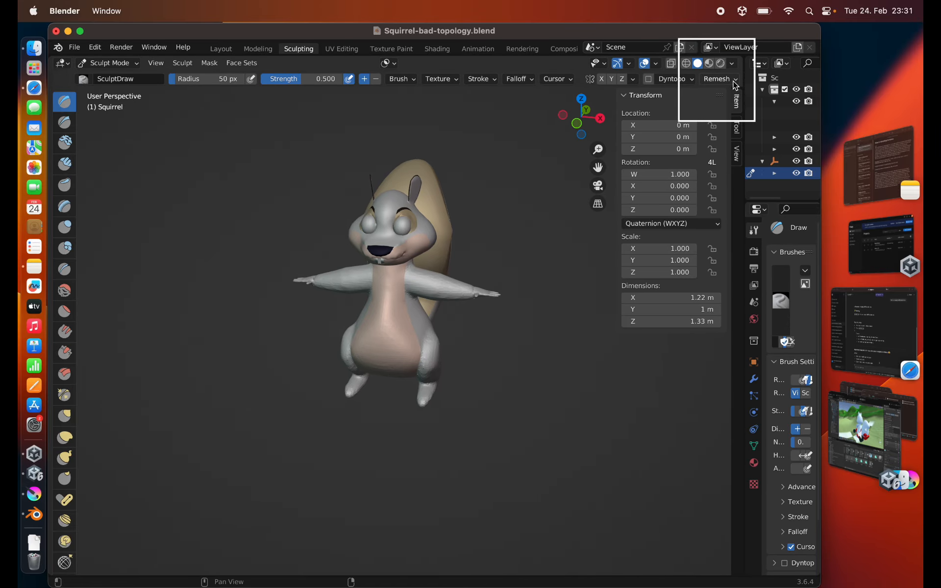
left_click(717, 79)
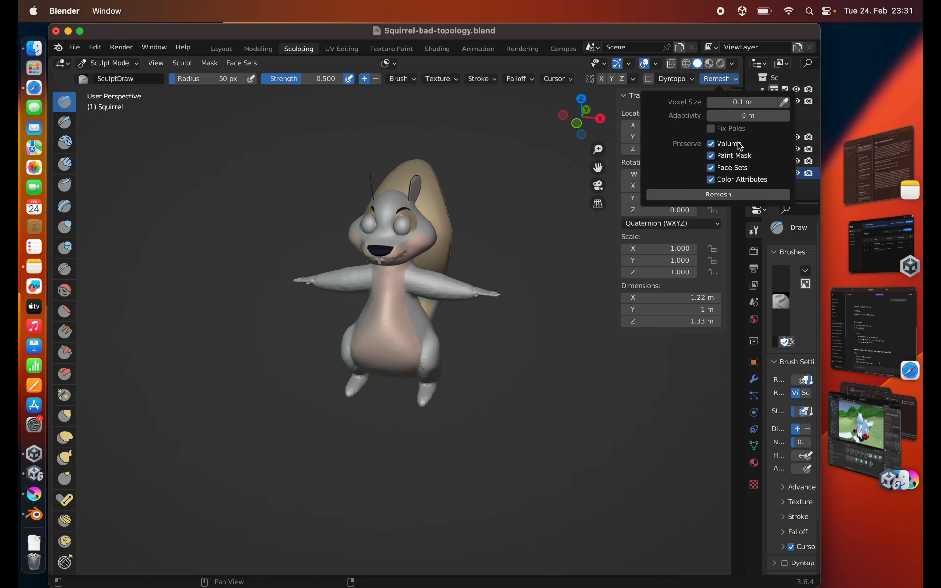
left_click(692, 195)
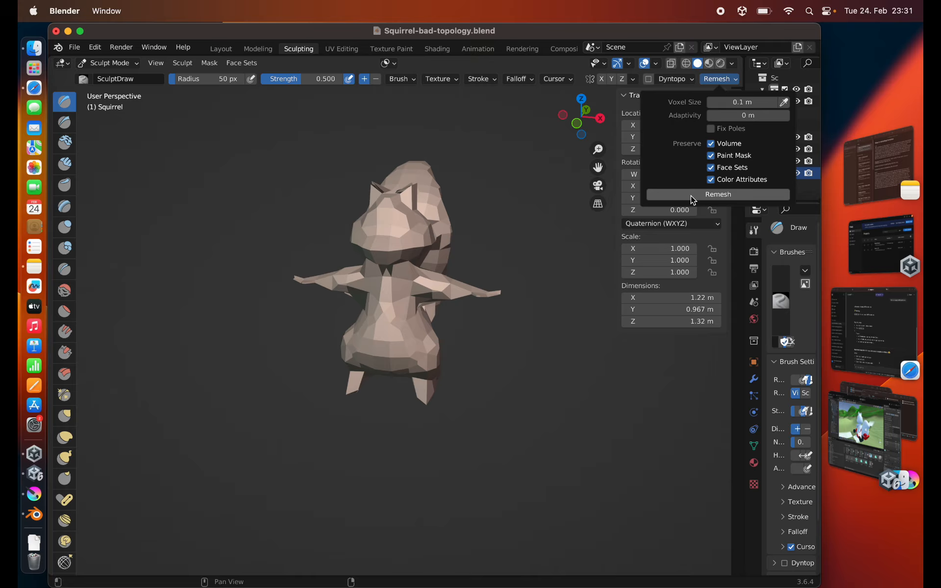
mouse_move(314, 176)
middle_mouse_down()
mouse_move(345, 177)
mouse_move(246, 247)
mouse_move(182, 202)
mouse_move(140, 216)
middle_mouse_up()
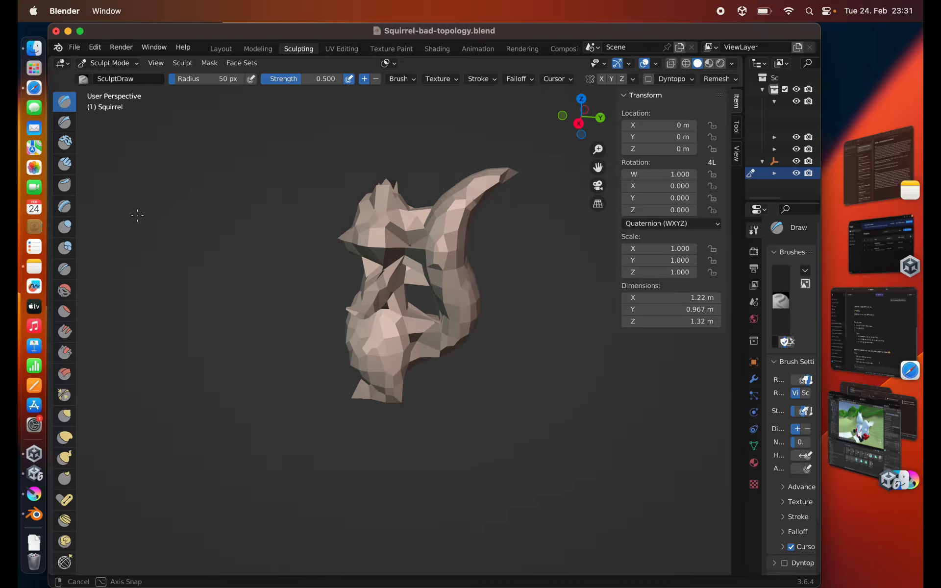
mouse_move(397, 213)
middle_mouse_down()
mouse_move(419, 179)
mouse_move(420, 246)
mouse_move(354, 237)
mouse_move(392, 229)
middle_mouse_up()
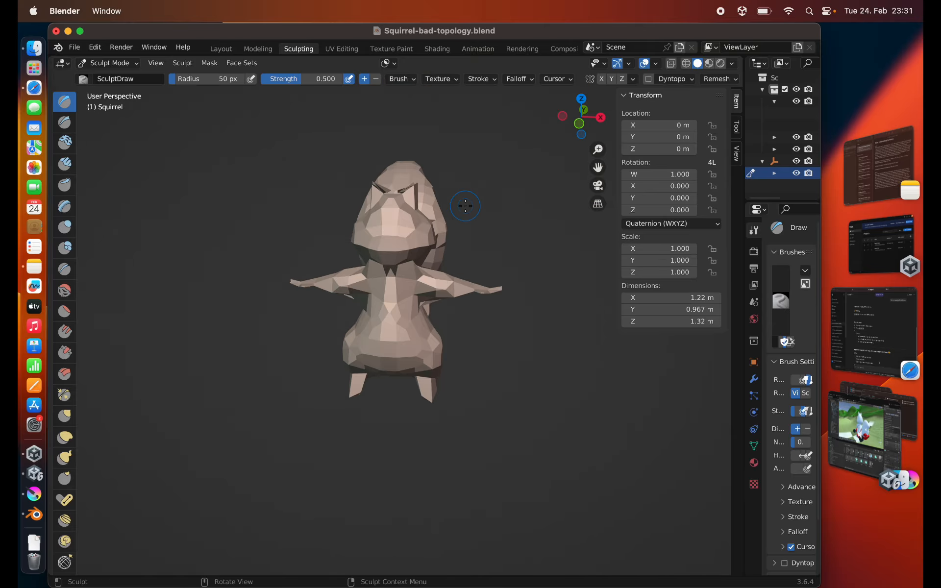
left_click_drag(742, 173, 654, 176)
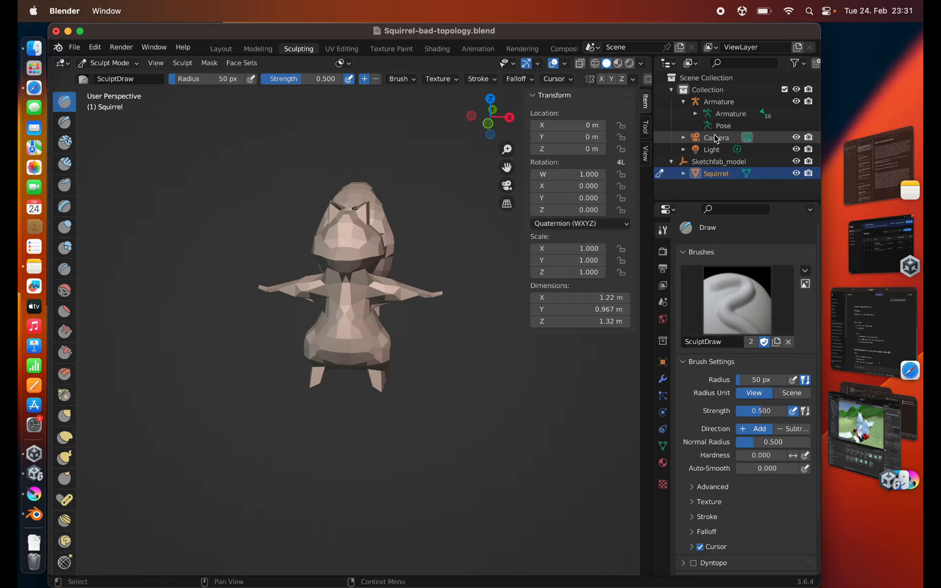
left_click(221, 49)
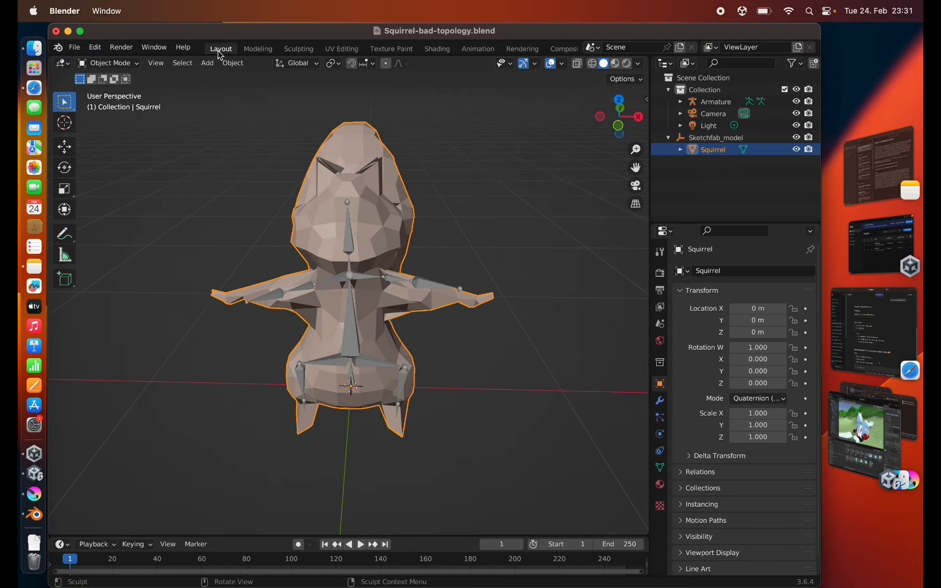
- Parent the remeshed Squirrel mesh to the Armature using Armature Deform with automatic weights
left_click(709, 103, "super")
key("super+p")
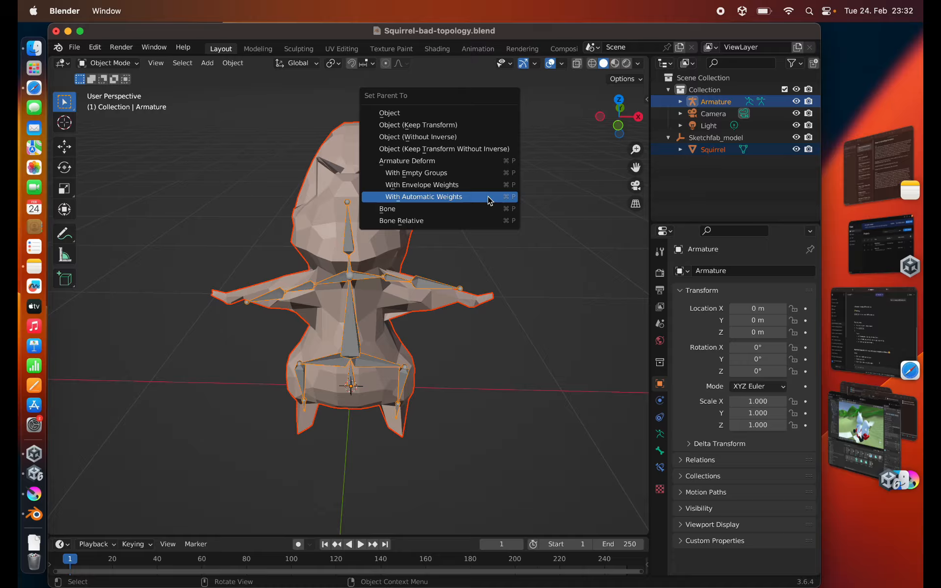
left_click(488, 198)
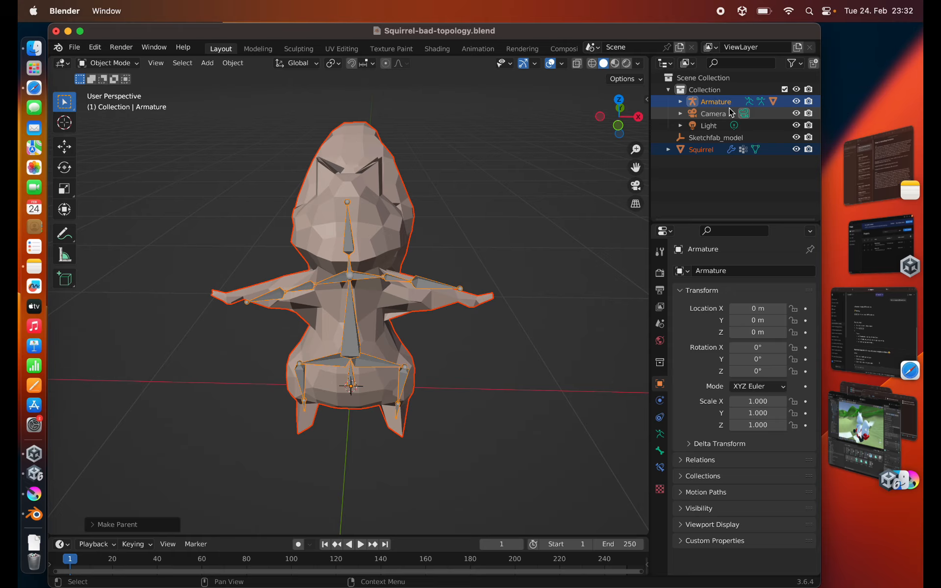
- Put the Armature in Pose Mode and rotate the arm bone Bone.010 to test how the remeshed squirrel deforms
left_click(715, 101)
left_click(119, 66)
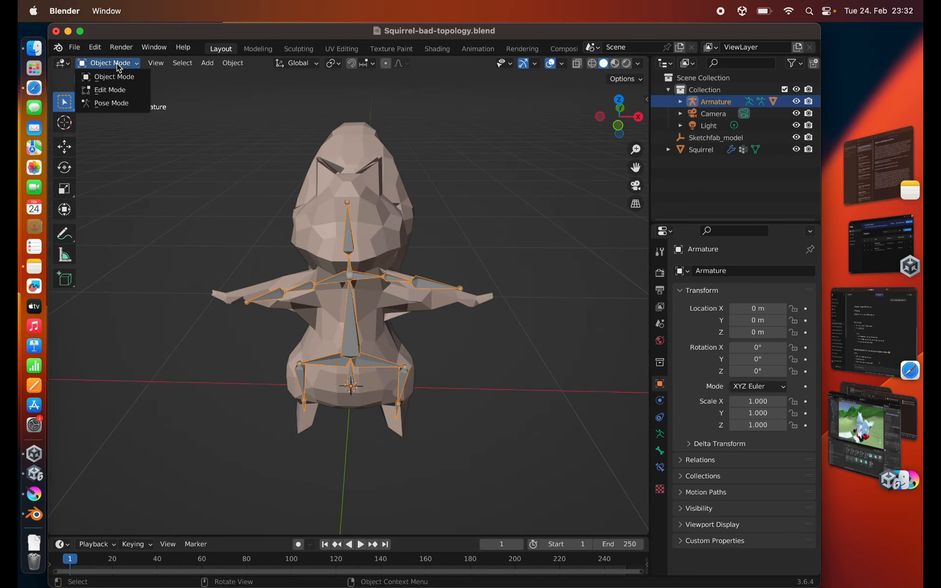
left_click(111, 103)
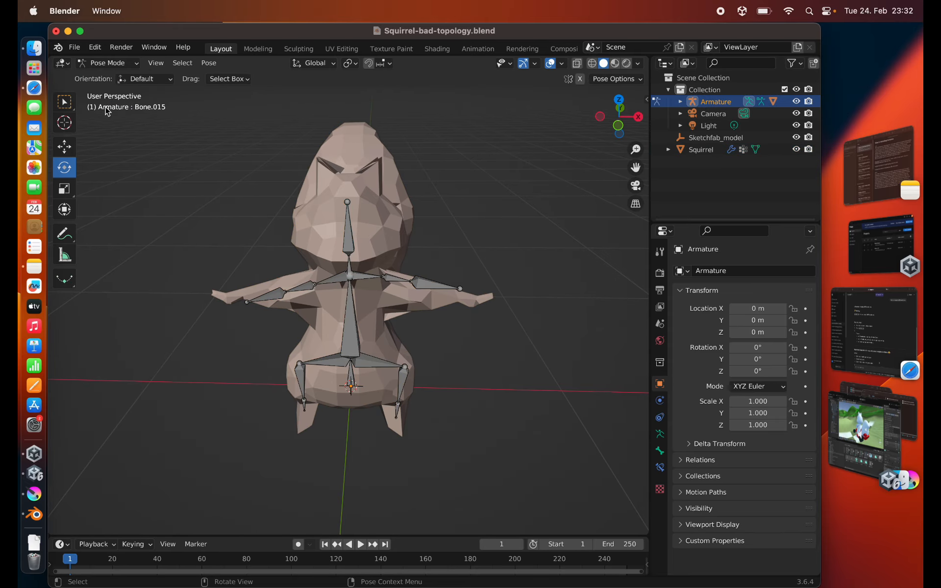
left_click(411, 280)
middle_click_drag(416, 283, 418, 293)
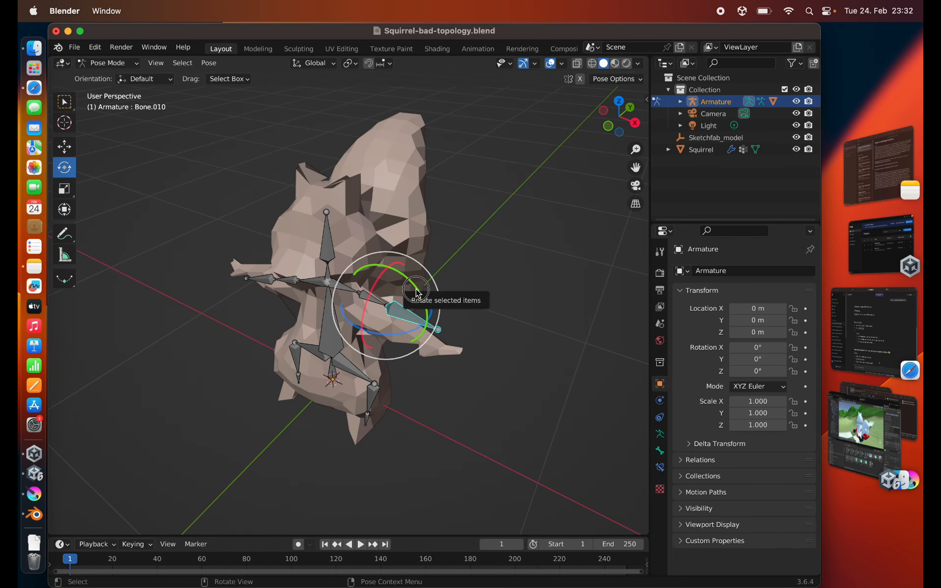
left_click_drag(418, 293, 390, 304)
middle_click_drag(390, 304, 320, 249)
- Rotate the head bone Bone.015 slightly about the global X axis to test the head's deformation
left_click(349, 208)
middle_click_drag(349, 208, 343, 231)
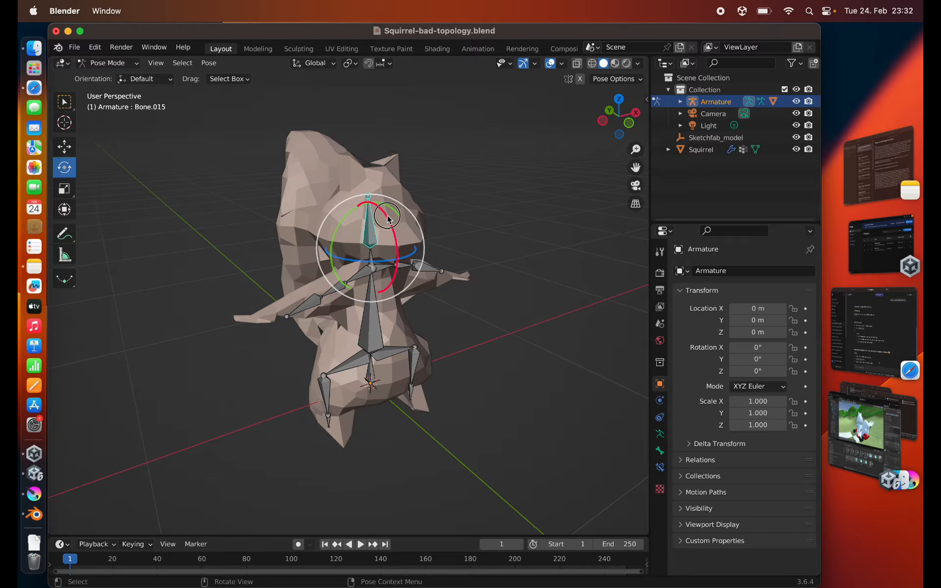
left_click_drag(394, 217, 370, 182)
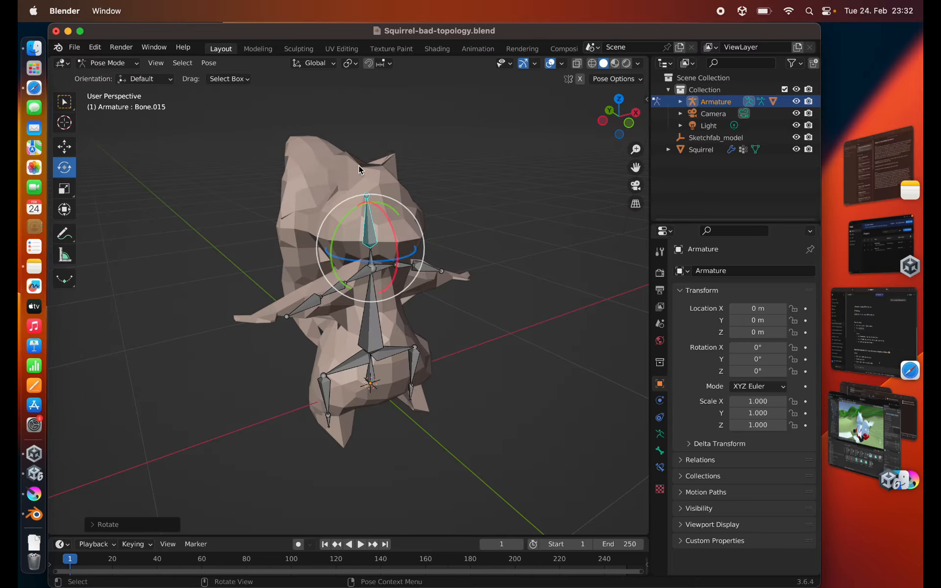
middle_click_drag(287, 259, 295, 223)
scroll(293, 218, "up", 3)
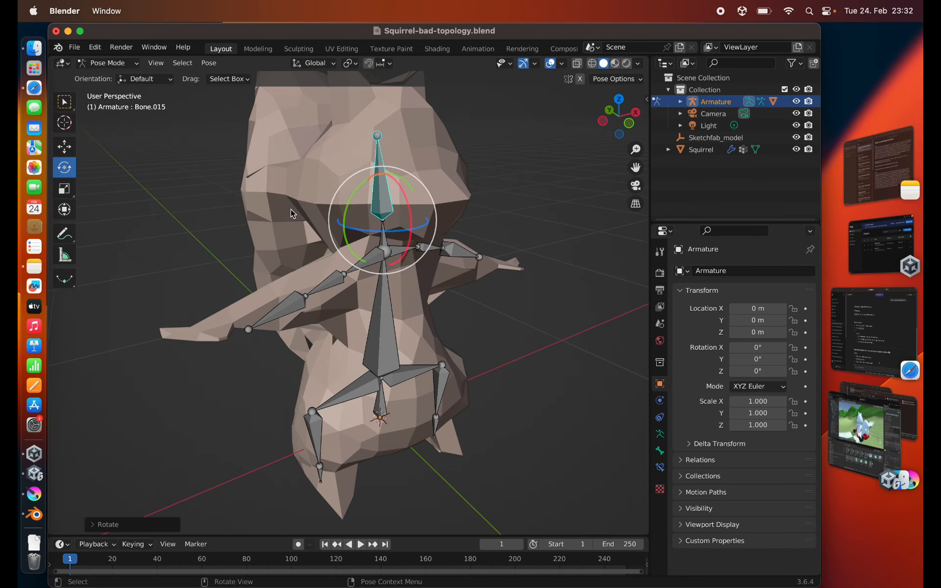
- Switch the Armature to Edit Mode and clear the bone selection
key("Tab")
left_click(494, 164)
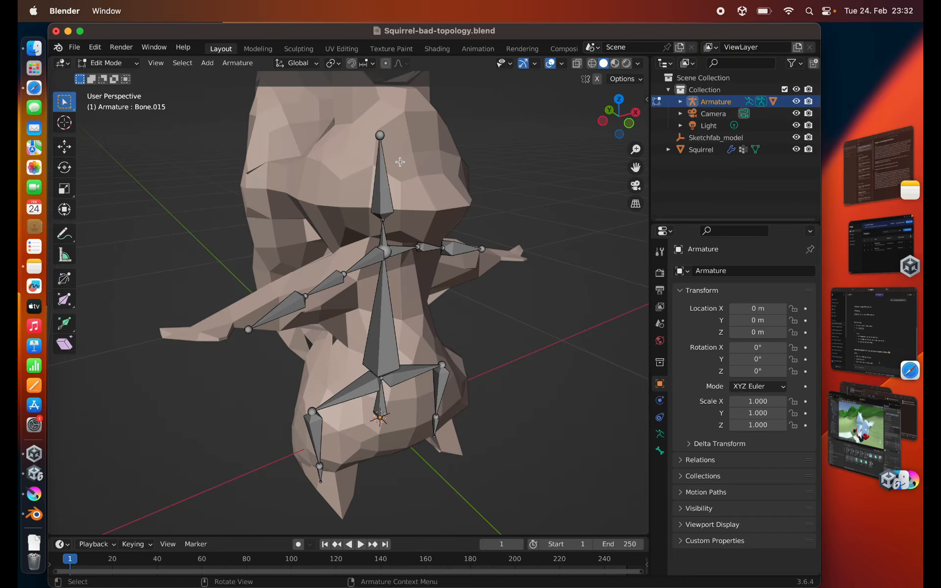
middle_click_drag(367, 157, 285, 156)
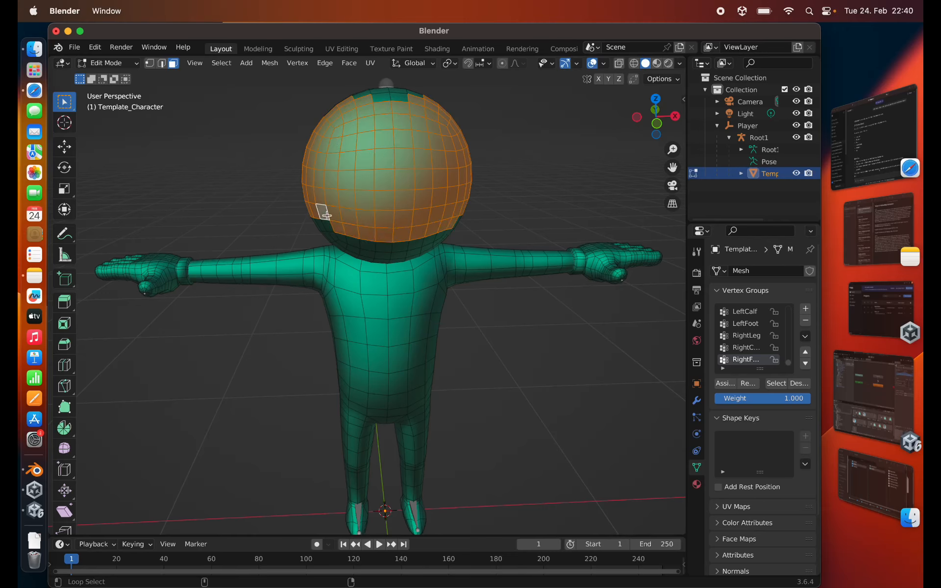
- Scale the selected head faces of the Template_Character mesh along the Z axis
scroll(319, 209, "up", 3)
middle_click_drag(319, 210, 341, 206)
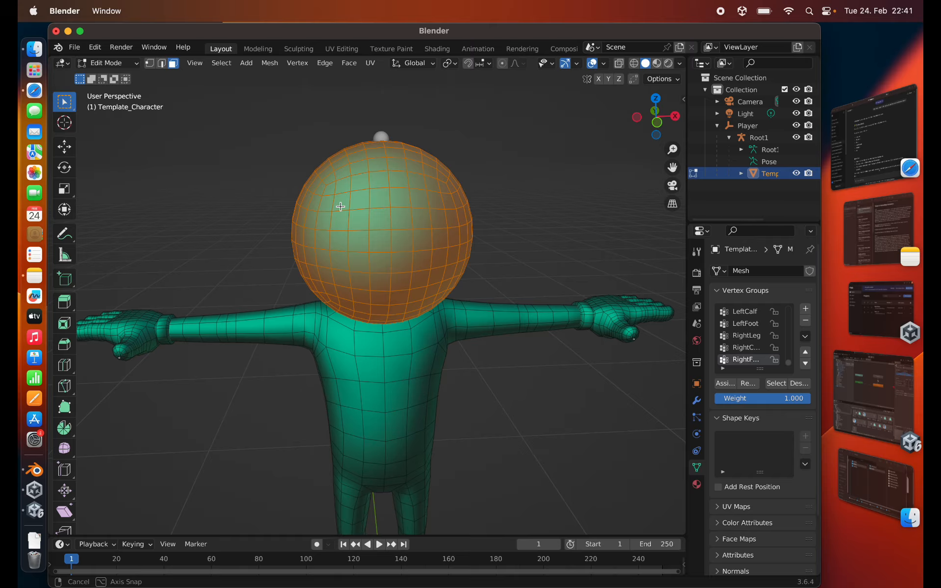
scroll(339, 210, "down", 2)
key("s")
key("z")
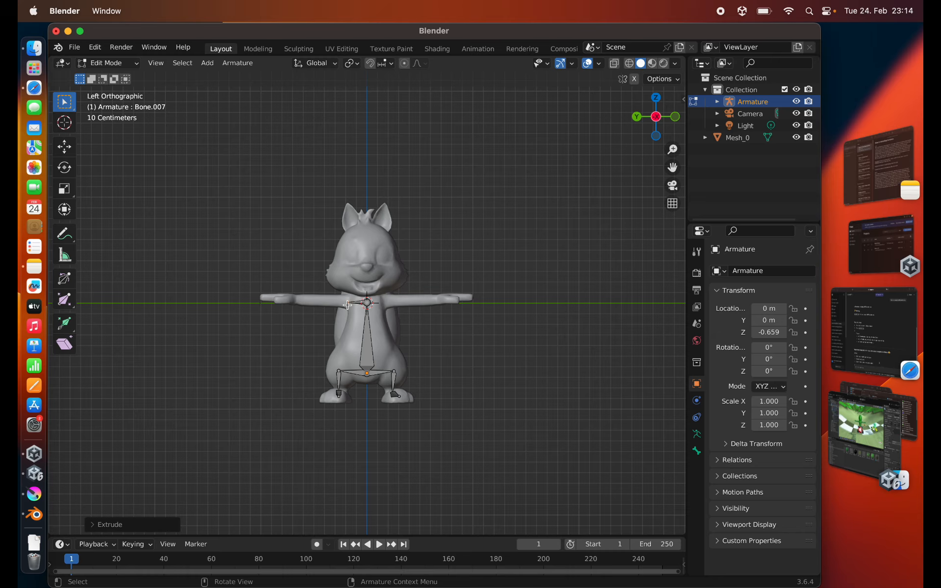
- Extrude a short neck bone and a head bone about 0.8 m long straight up to the top of the squirrel's head
key("g")
left_click(367, 283)
key("g")
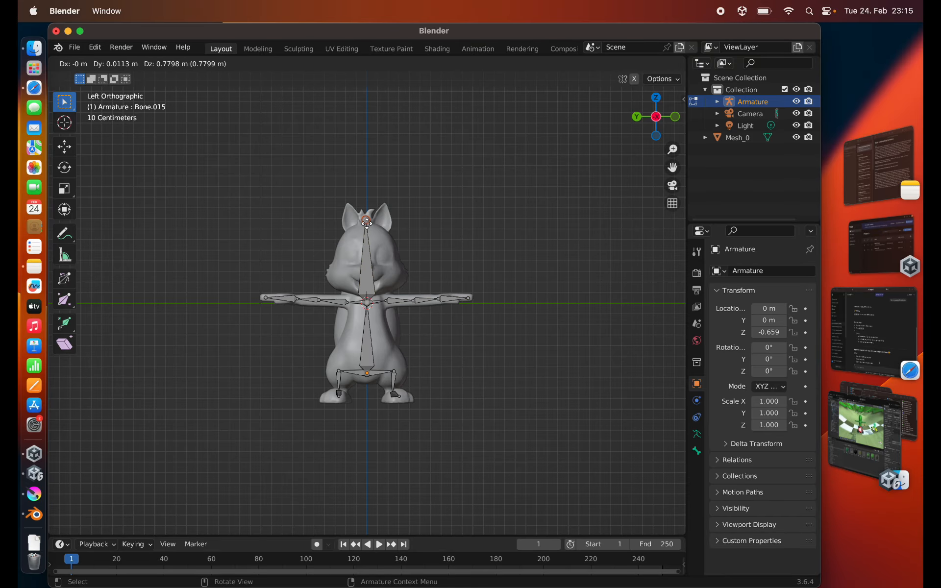
left_click(367, 217)
middle_click_drag(367, 217, 365, 333)
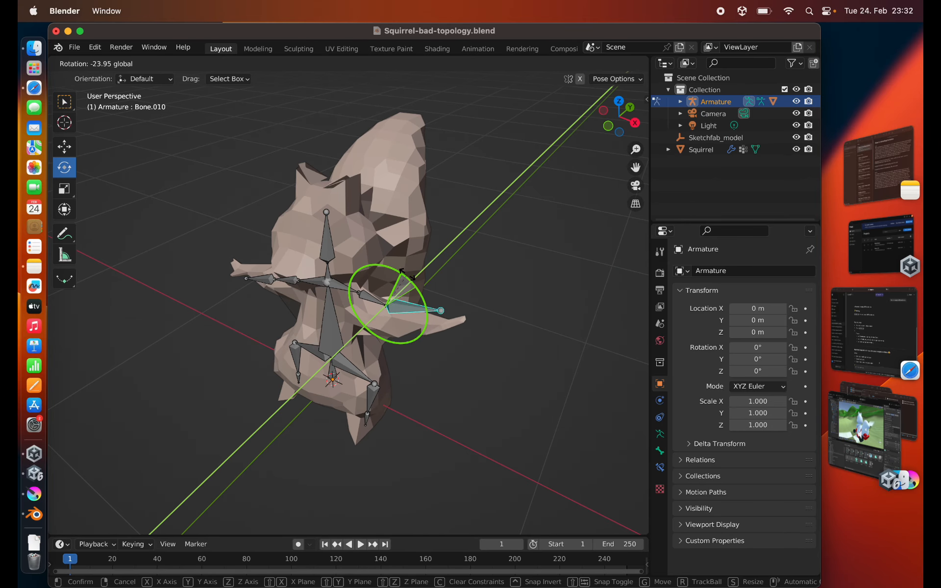
- Test the bad-topology squirrel's rig in Pose Mode by rotating arm bone Bone.010 and head bone Bone.015
mouse_move(407, 273)
left_mouse_down()
mouse_move(393, 265)
mouse_move(392, 273)
left_mouse_up()
middle_click_drag(255, 284, 321, 274)
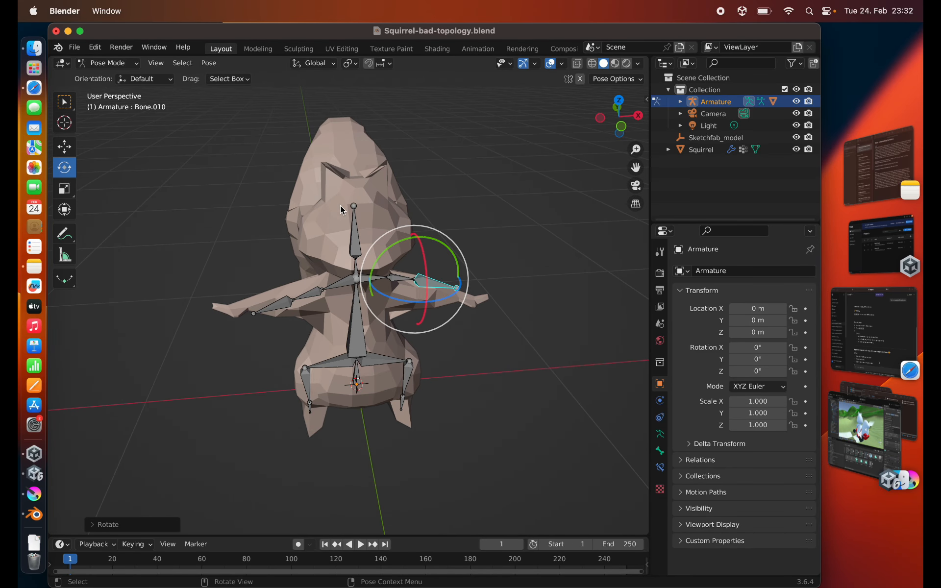
left_click(354, 209)
middle_click_drag(354, 210, 387, 219)
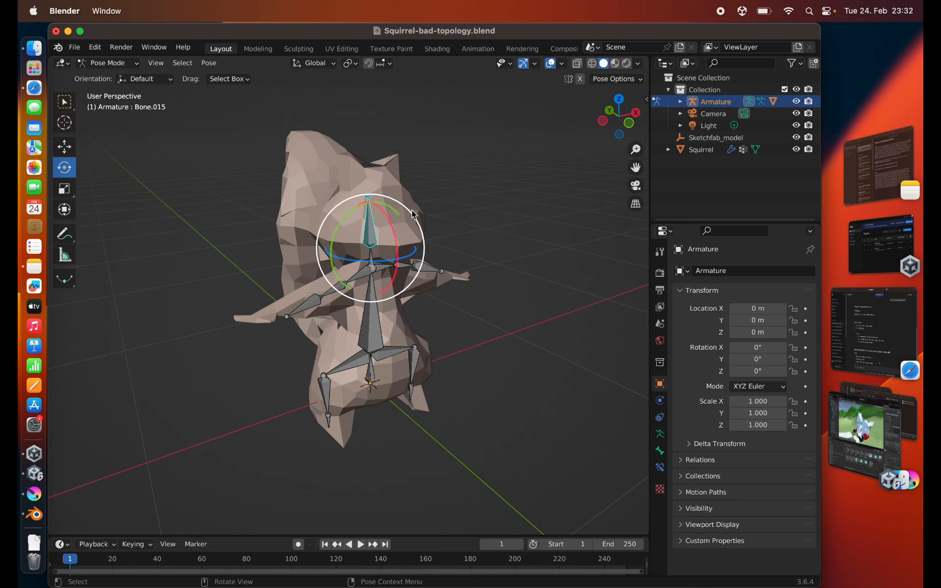
mouse_move(392, 220)
left_mouse_down()
mouse_move(407, 237)
mouse_move(395, 224)
left_mouse_up()
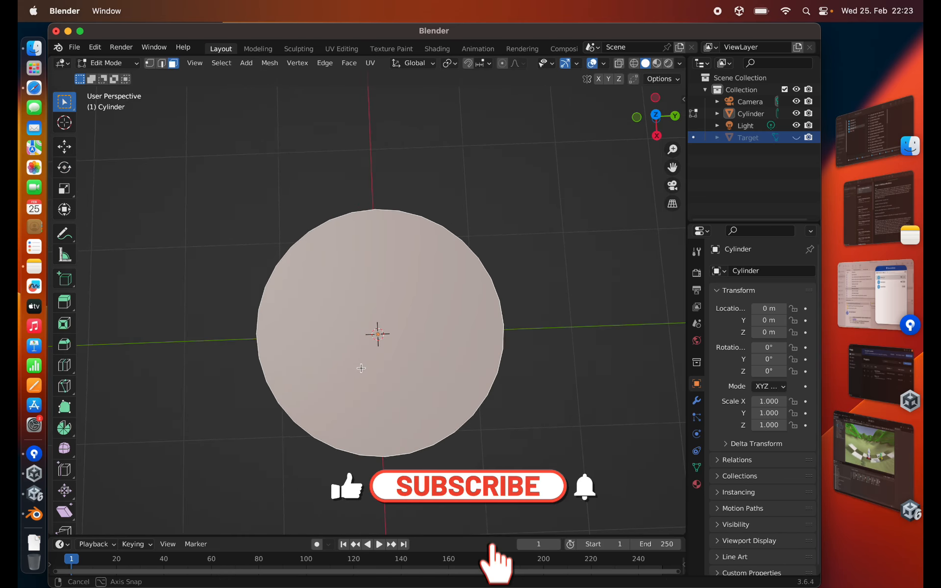
key("i")
- In Unity, spawn the grid of Coin prefabs on the terrain with the TerrainObjectSpawner and inspect their placement
middle_click_drag(361, 367, 378, 346)
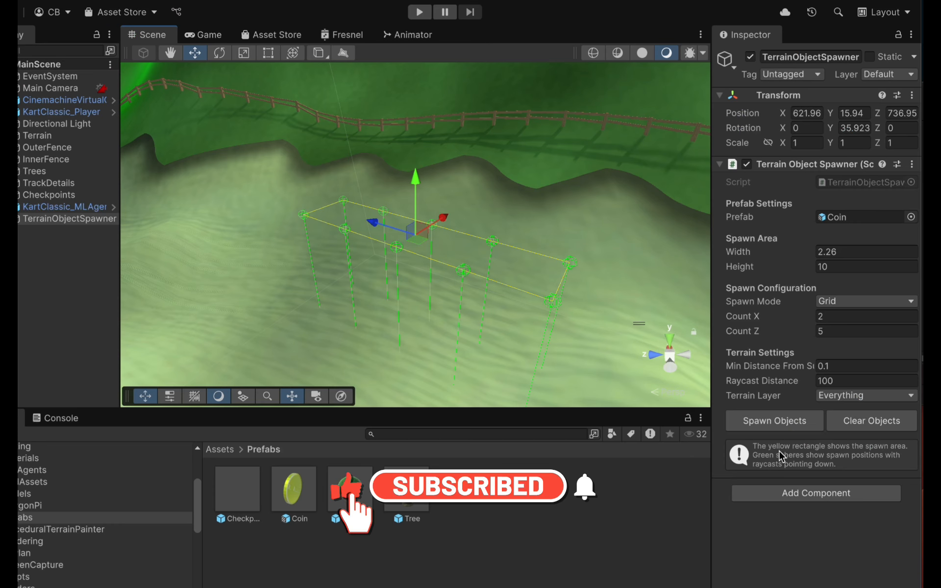
left_click(777, 427)
left_click_drag(319, 294, 183, 209, "alt")
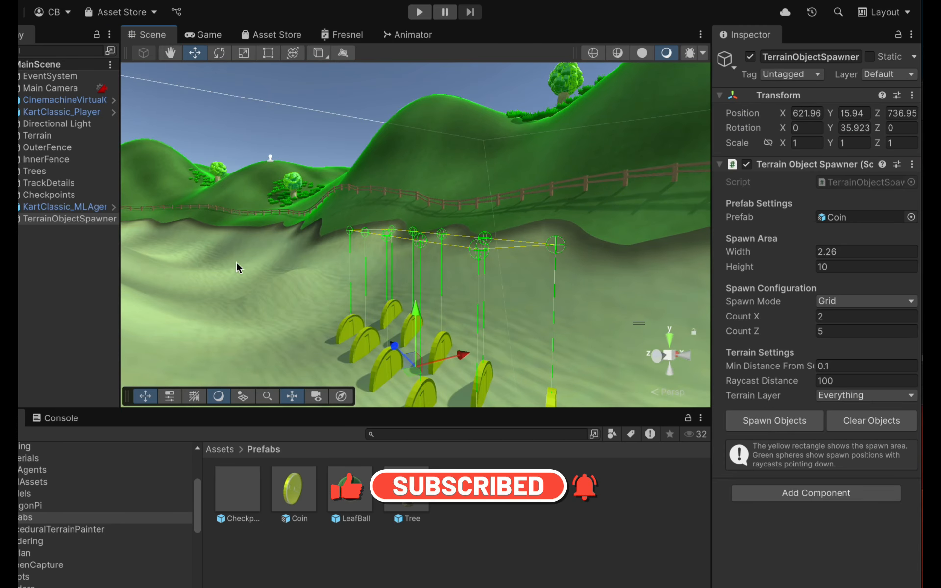
left_click_drag(341, 361, 355, 341, "alt")
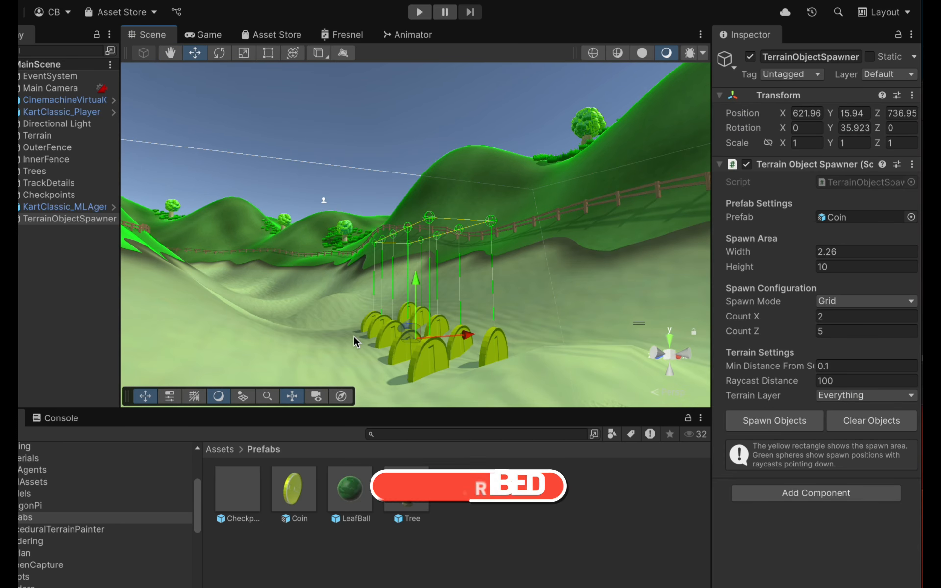